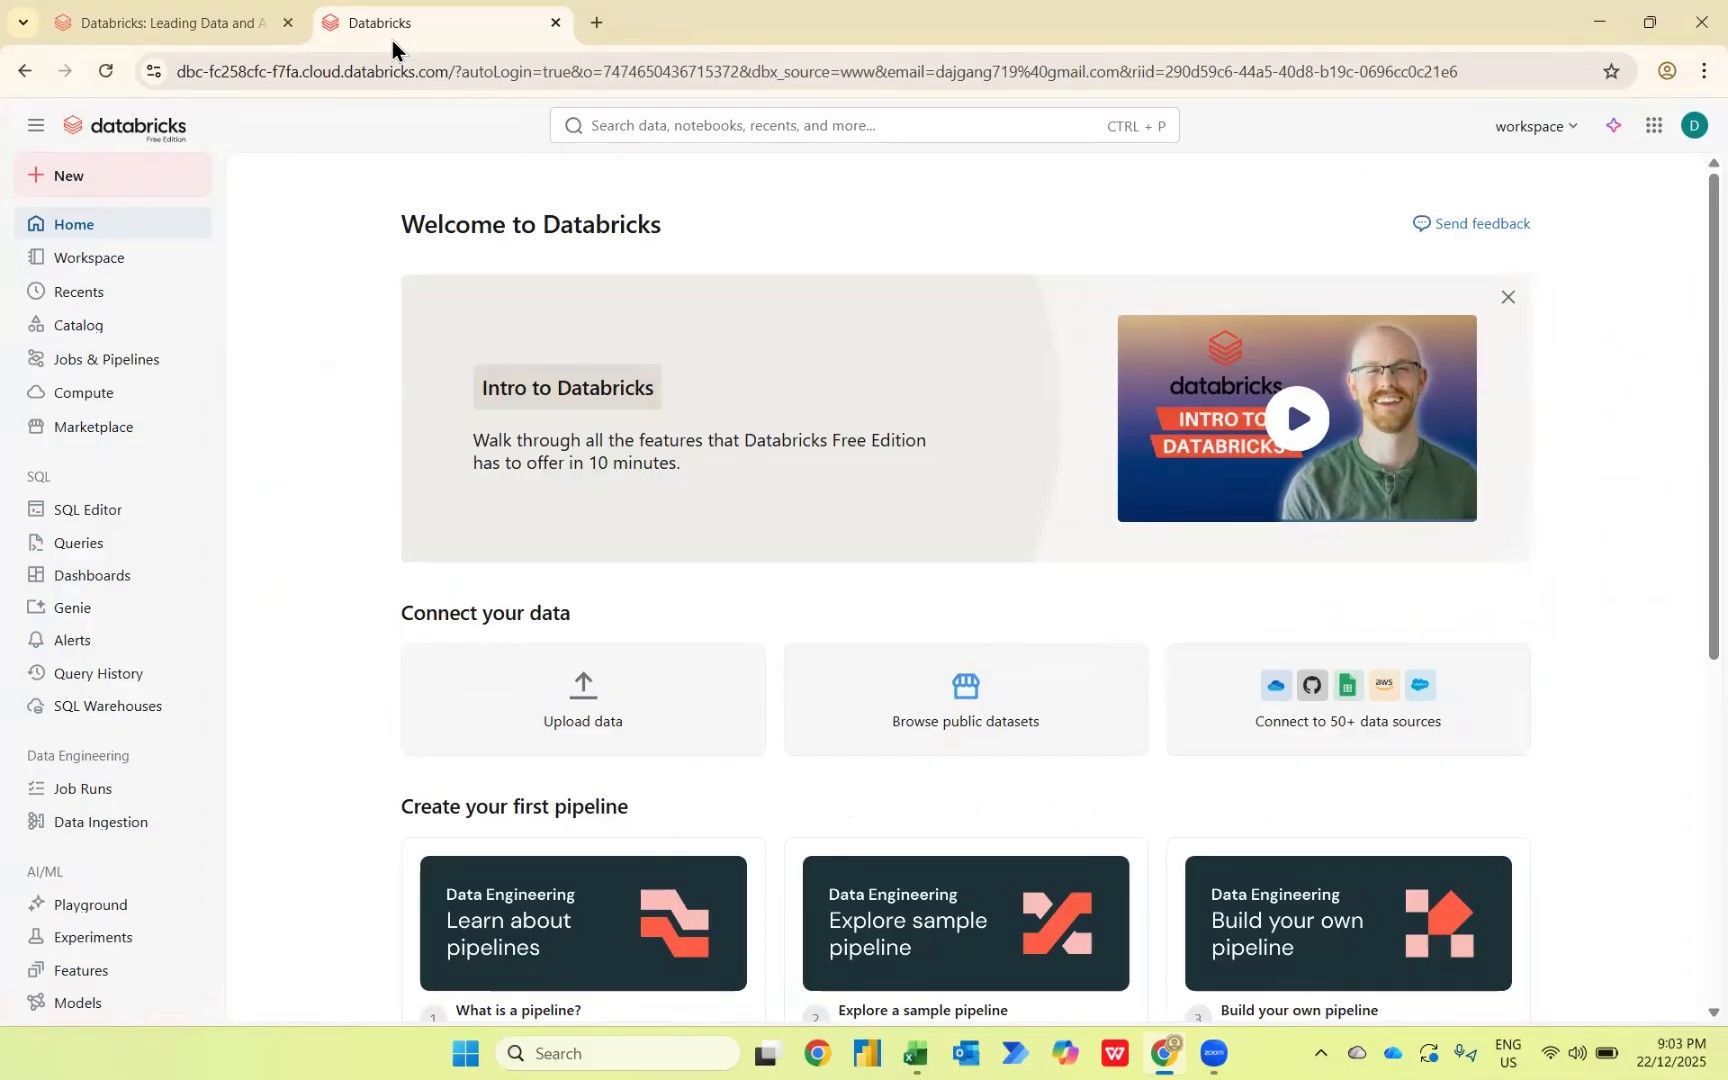
Step: View the account selection page reached from the Databricks website's login, and return to the open Databricks workspace
{"action": "left_click", "coordinate": [200, 20]}
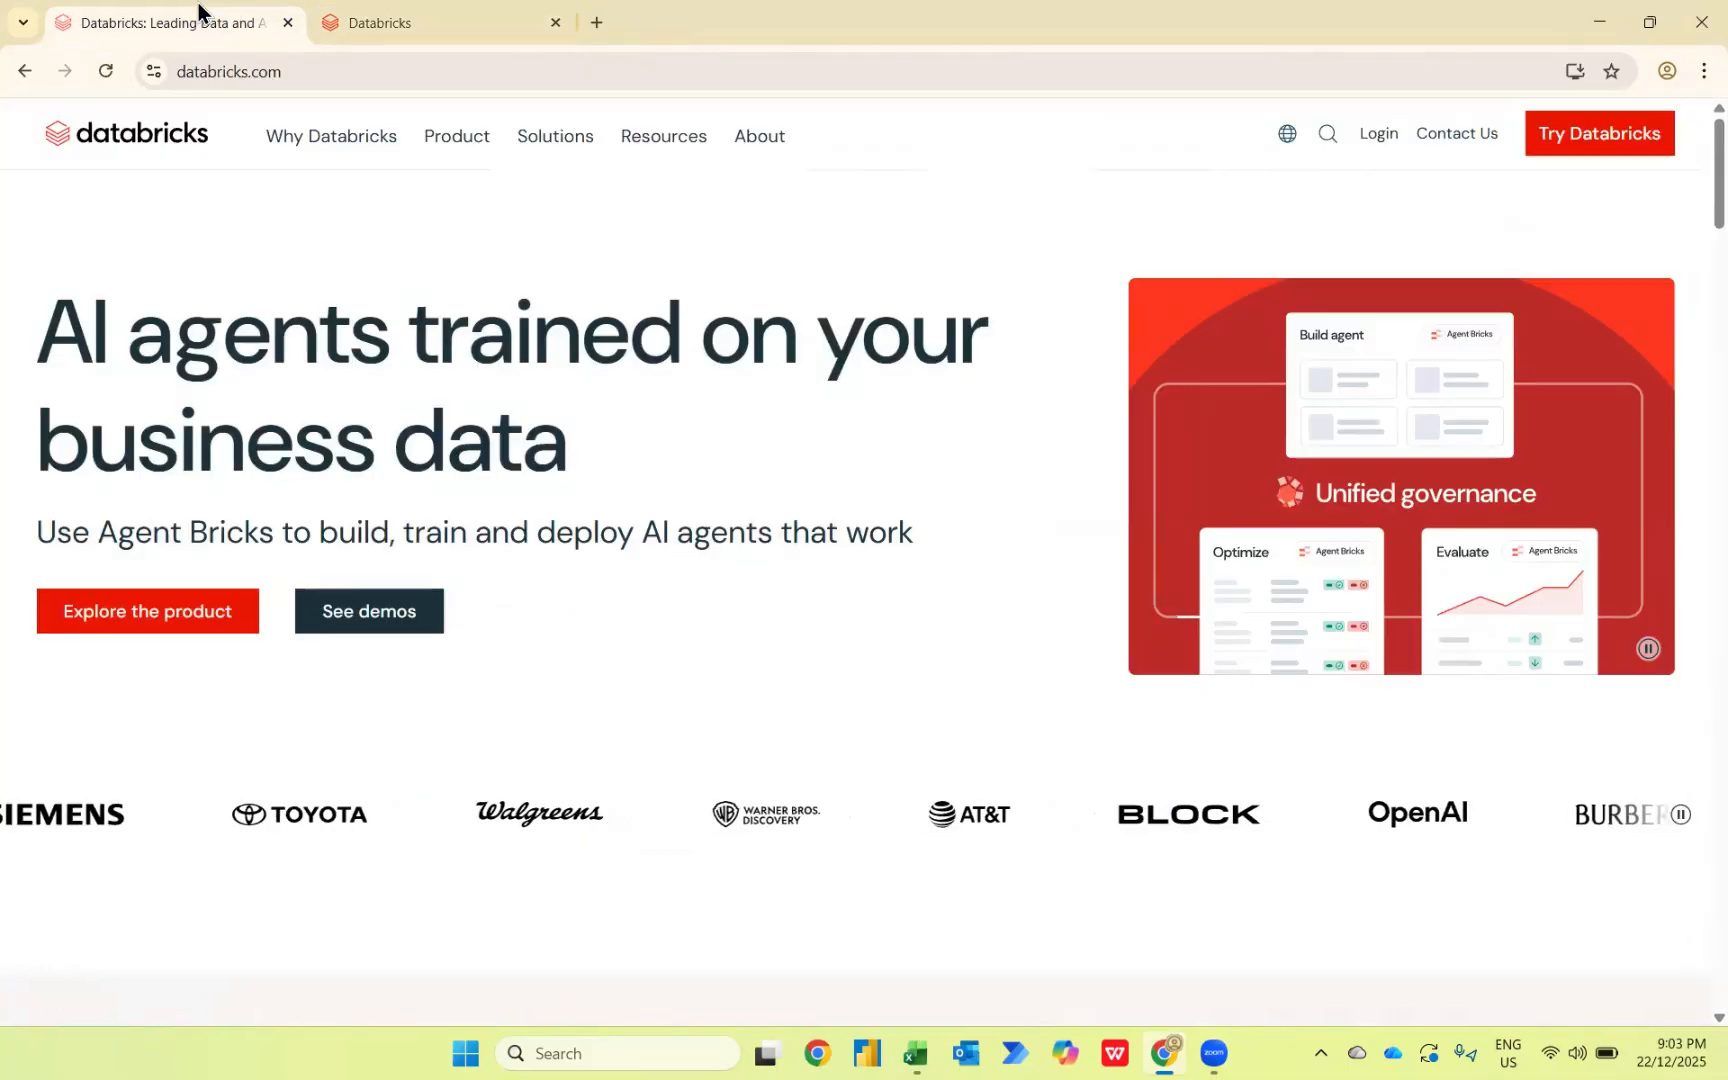
{"action": "left_click", "coordinate": [1378, 130]}
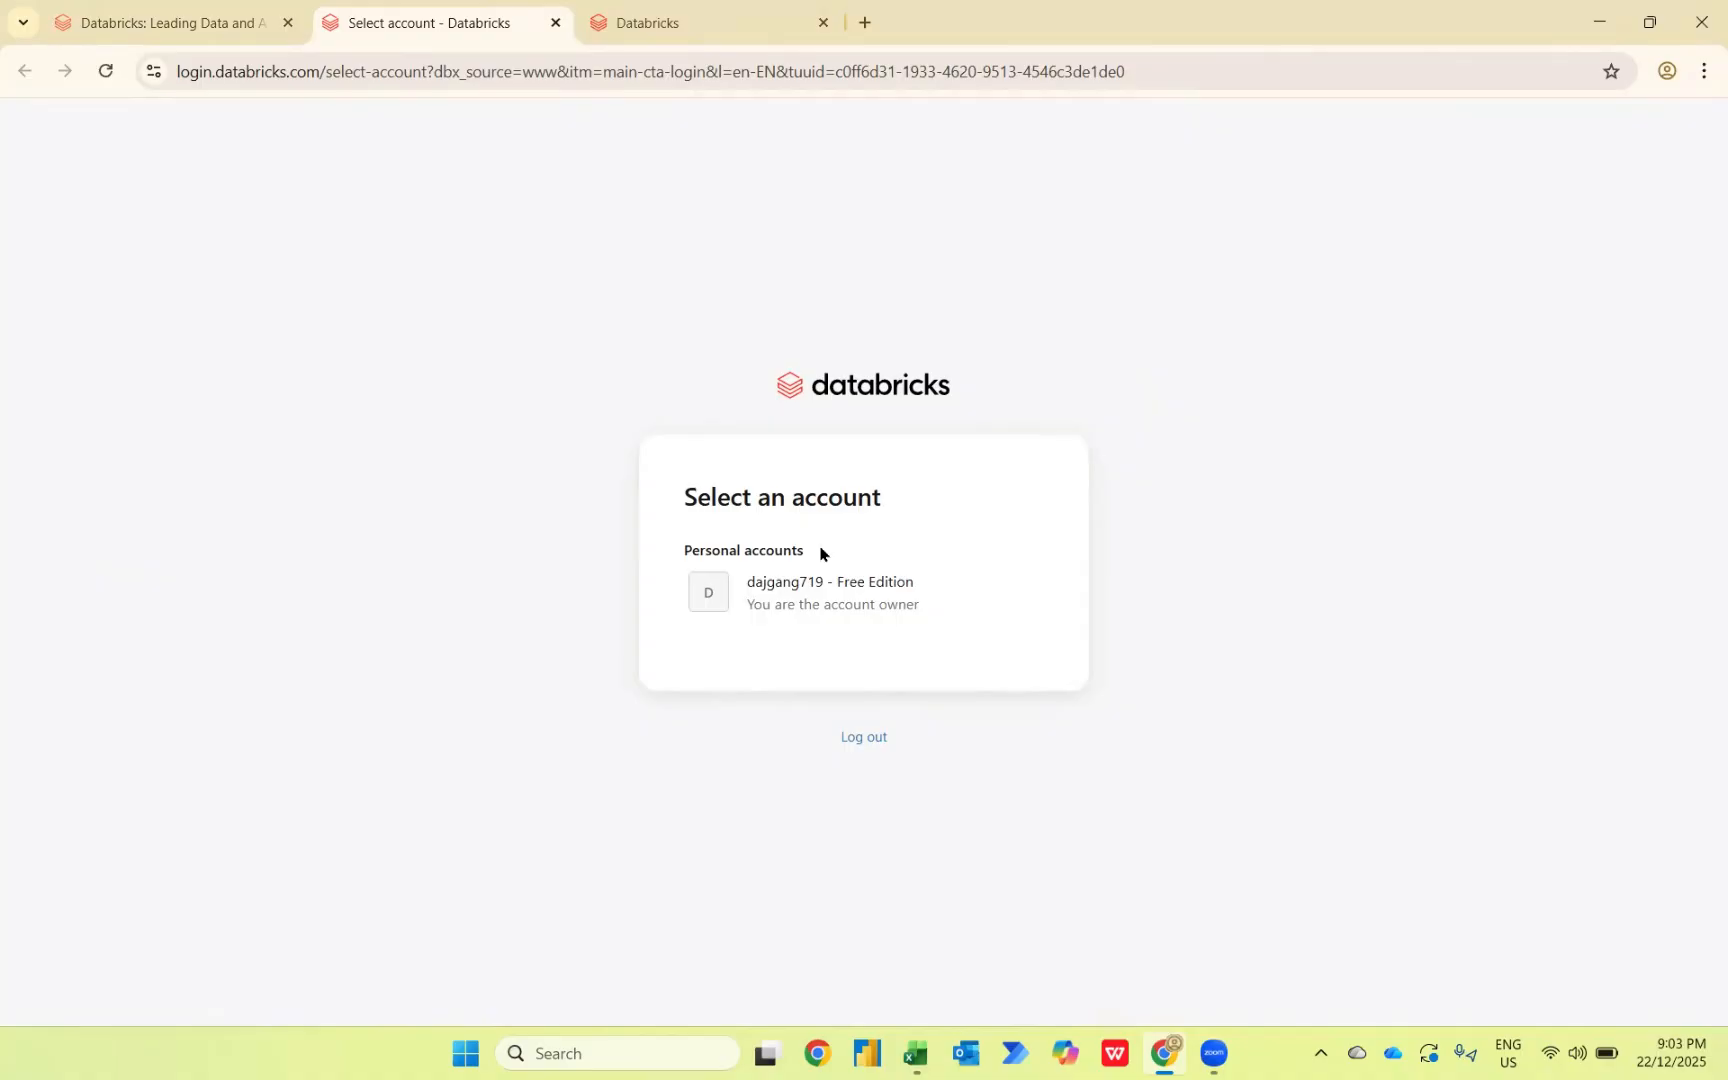
{"action": "left_click", "coordinate": [645, 10]}
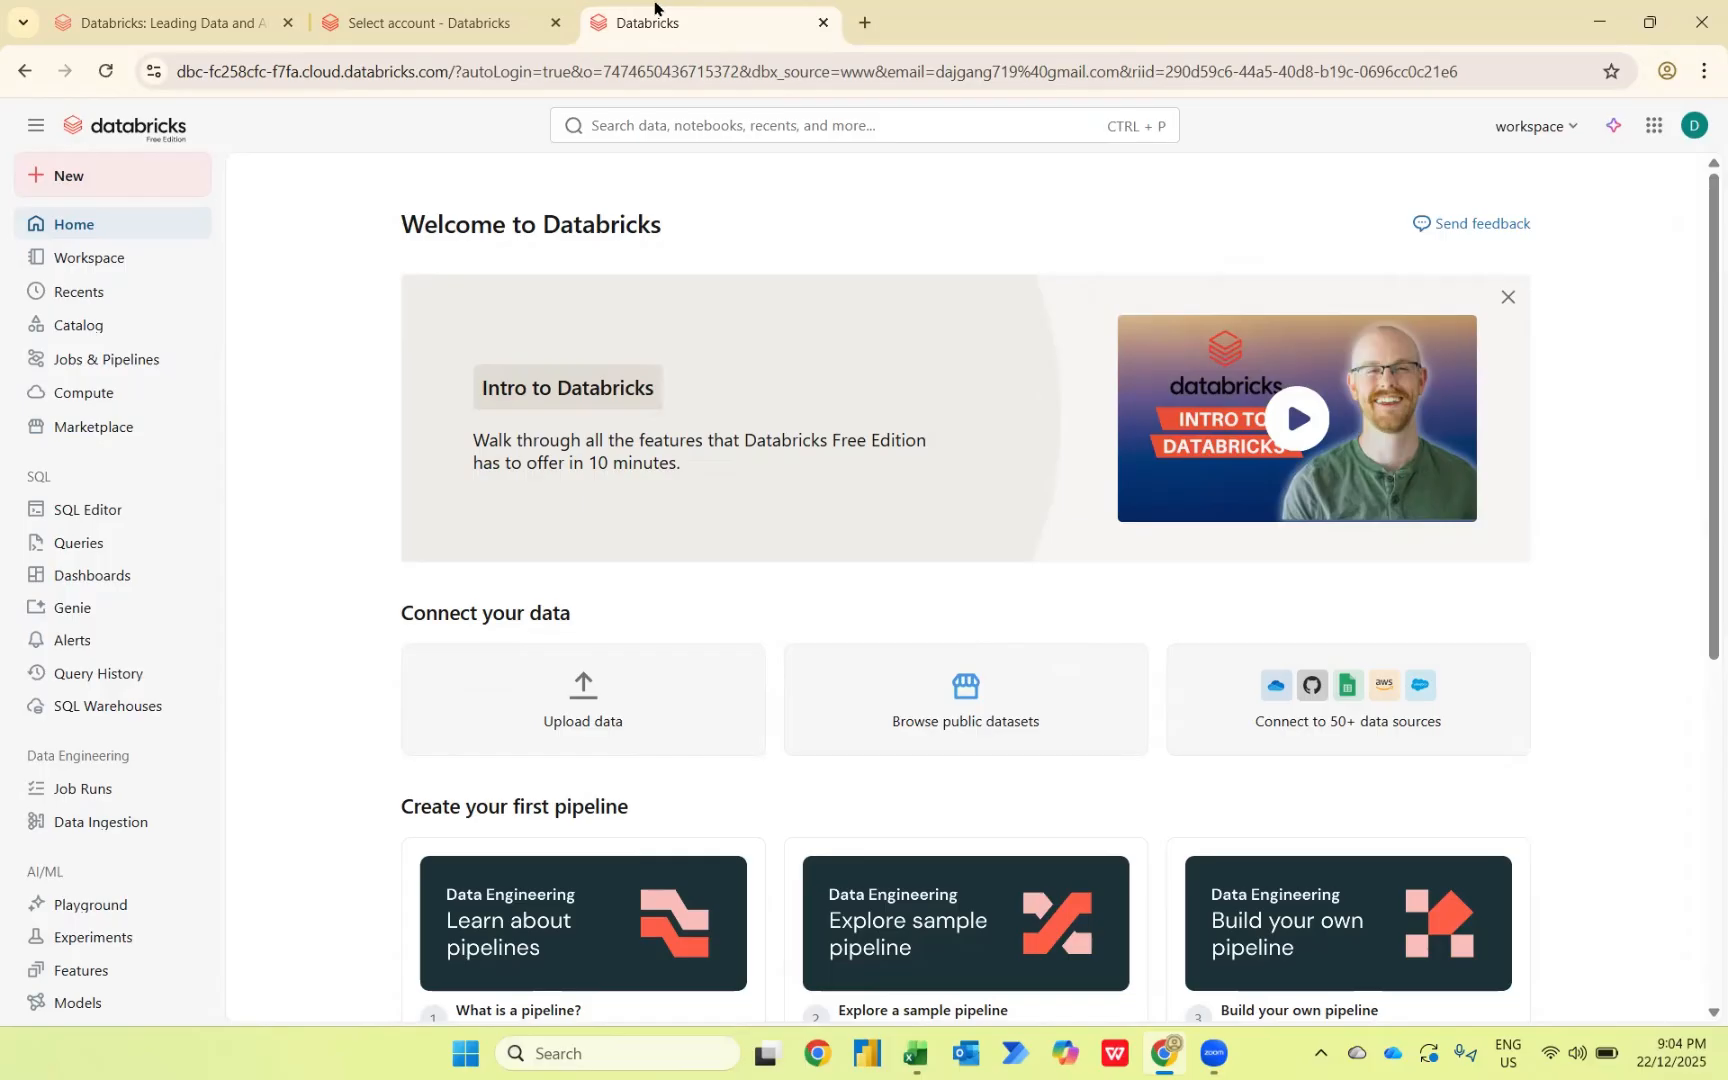
Step: Look through the Workspace browser and the item types that can be created there, and return to the home page
{"action": "left_click", "coordinate": [88, 260]}
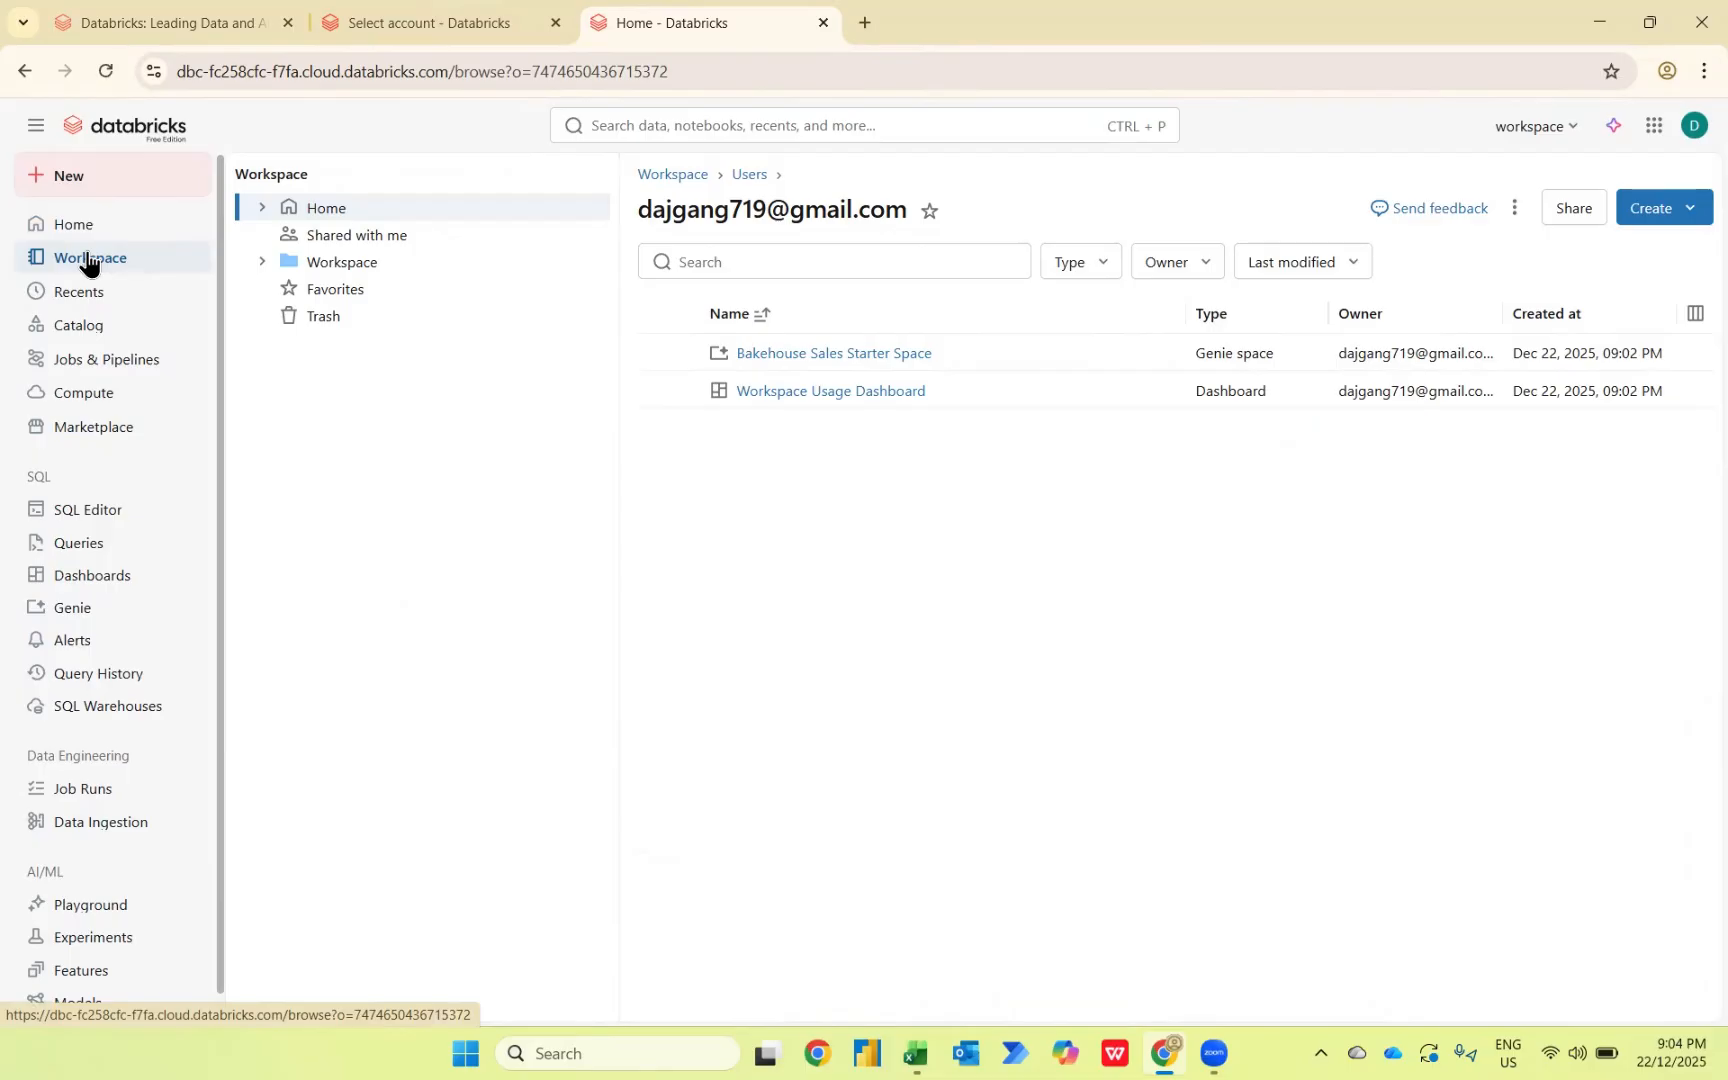
{"action": "left_click", "coordinate": [1660, 218]}
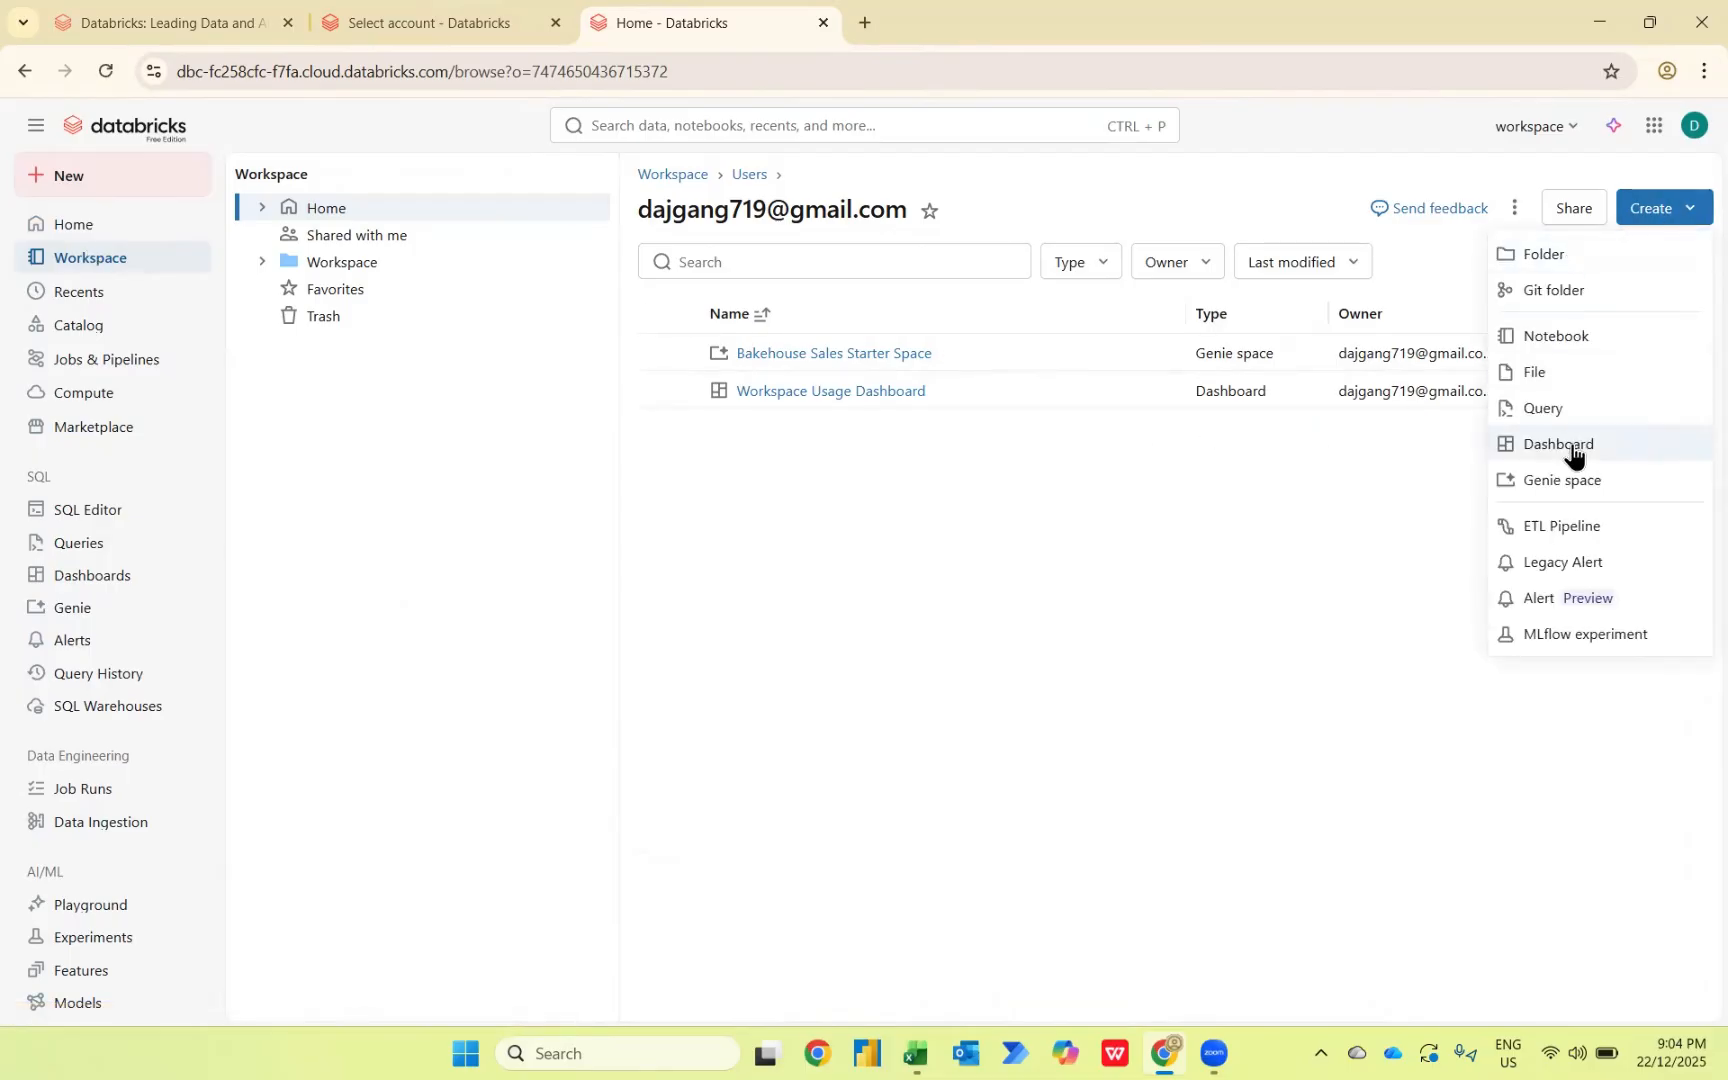
{"action": "left_click", "coordinate": [71, 229]}
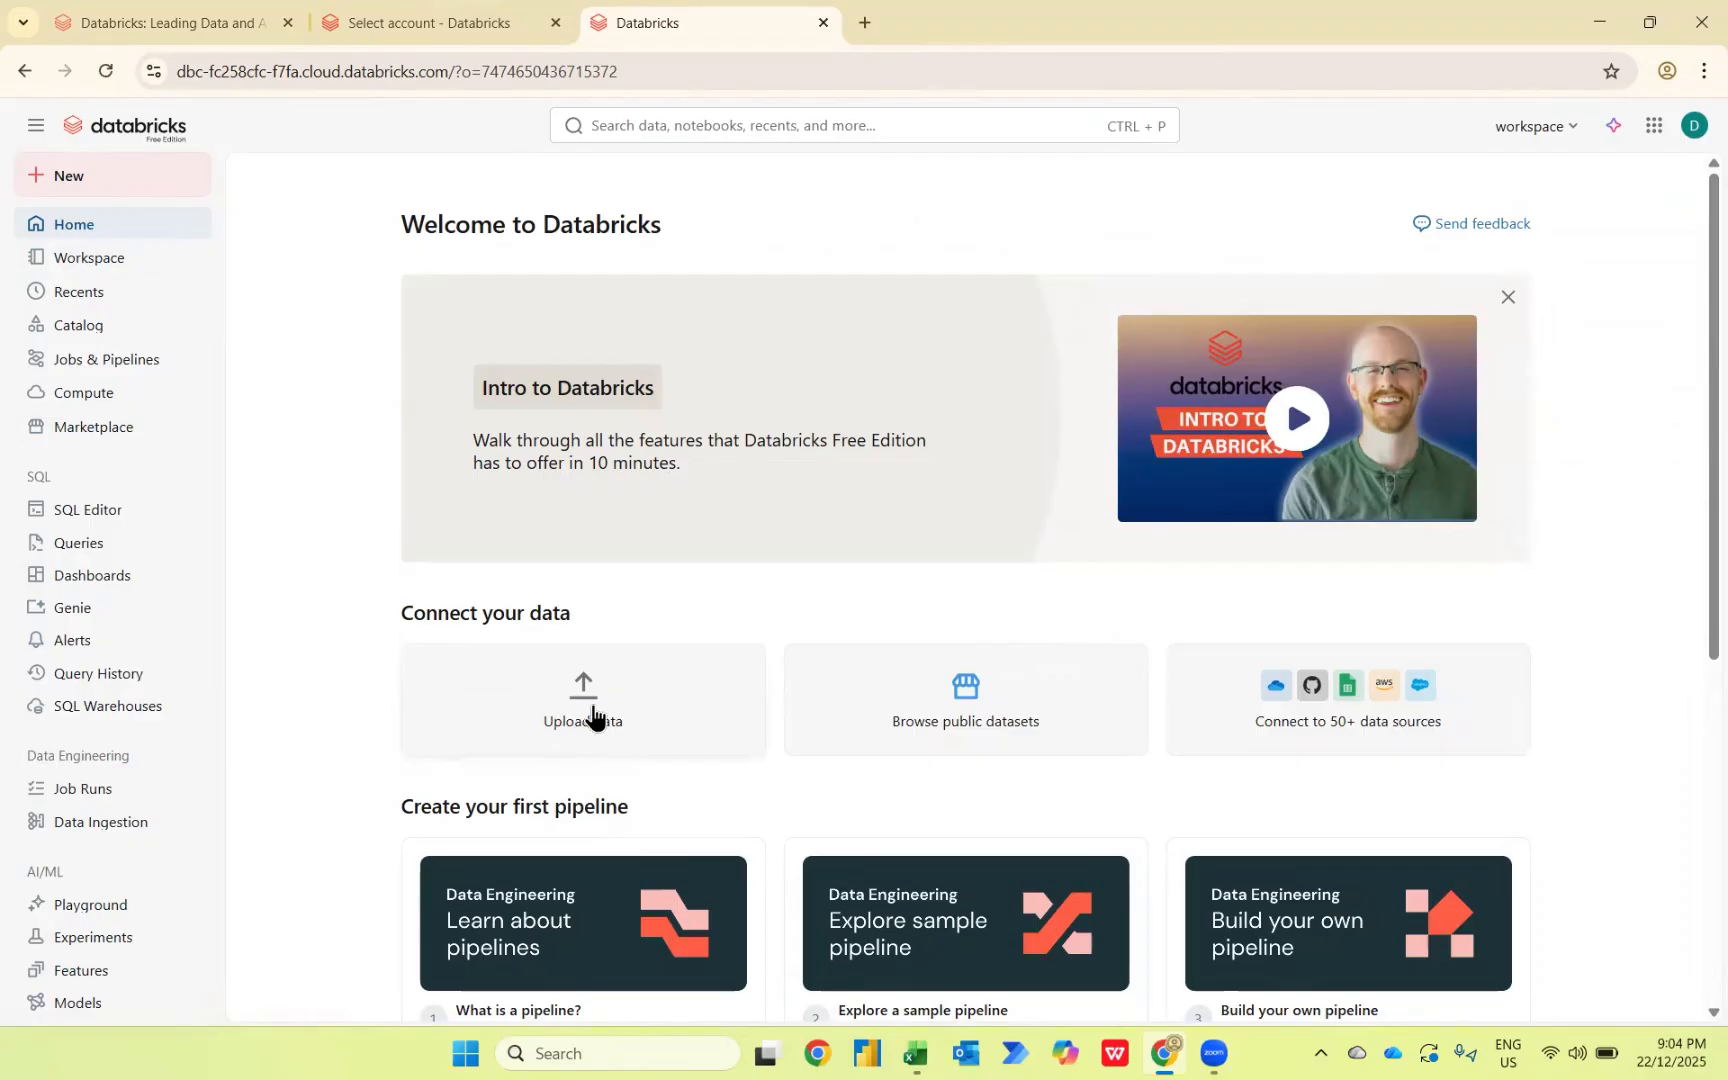
Step: Upload the Excel file "Apple Sales - Database" from the Desktop folder as the source for a new table
{"action": "left_click", "coordinate": [594, 716]}
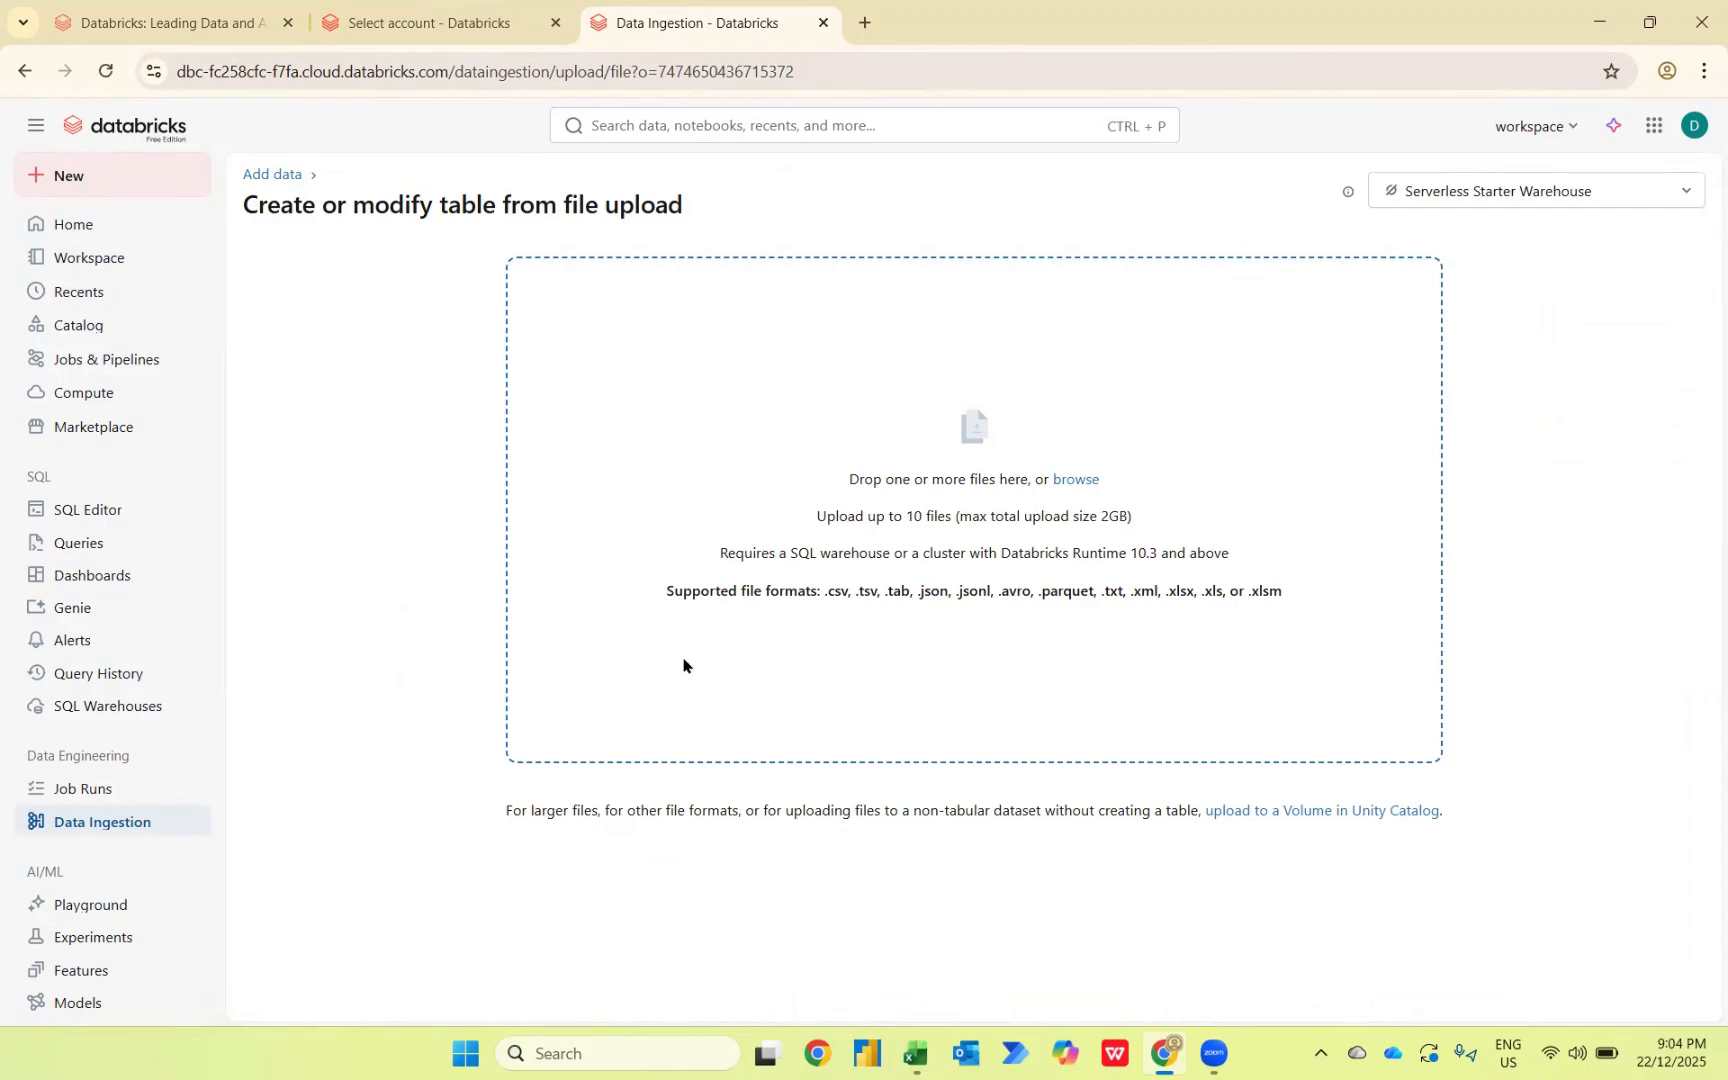
{"action": "left_click", "coordinate": [1076, 480]}
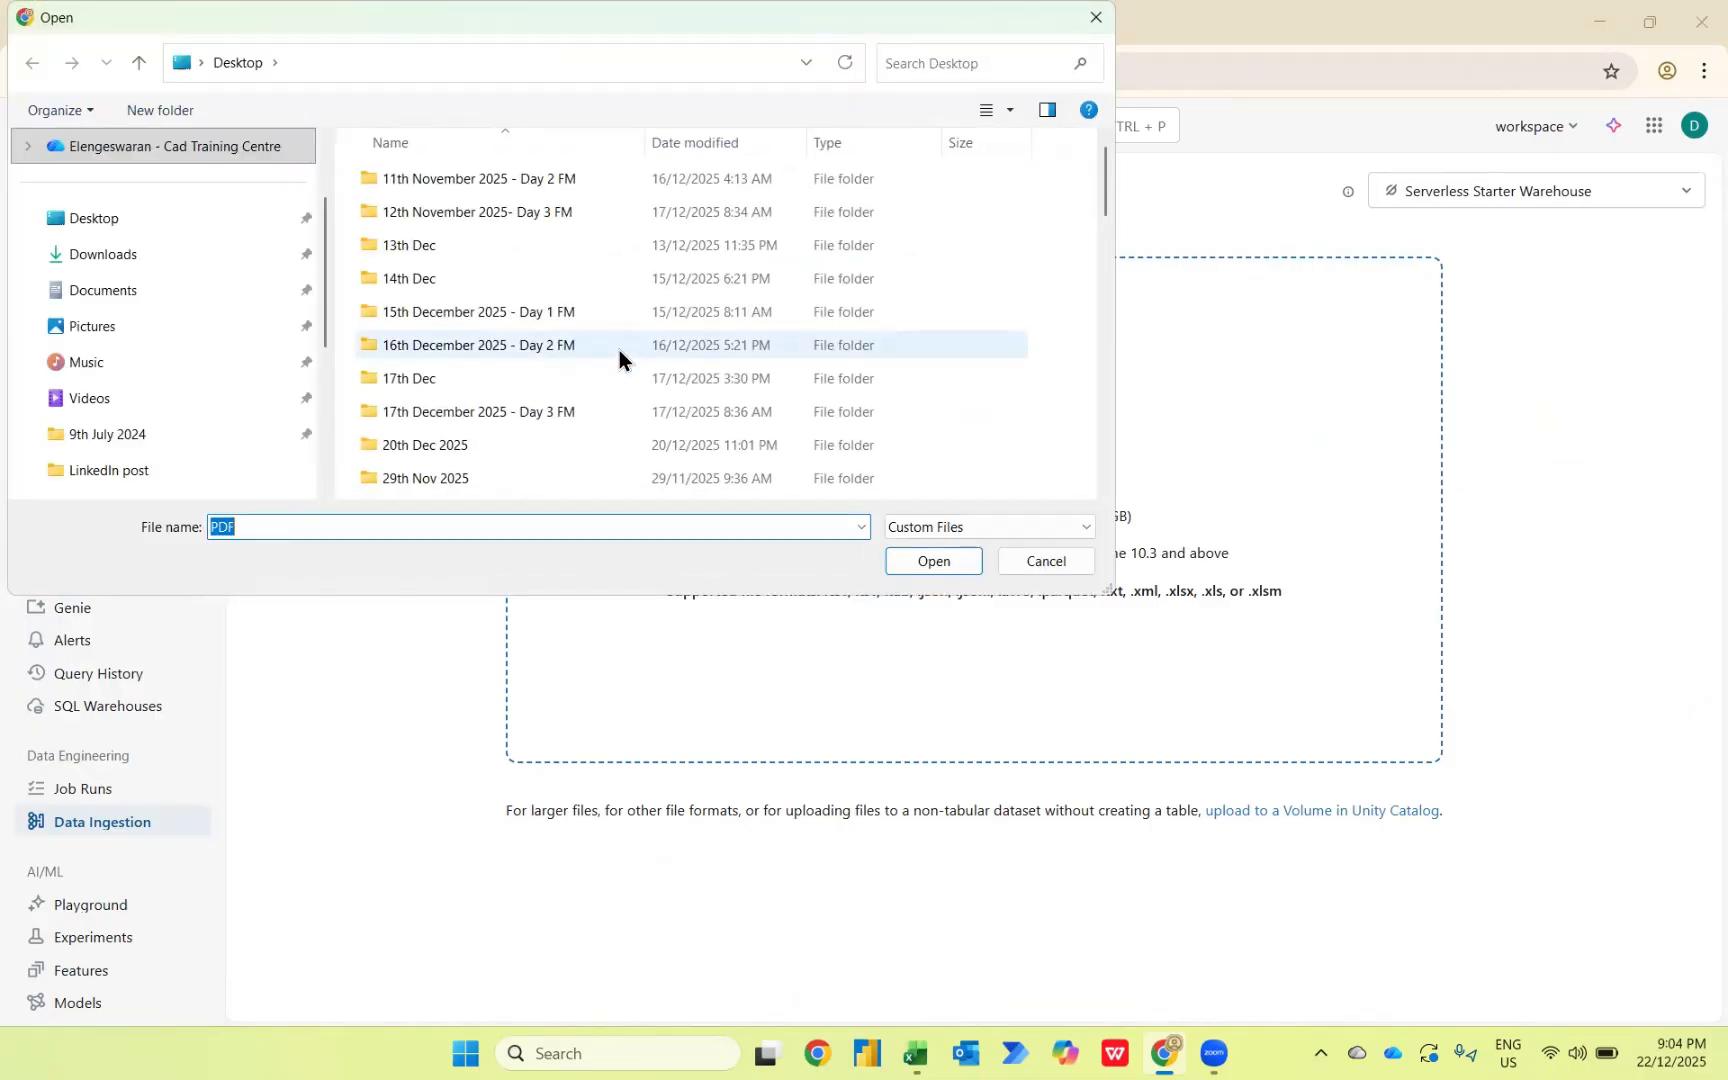
{"action": "left_click", "coordinate": [133, 233]}
{"action": "scroll", "coordinate": [514, 423], "scroll_direction": "down", "scroll_amount": 10}
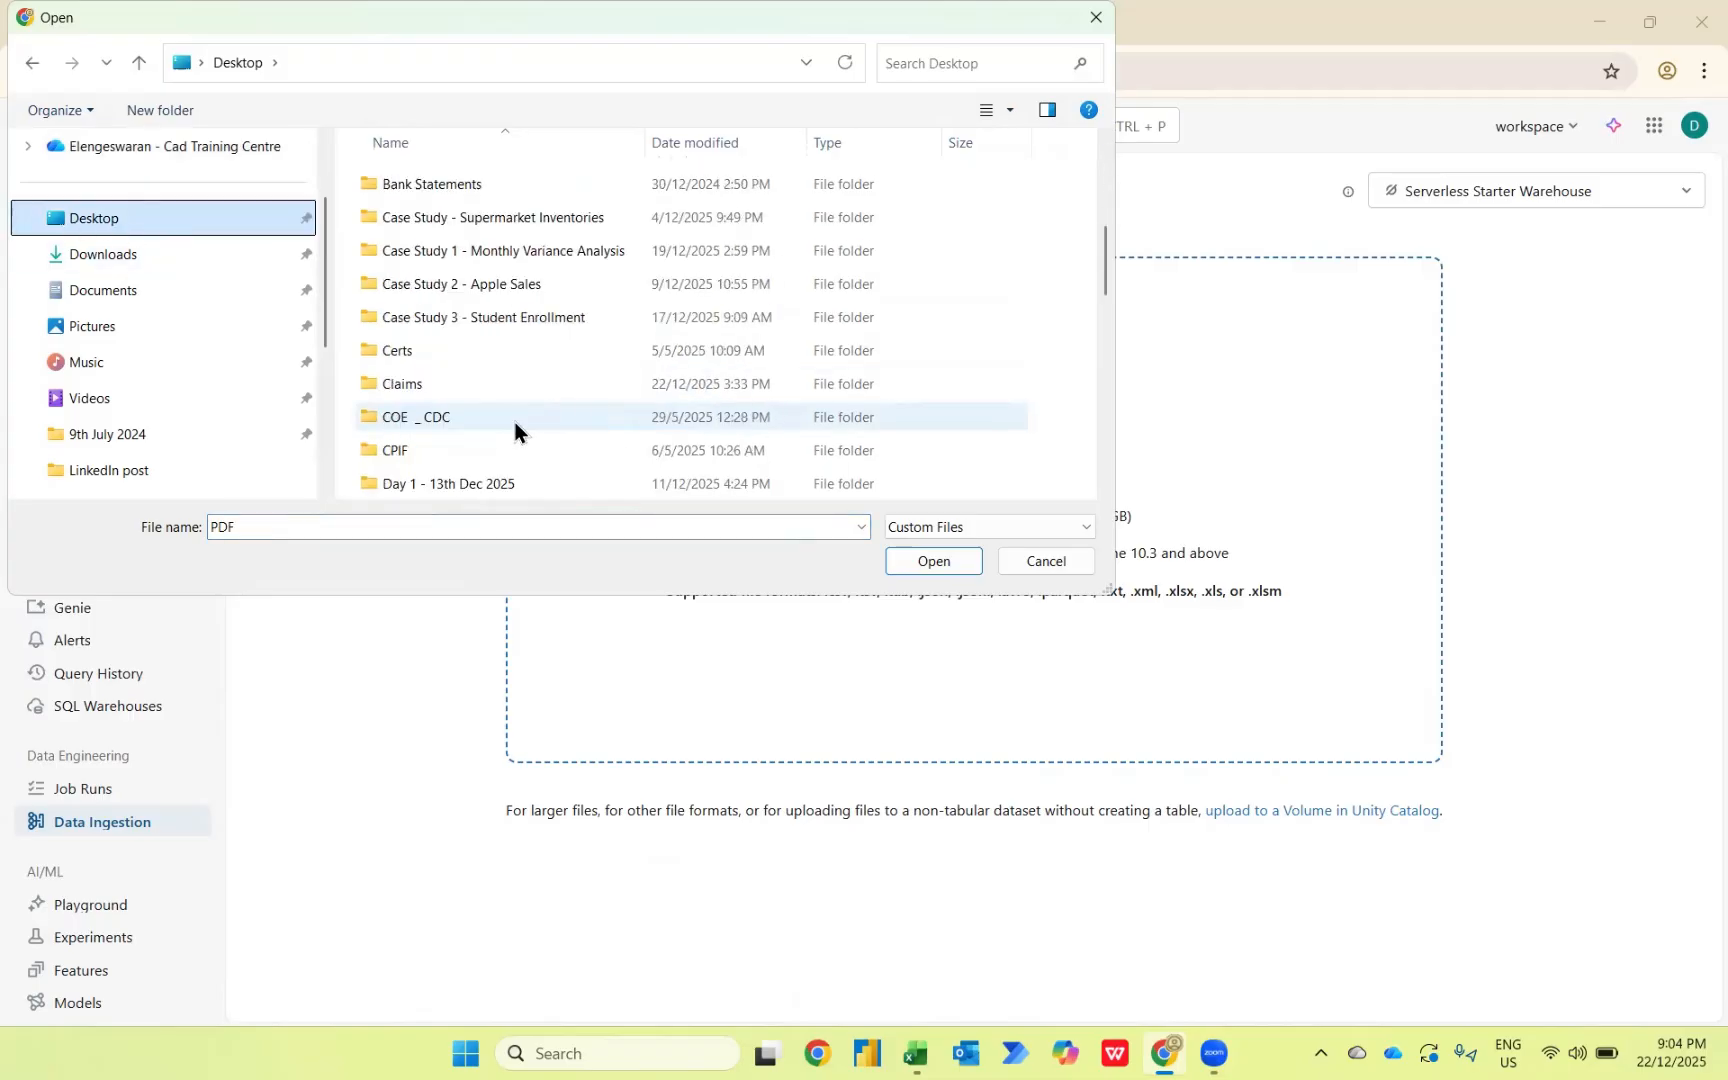
{"action": "scroll", "coordinate": [514, 423], "scroll_direction": "down", "scroll_amount": 10}
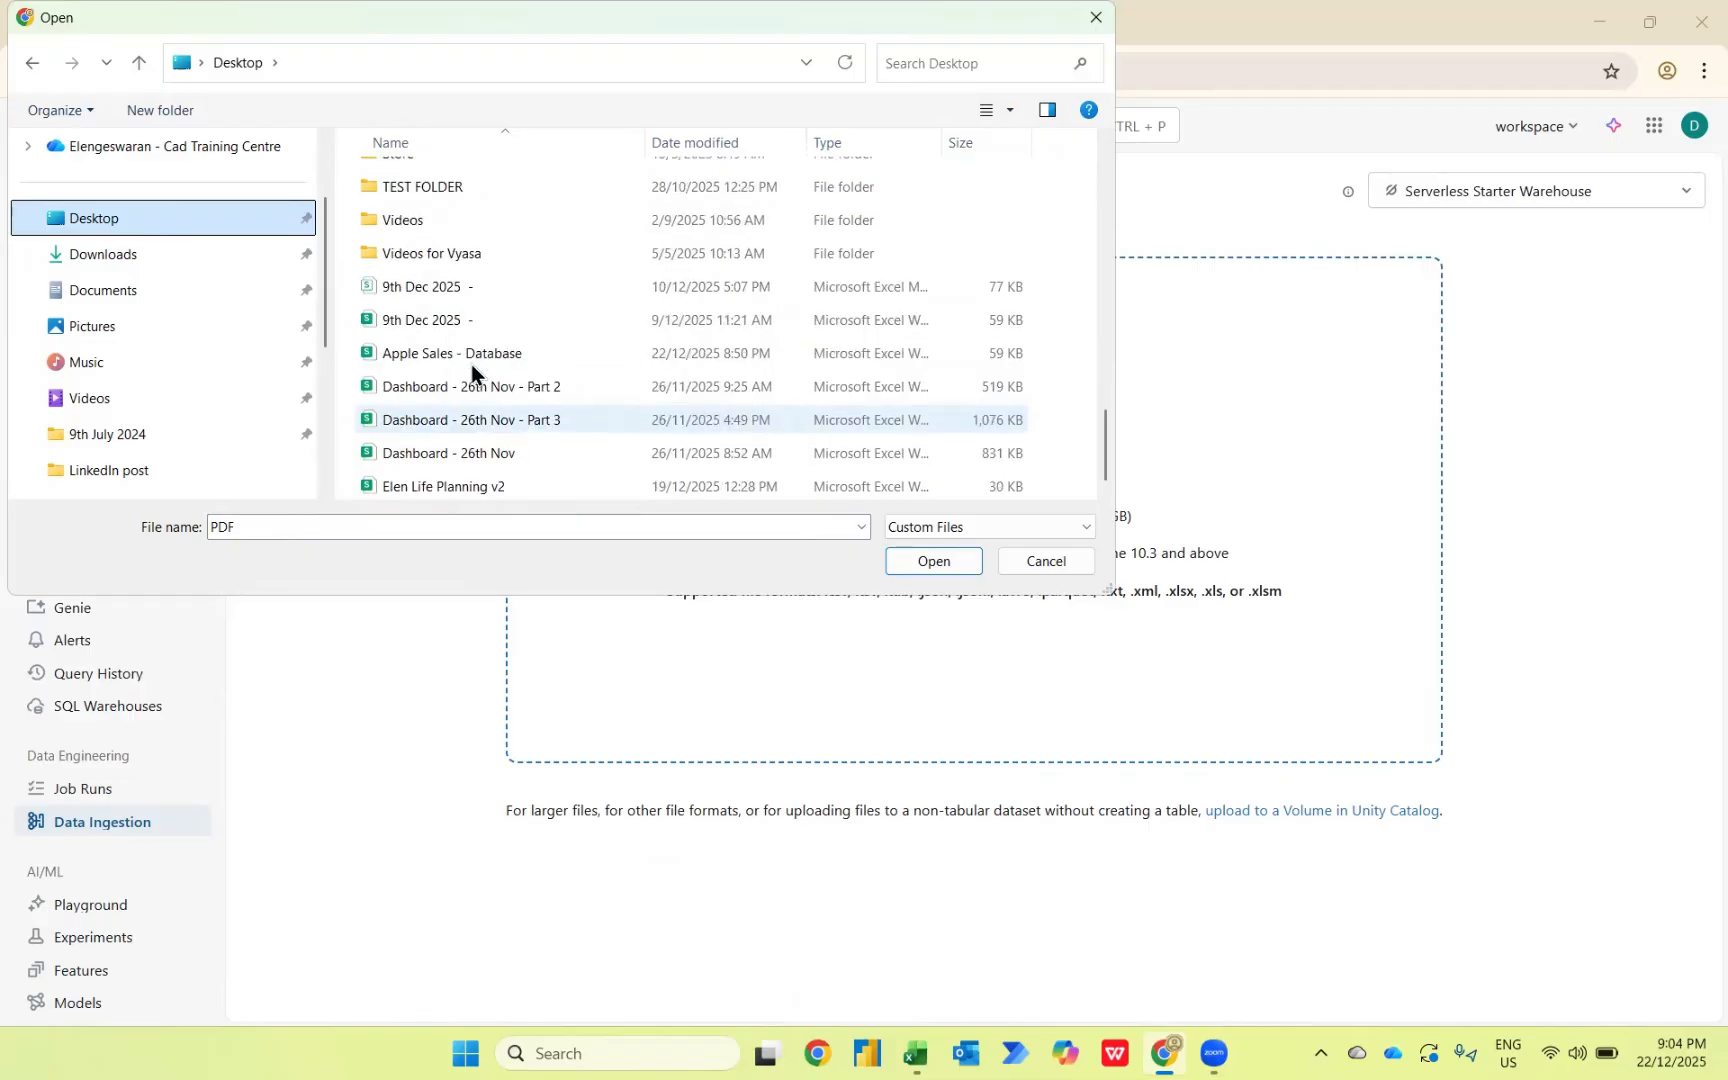
{"action": "left_click", "coordinate": [446, 353]}
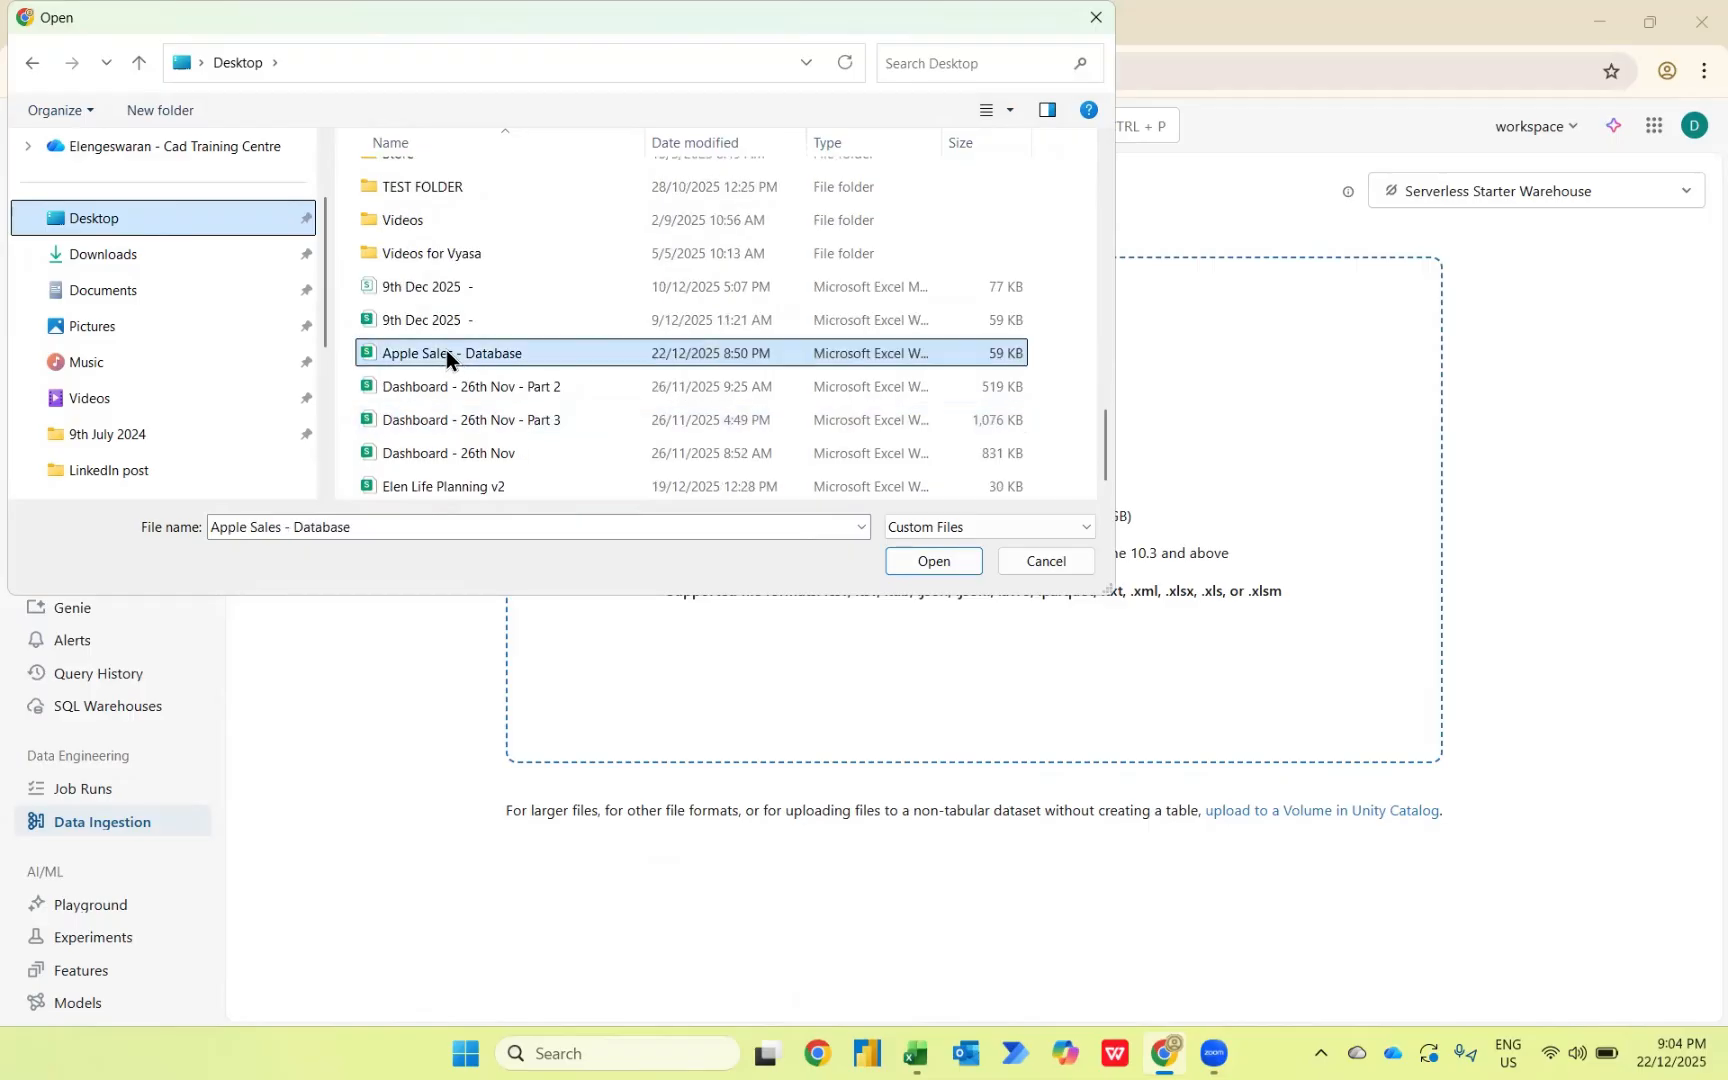
{"action": "left_click", "coordinate": [932, 562]}
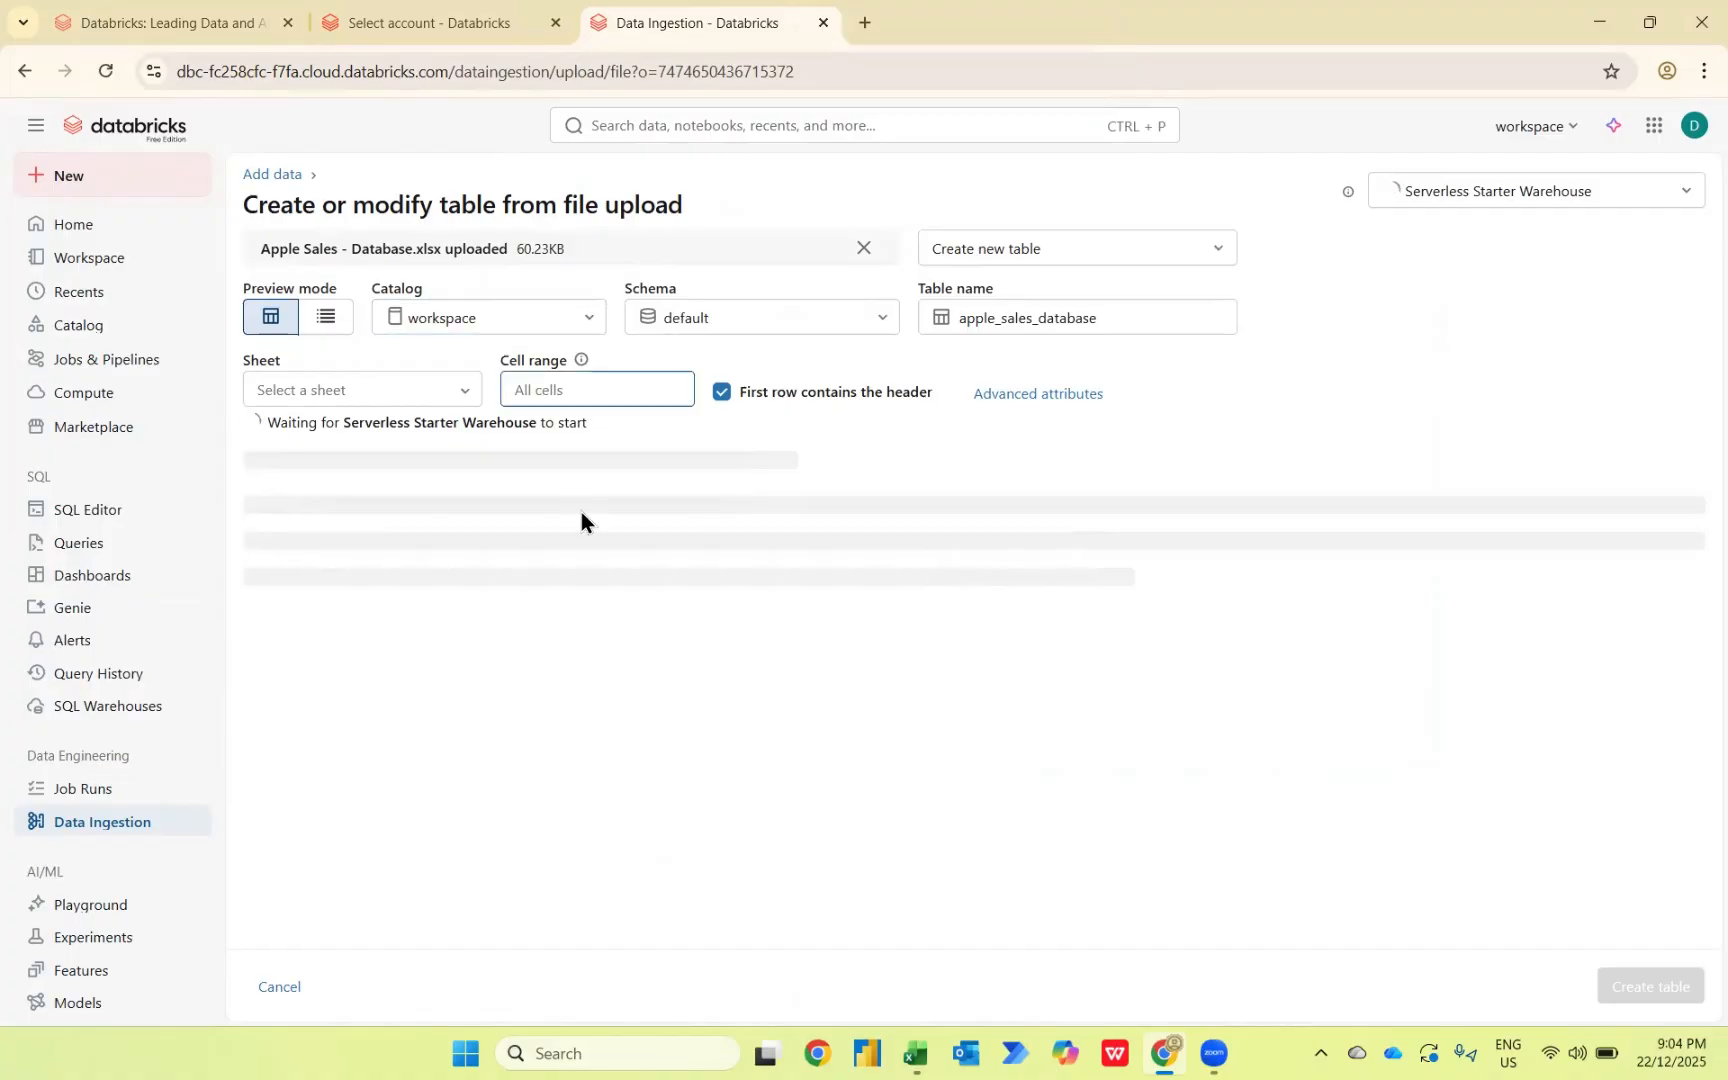
Step: Examine the Raw Data sheet in Excel, and check the column types and values in the Databricks upload preview
{"action": "key", "text": "alt+Tab"}
{"action": "key", "text": "alt+Tab"}
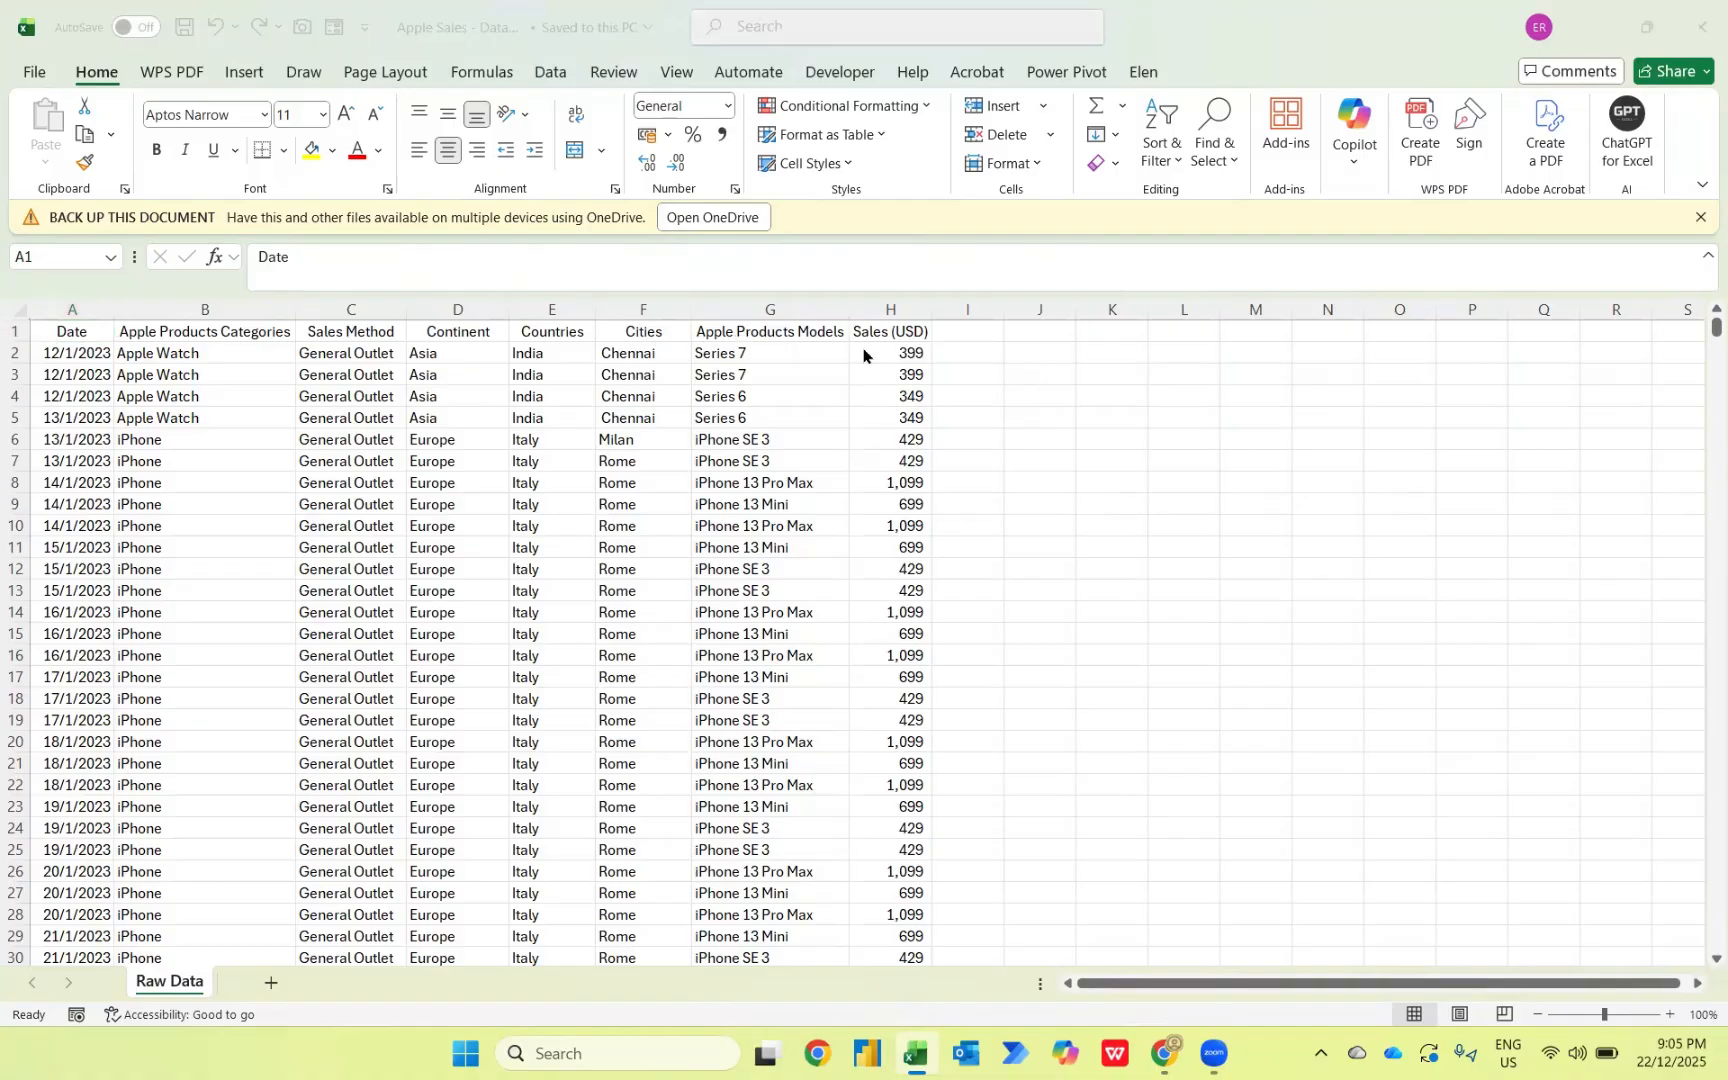
{"action": "key", "text": "alt+Tab"}
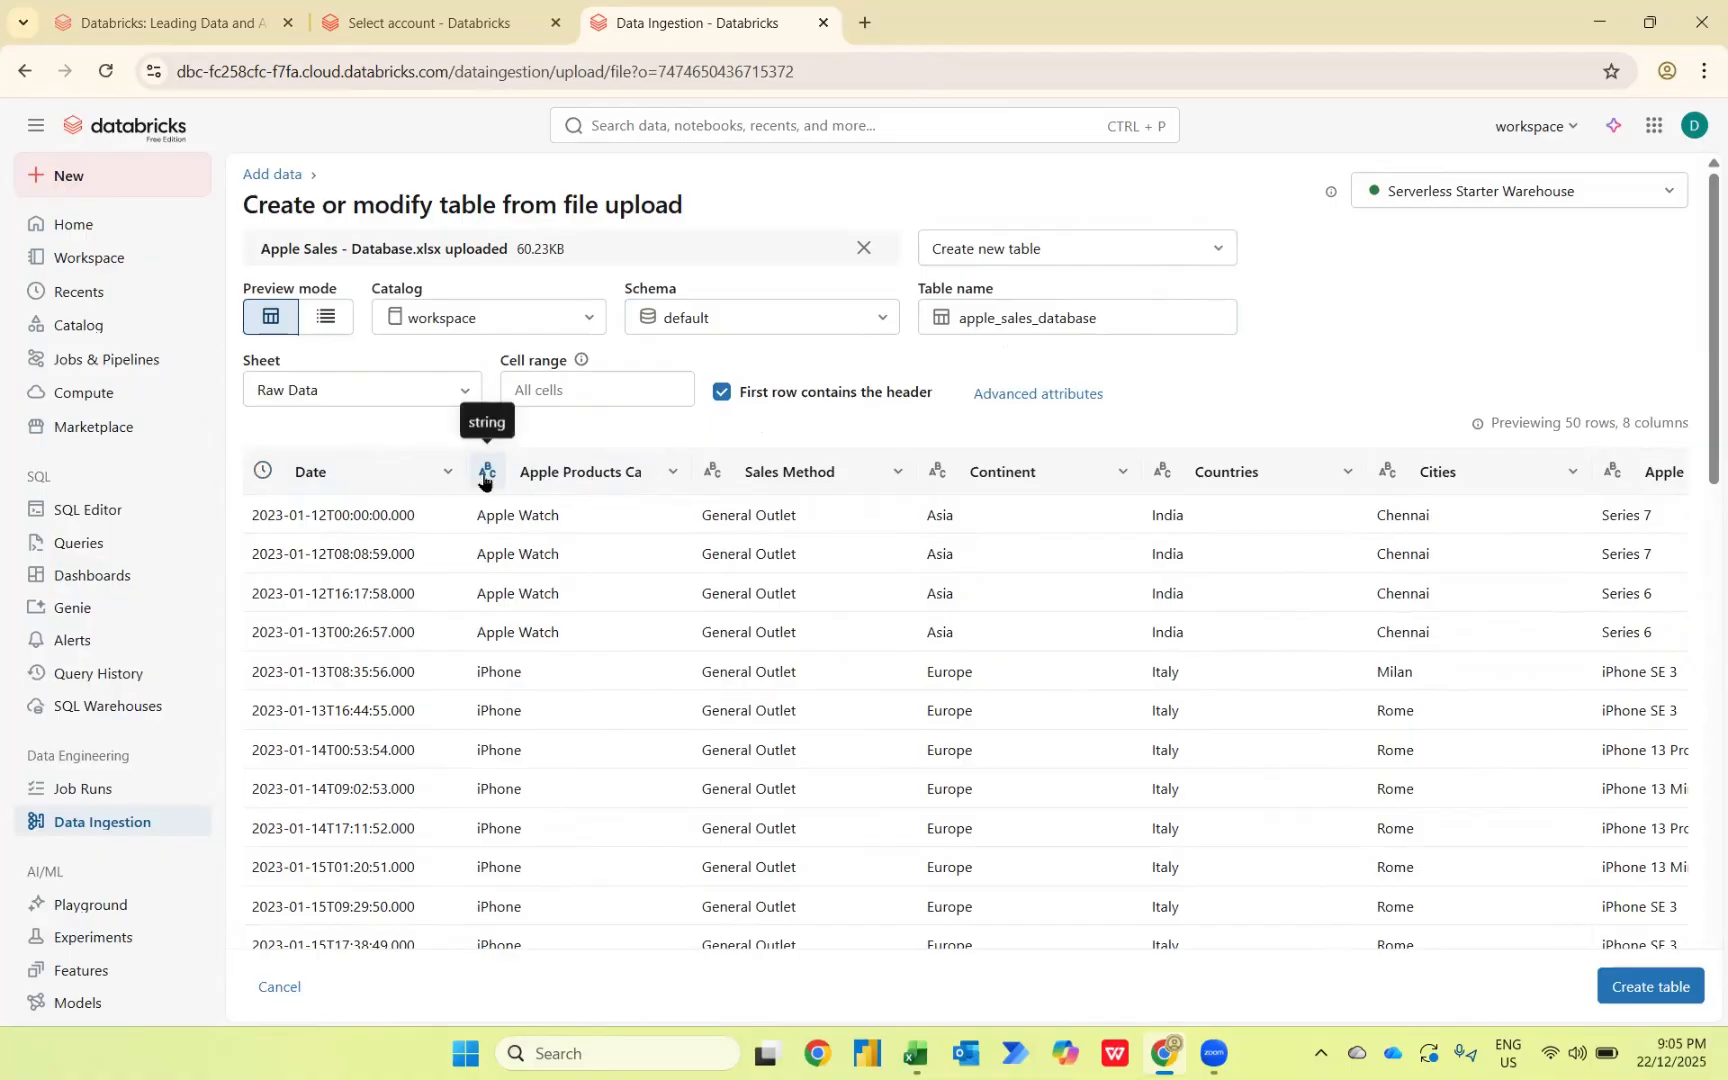
{"action": "scroll", "coordinate": [1246, 636], "scroll_direction": "right", "scroll_amount": 5}
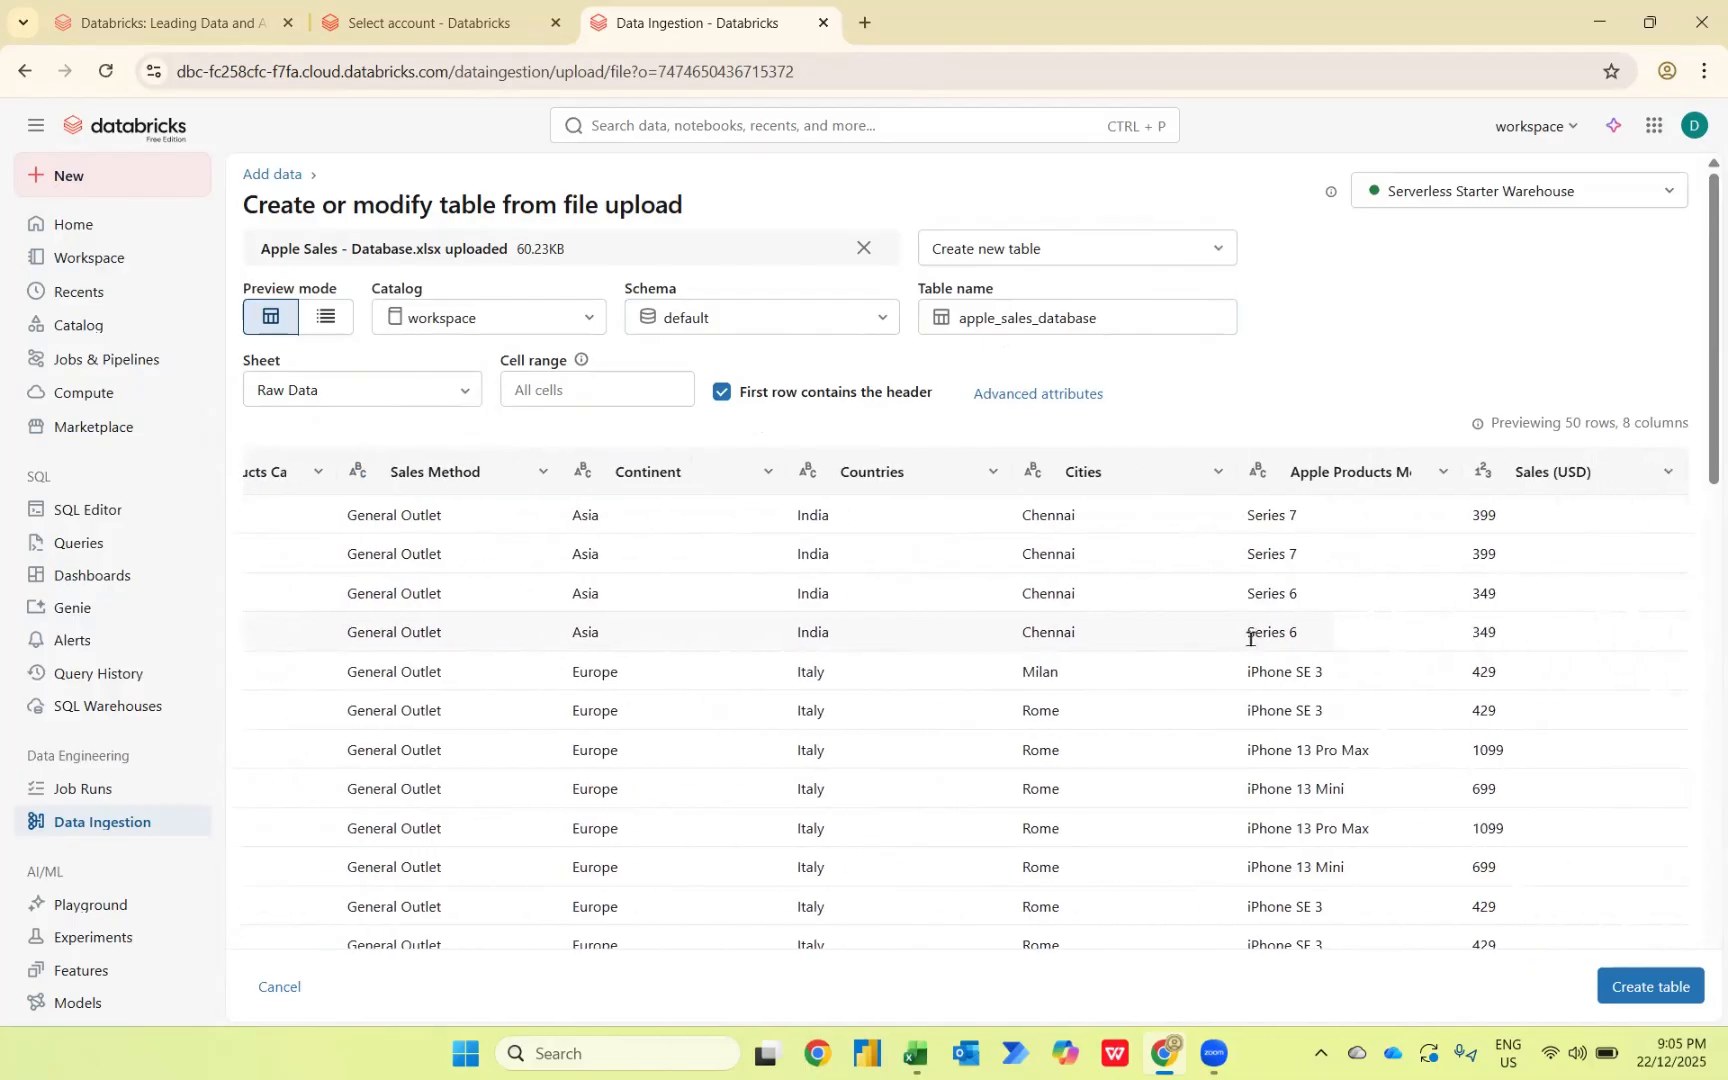
{"action": "scroll", "coordinate": [1250, 638], "scroll_direction": "left", "scroll_amount": 5}
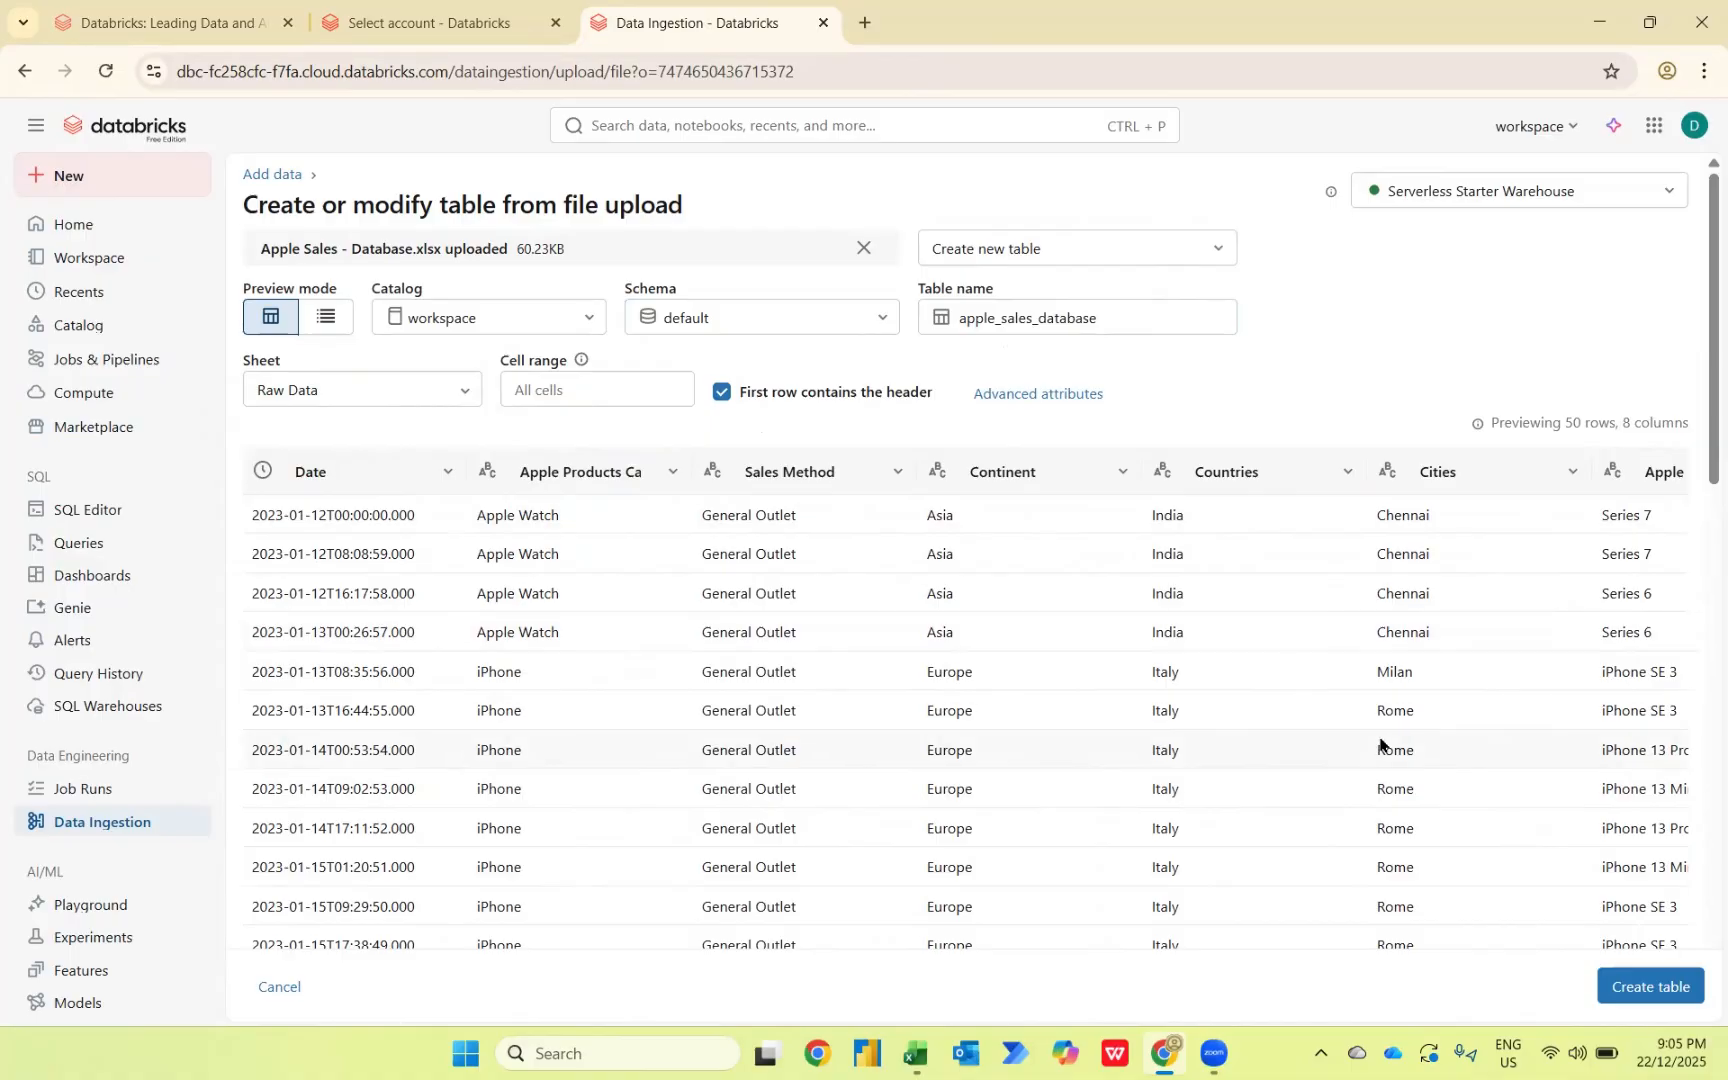
Step: Create the table apple_sales_database in the workspace catalog's default schema from the uploaded Raw Data sheet
{"action": "left_click", "coordinate": [1652, 987]}
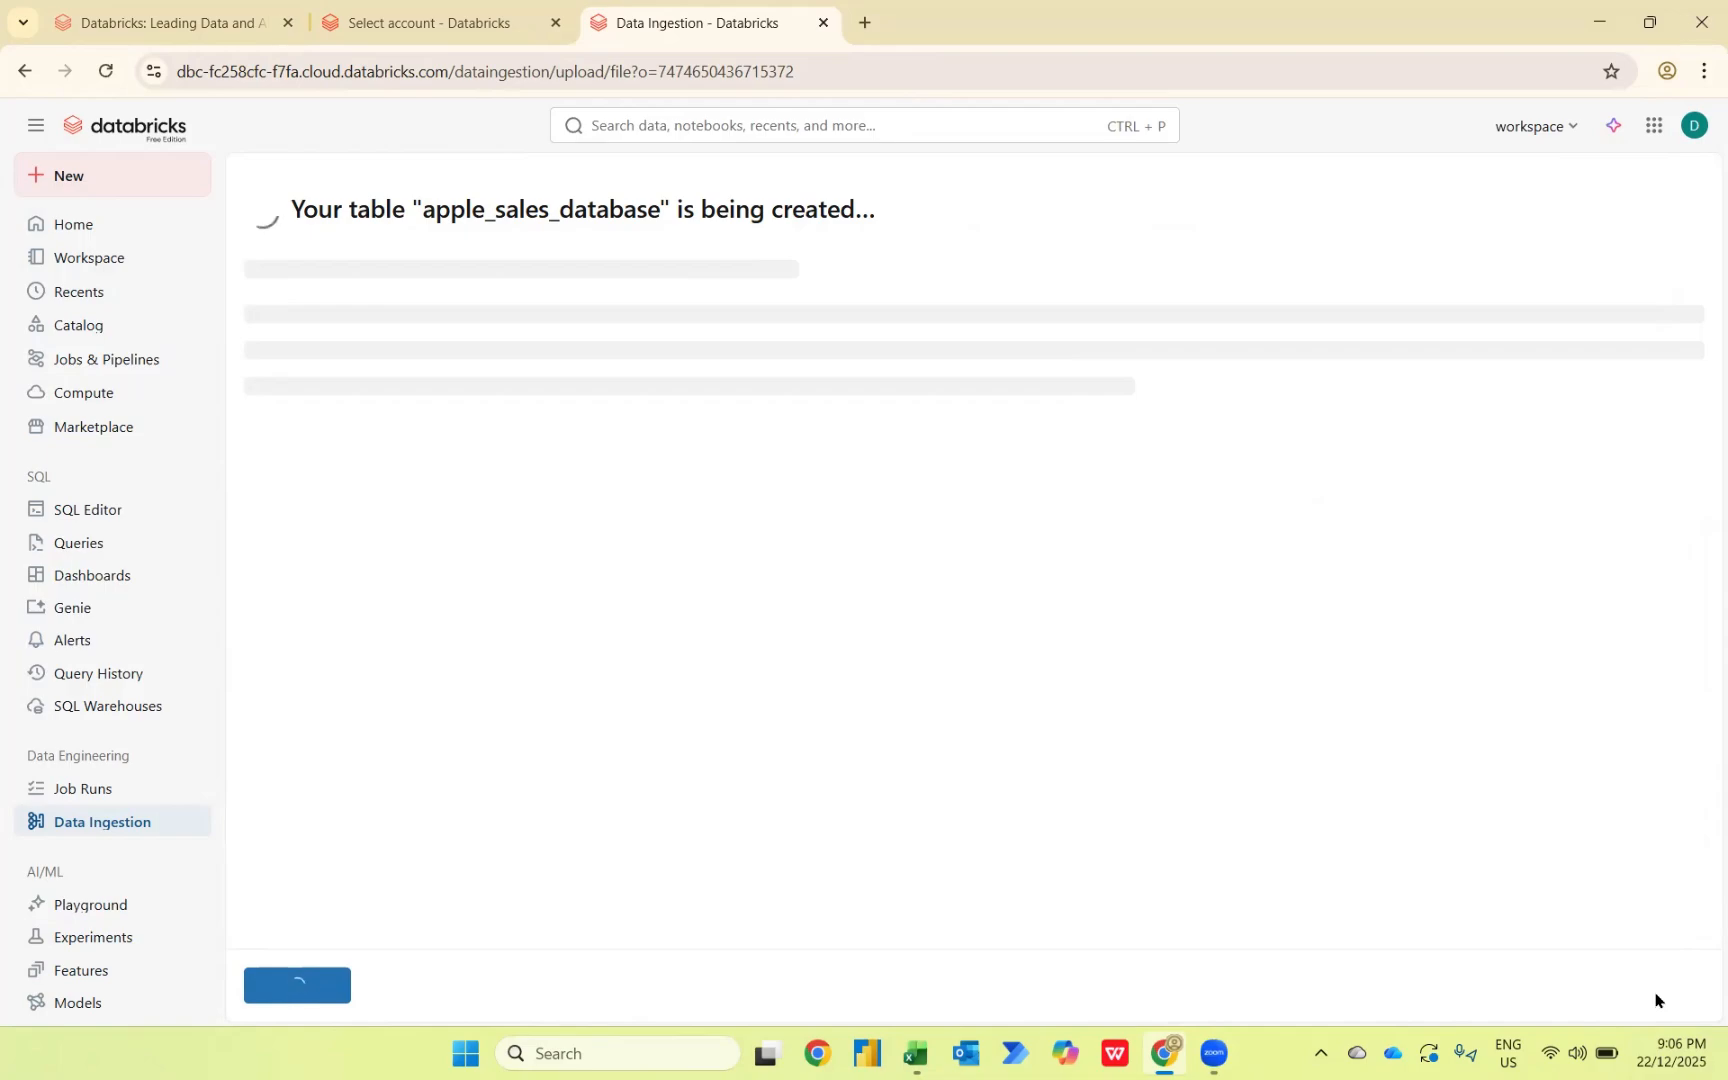
{"action": "key", "text": "alt+Tab"}
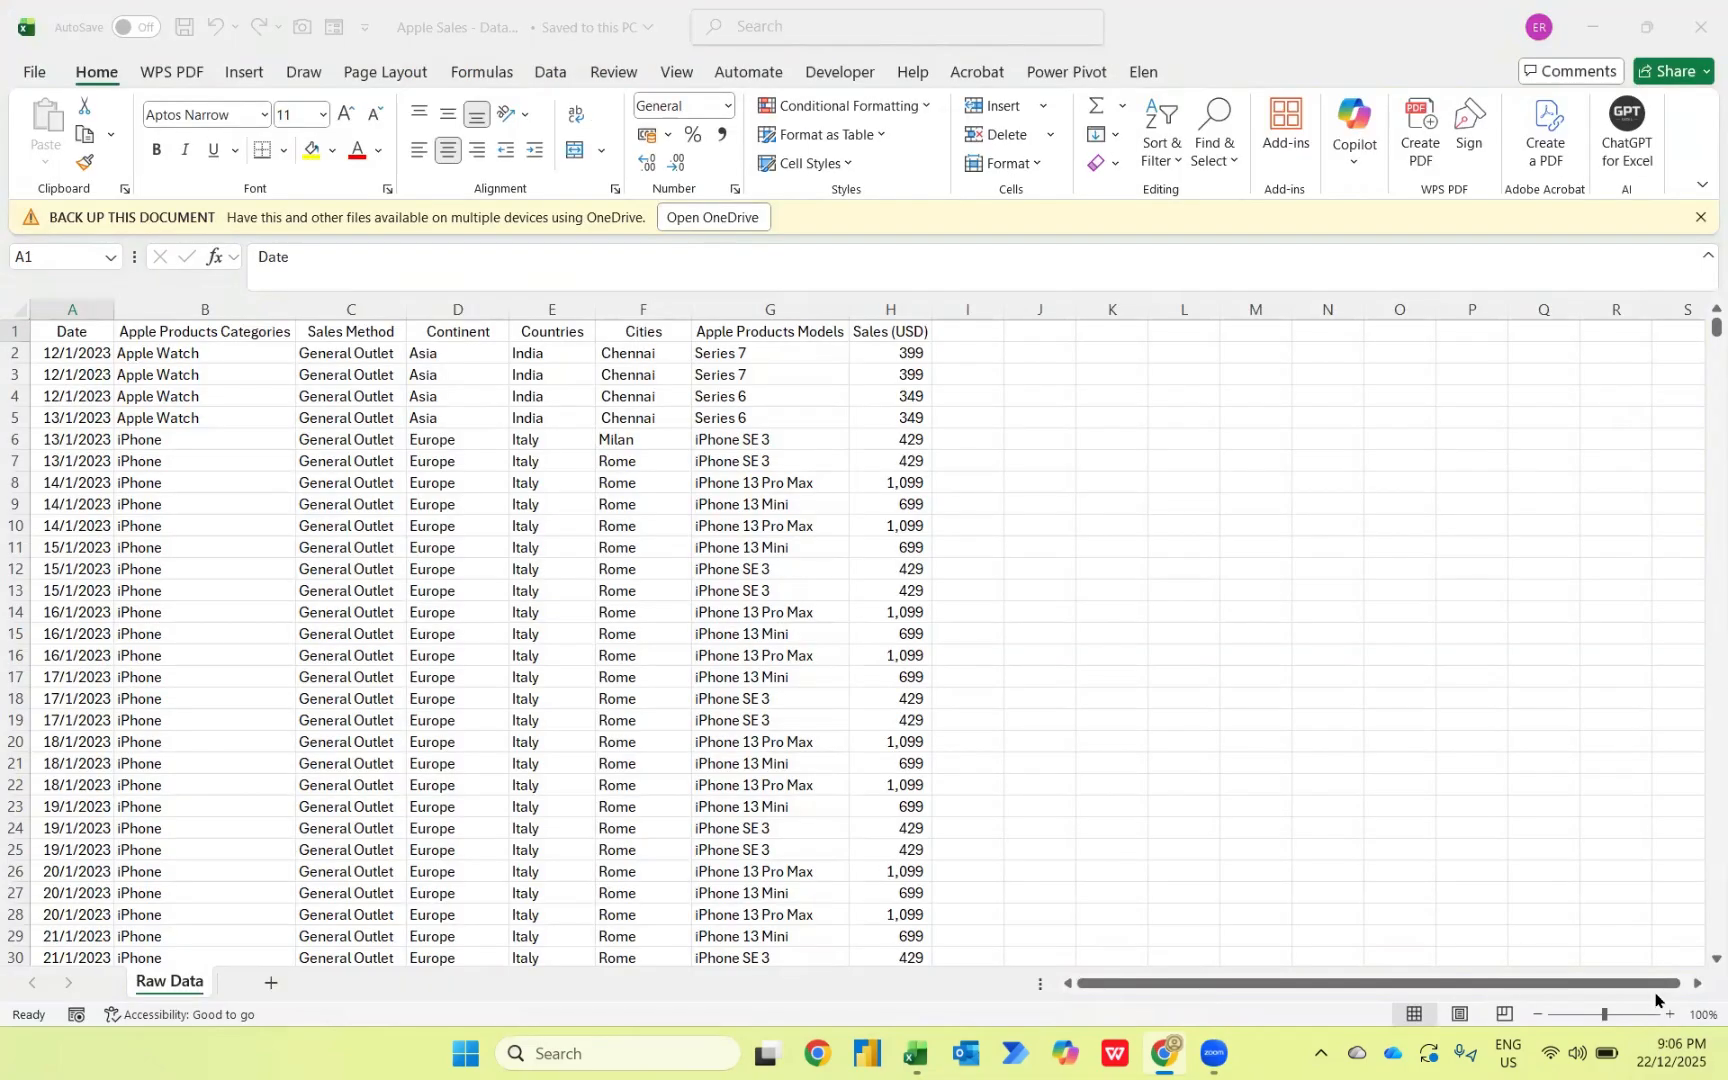
{"action": "key", "text": "alt+Tab"}
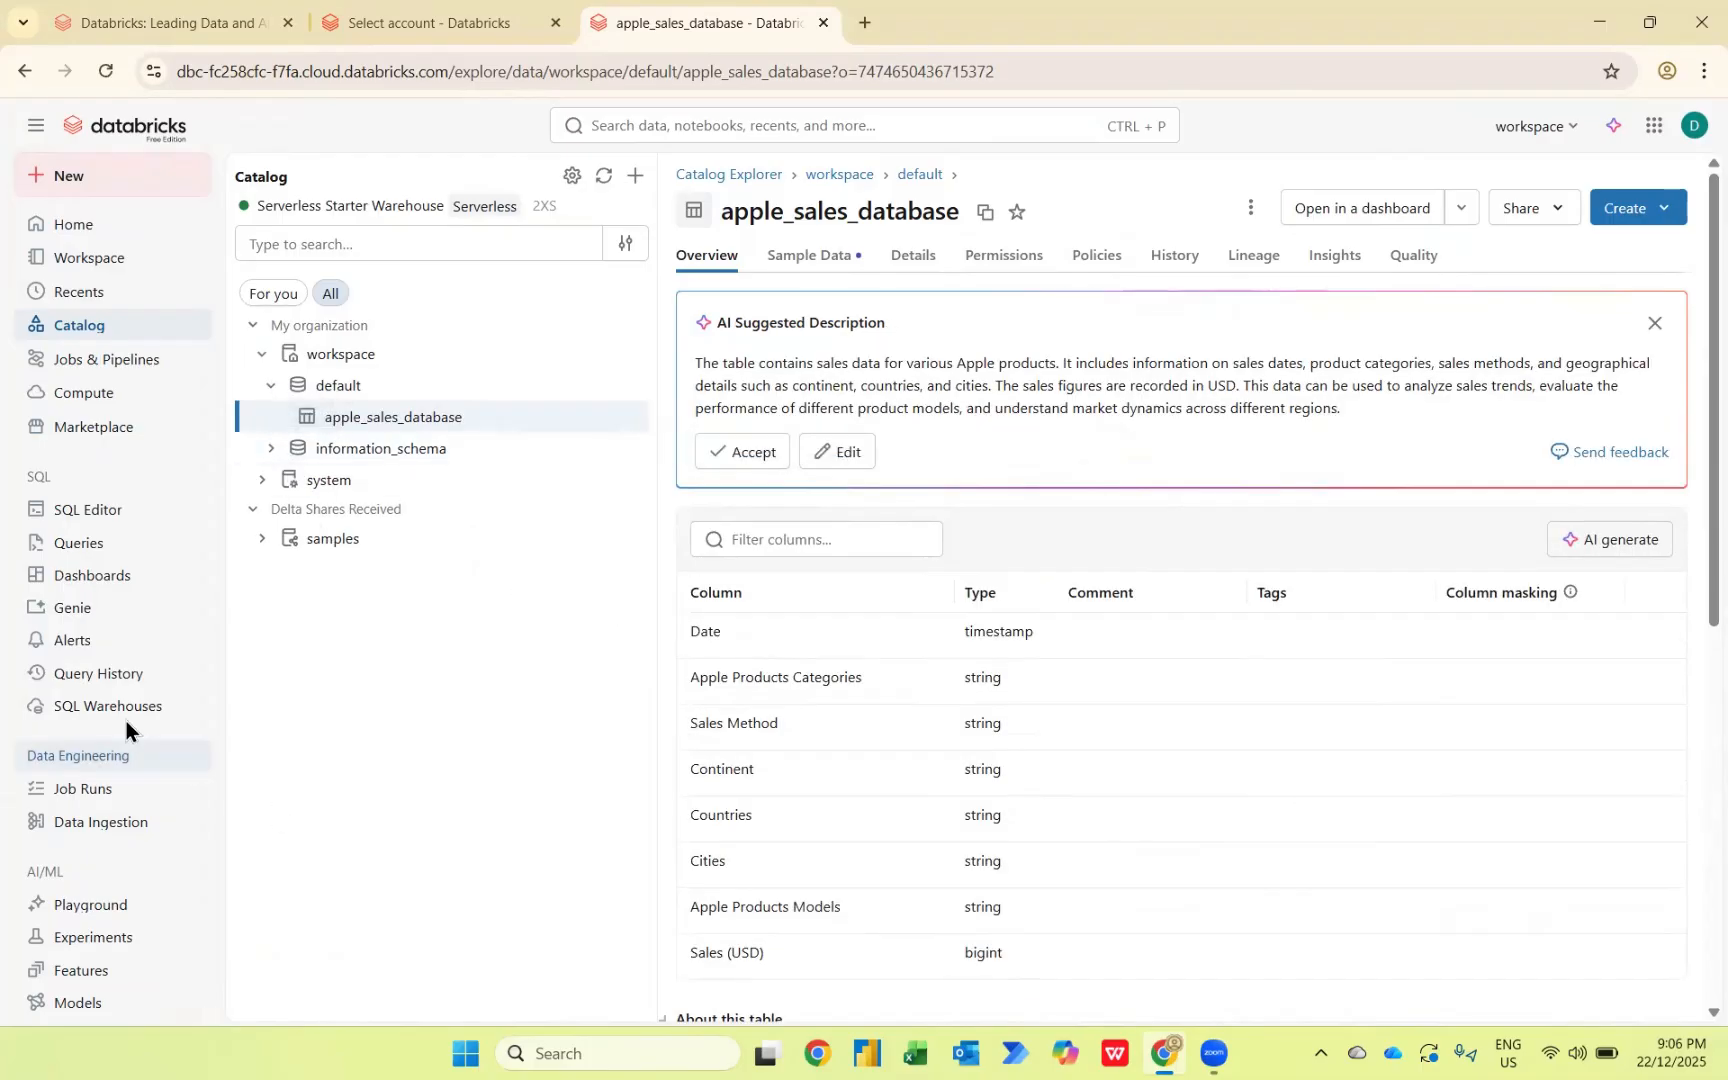
Step: Create a new dashboard and add the existing apple_sales_database table to it as a data source
{"action": "left_click", "coordinate": [75, 585]}
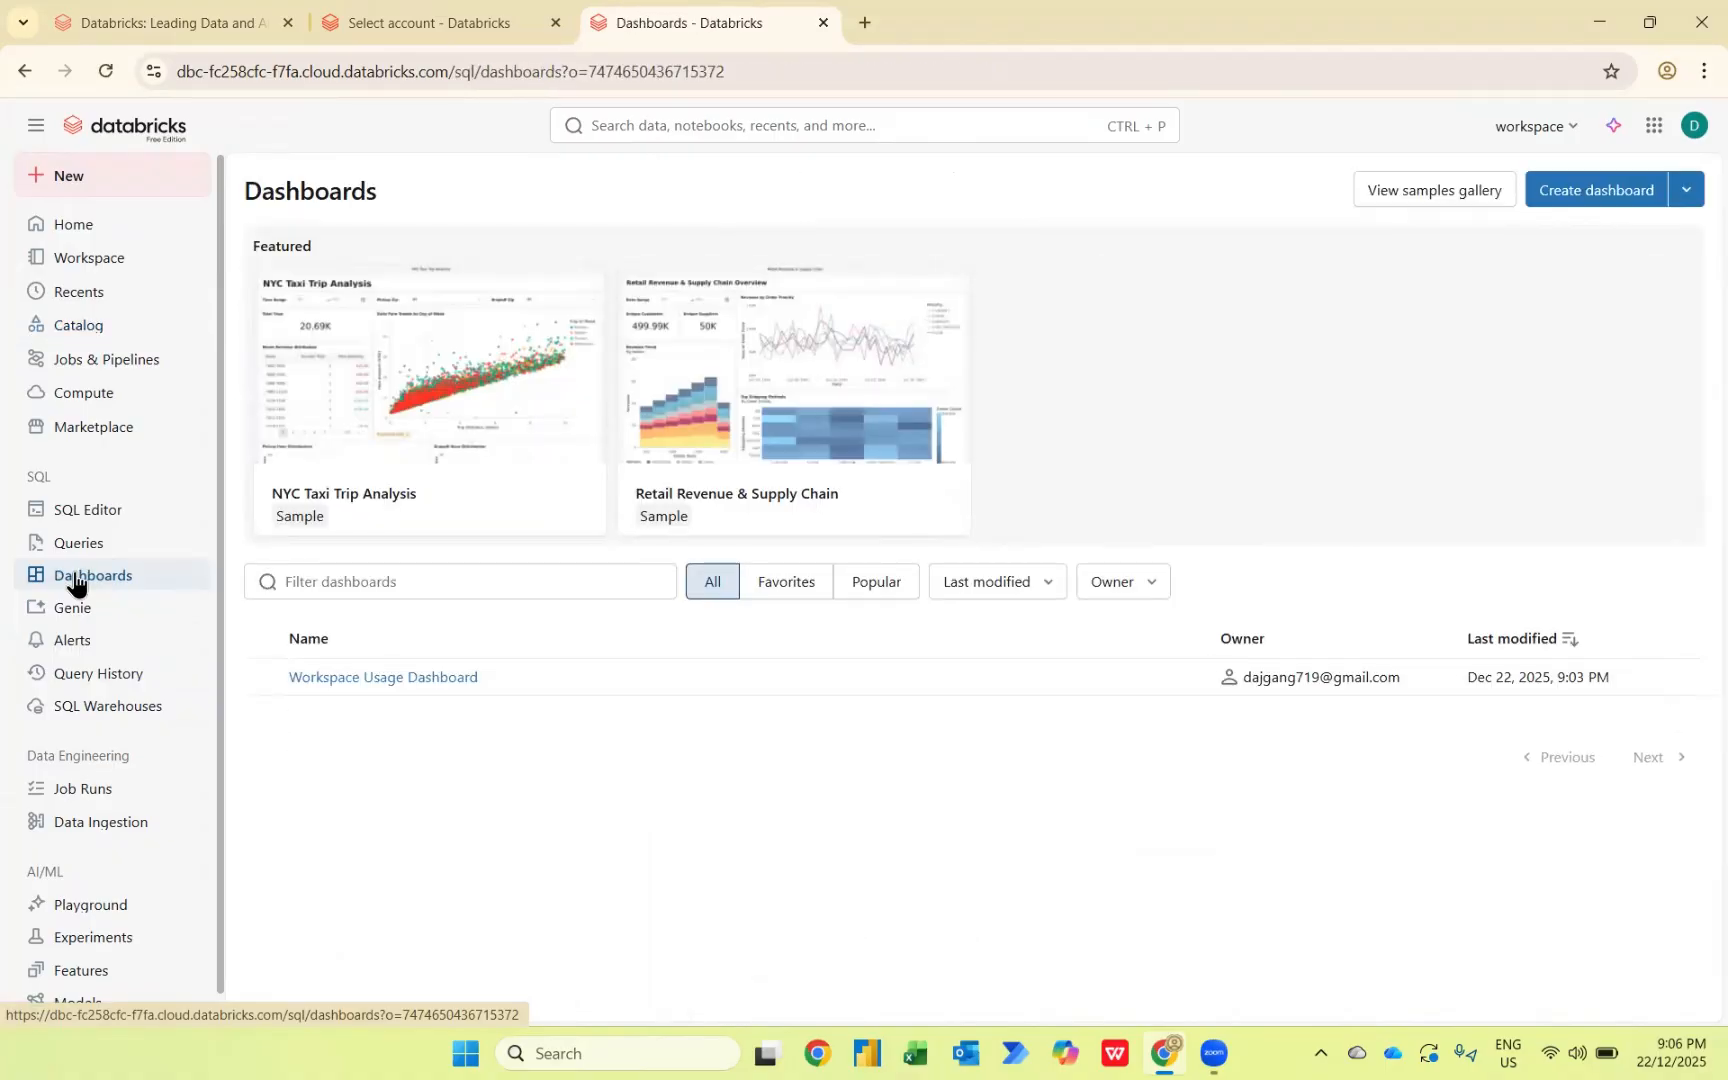
{"action": "left_click", "coordinate": [1584, 205]}
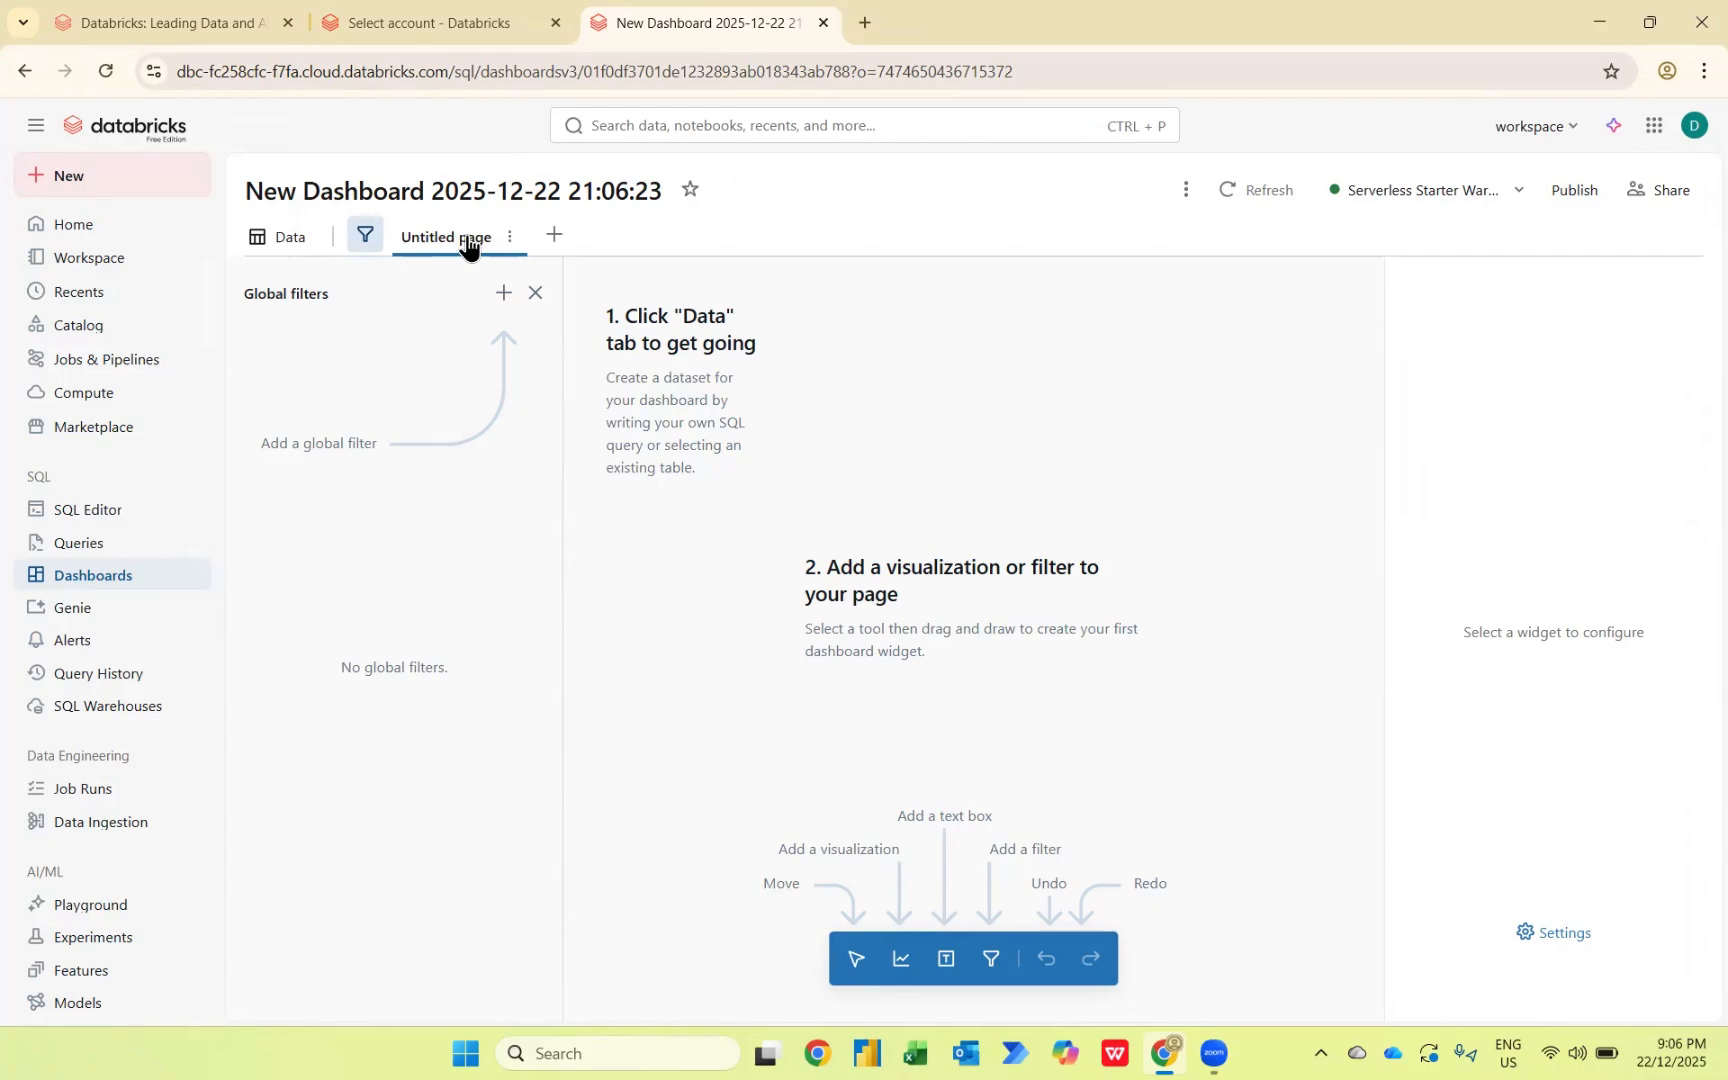
{"action": "left_click", "coordinate": [292, 240]}
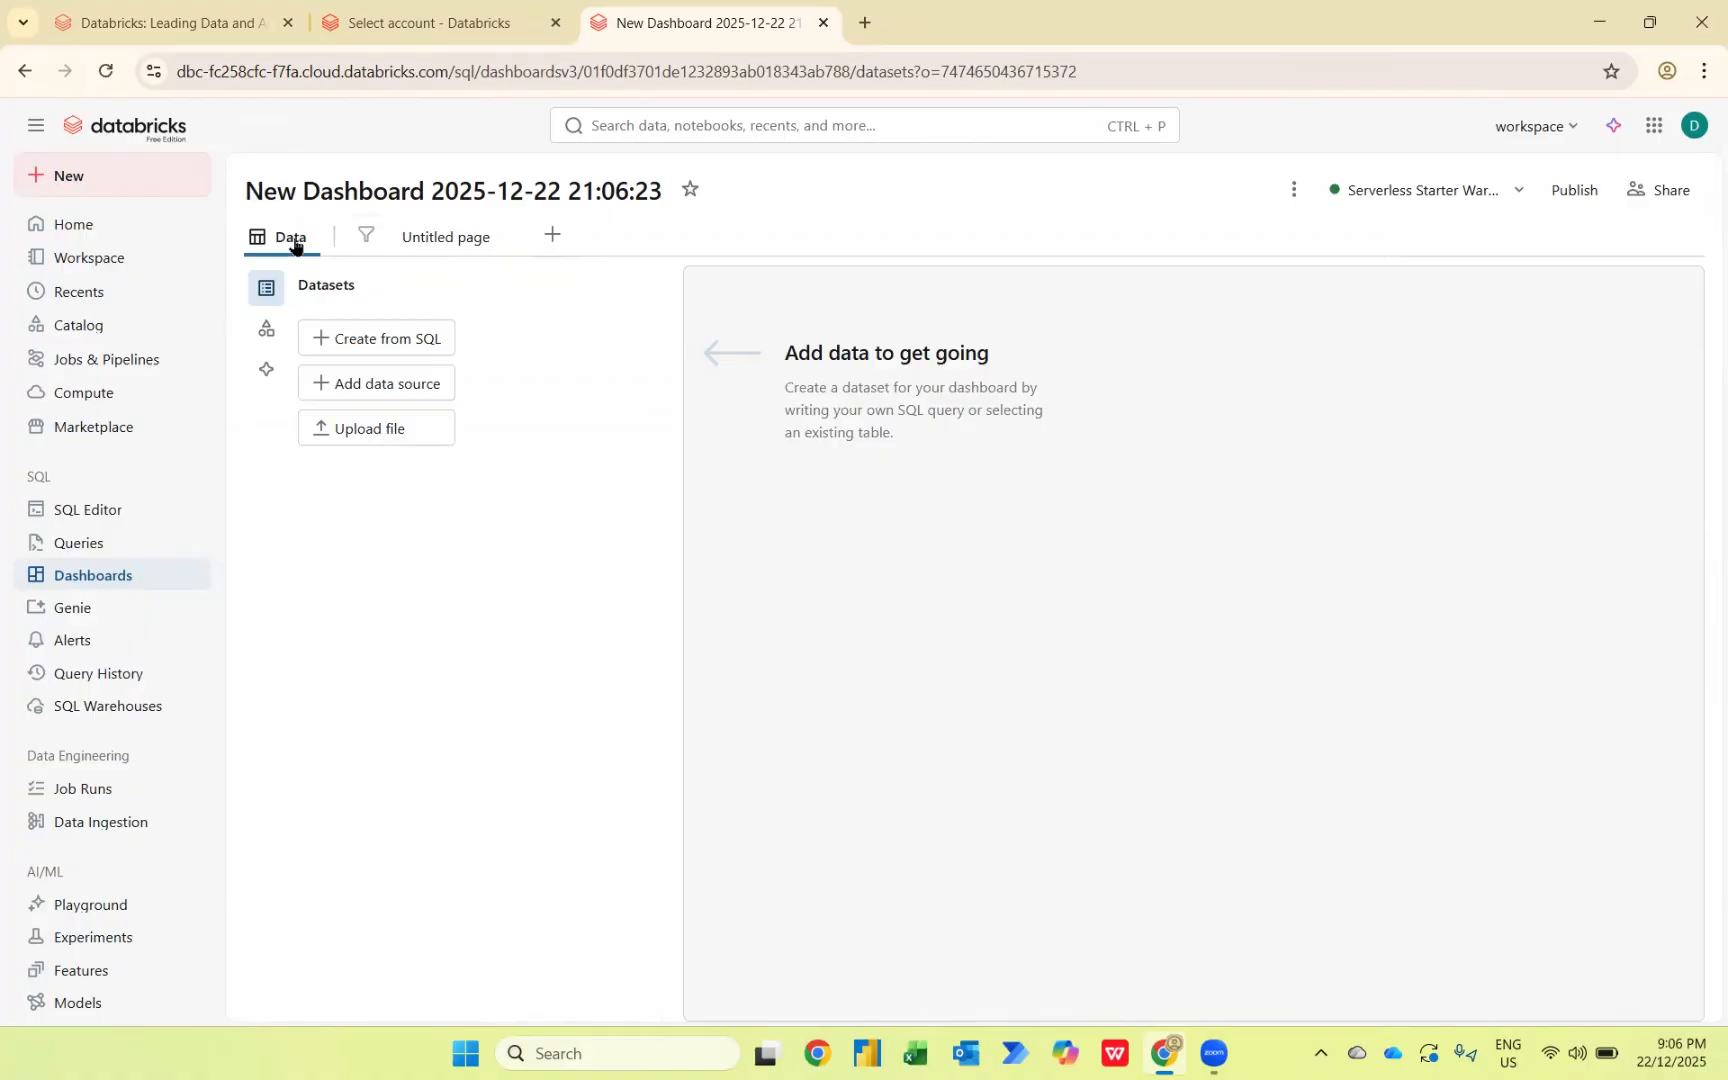
{"action": "left_click", "coordinate": [342, 430]}
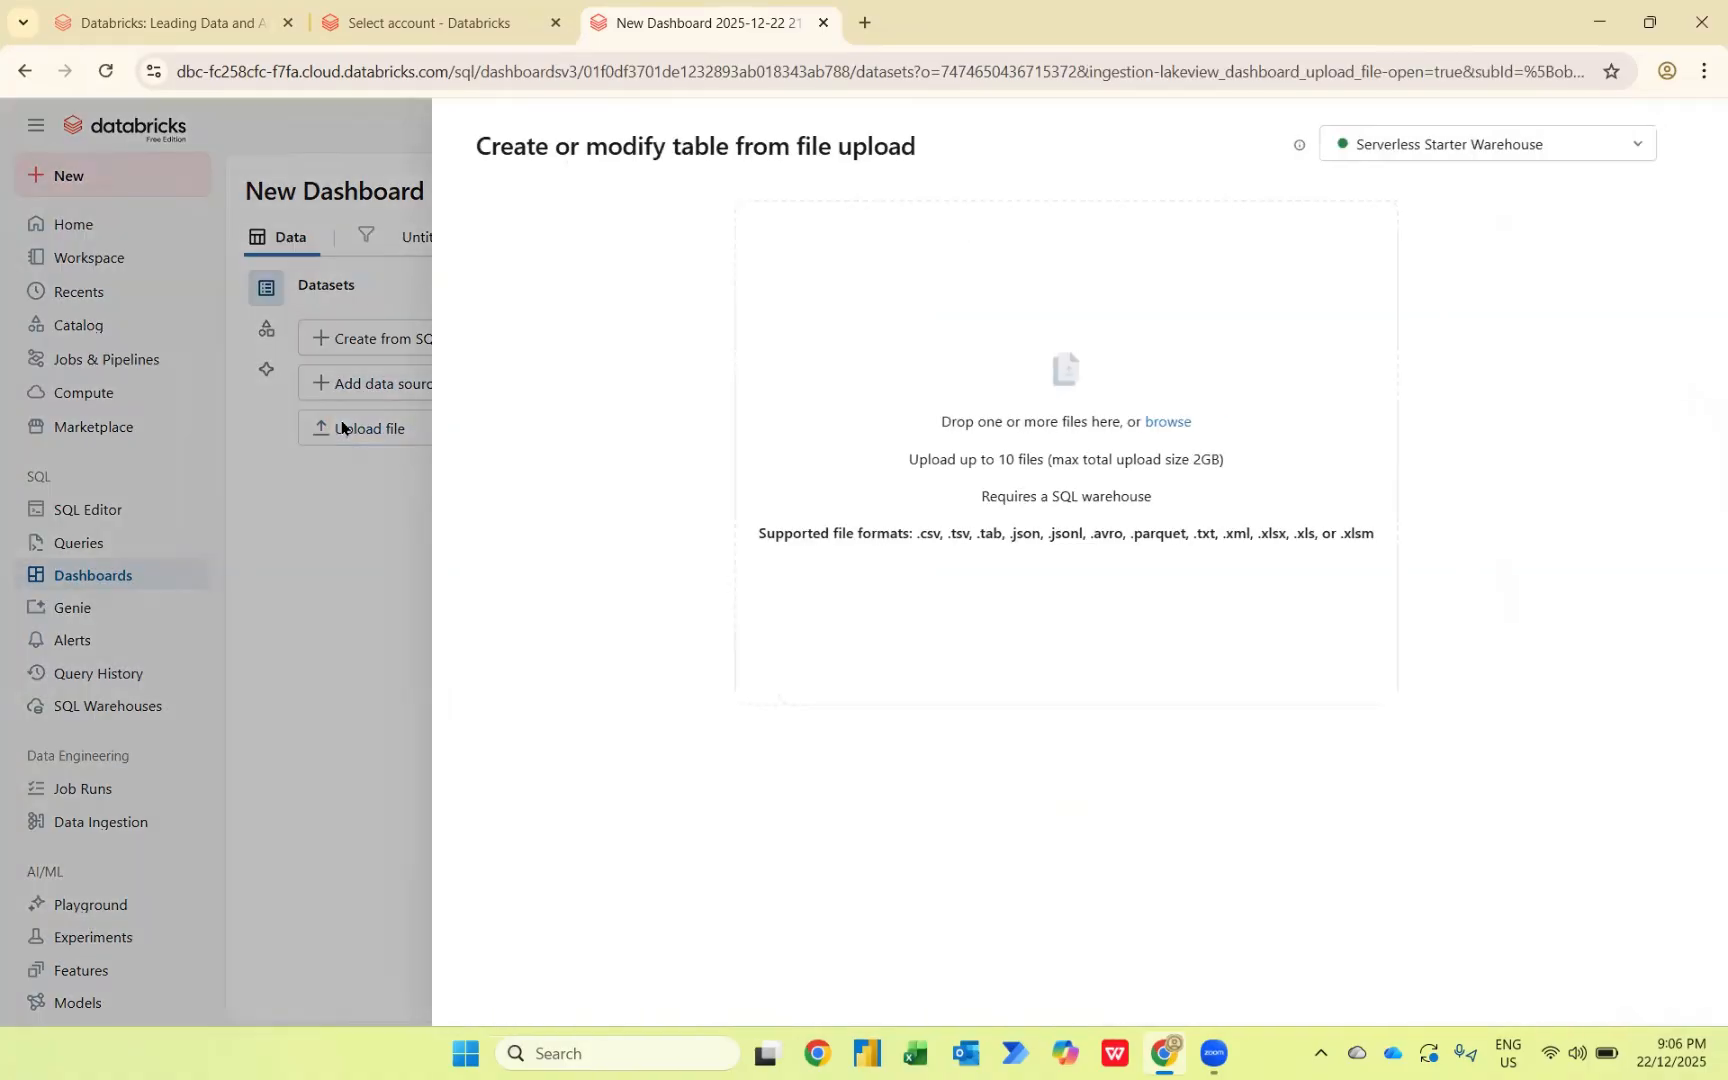
{"action": "left_click", "coordinate": [355, 563]}
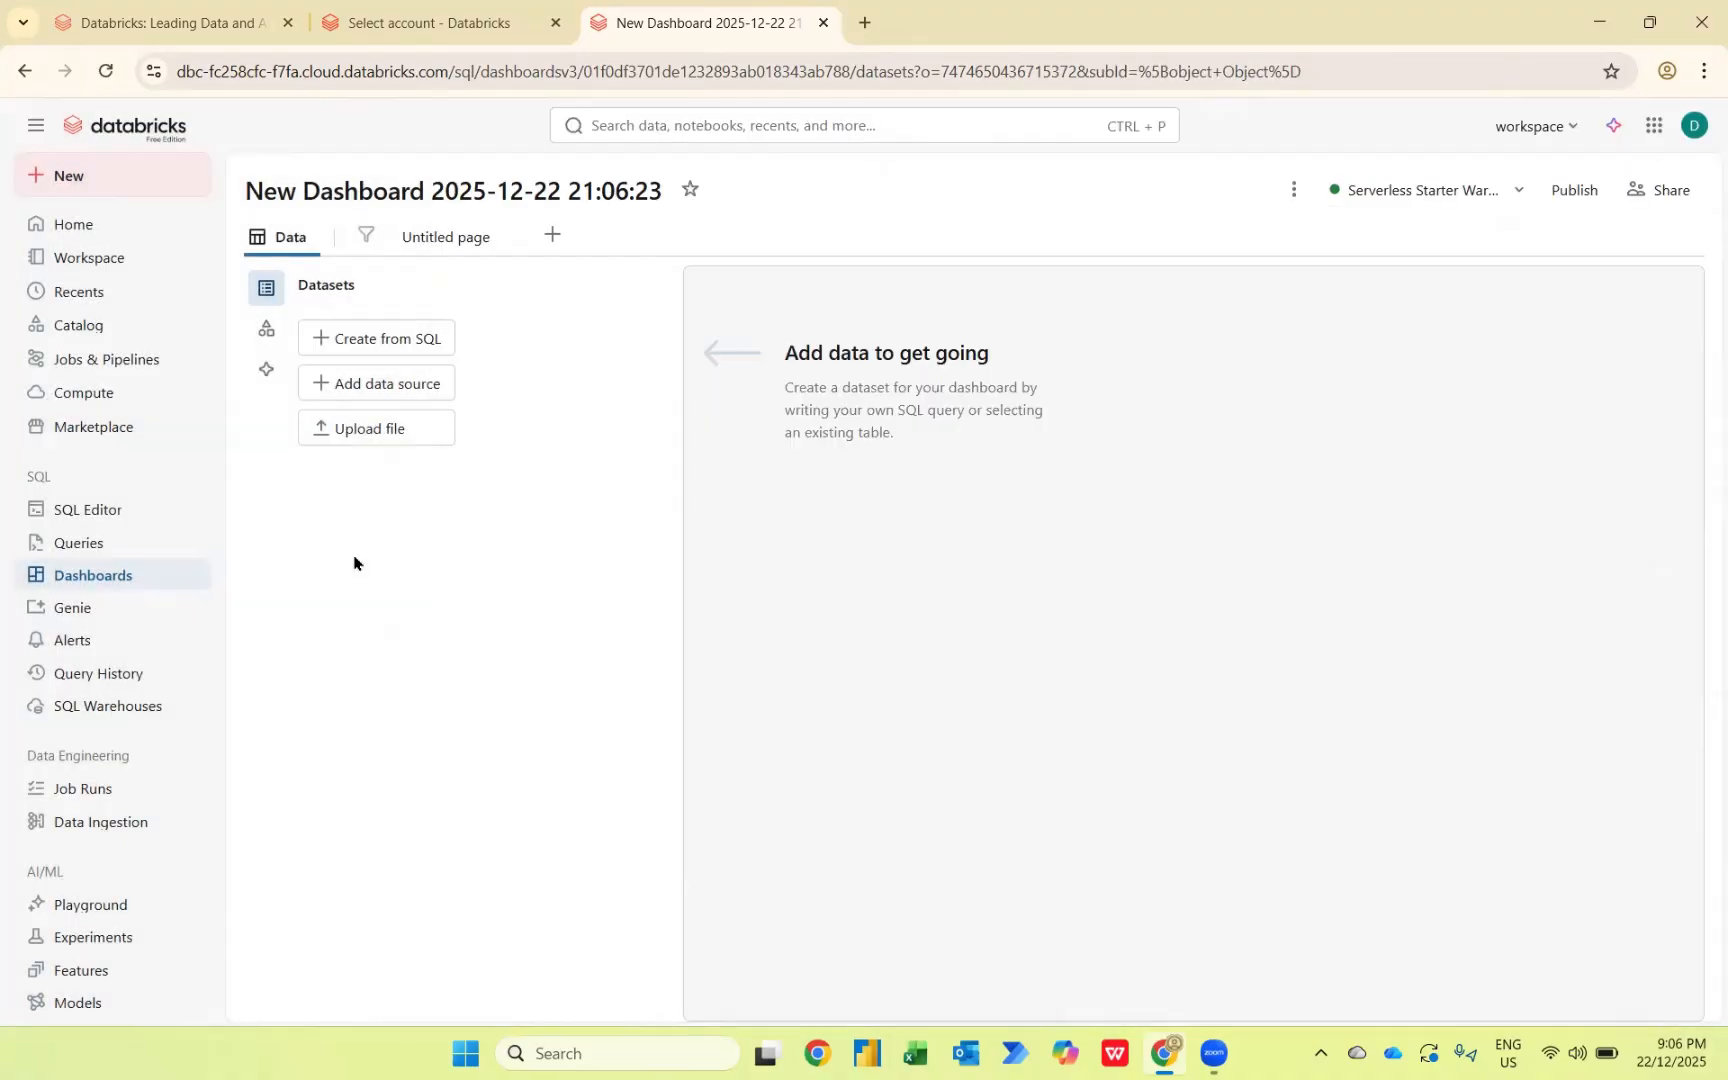
{"action": "left_click", "coordinate": [355, 390]}
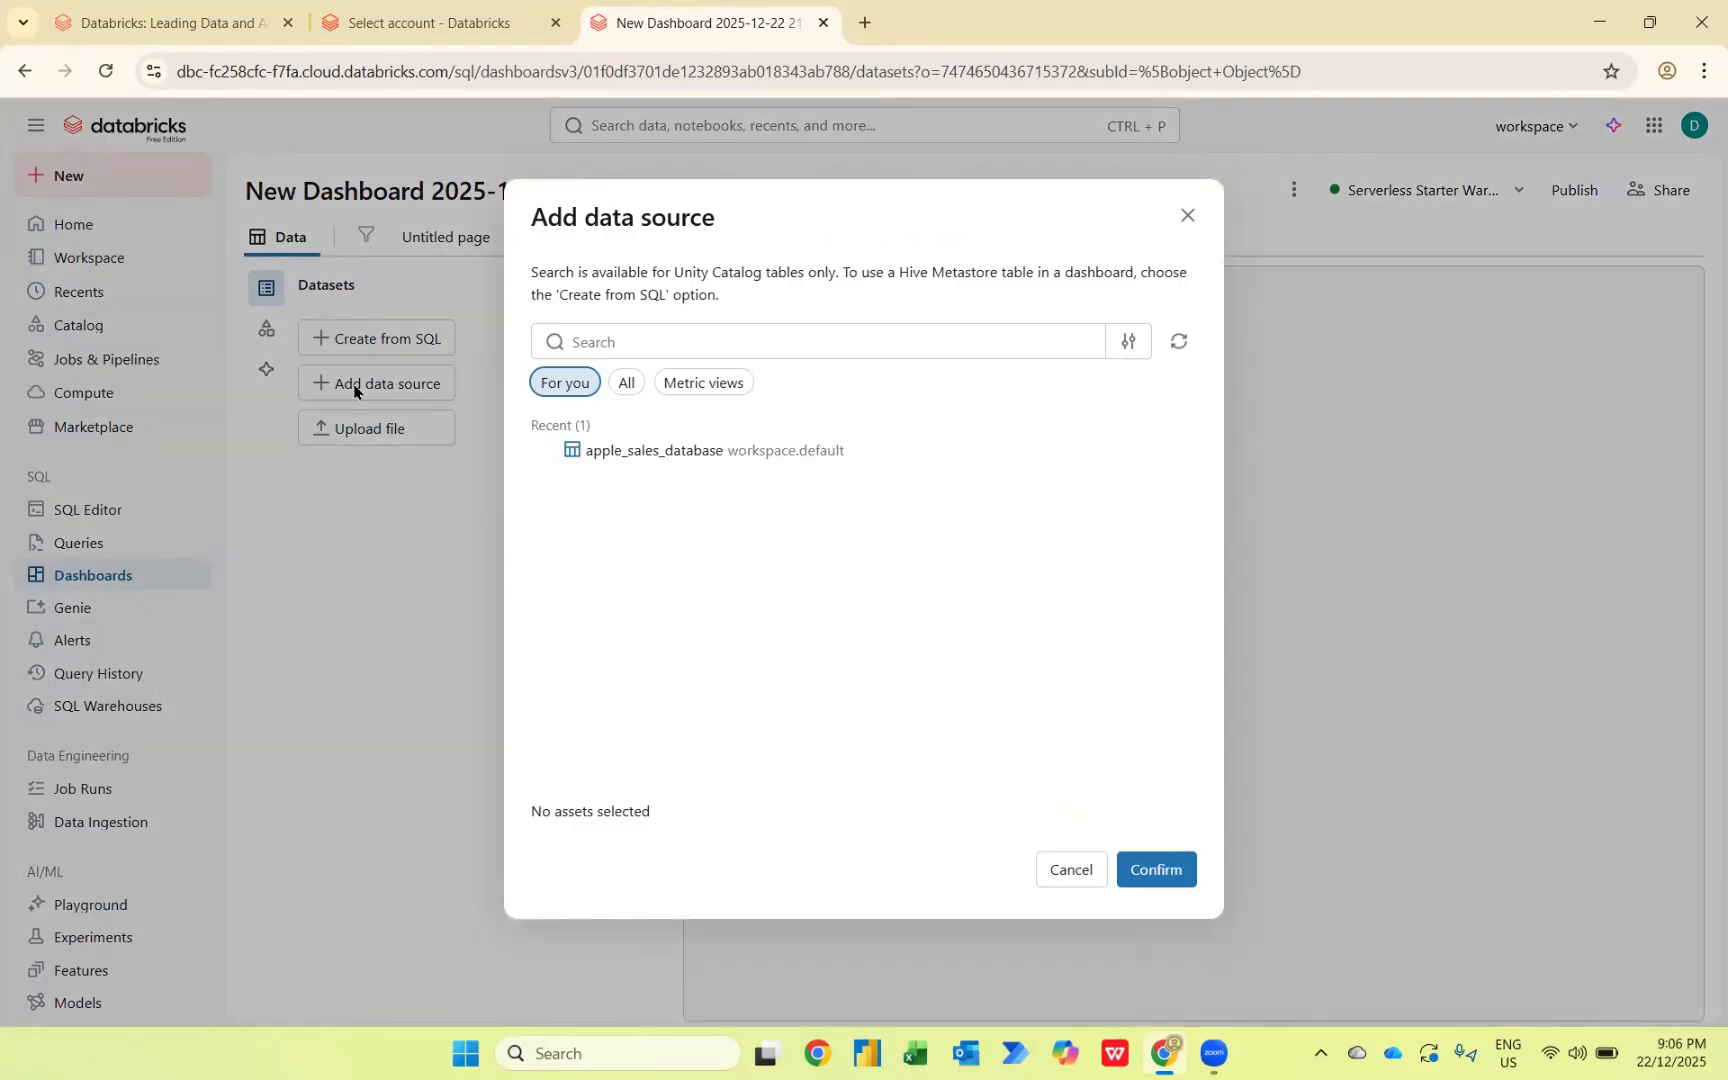
{"action": "left_click", "coordinate": [727, 452]}
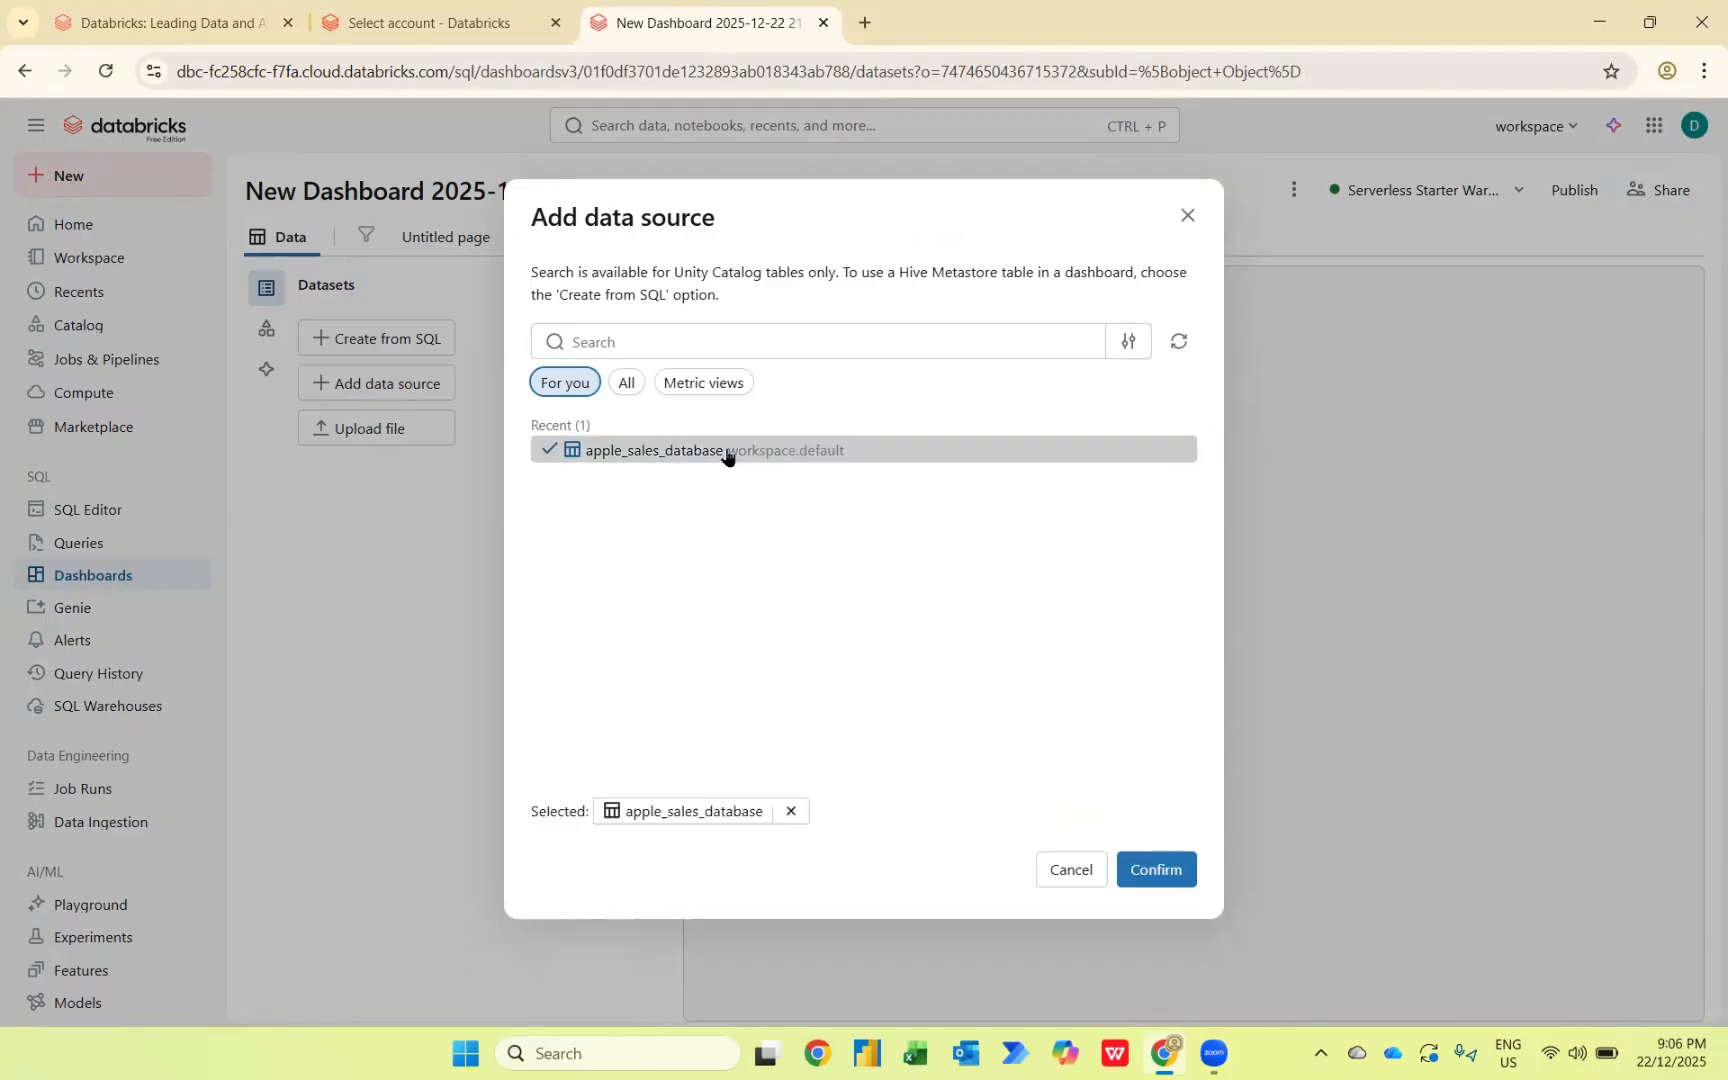
{"action": "left_click", "coordinate": [1154, 869]}
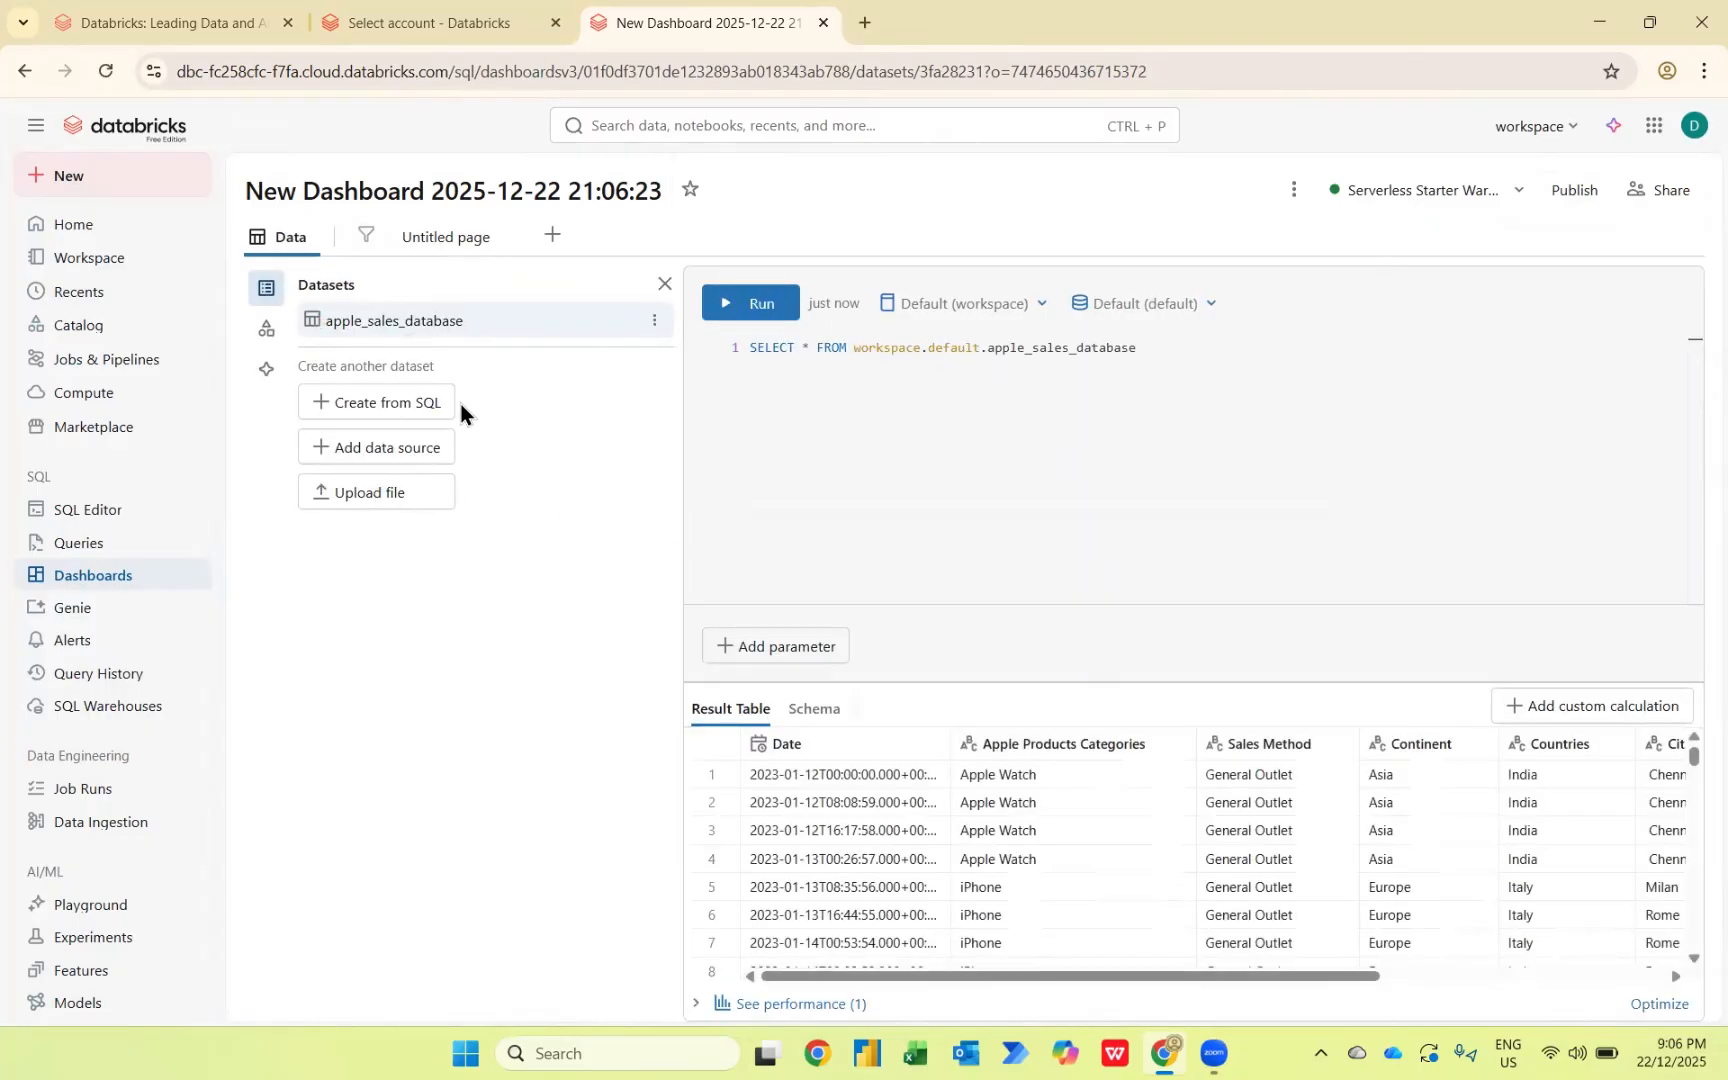
Step: Rename the dashboard's untitled page to "Apple Sales Dashboard" and close the global filters pane
{"action": "left_click", "coordinate": [444, 238]}
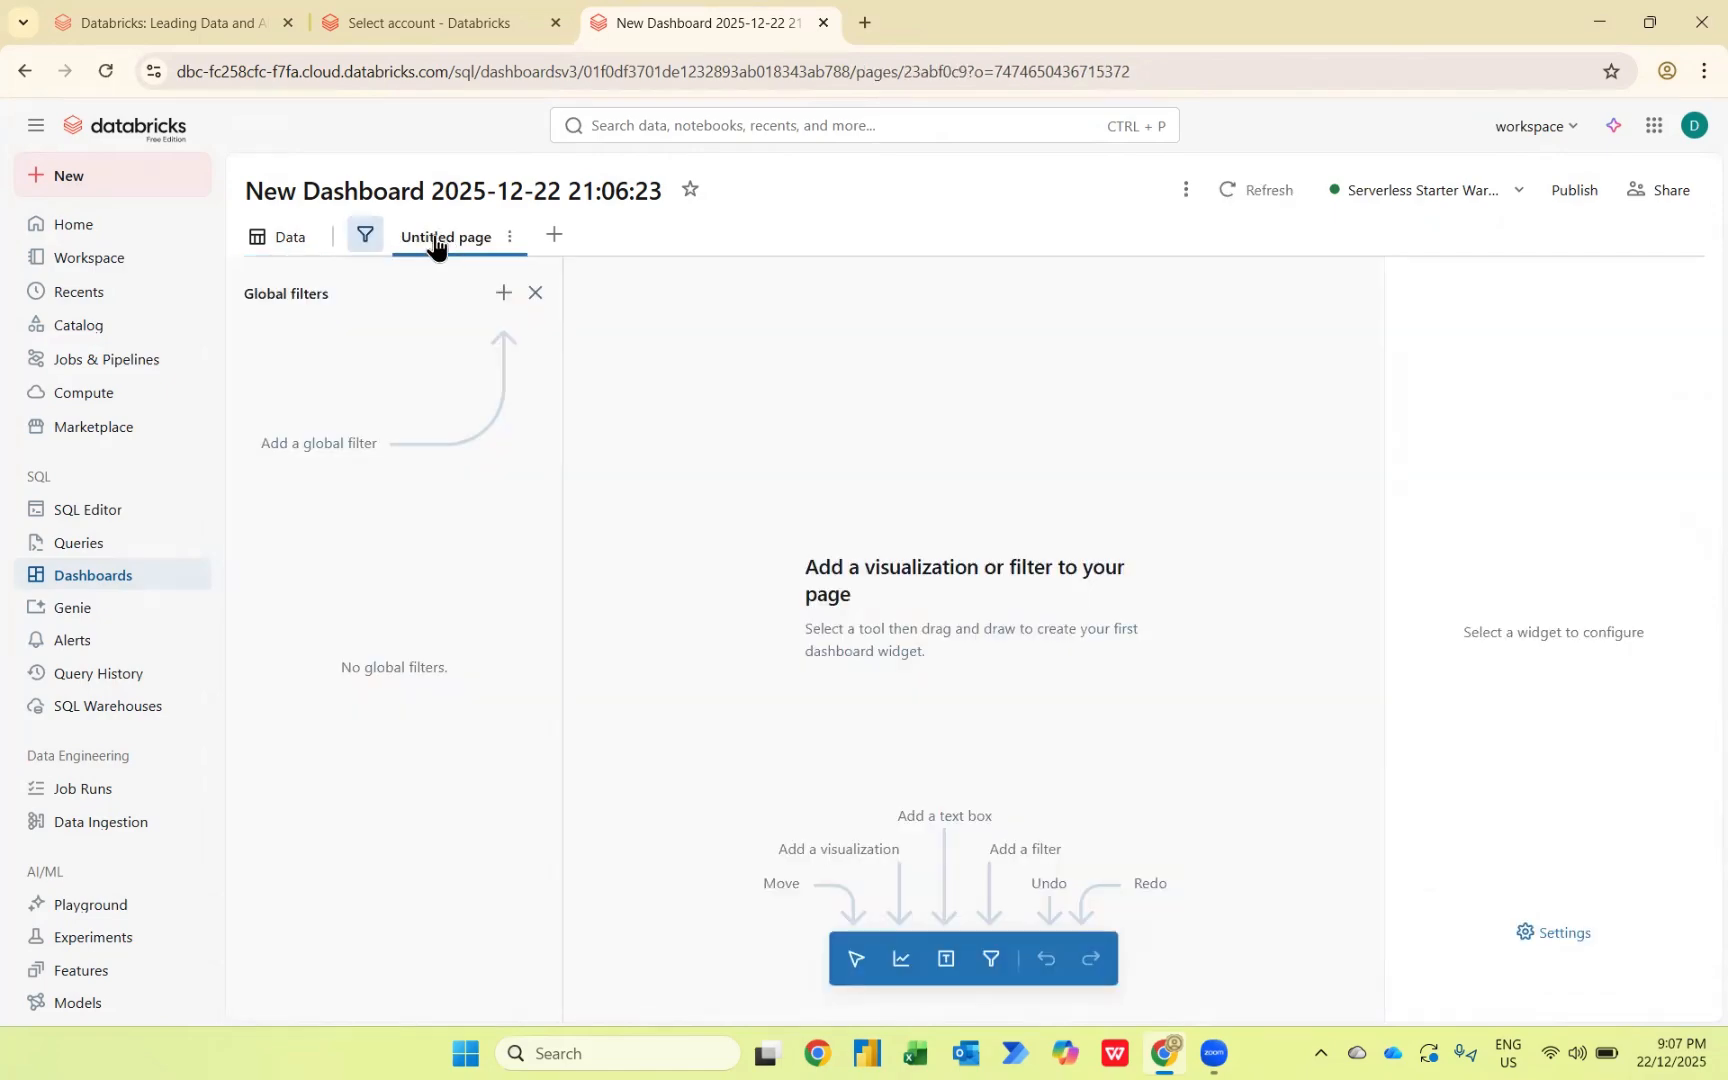
{"action": "double_click", "coordinate": [435, 245]}
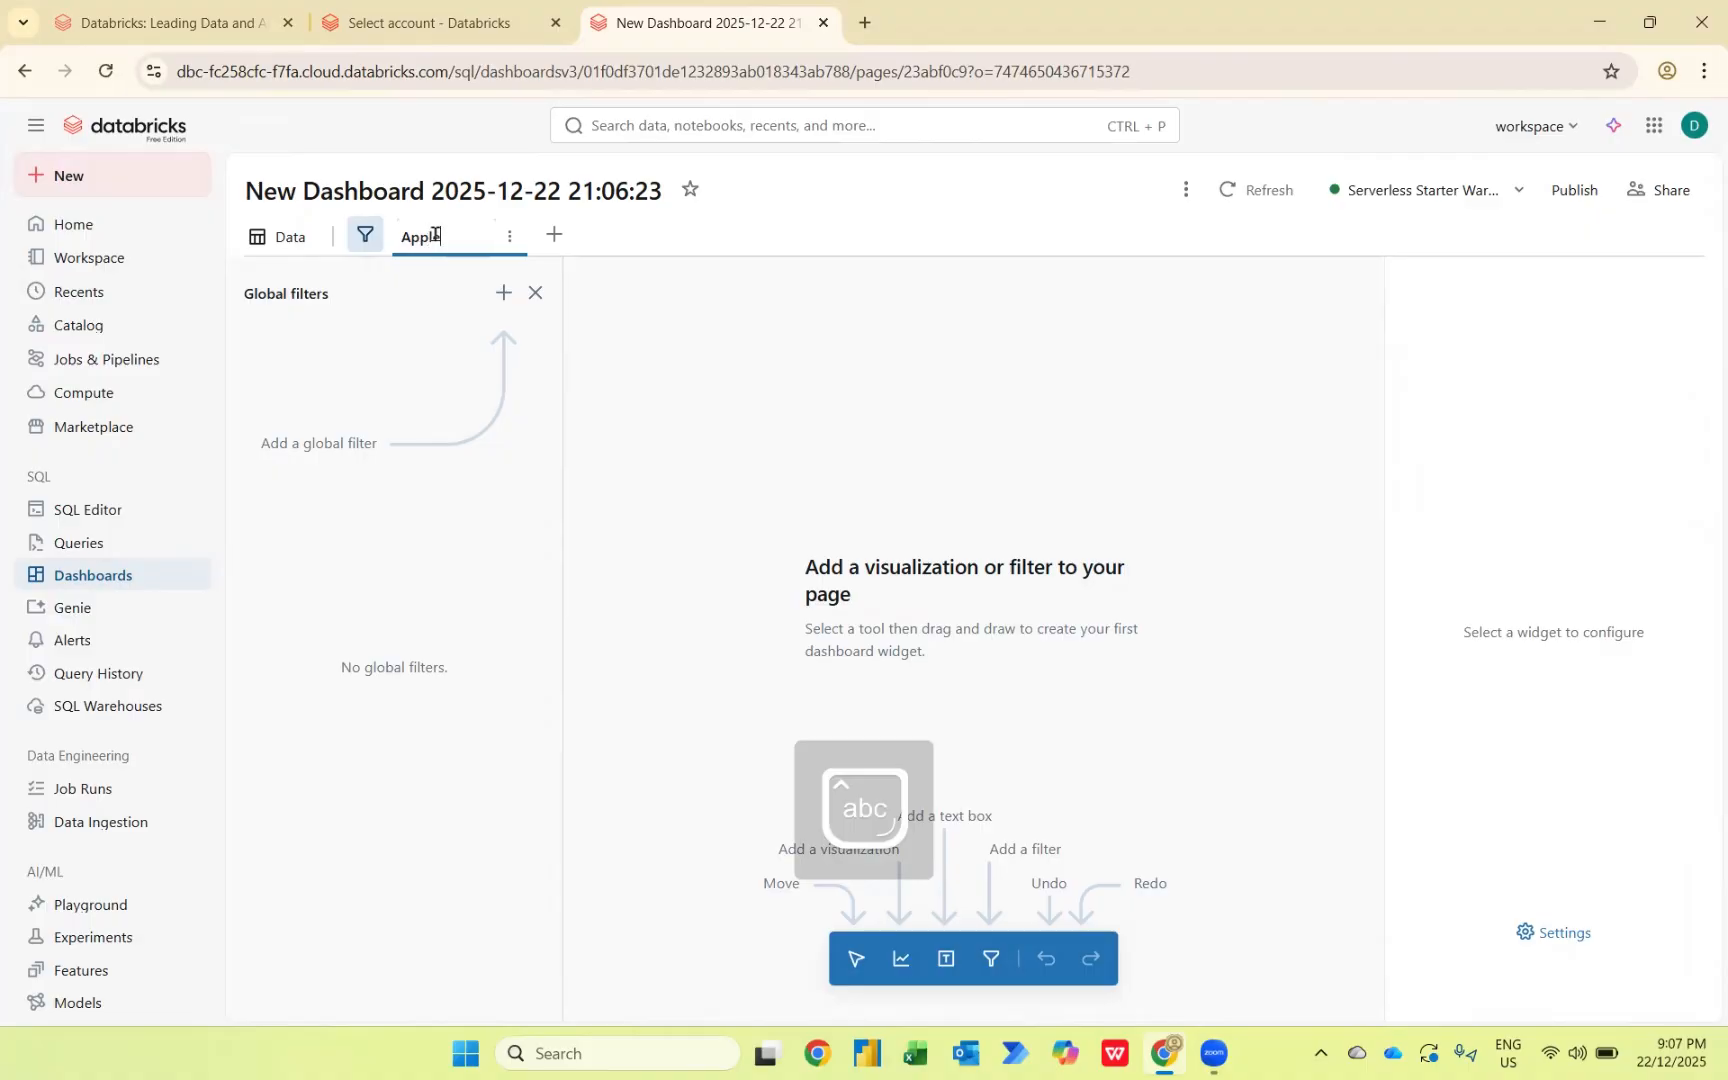
{"action": "type", "text": "e Sa"}
{"action": "type", "text": "les Dashboard"}
{"action": "key", "text": "Return"}
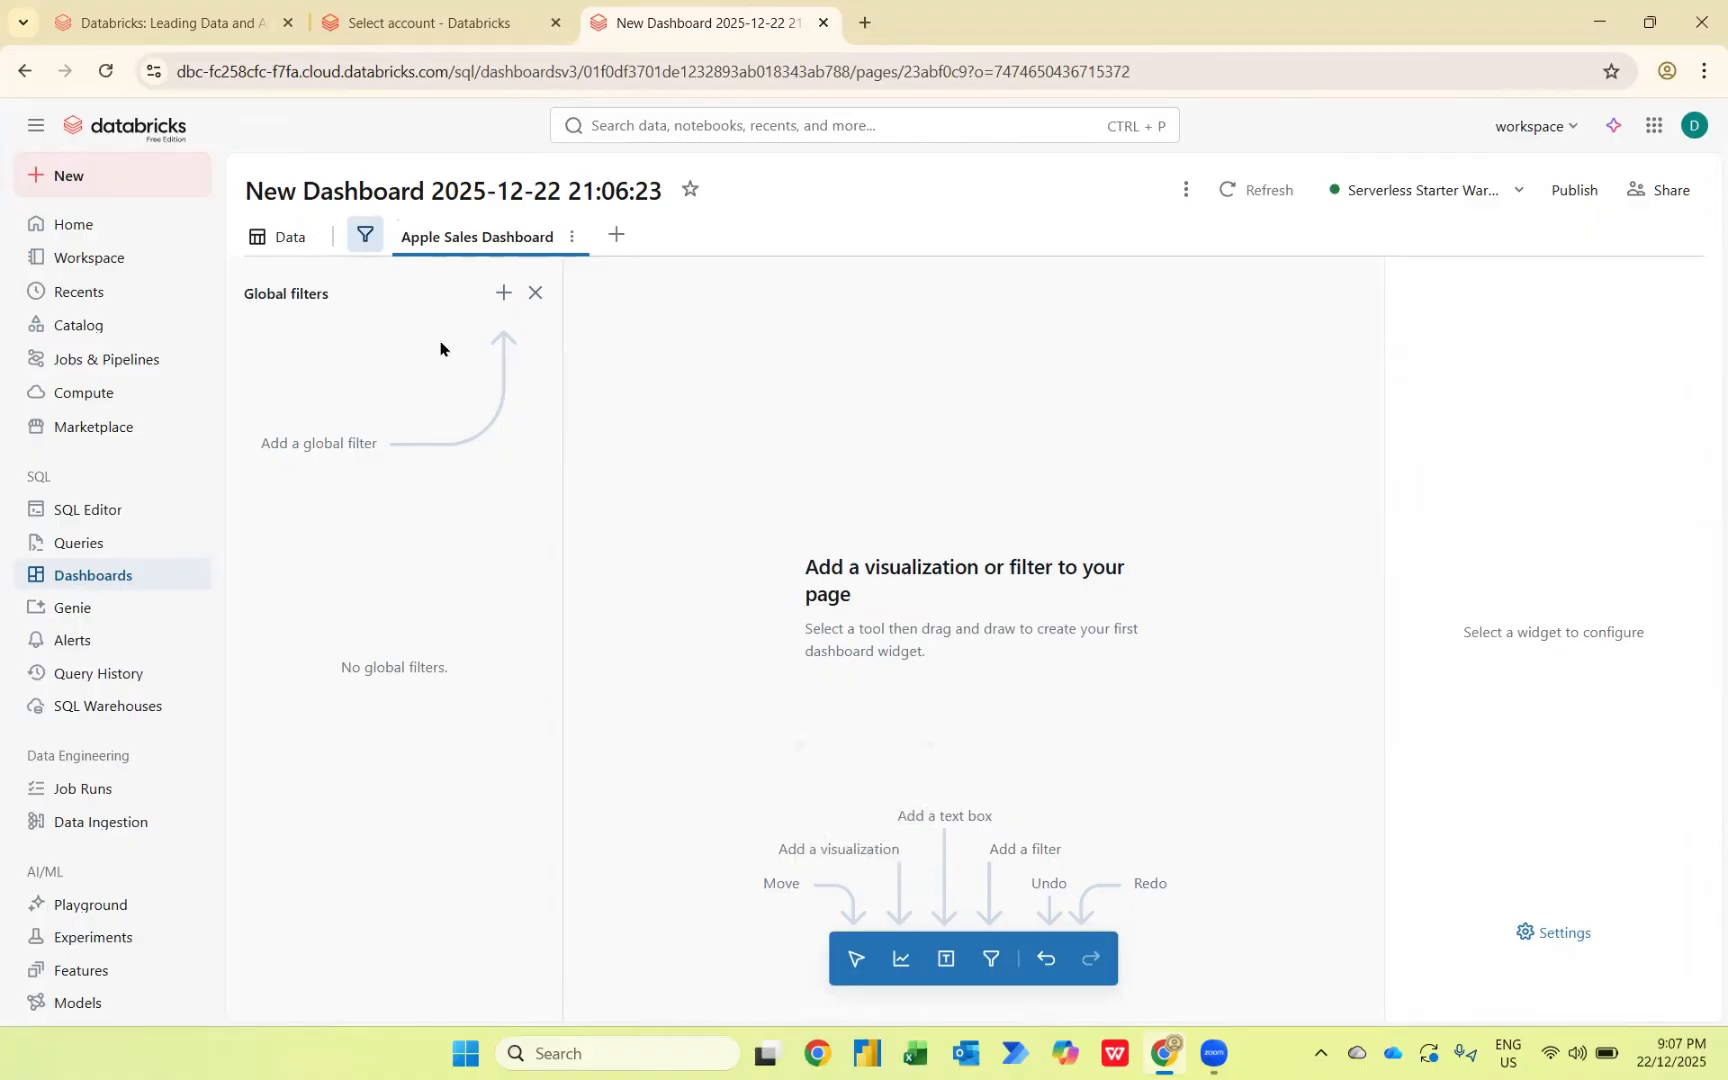
{"action": "left_click", "coordinate": [534, 295]}
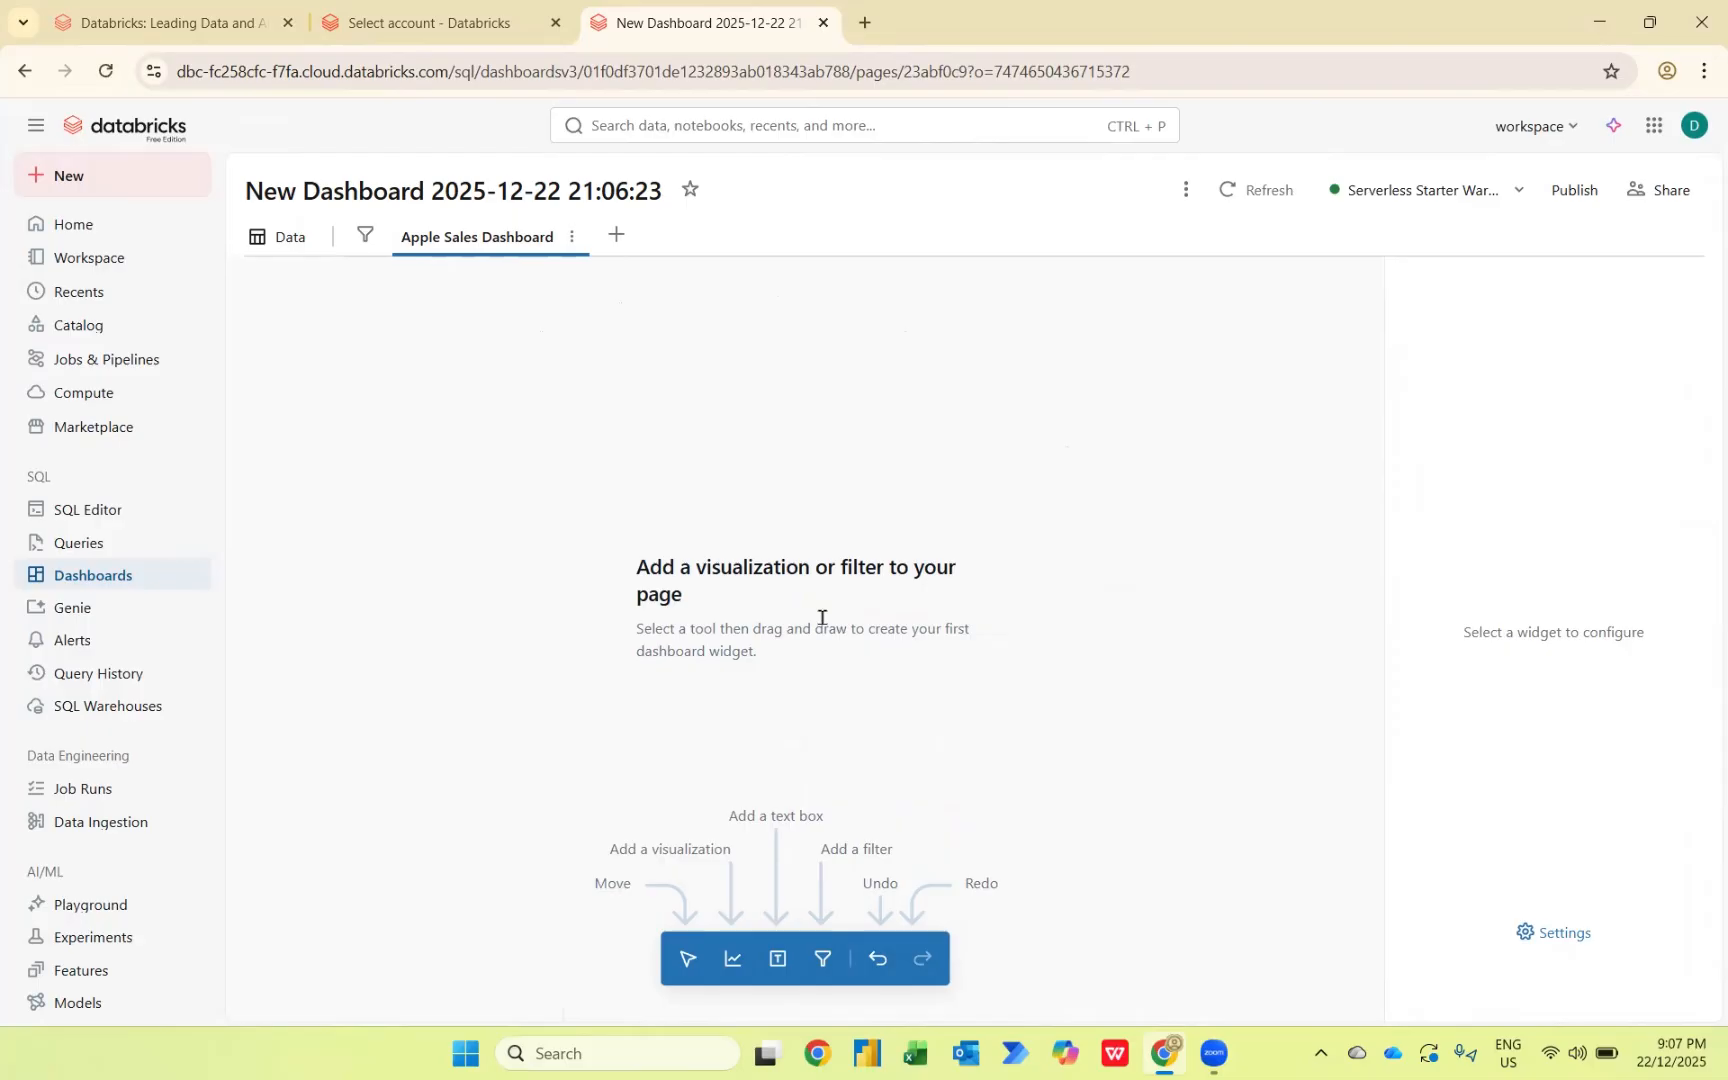
Step: Add a visualization widget at the upper-left of the dashboard canvas and set its type to Counter
{"action": "left_click", "coordinate": [733, 962]}
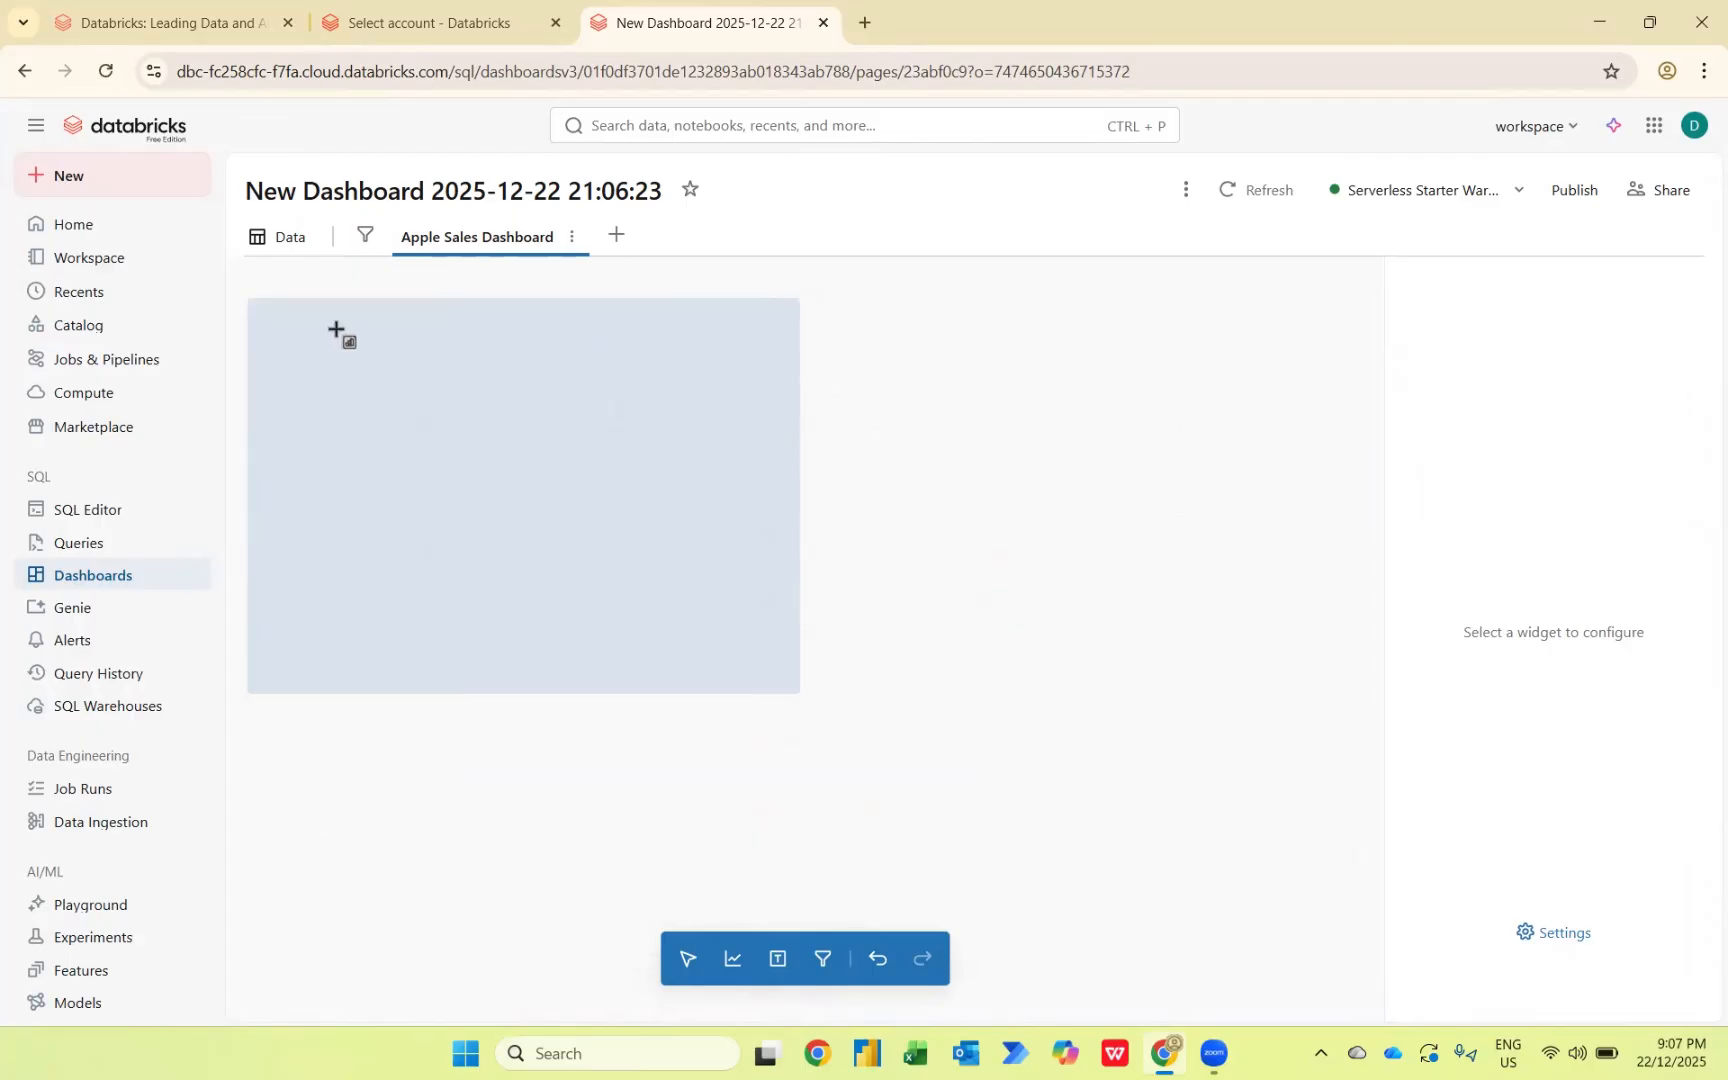
{"action": "left_click", "coordinate": [495, 393]}
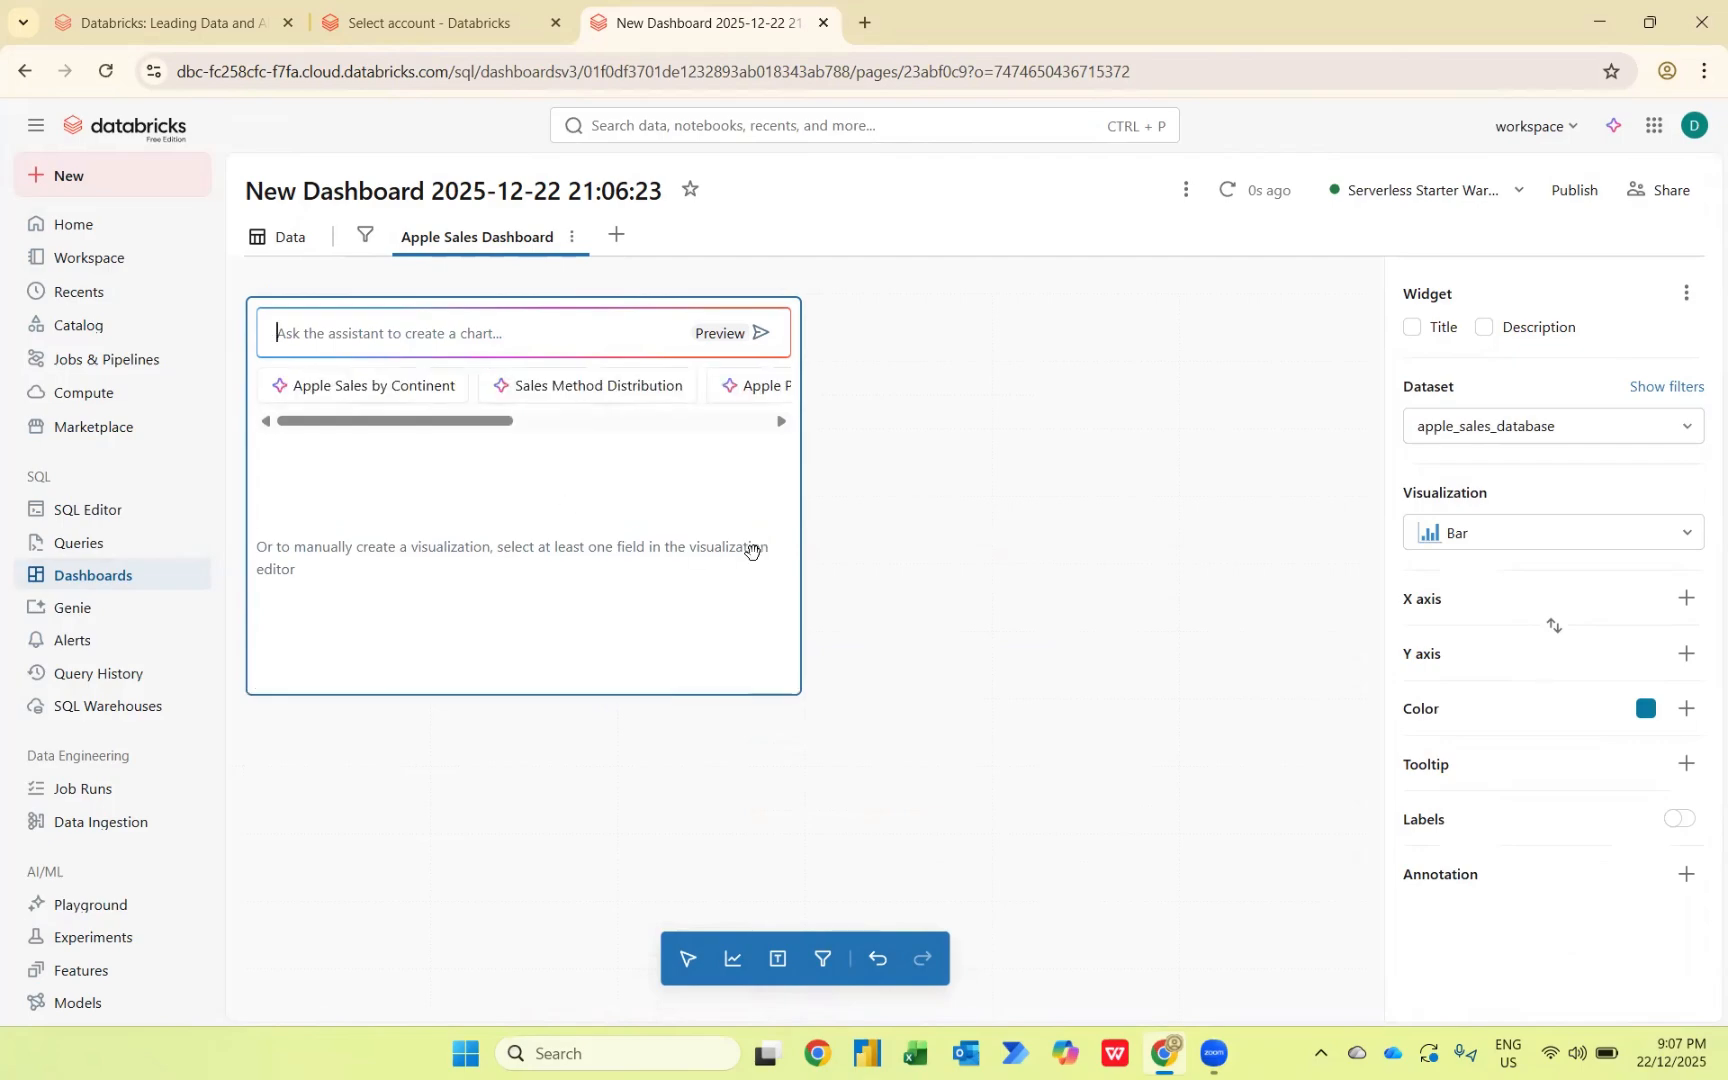
{"action": "left_click", "coordinate": [1651, 540]}
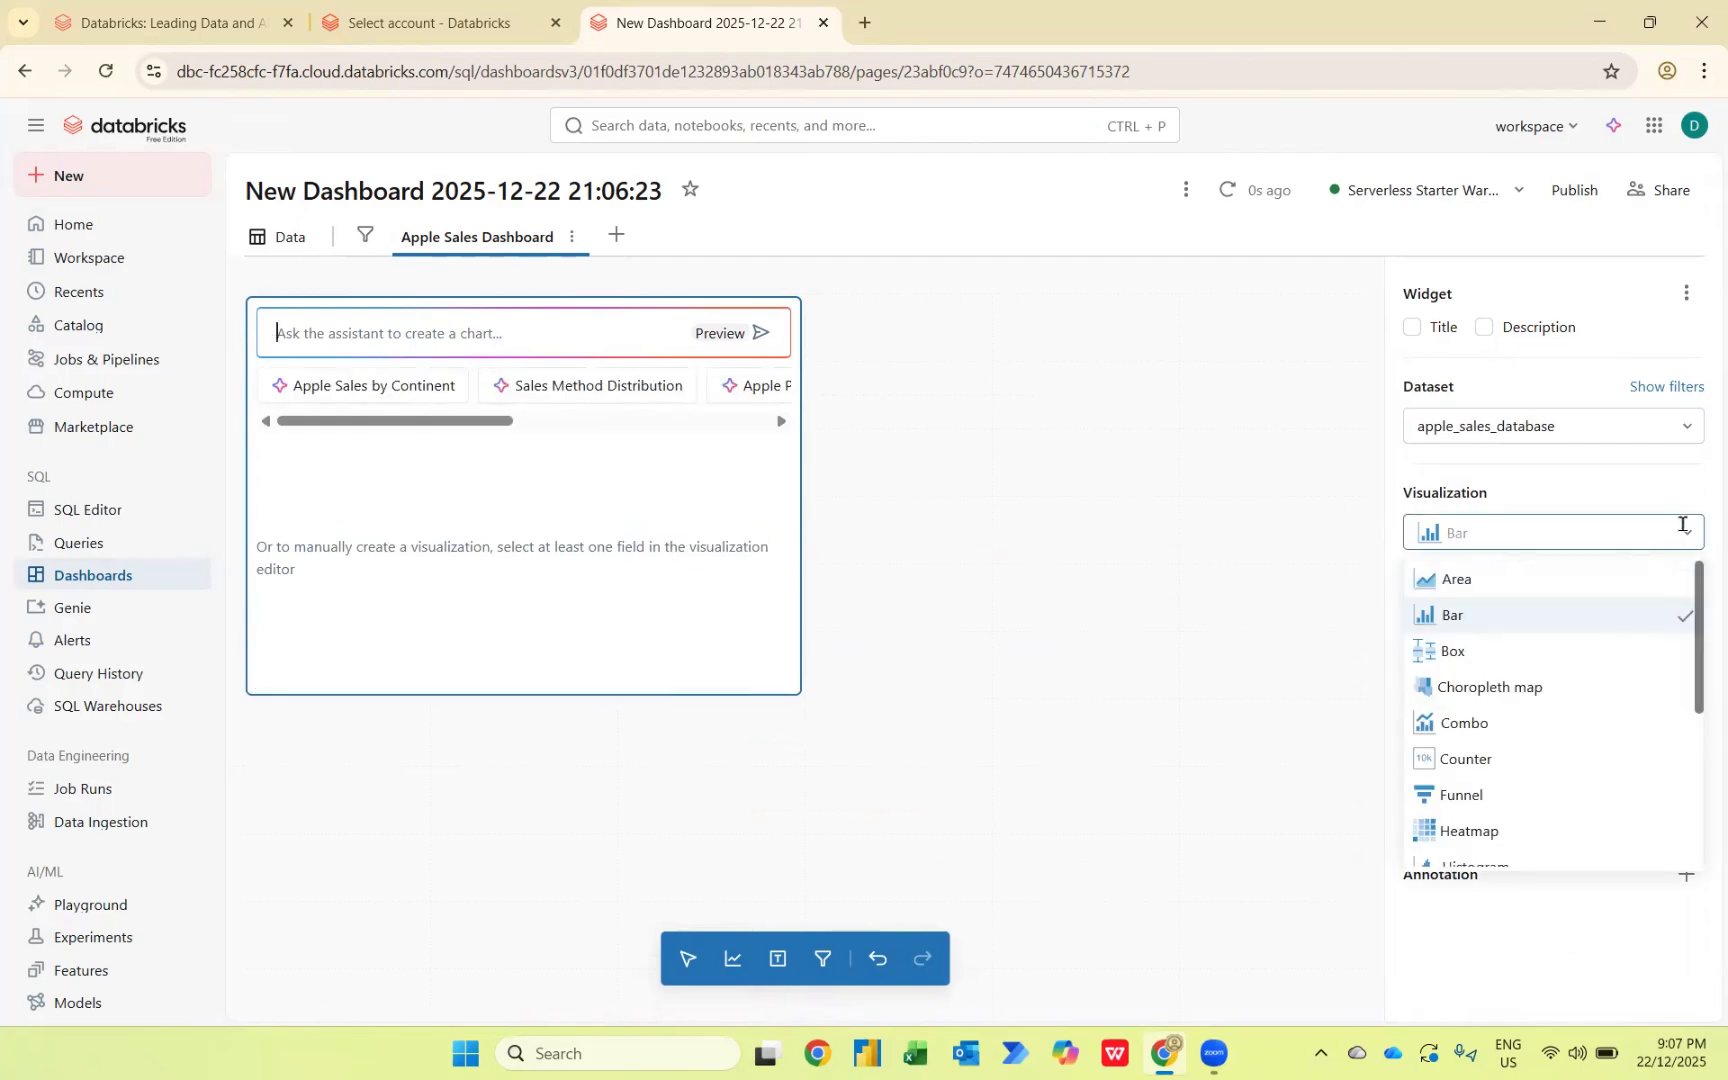
{"action": "left_click", "coordinate": [1685, 526]}
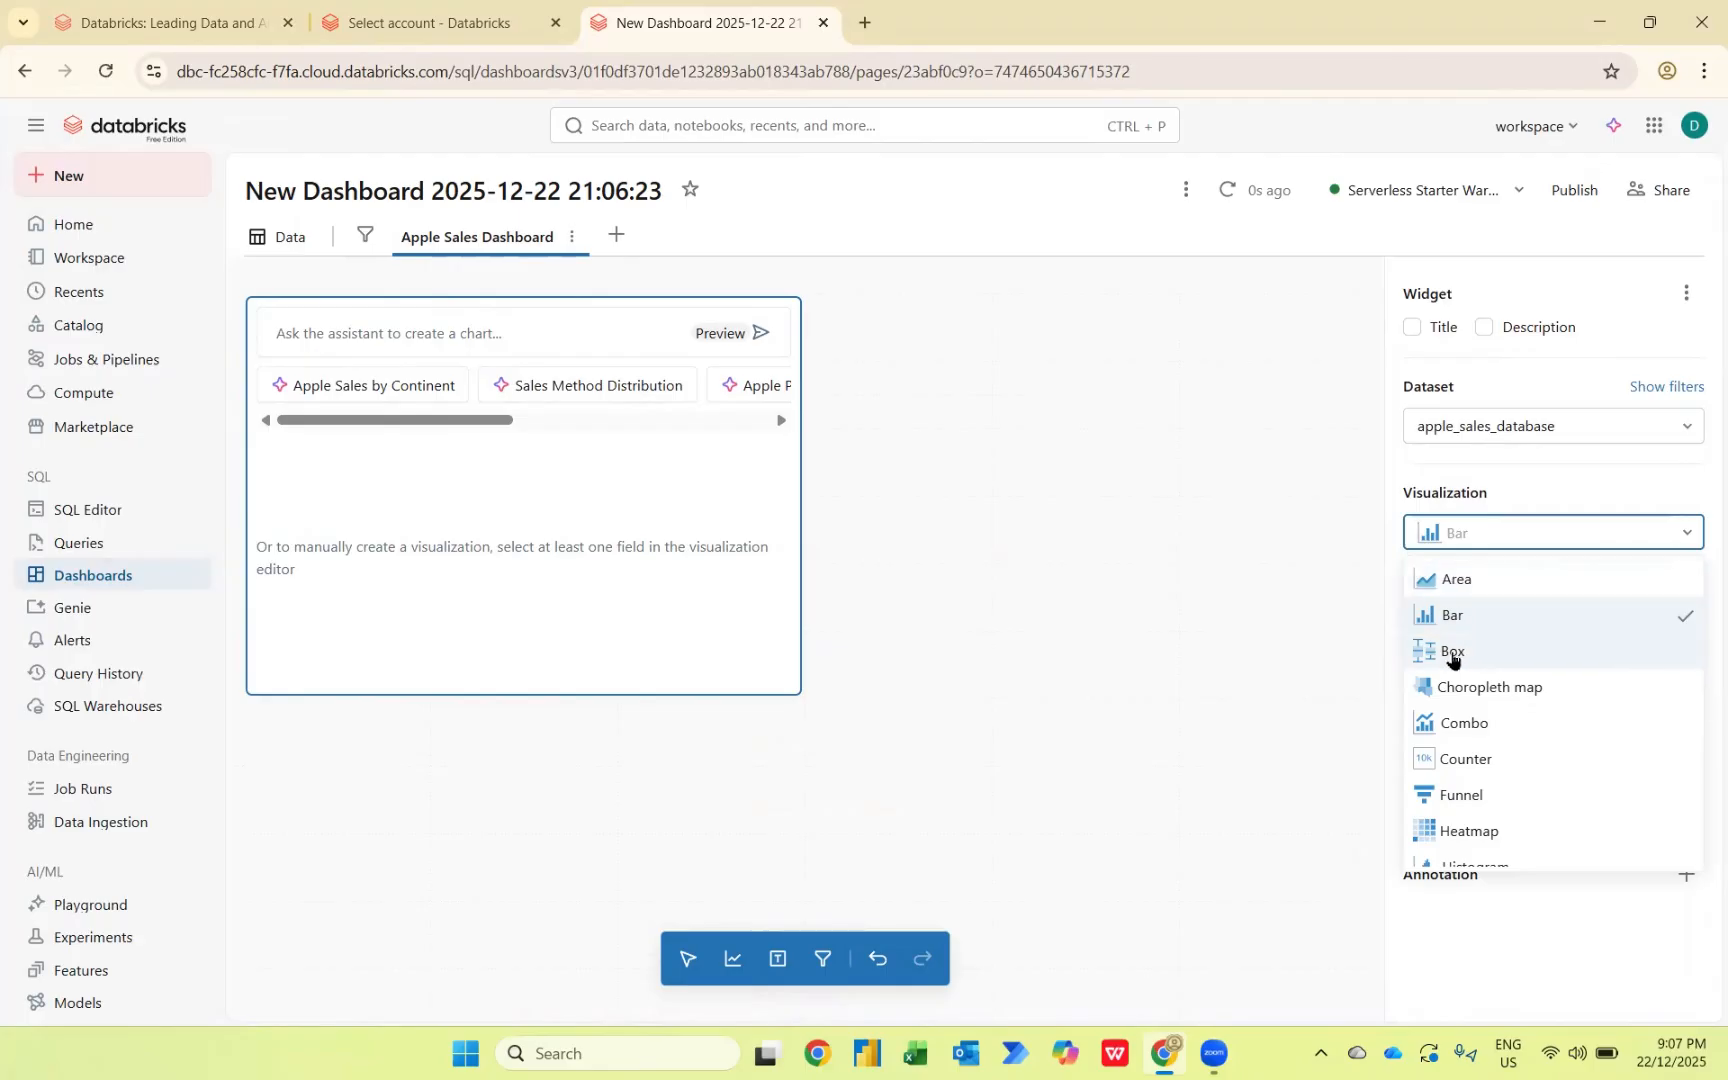
{"action": "left_click", "coordinate": [1473, 769]}
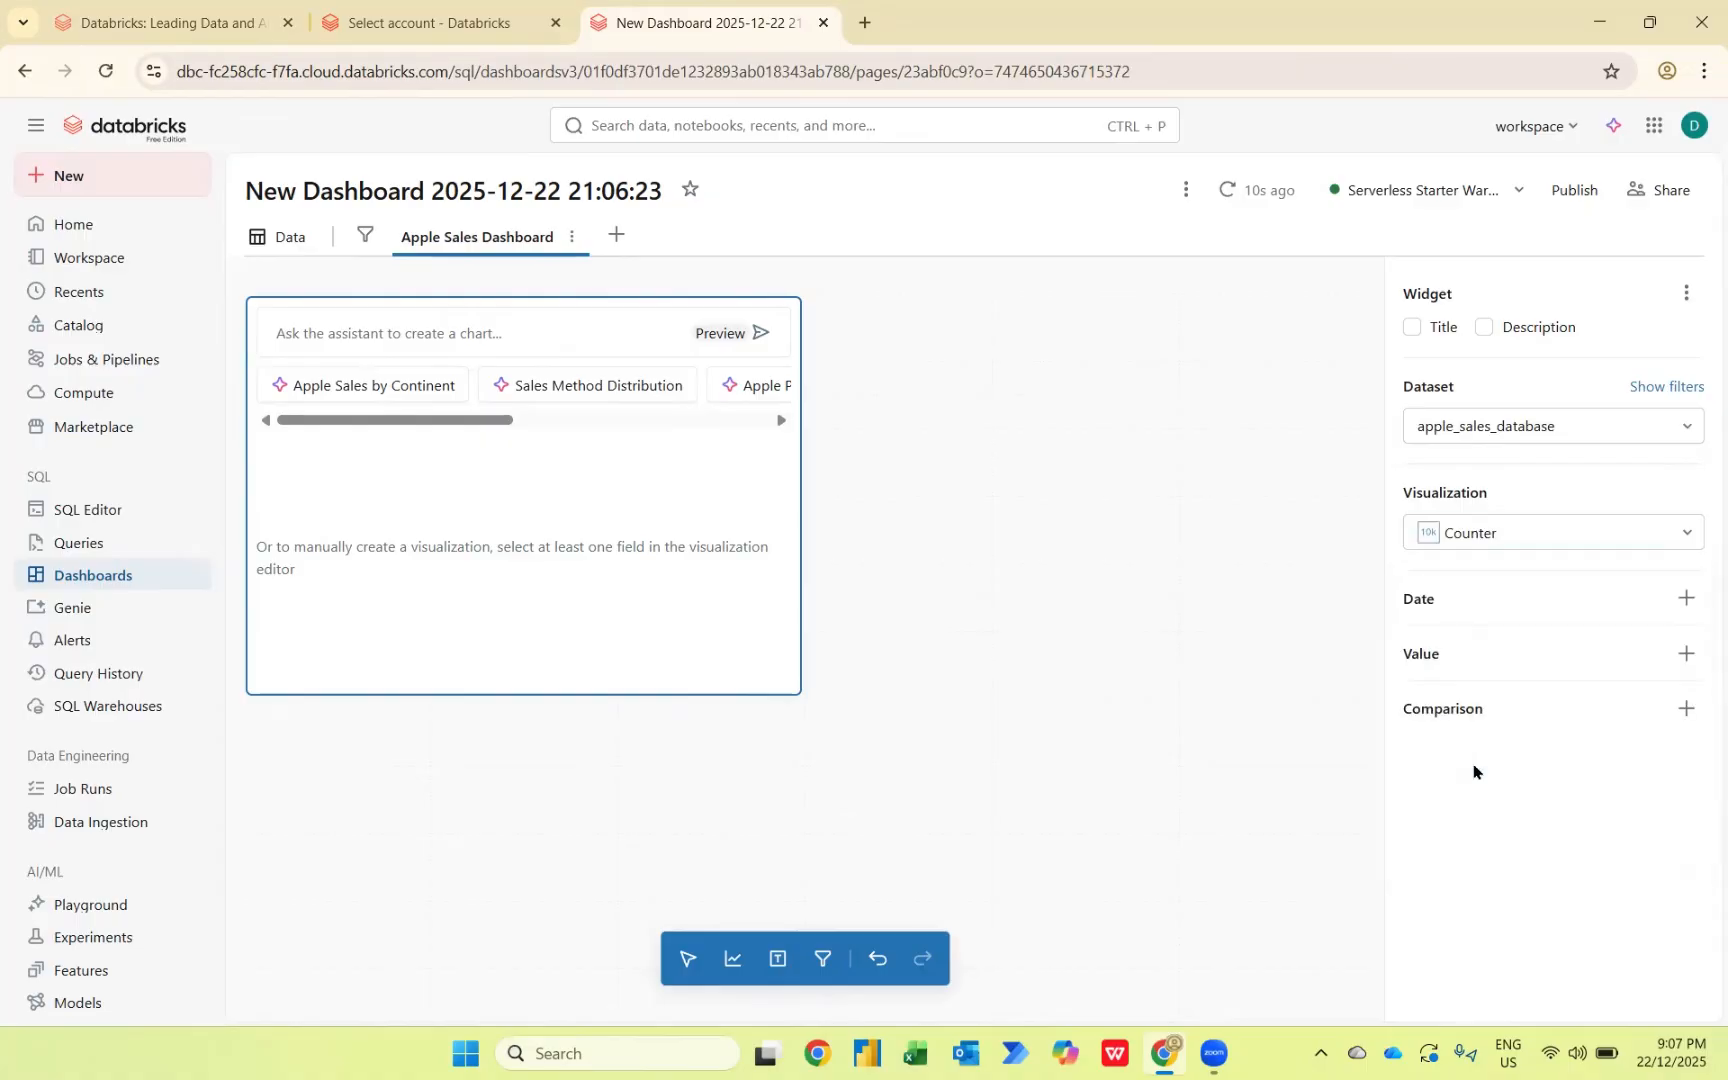
Step: Set the counter's value to the sum of Sales (USD) and shrink the widget's height to a short card
{"action": "left_click", "coordinate": [1688, 654]}
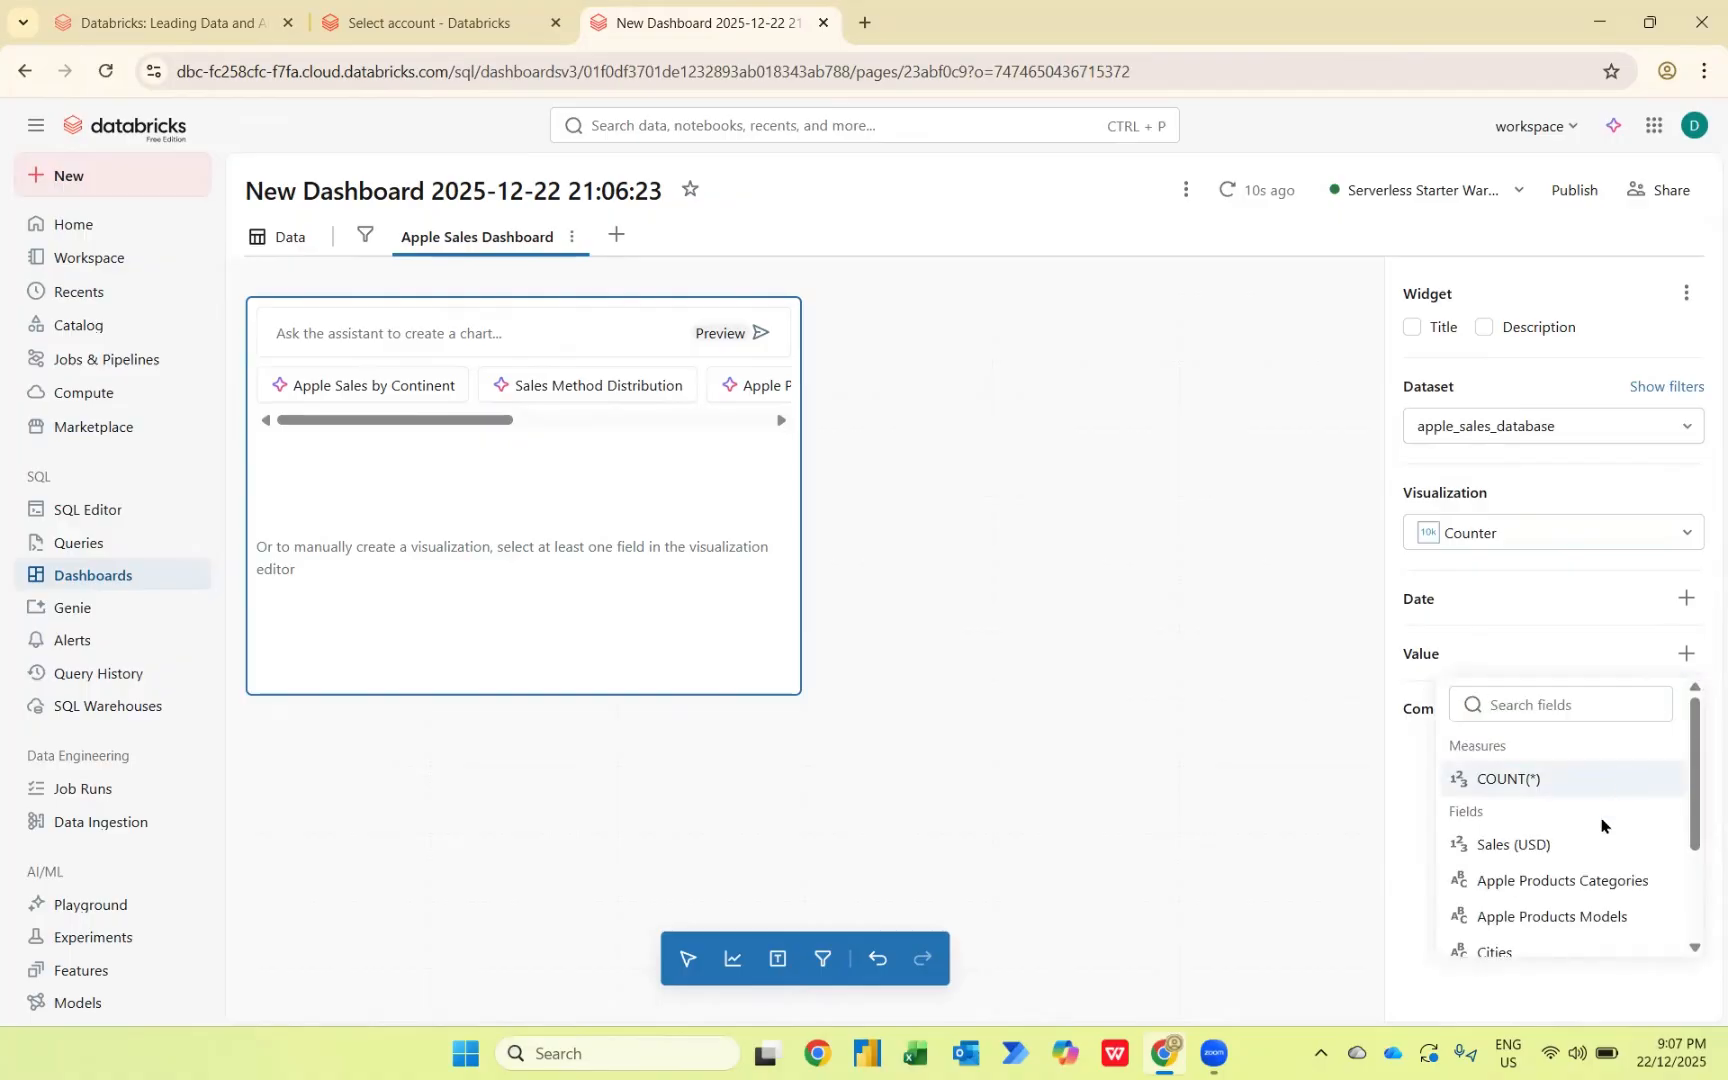
{"action": "left_click", "coordinate": [1571, 864]}
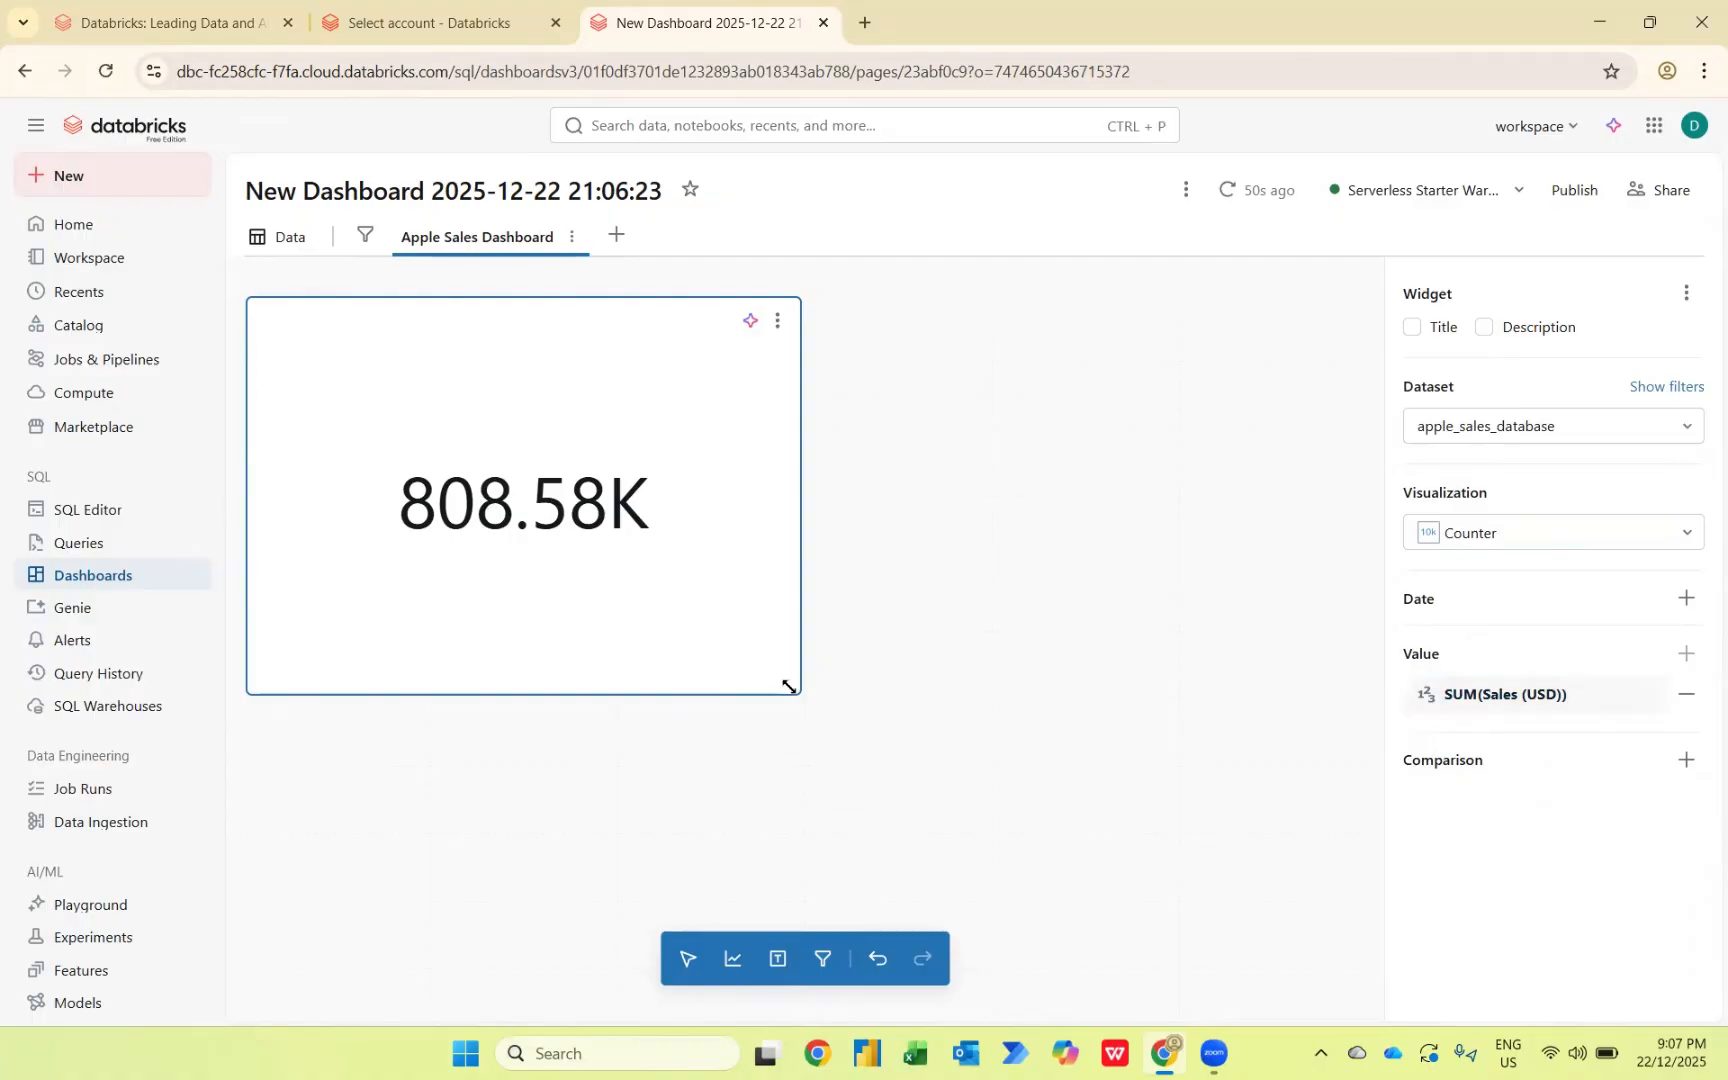
{"action": "left_click_drag", "start_coordinate": [789, 687], "coordinate": [797, 421]}
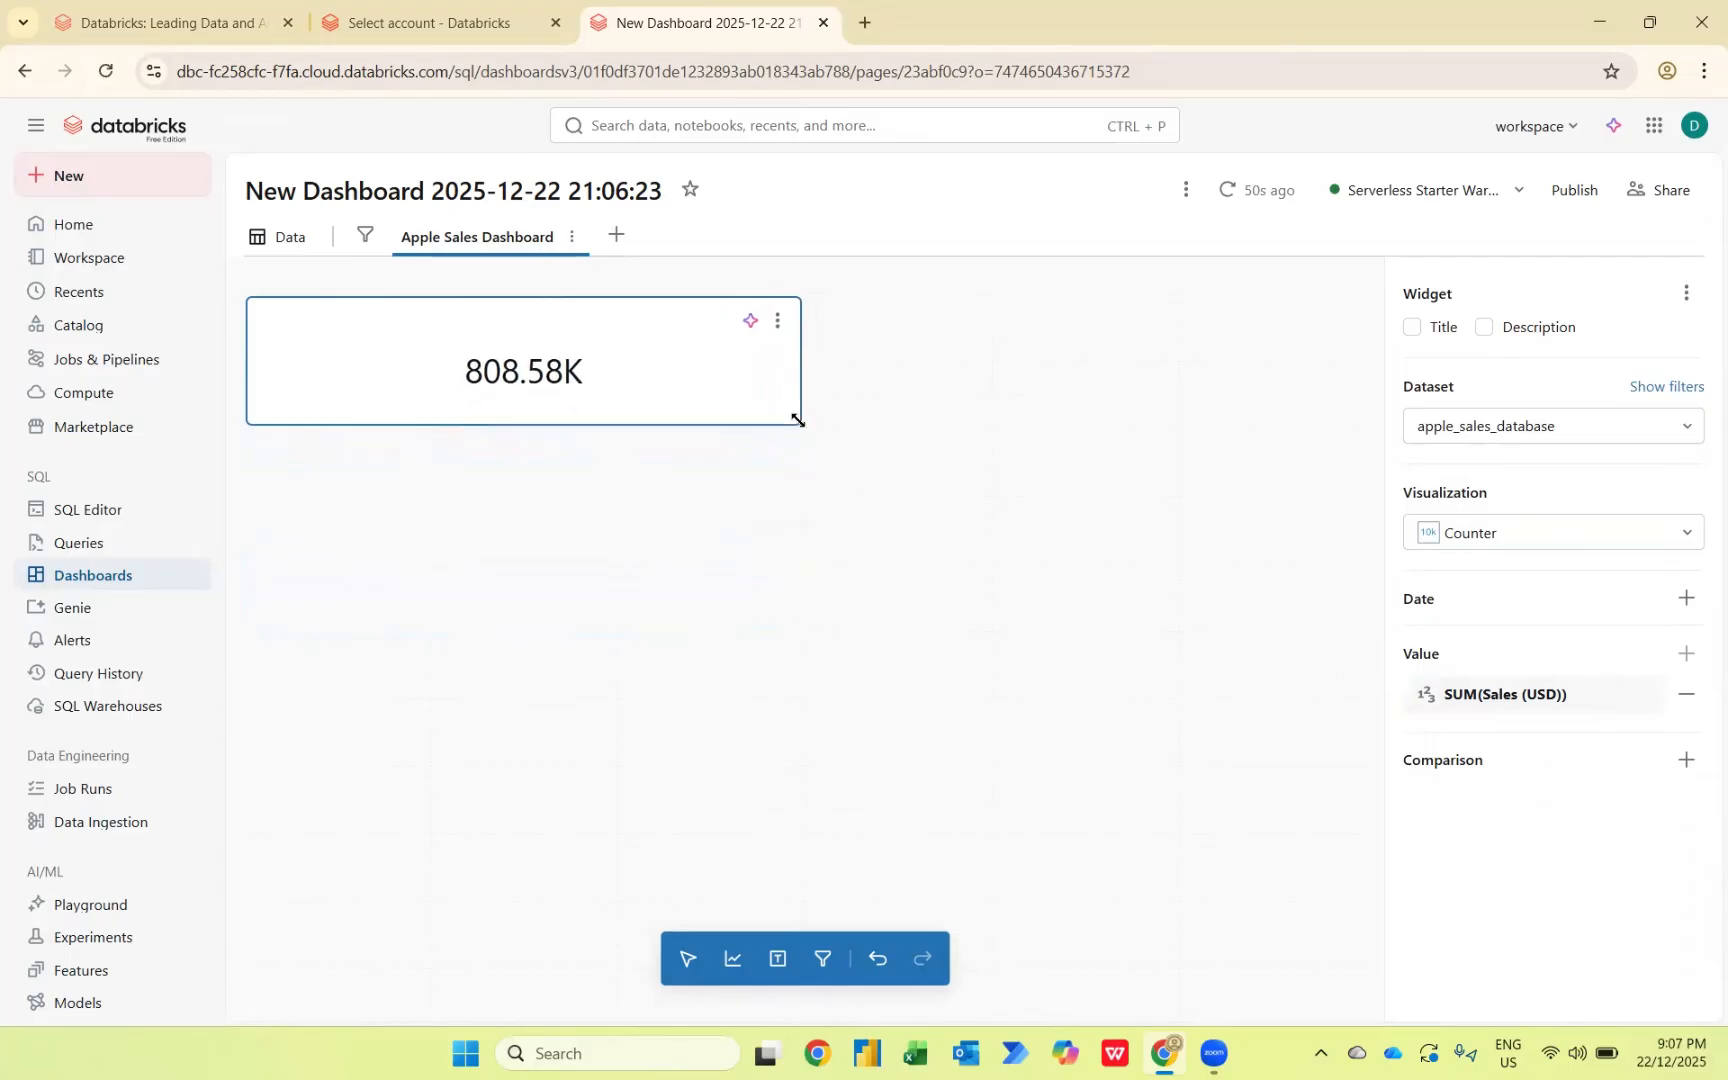
{"action": "left_click", "coordinate": [443, 450]}
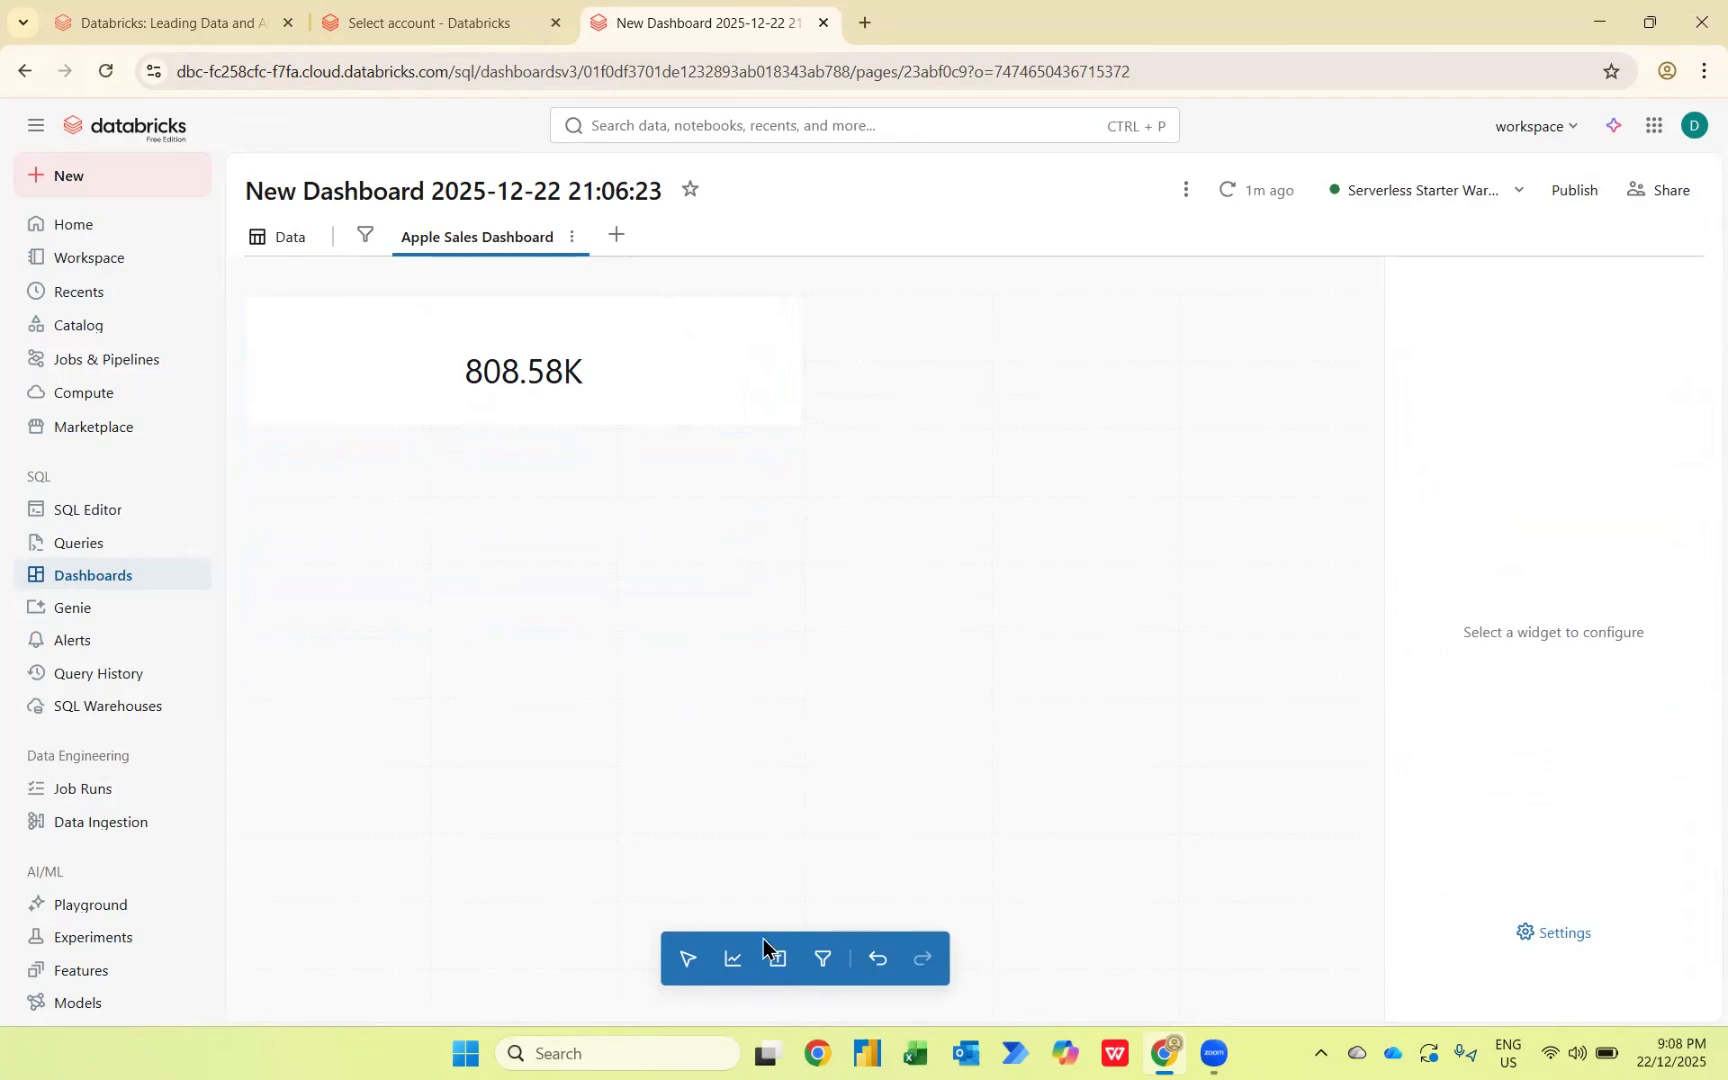
Step: Add a second visualization directly below the sales counter and set its type to Pivot
{"action": "left_click", "coordinate": [729, 964]}
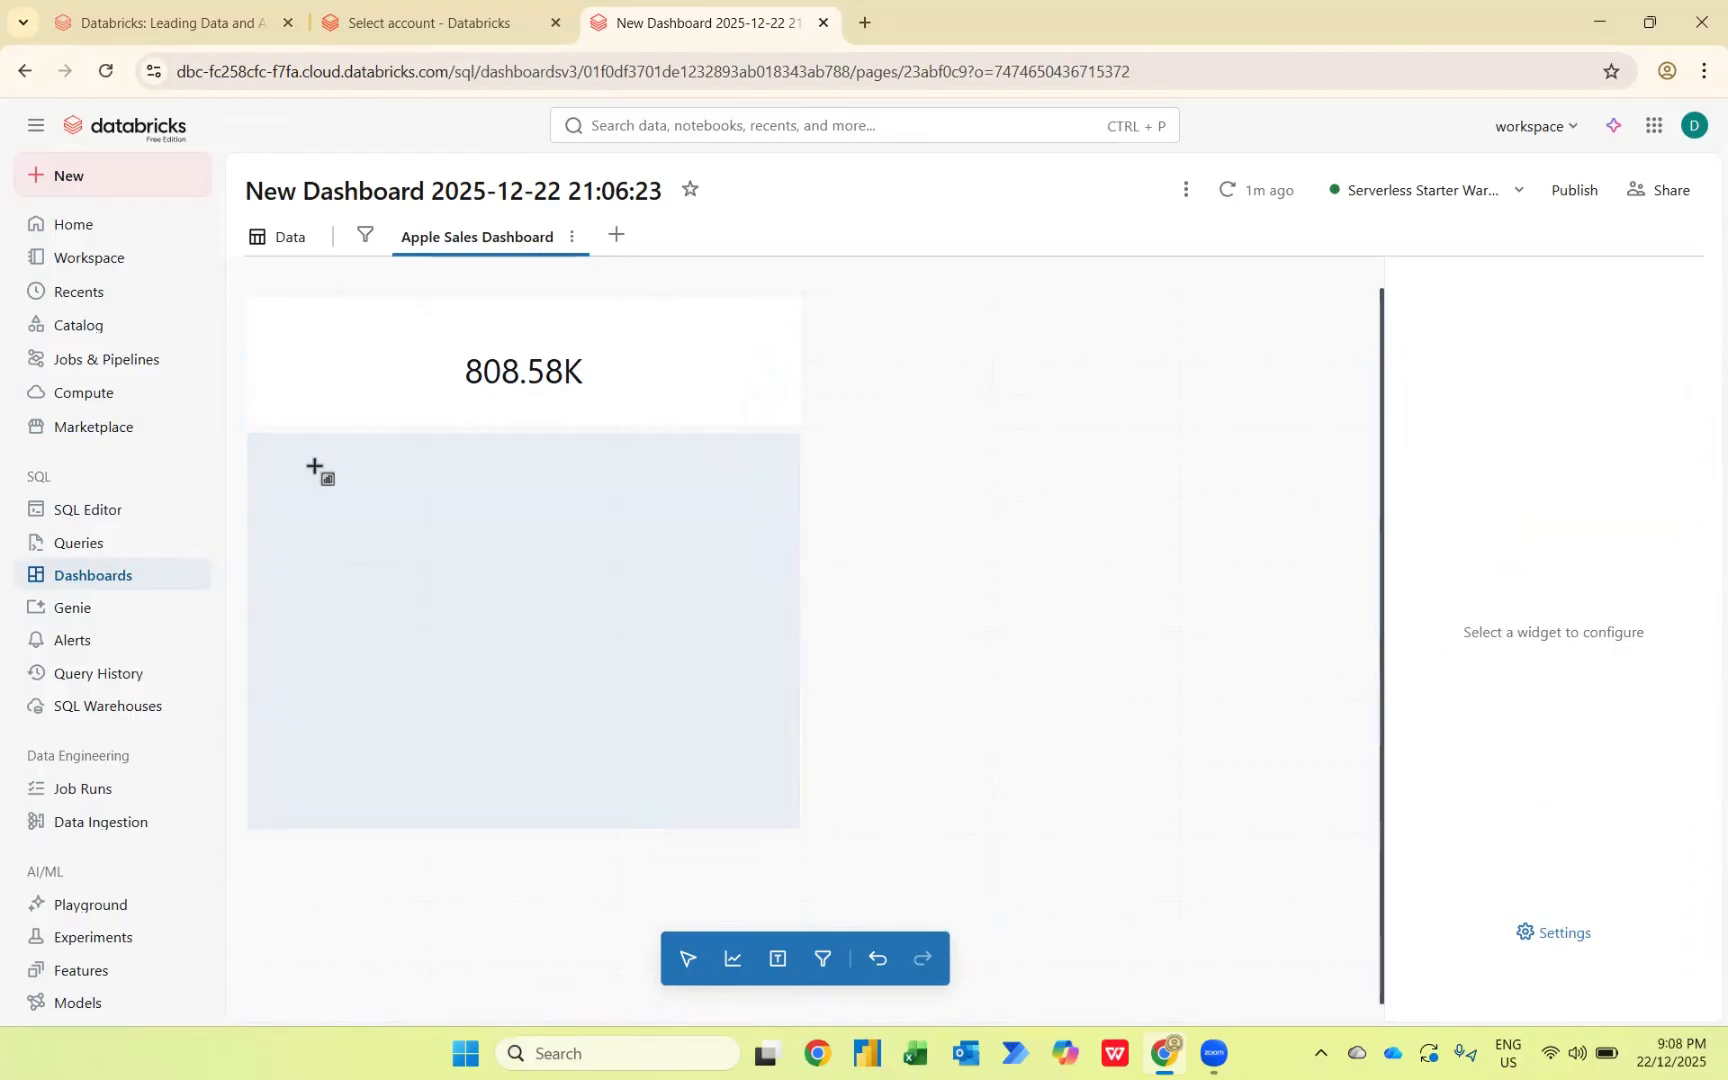
{"action": "left_click", "coordinate": [314, 467]}
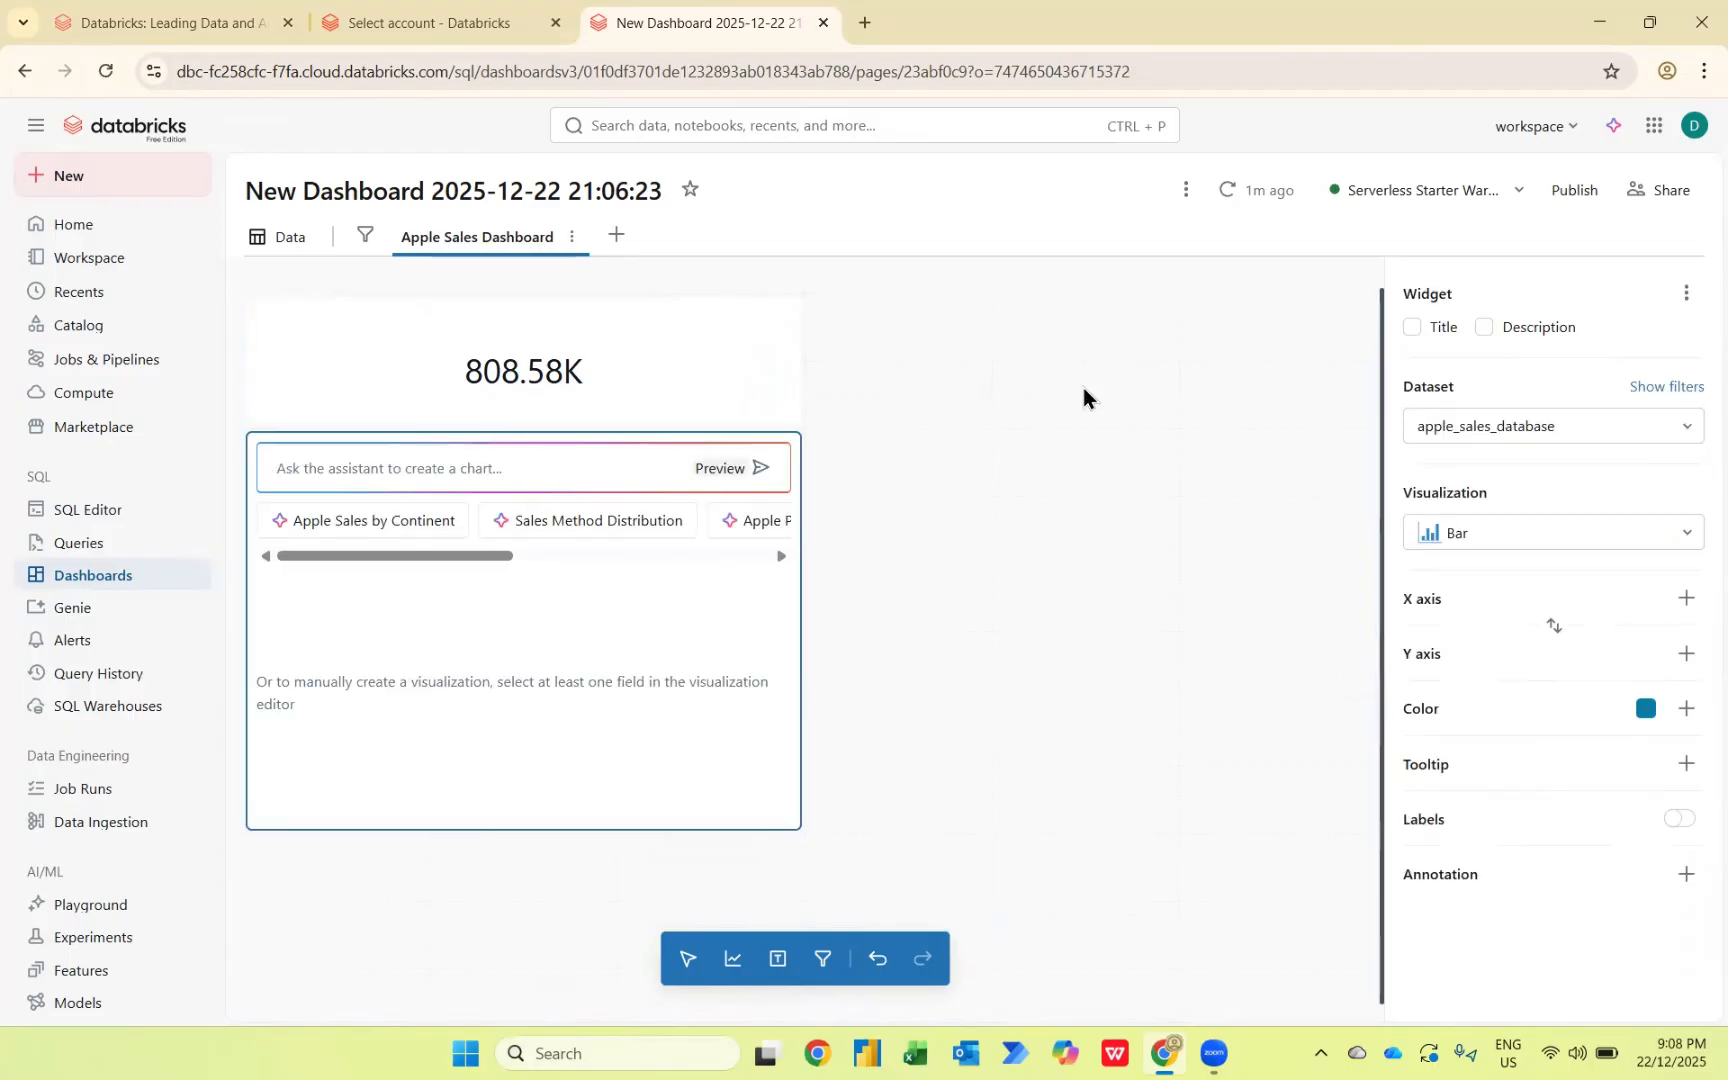
{"action": "left_click", "coordinate": [1689, 526]}
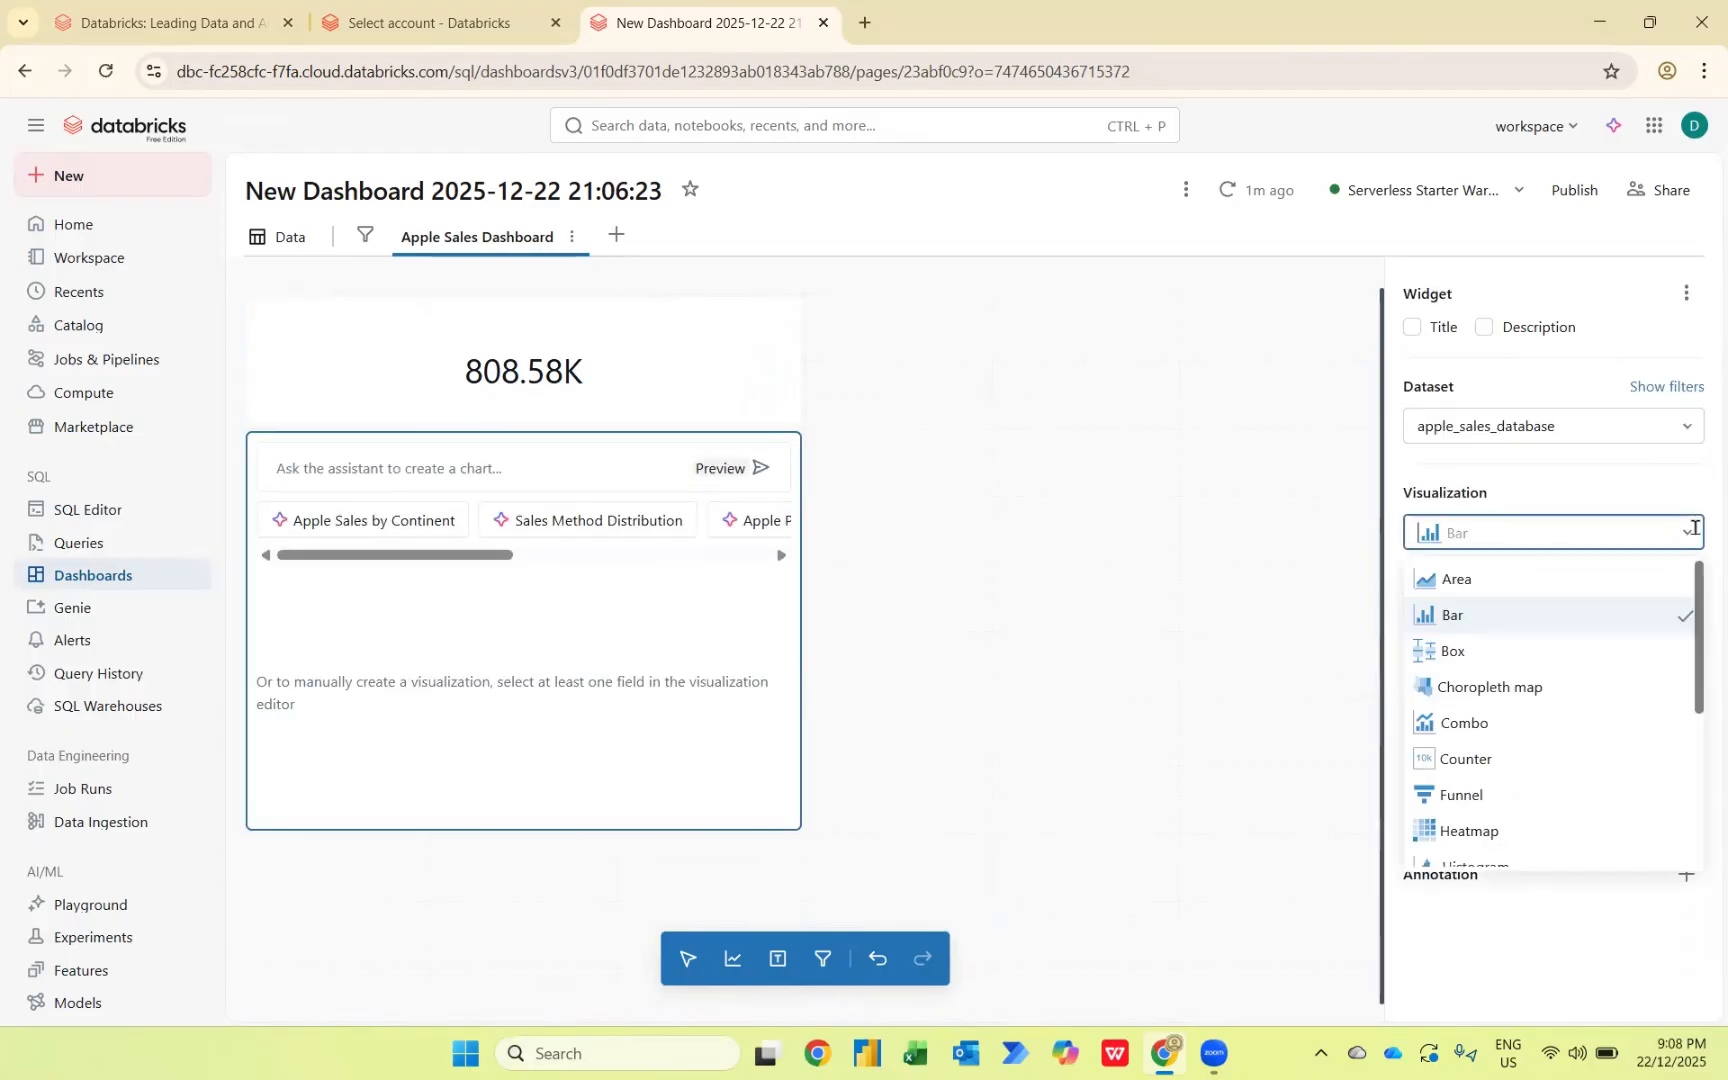
{"action": "scroll", "coordinate": [1563, 758], "scroll_direction": "down", "scroll_amount": 3}
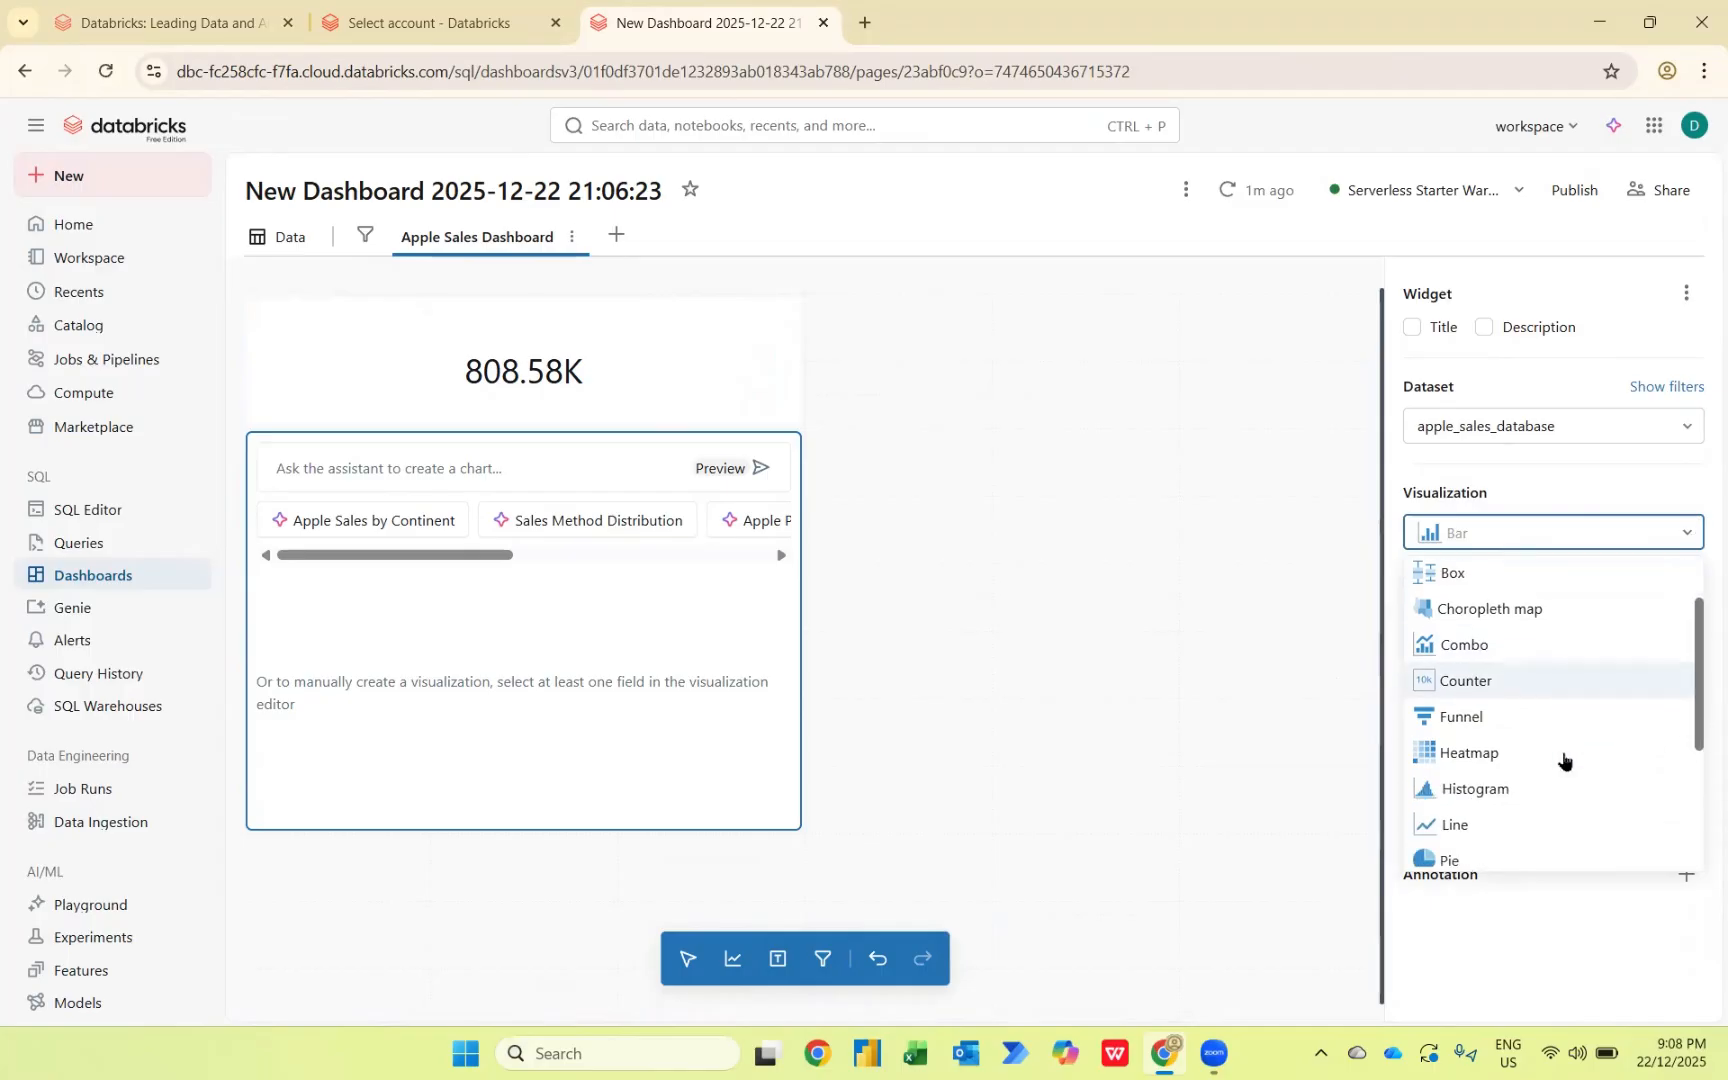
{"action": "scroll", "coordinate": [1563, 760], "scroll_direction": "down", "scroll_amount": 1}
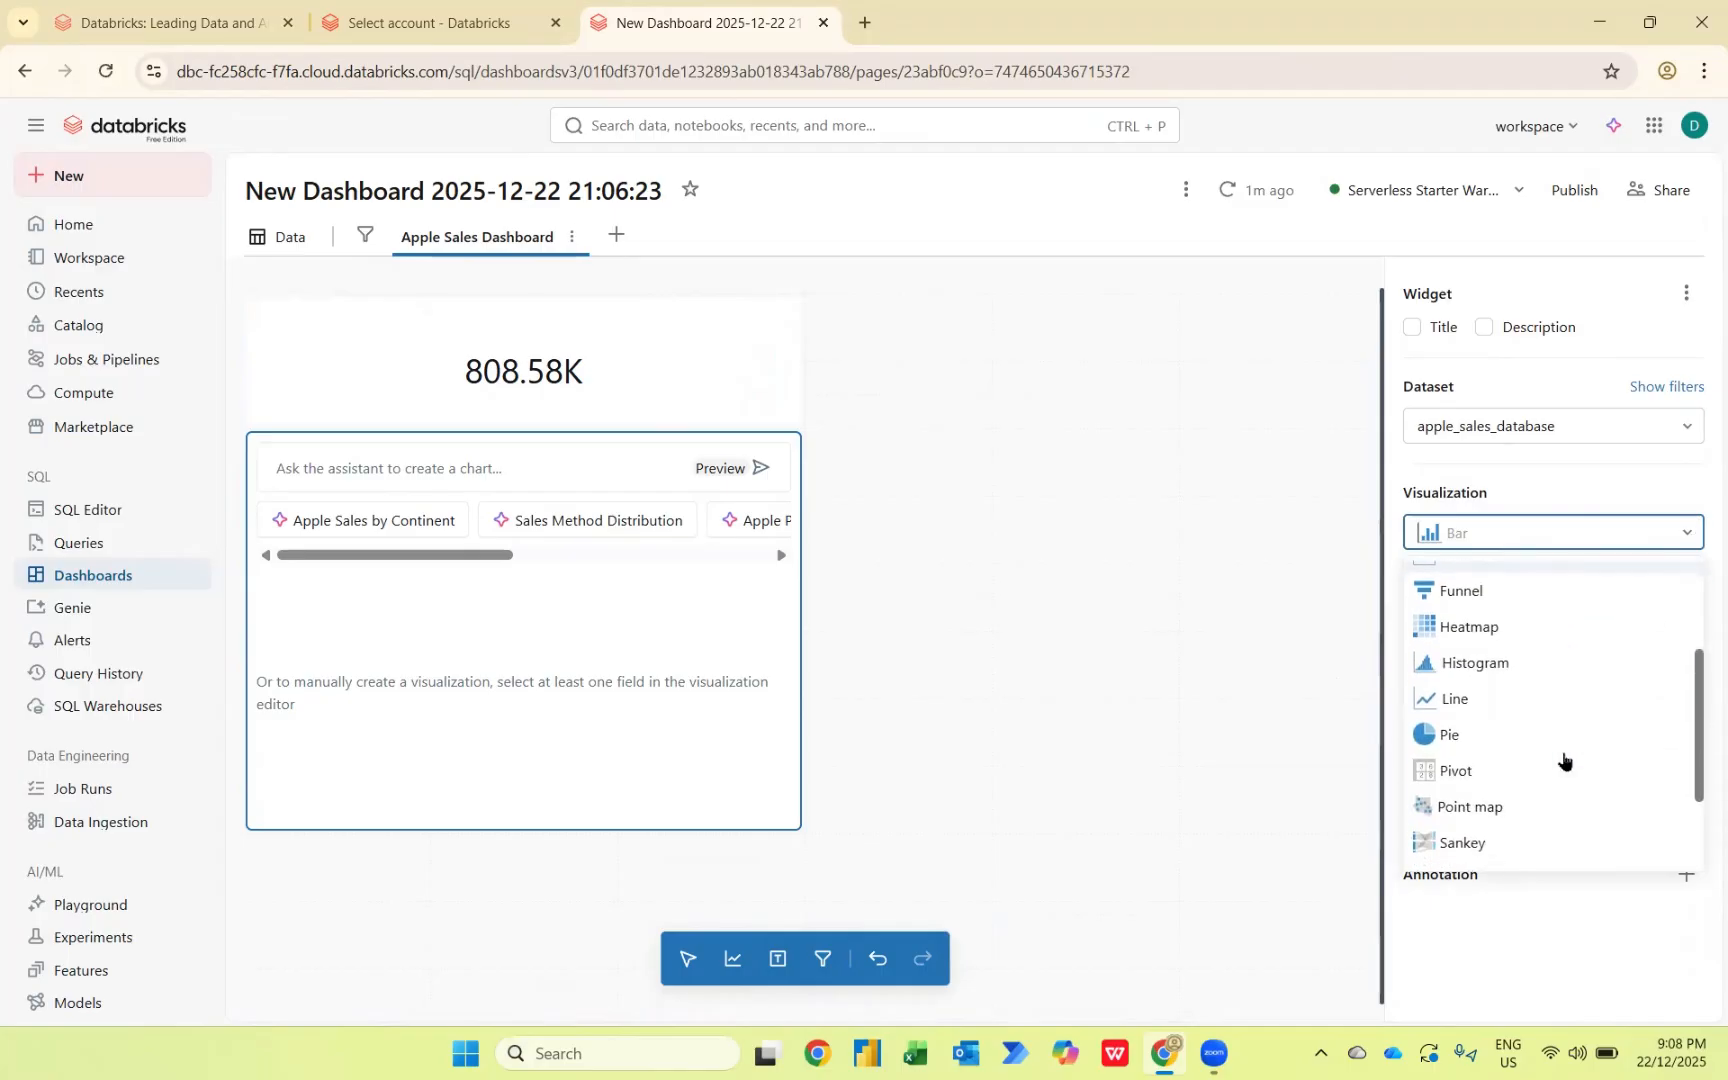
{"action": "left_click", "coordinate": [1457, 772]}
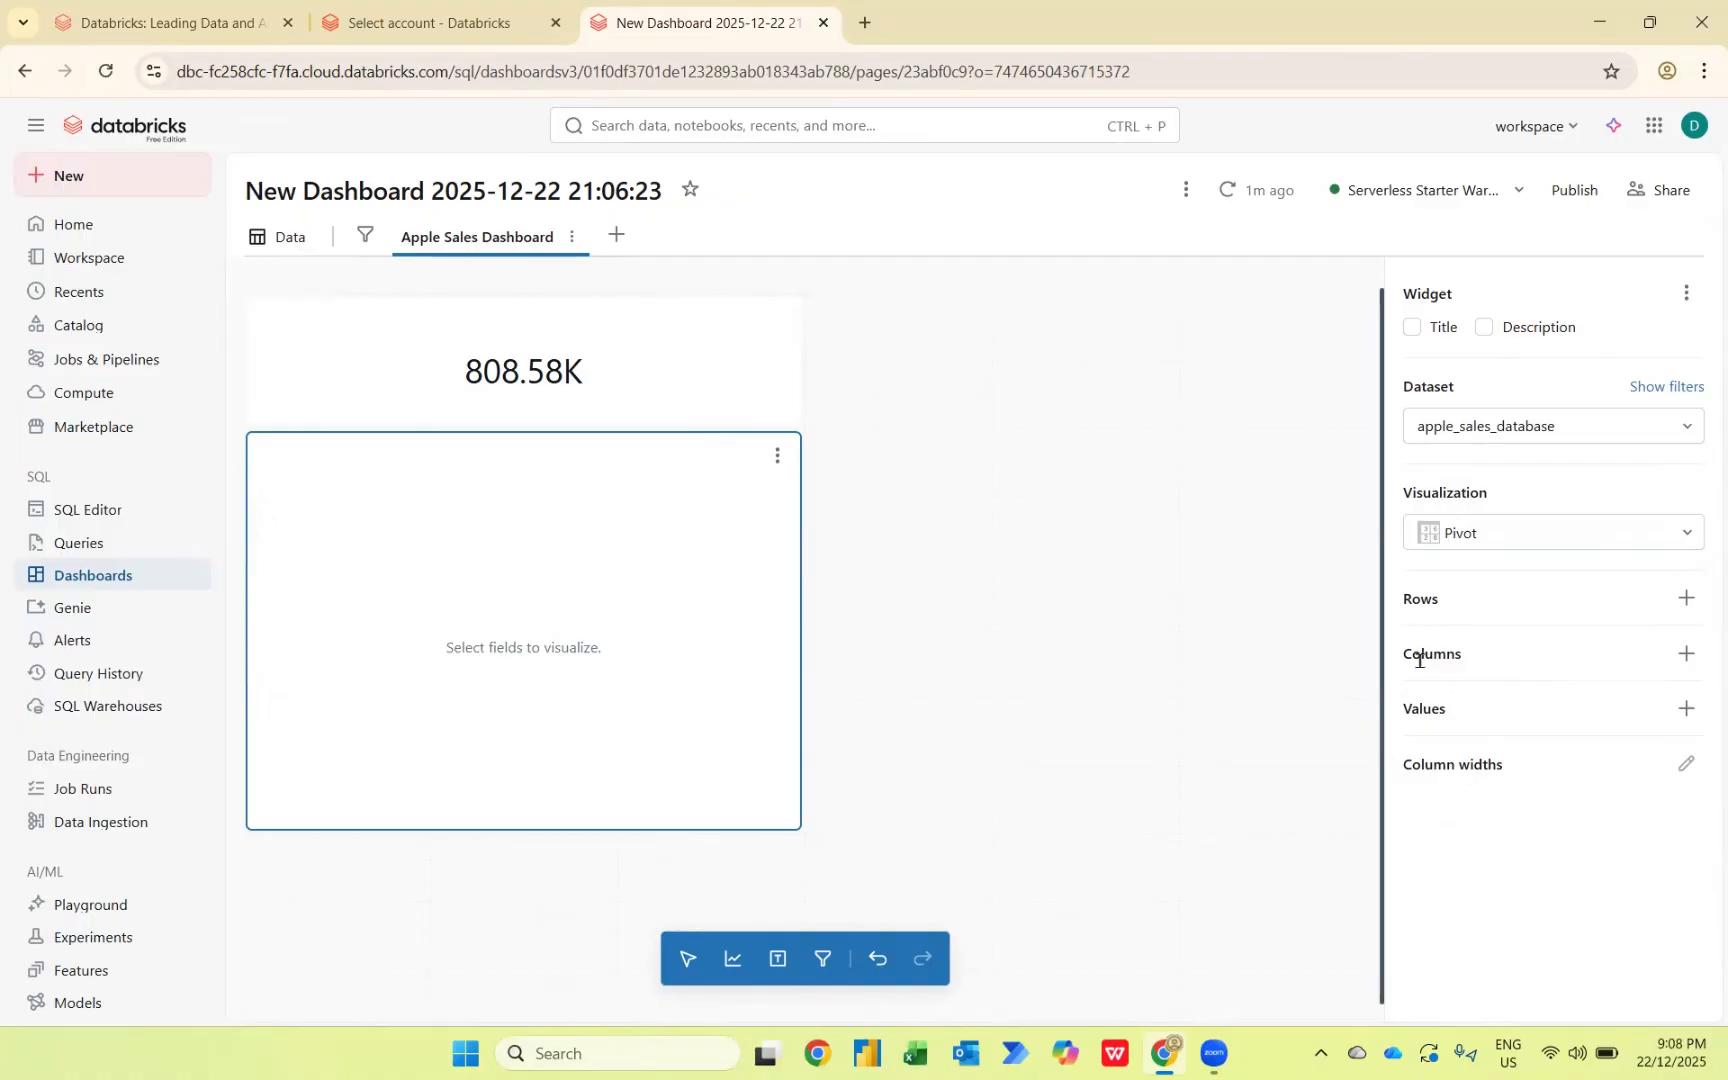
Step: Fill the pivot with Apple Products Categories as rows and the sum of Sales (USD) as values
{"action": "left_click", "coordinate": [1687, 598]}
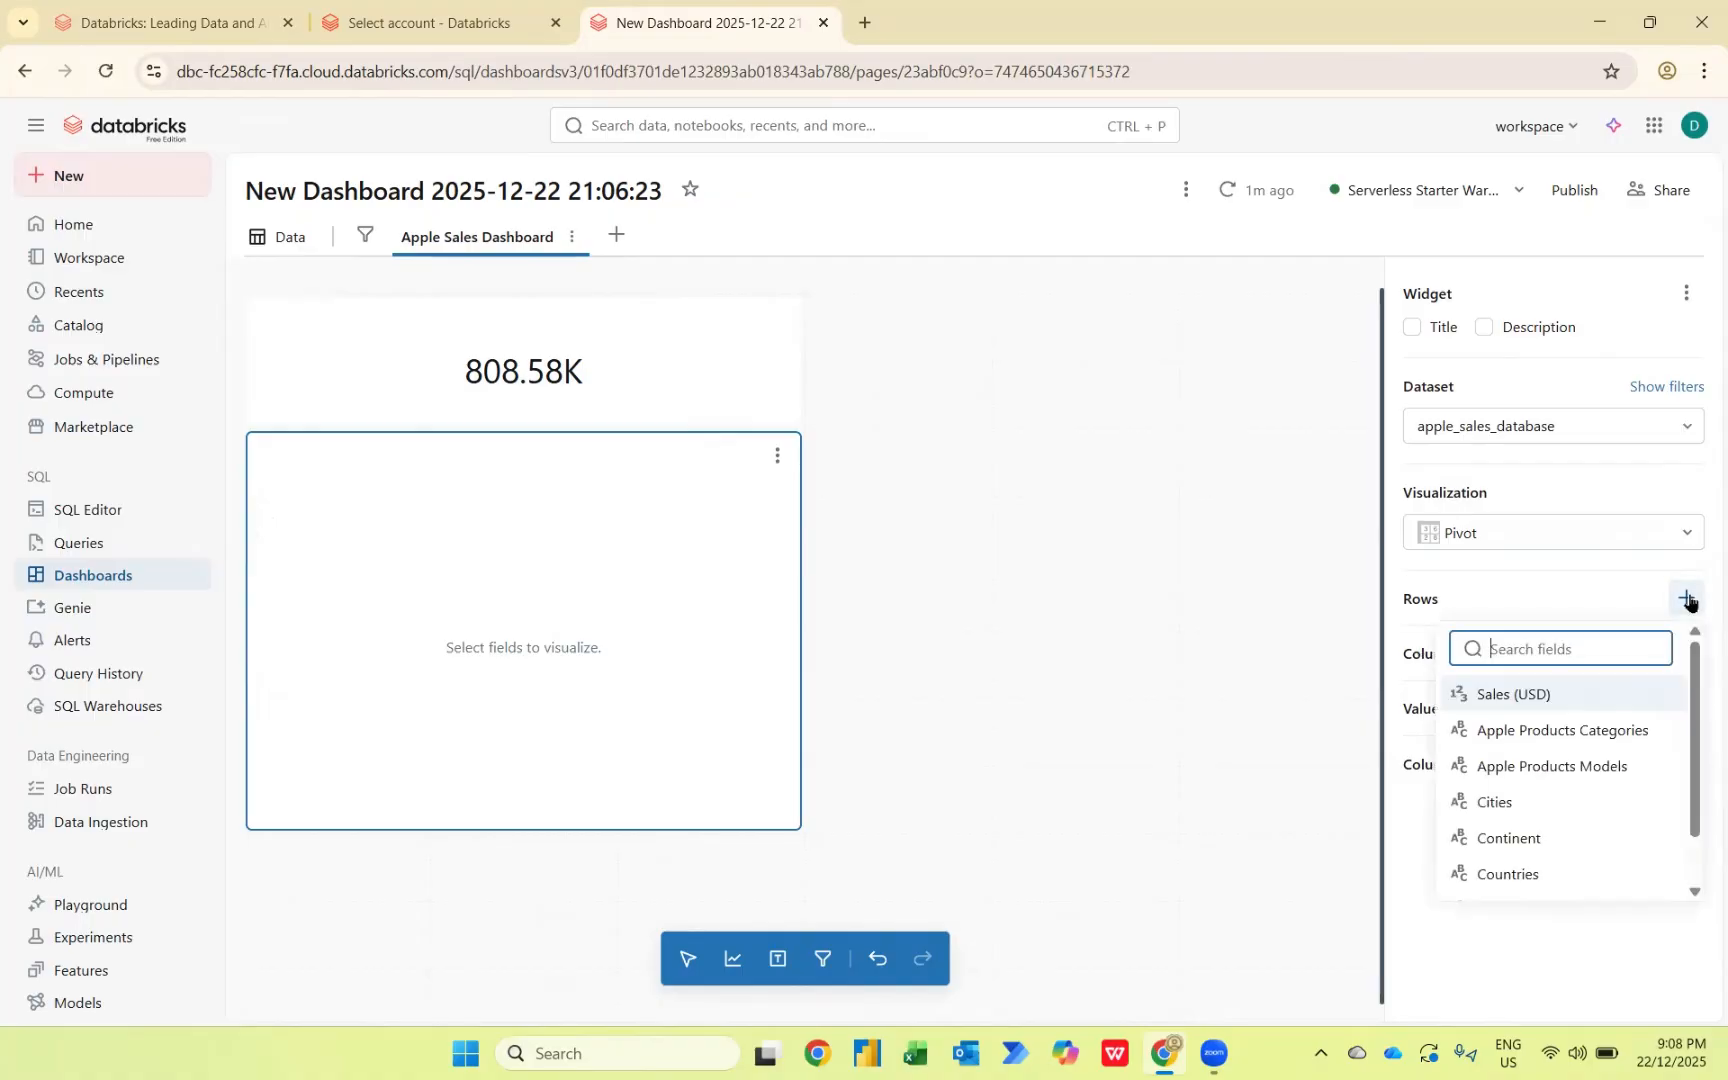
{"action": "left_click", "coordinate": [1619, 729]}
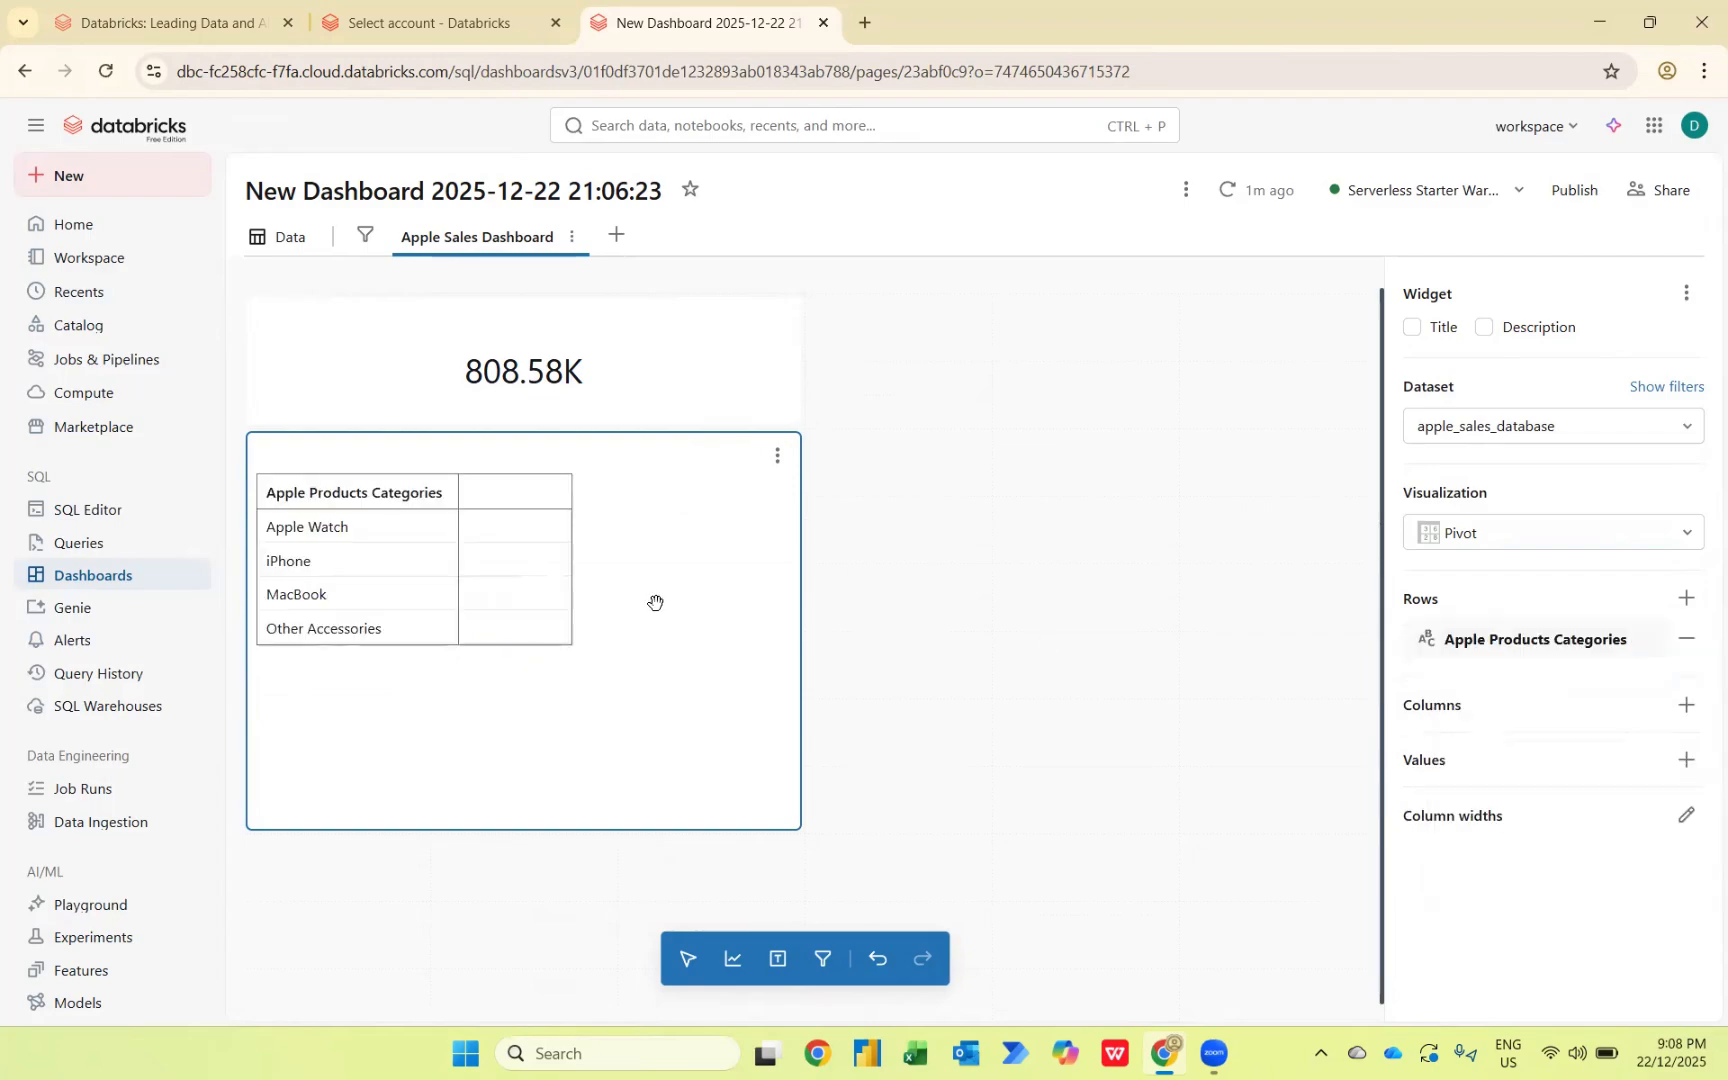
{"action": "left_click", "coordinate": [1698, 763]}
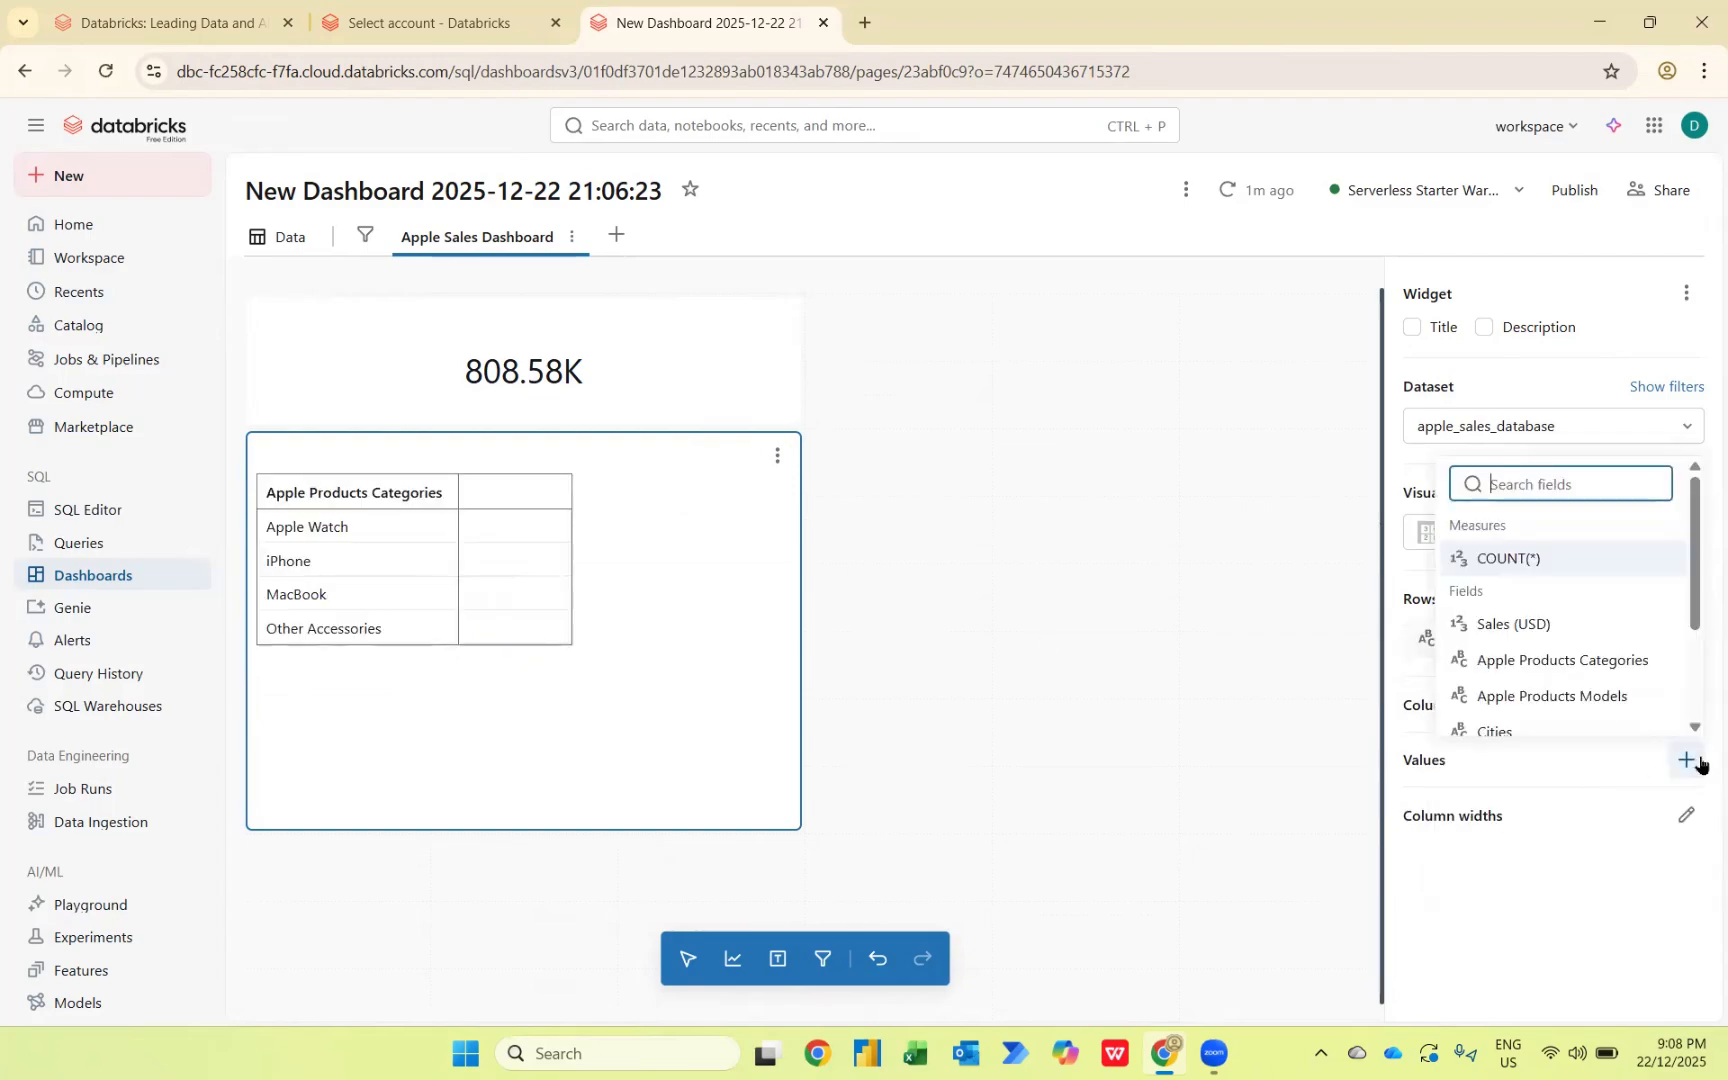
{"action": "left_click", "coordinate": [1534, 616]}
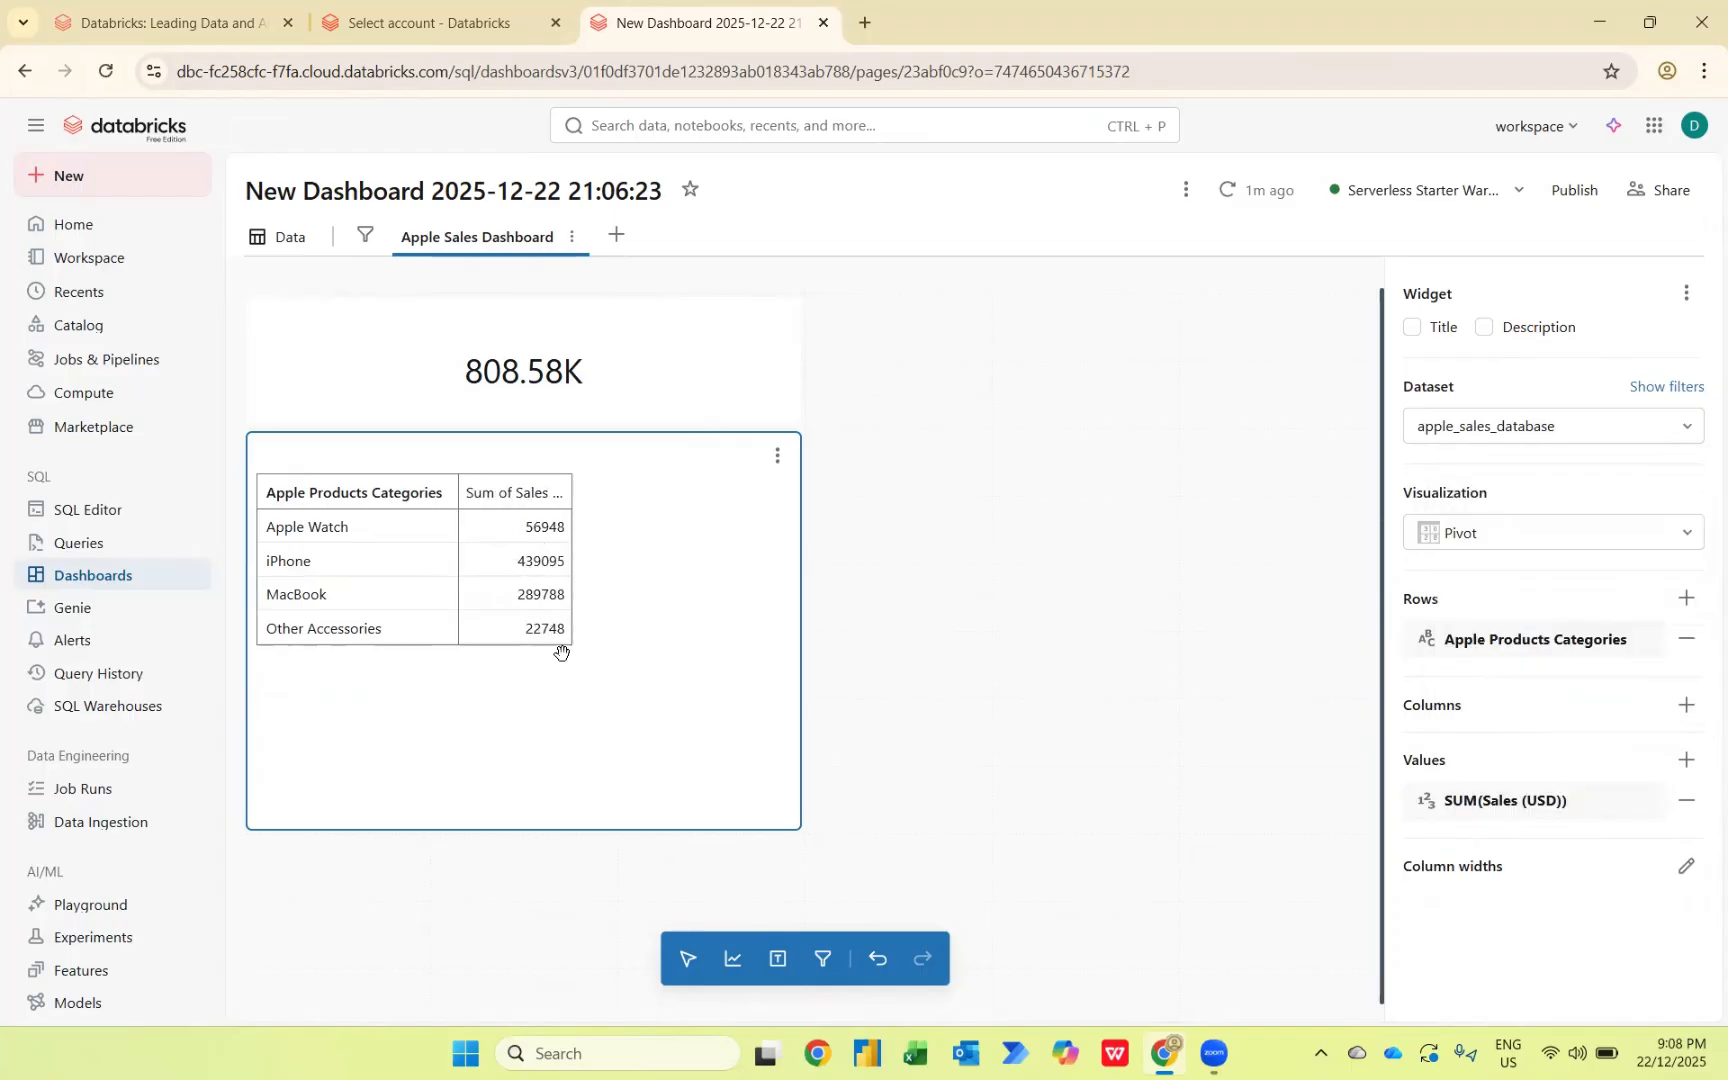
Step: Apply a custom format to the pivot's sales values with US dollars as currency and the group separator enabled
{"action": "left_click", "coordinate": [1466, 812]}
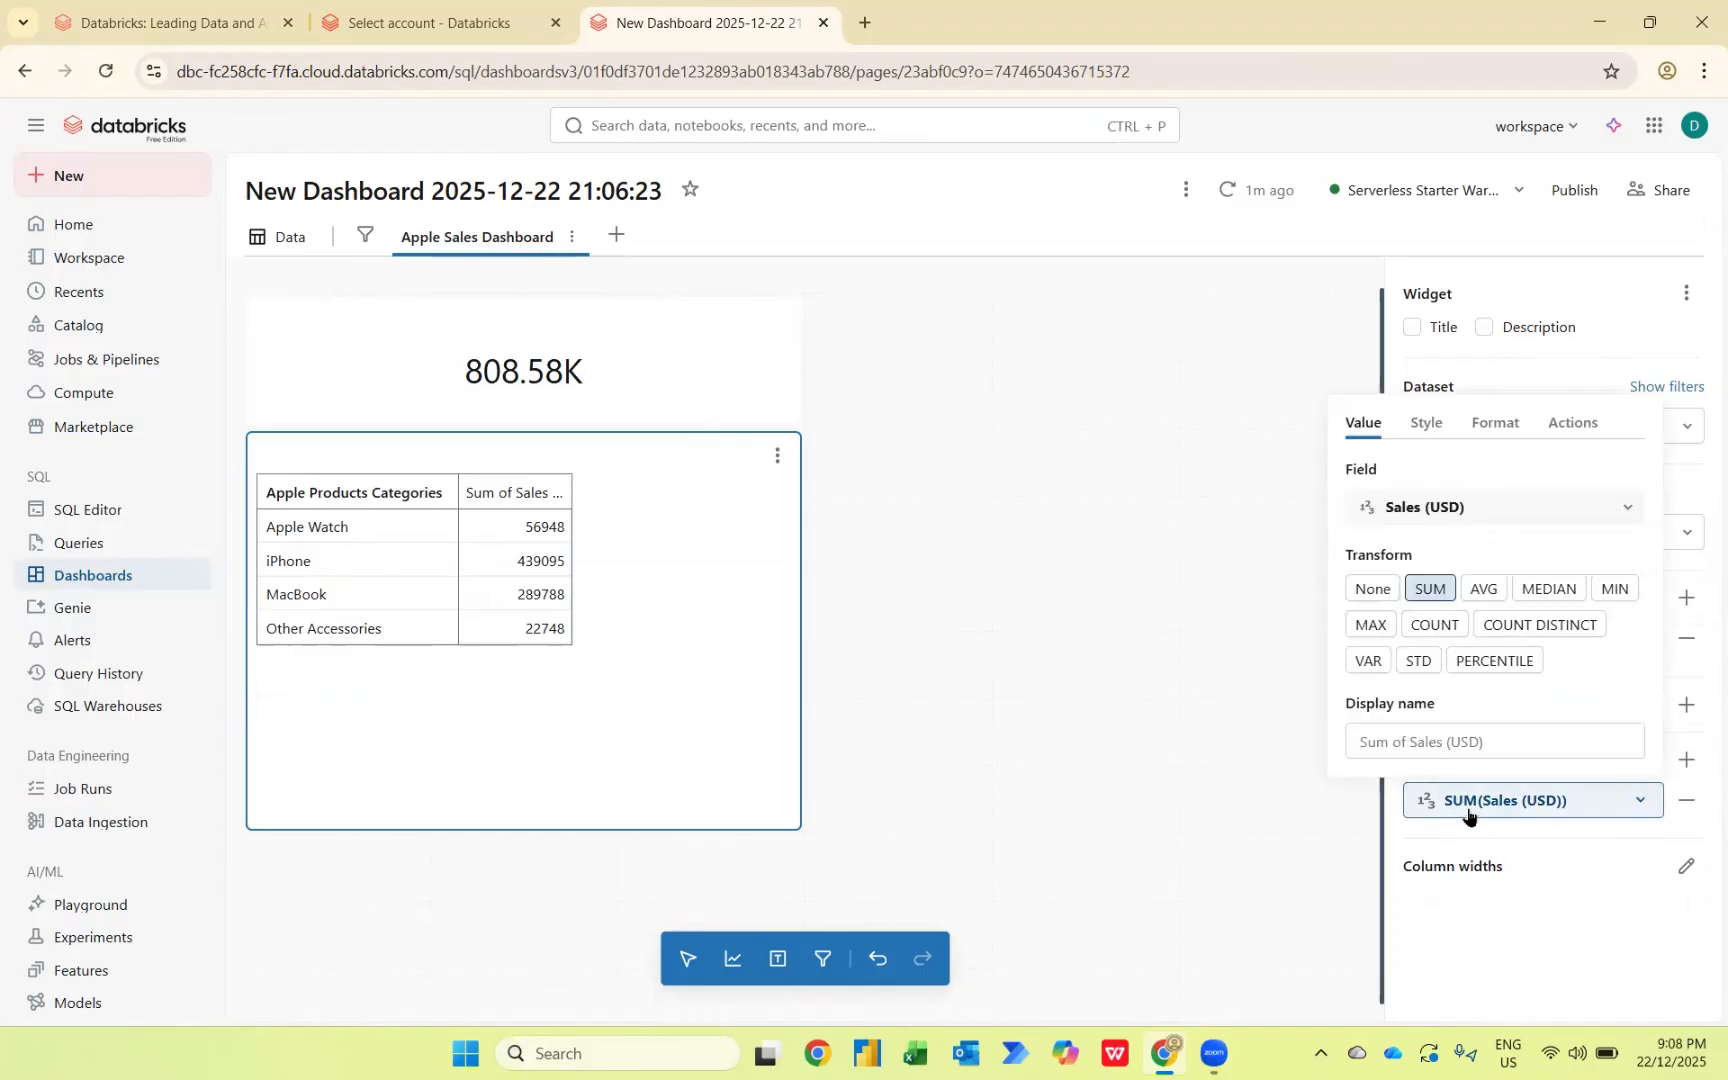
{"action": "left_click", "coordinate": [1500, 425]}
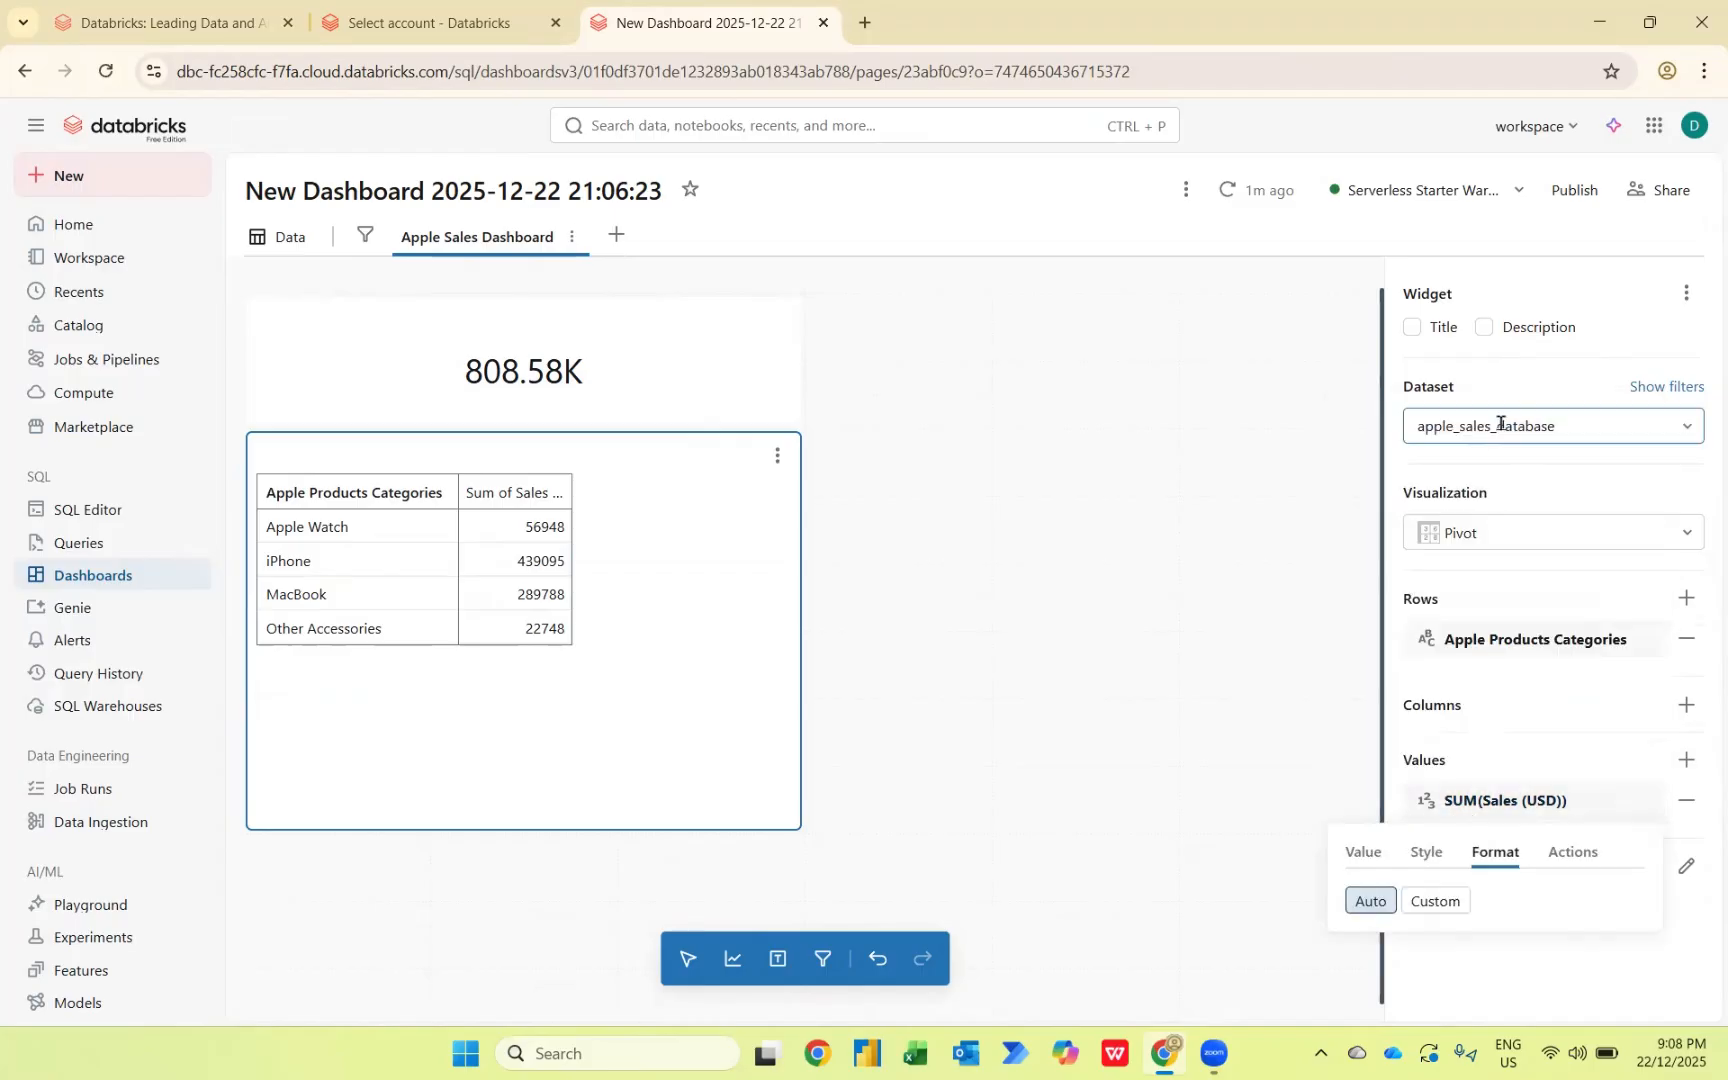
{"action": "left_click", "coordinate": [1432, 905]}
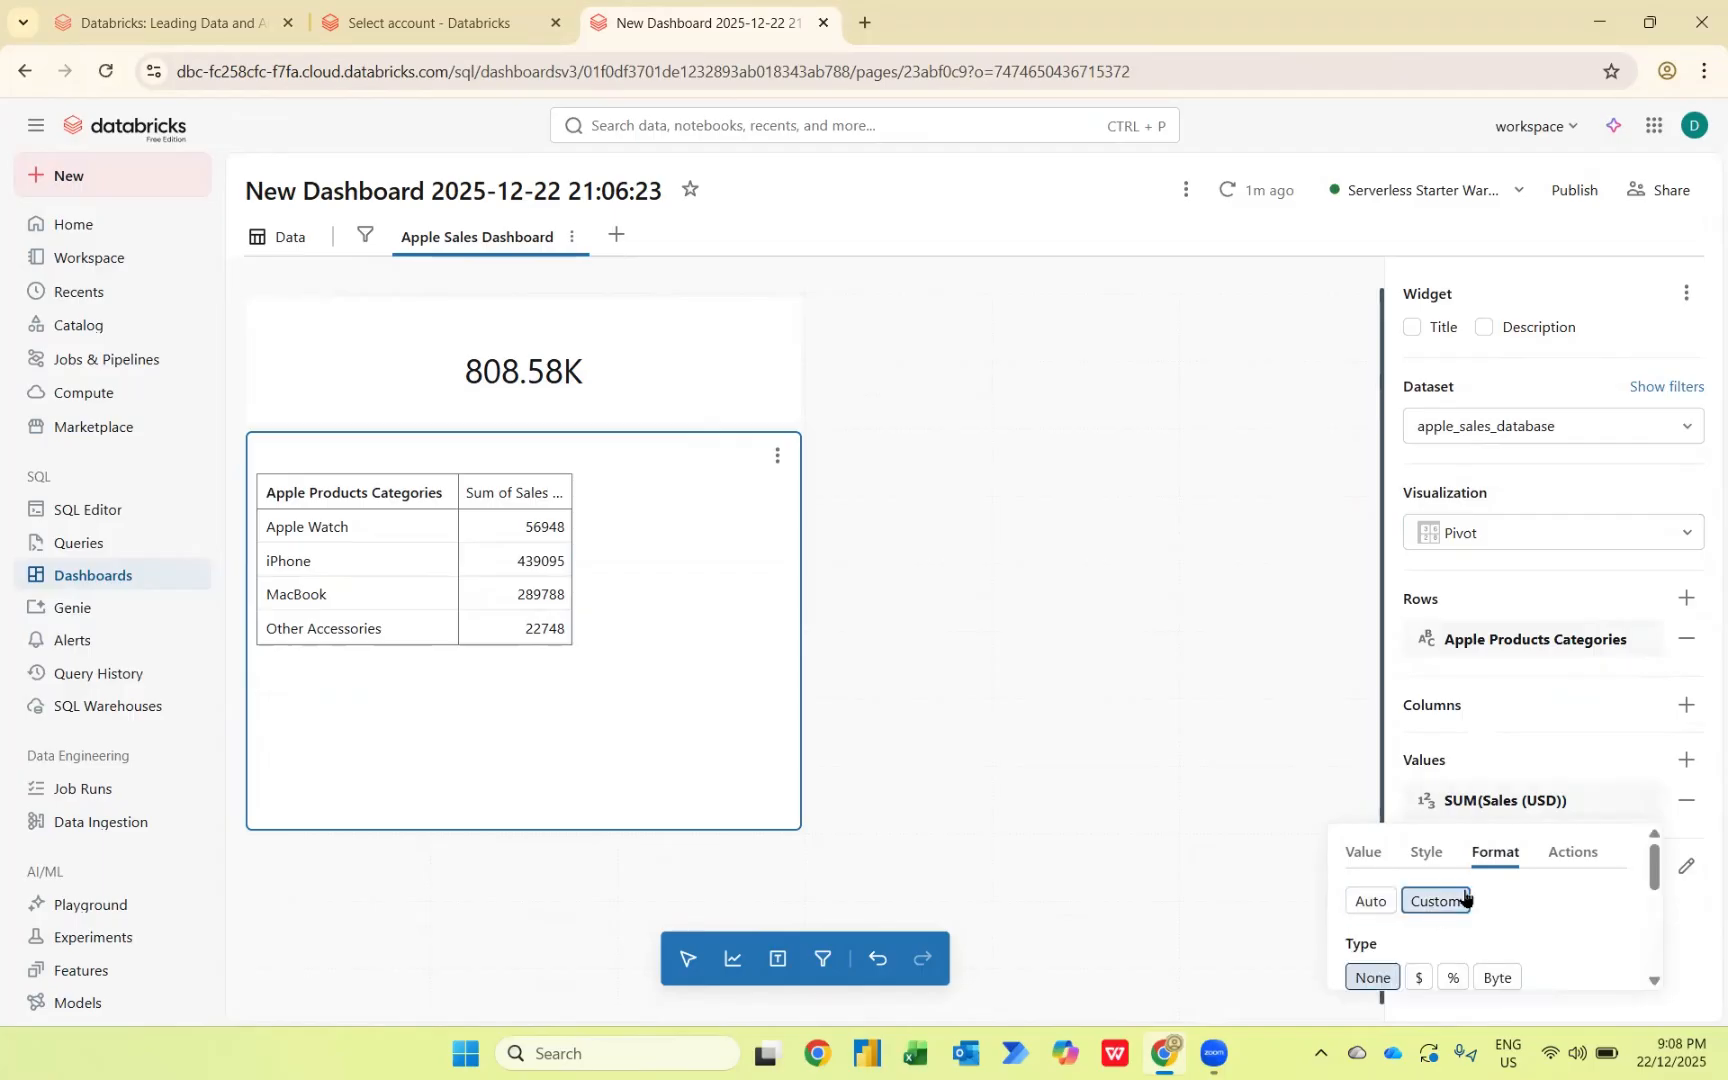
{"action": "scroll", "coordinate": [1464, 900], "scroll_direction": "down", "scroll_amount": 1}
{"action": "left_click", "coordinate": [1421, 943]}
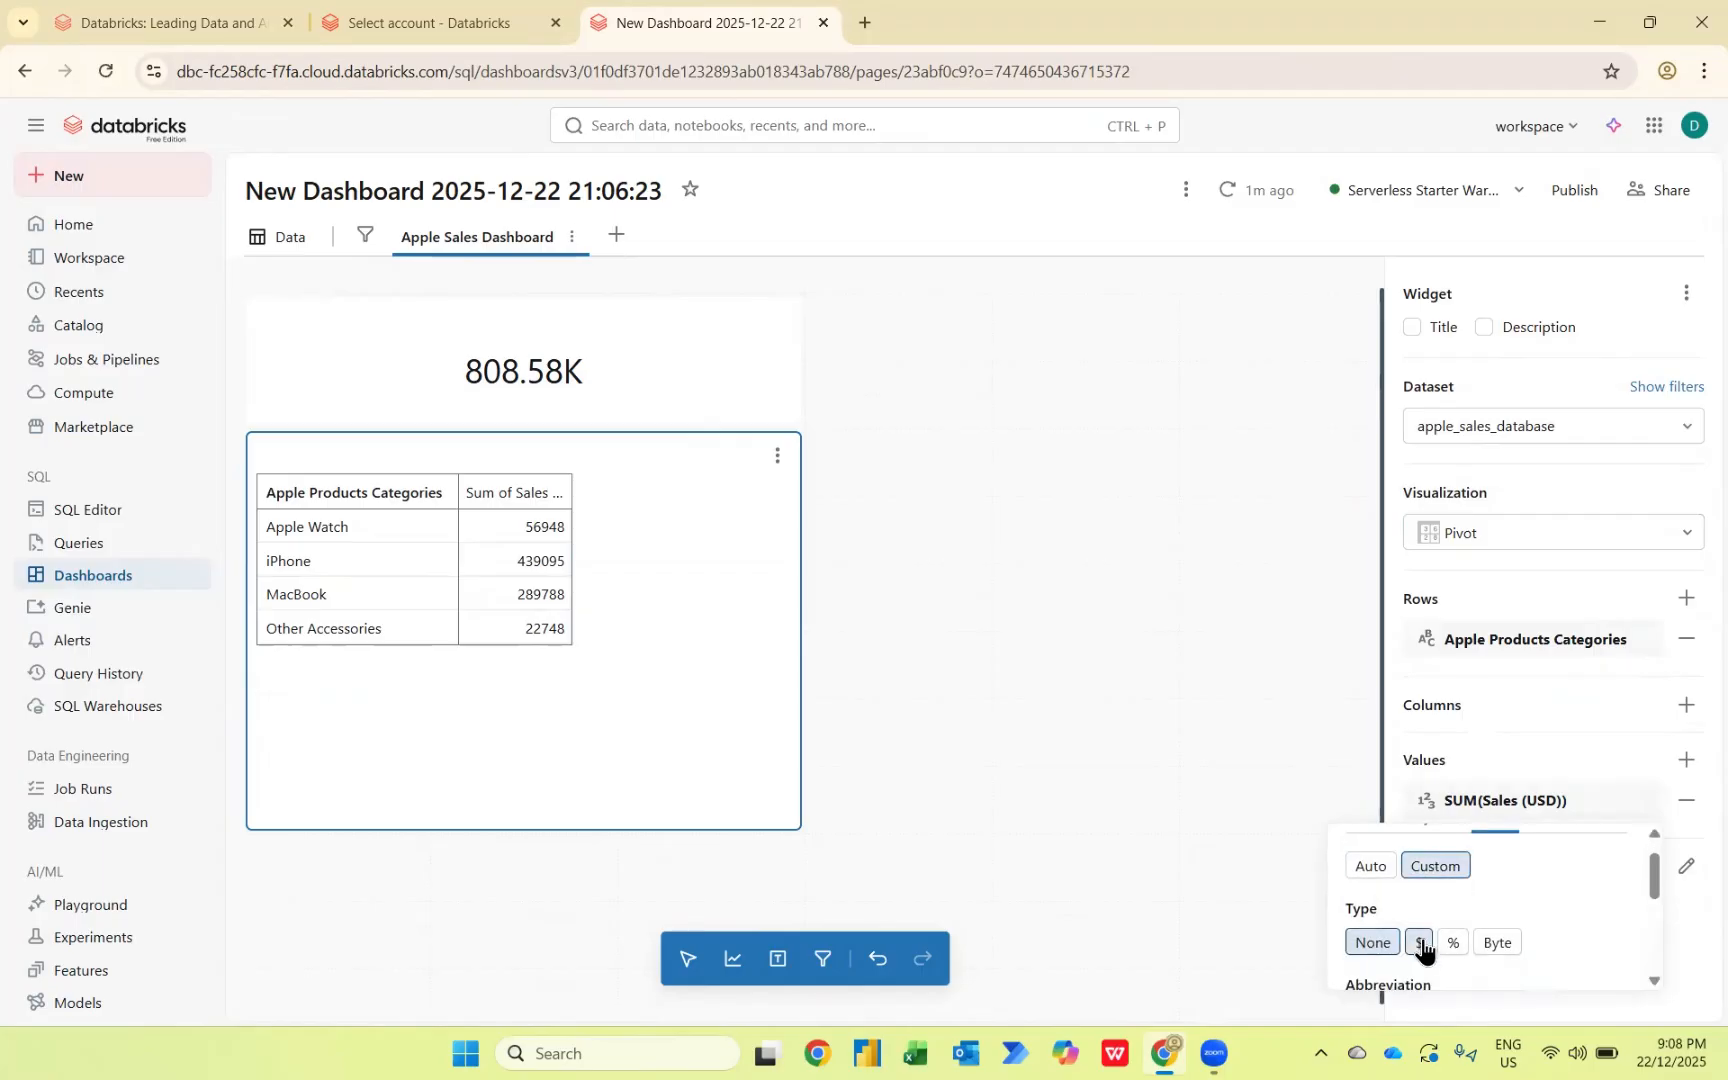
{"action": "scroll", "coordinate": [1516, 941], "scroll_direction": "down", "scroll_amount": 2}
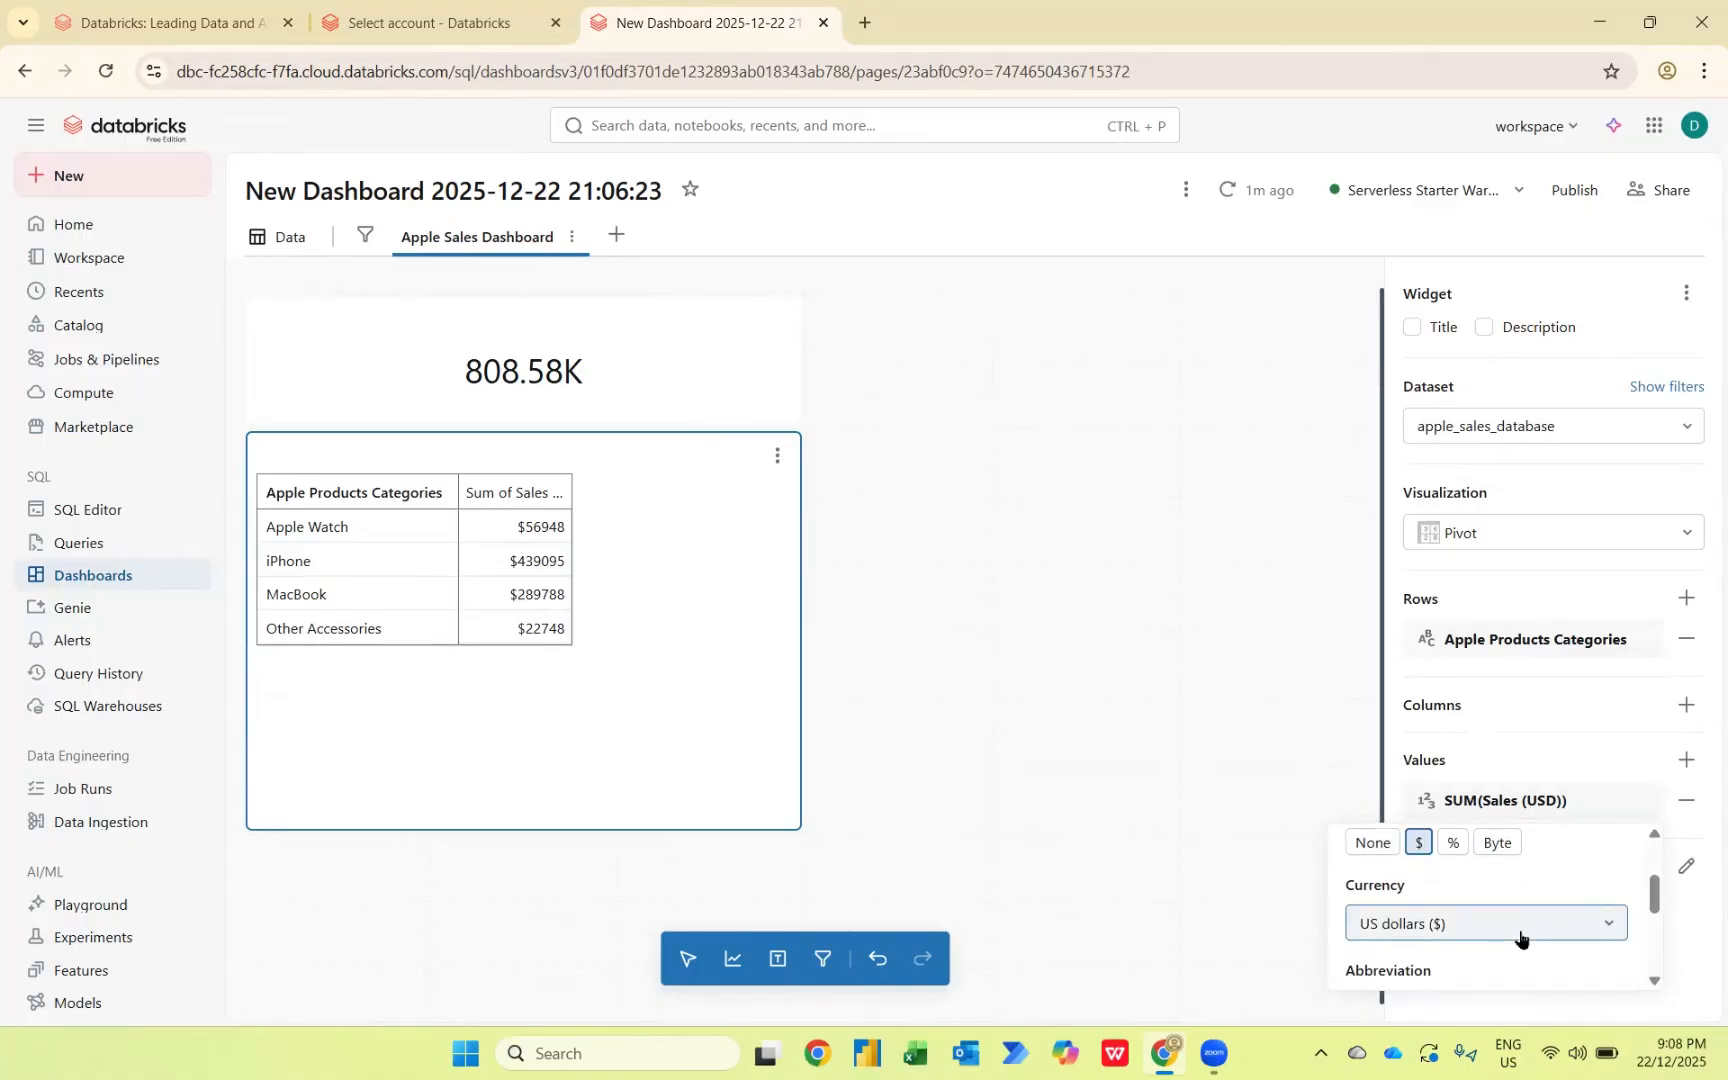
{"action": "left_click", "coordinate": [1497, 926]}
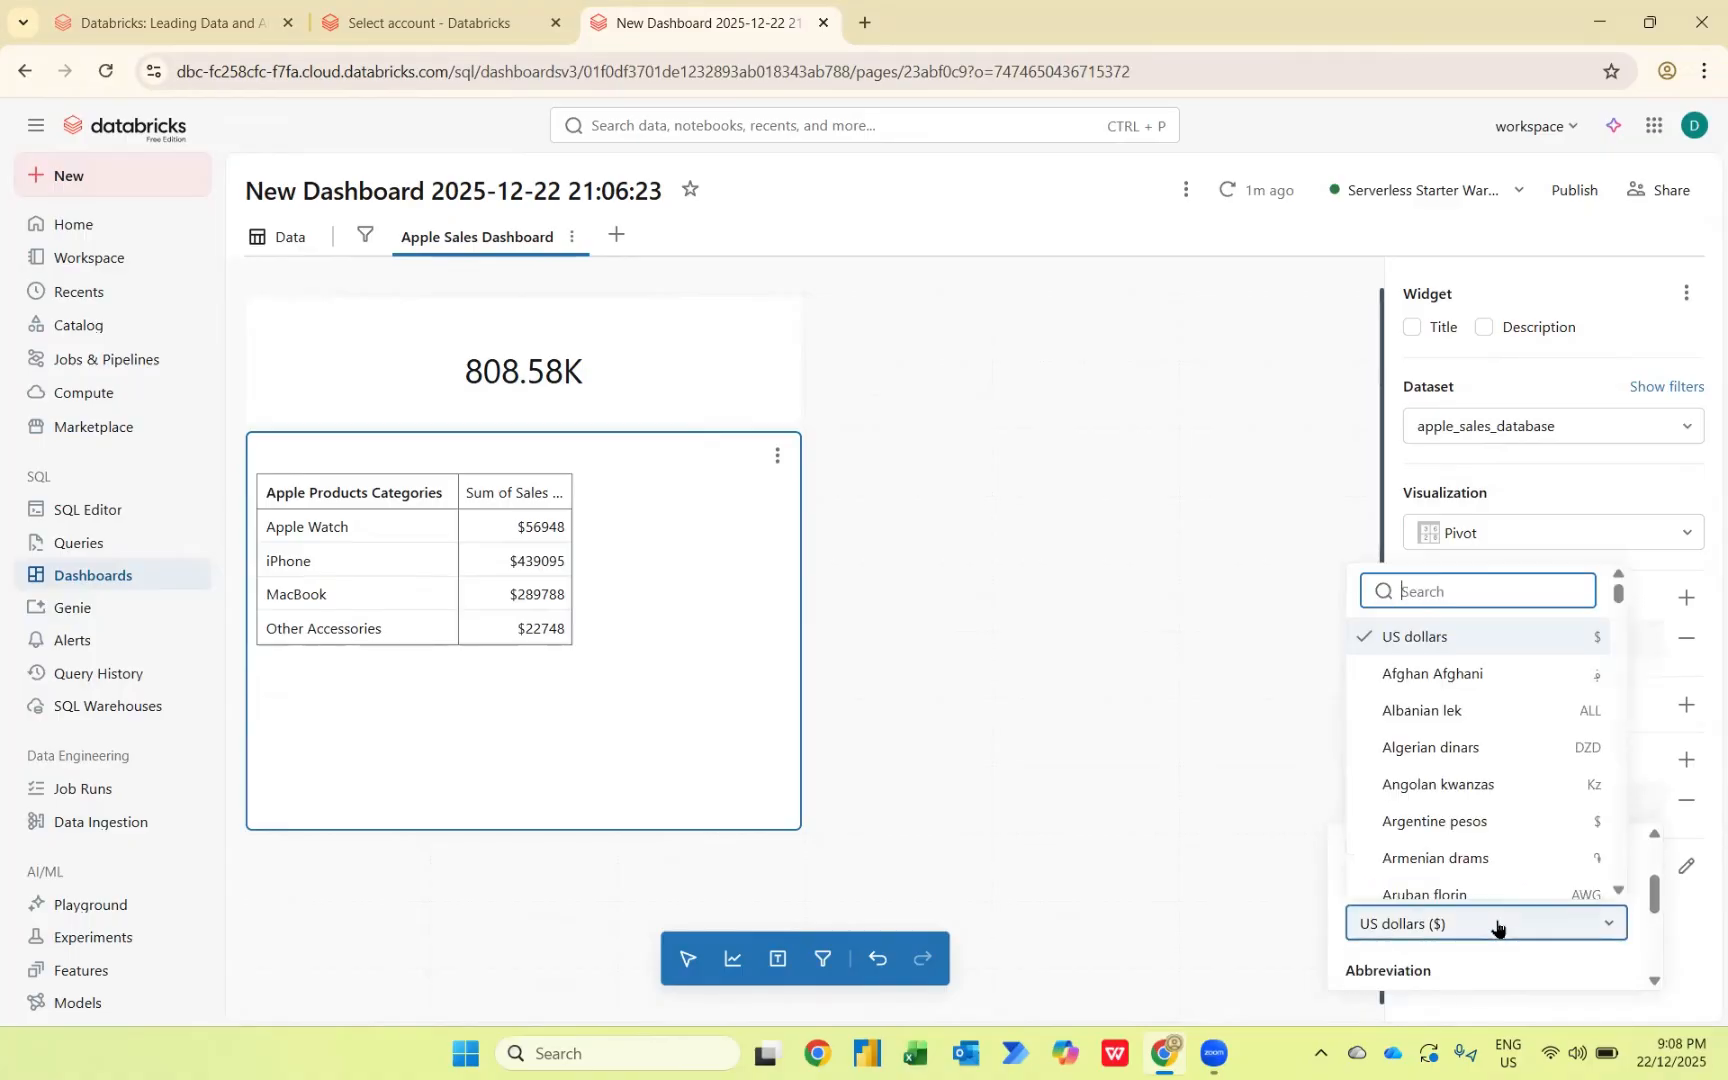
{"action": "left_click", "coordinate": [1497, 924]}
{"action": "scroll", "coordinate": [1497, 922], "scroll_direction": "down", "scroll_amount": 4}
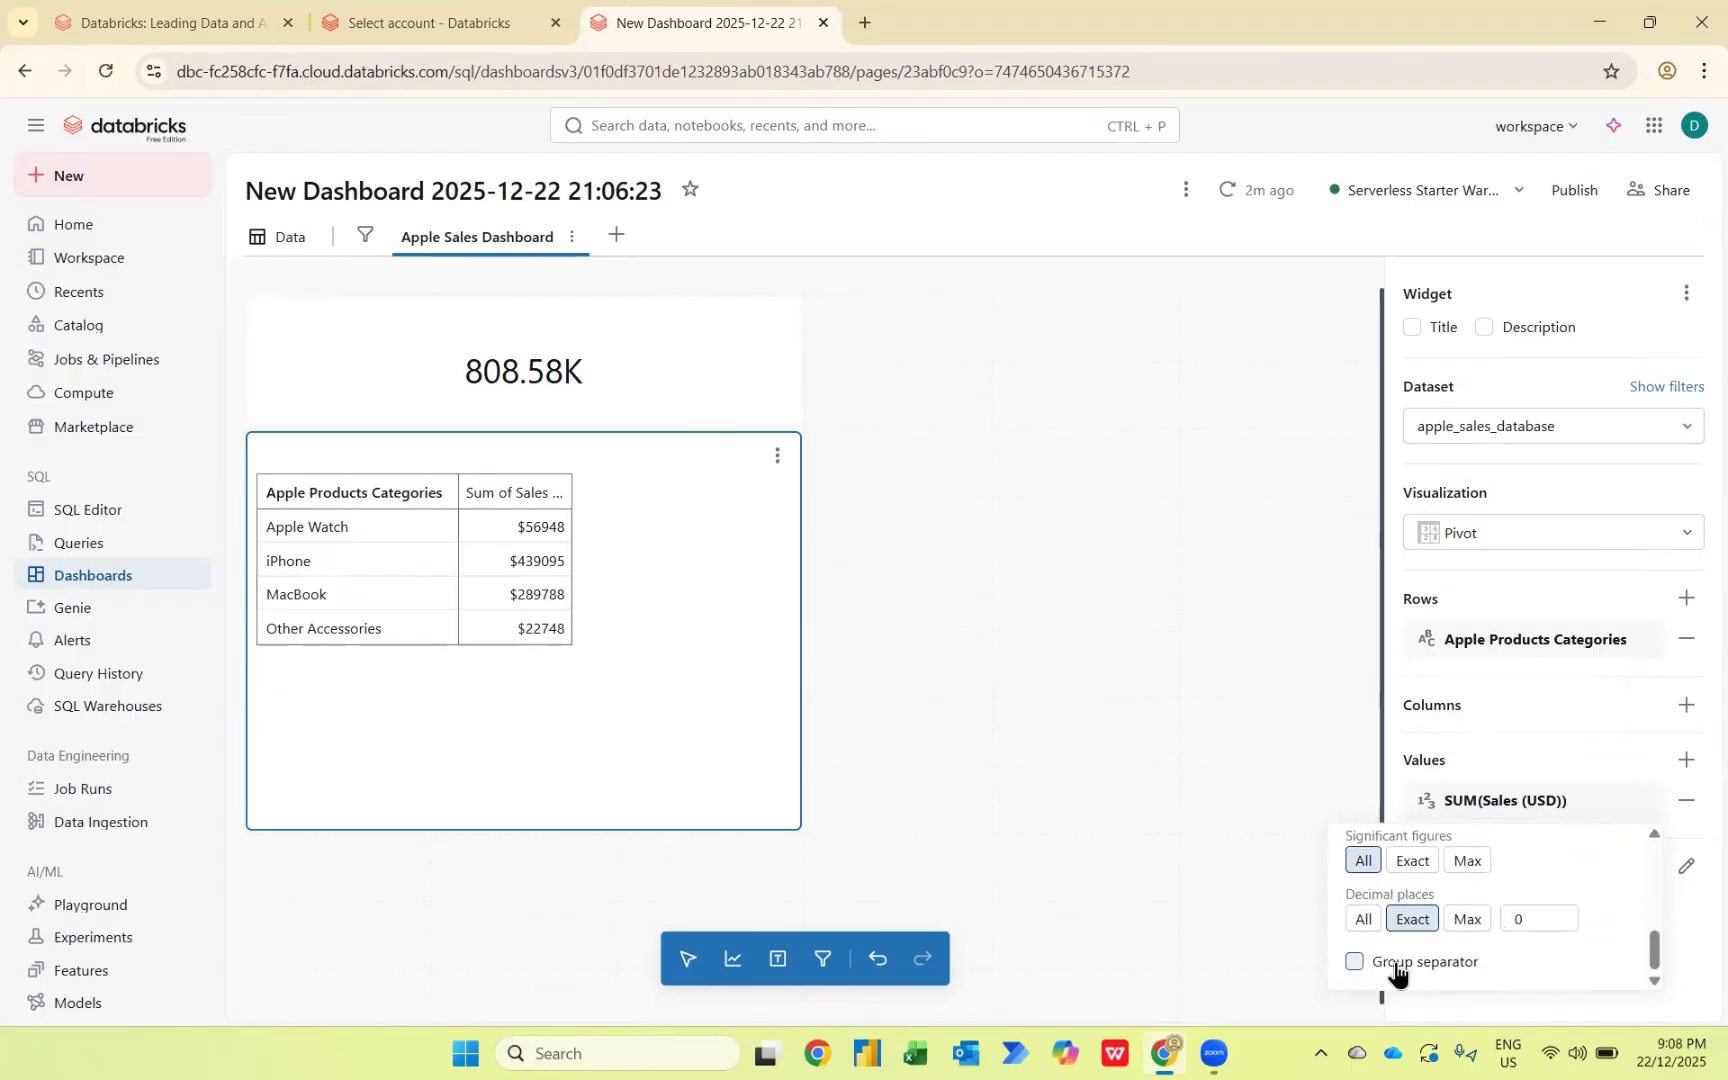
{"action": "left_click", "coordinate": [1397, 970]}
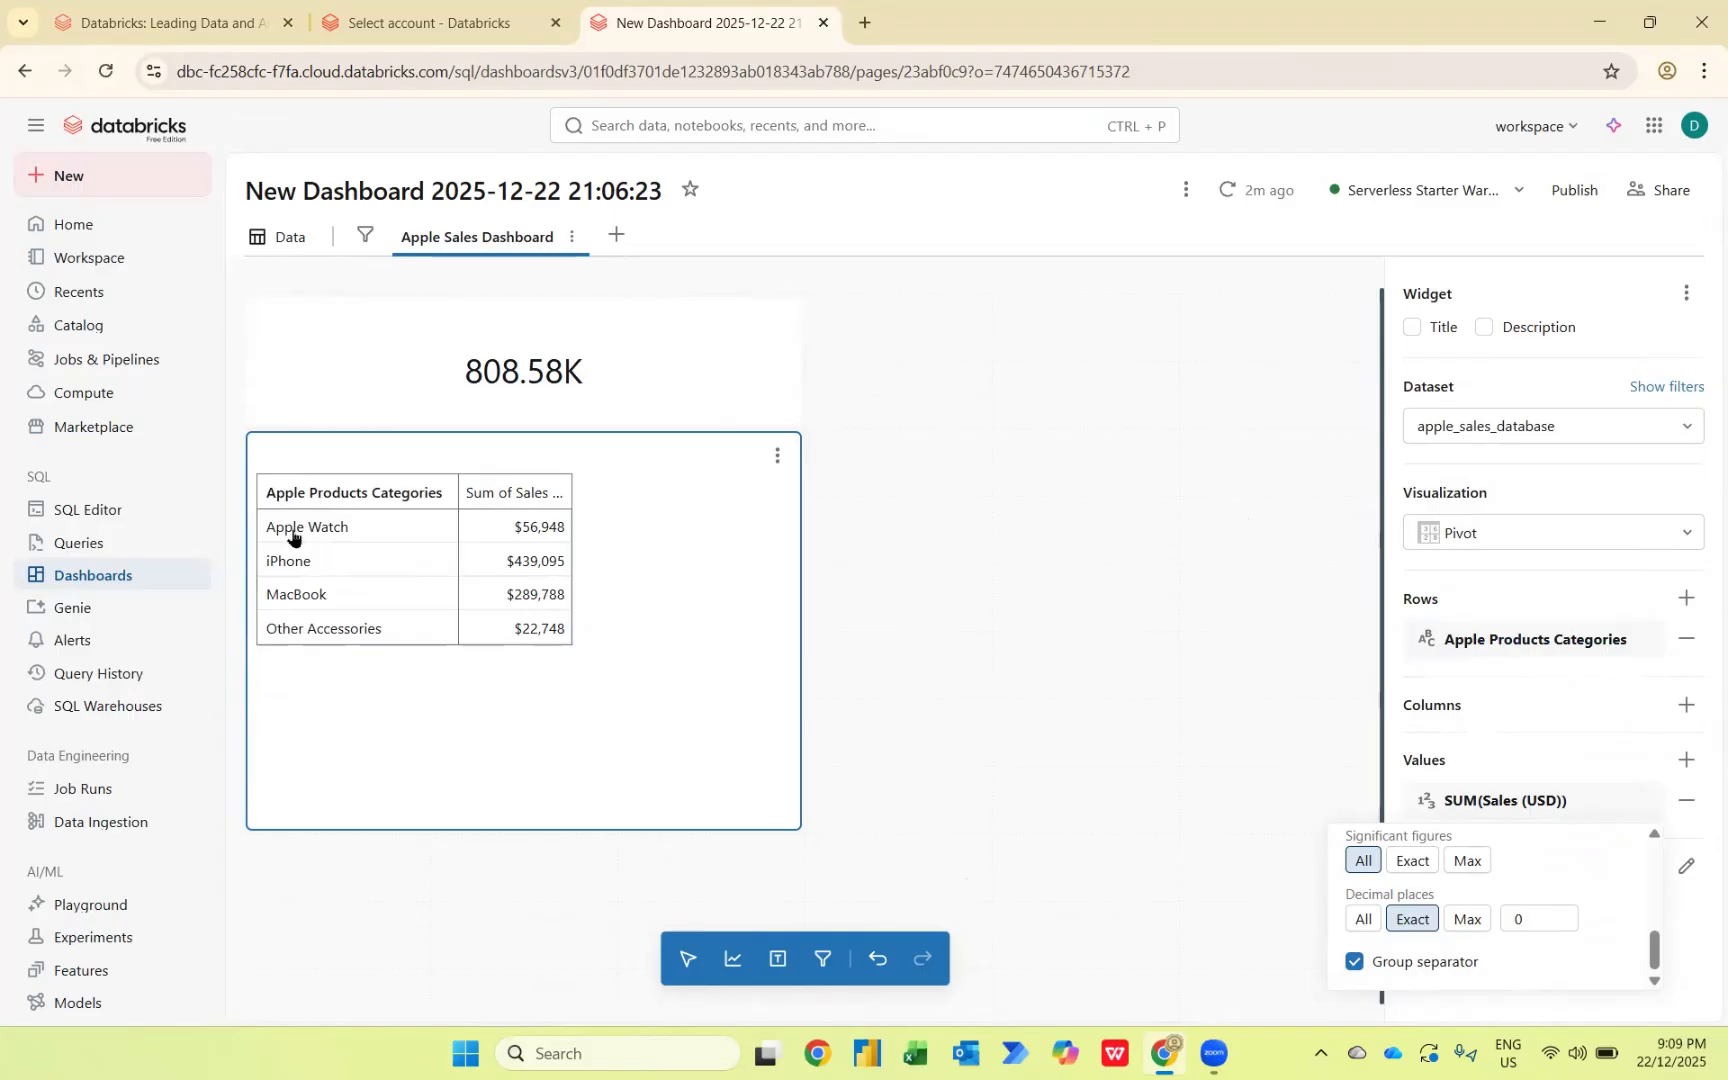
Step: Sort the pivot's product categories by value in descending order and reduce the widget's height to fit the table
{"action": "left_click", "coordinate": [1569, 640]}
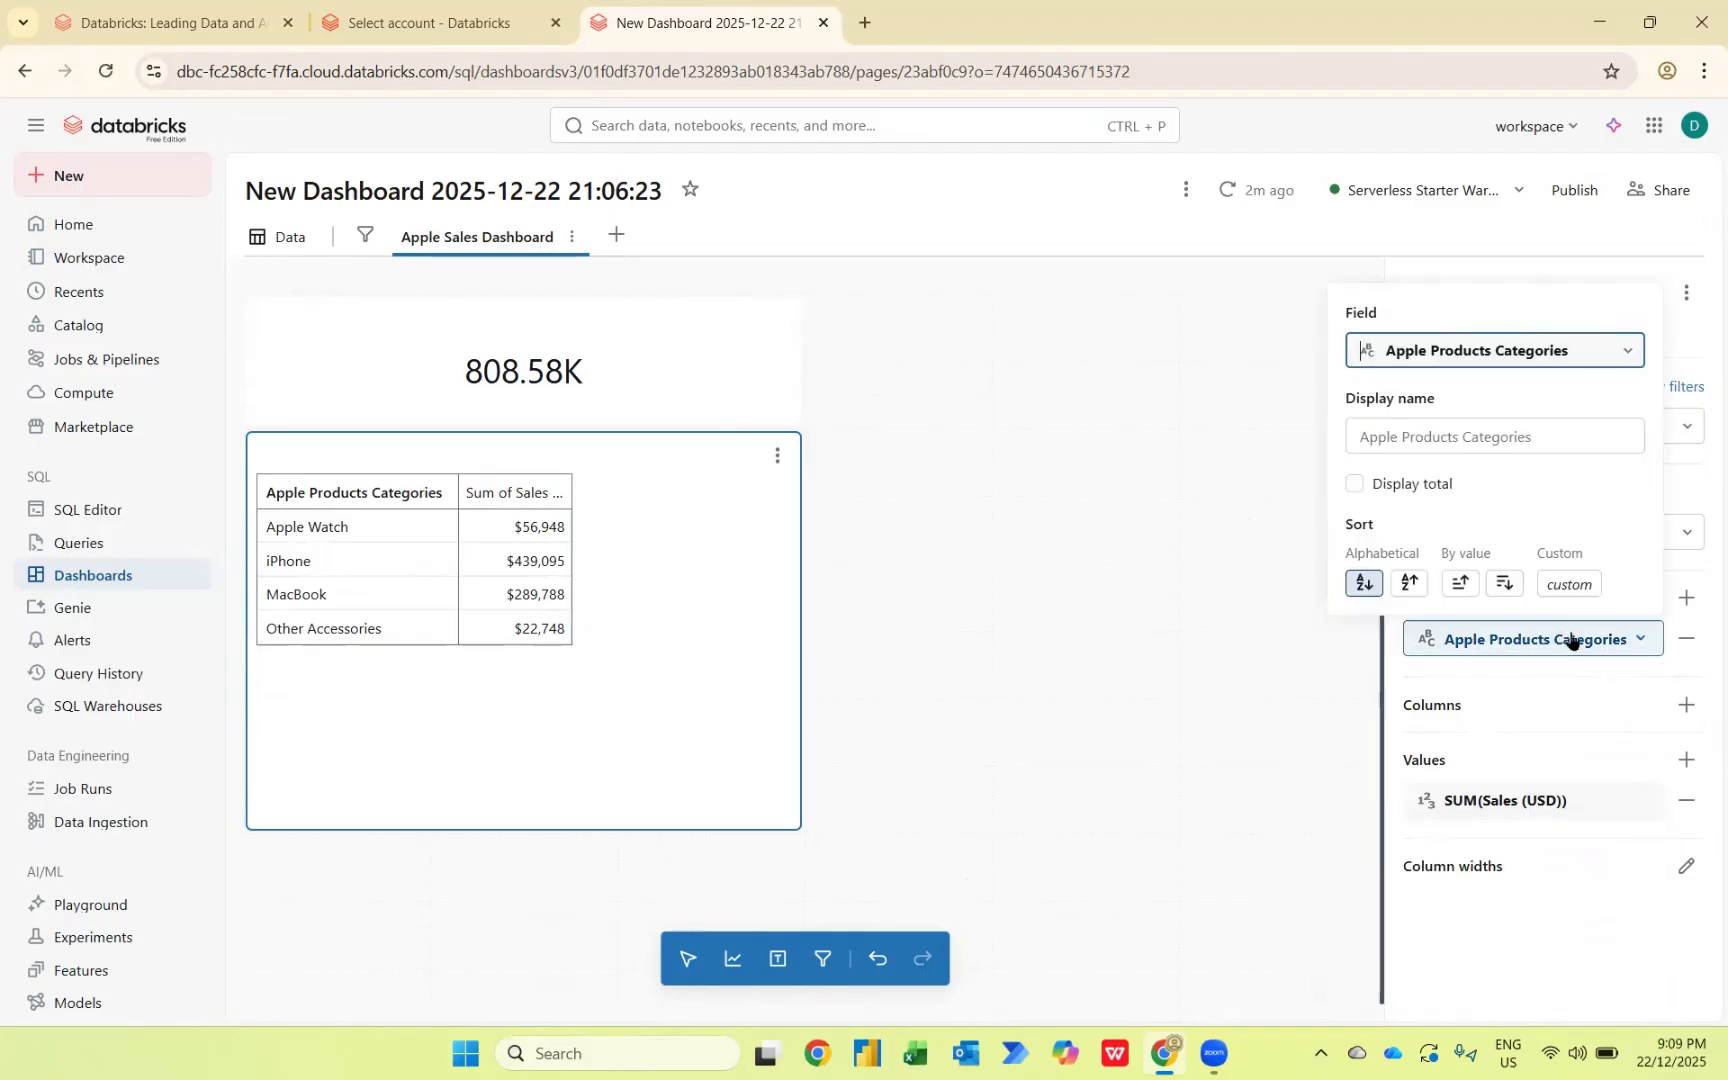
{"action": "left_click", "coordinate": [1506, 588]}
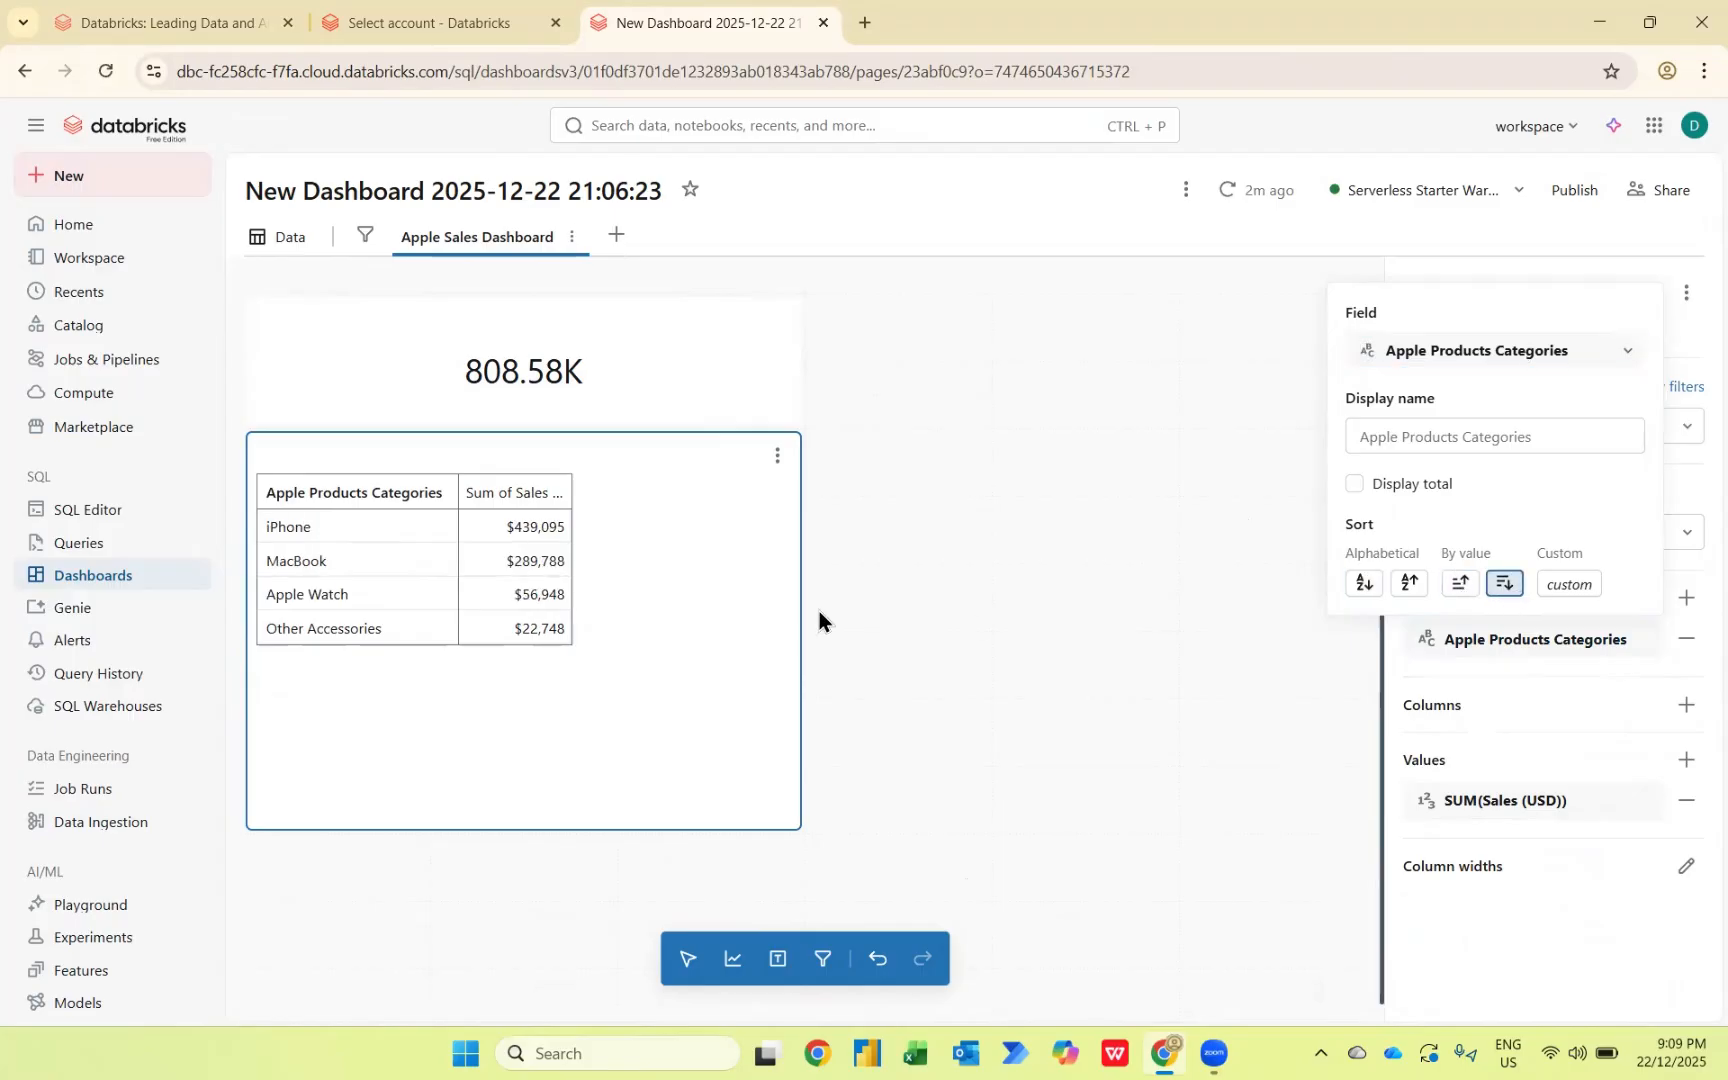
{"action": "left_click_drag", "start_coordinate": [791, 824], "coordinate": [787, 680]}
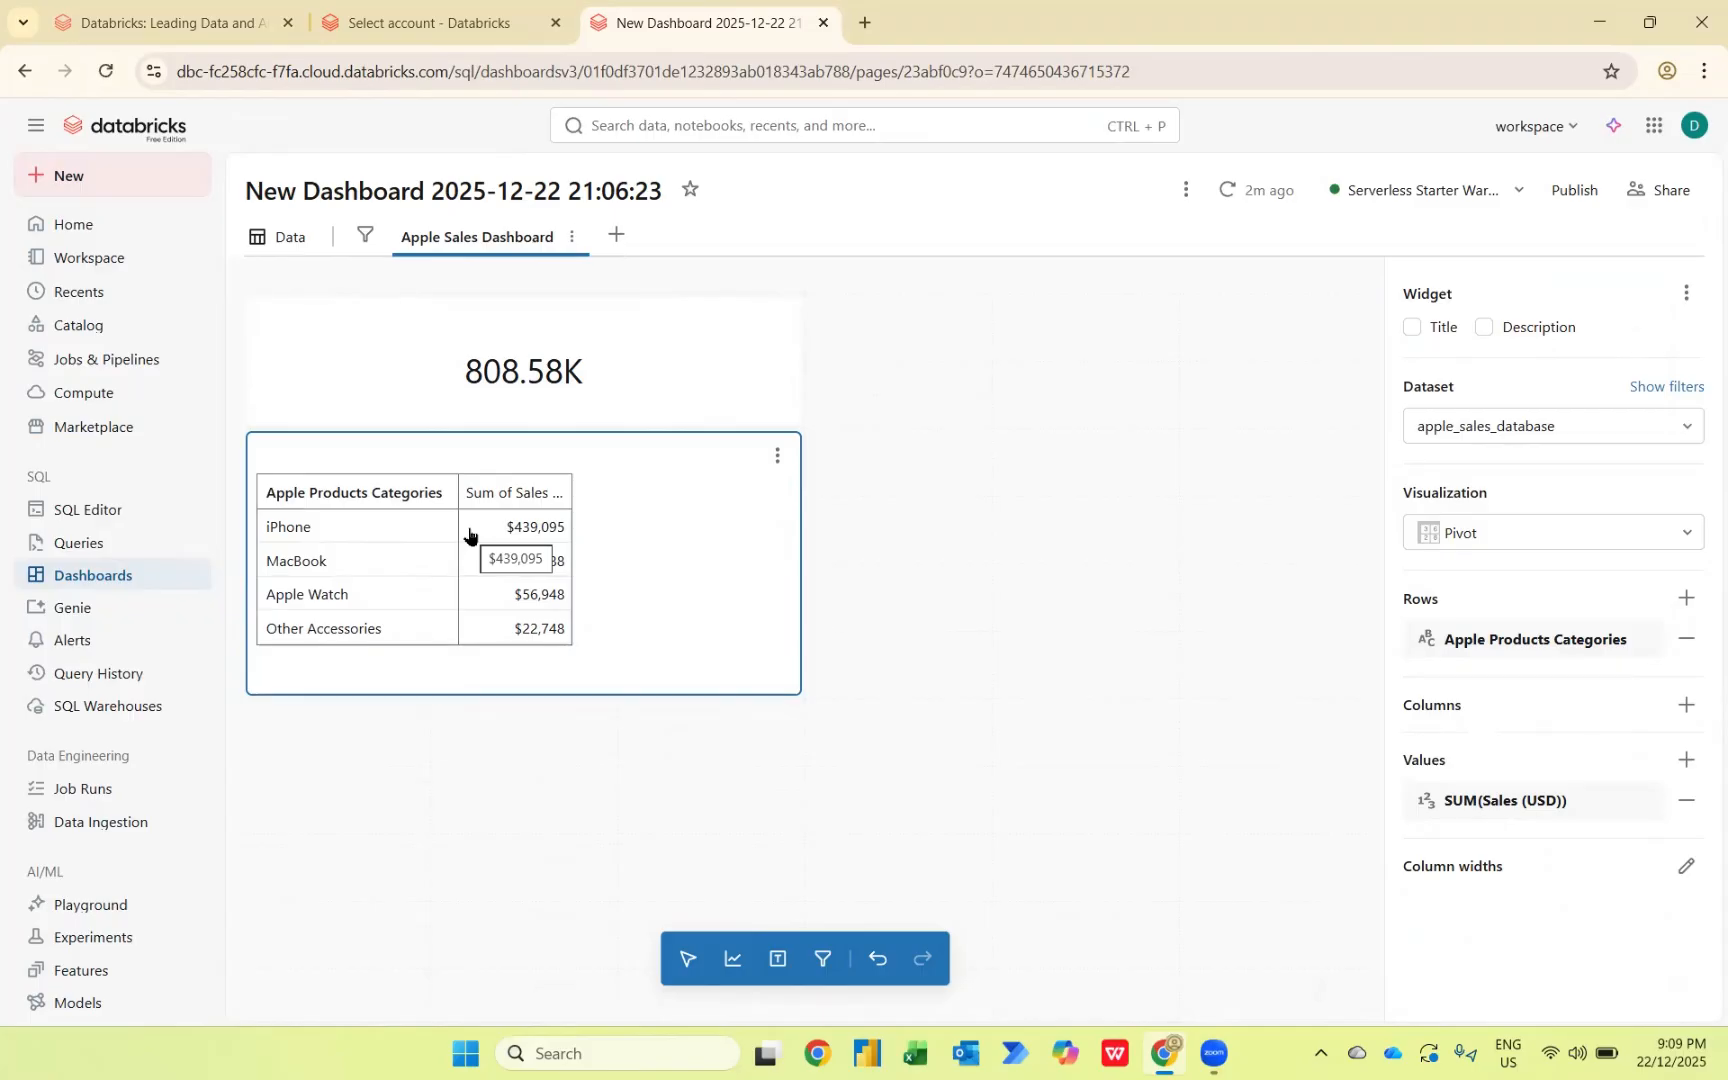
{"action": "left_click", "coordinate": [1002, 345]}
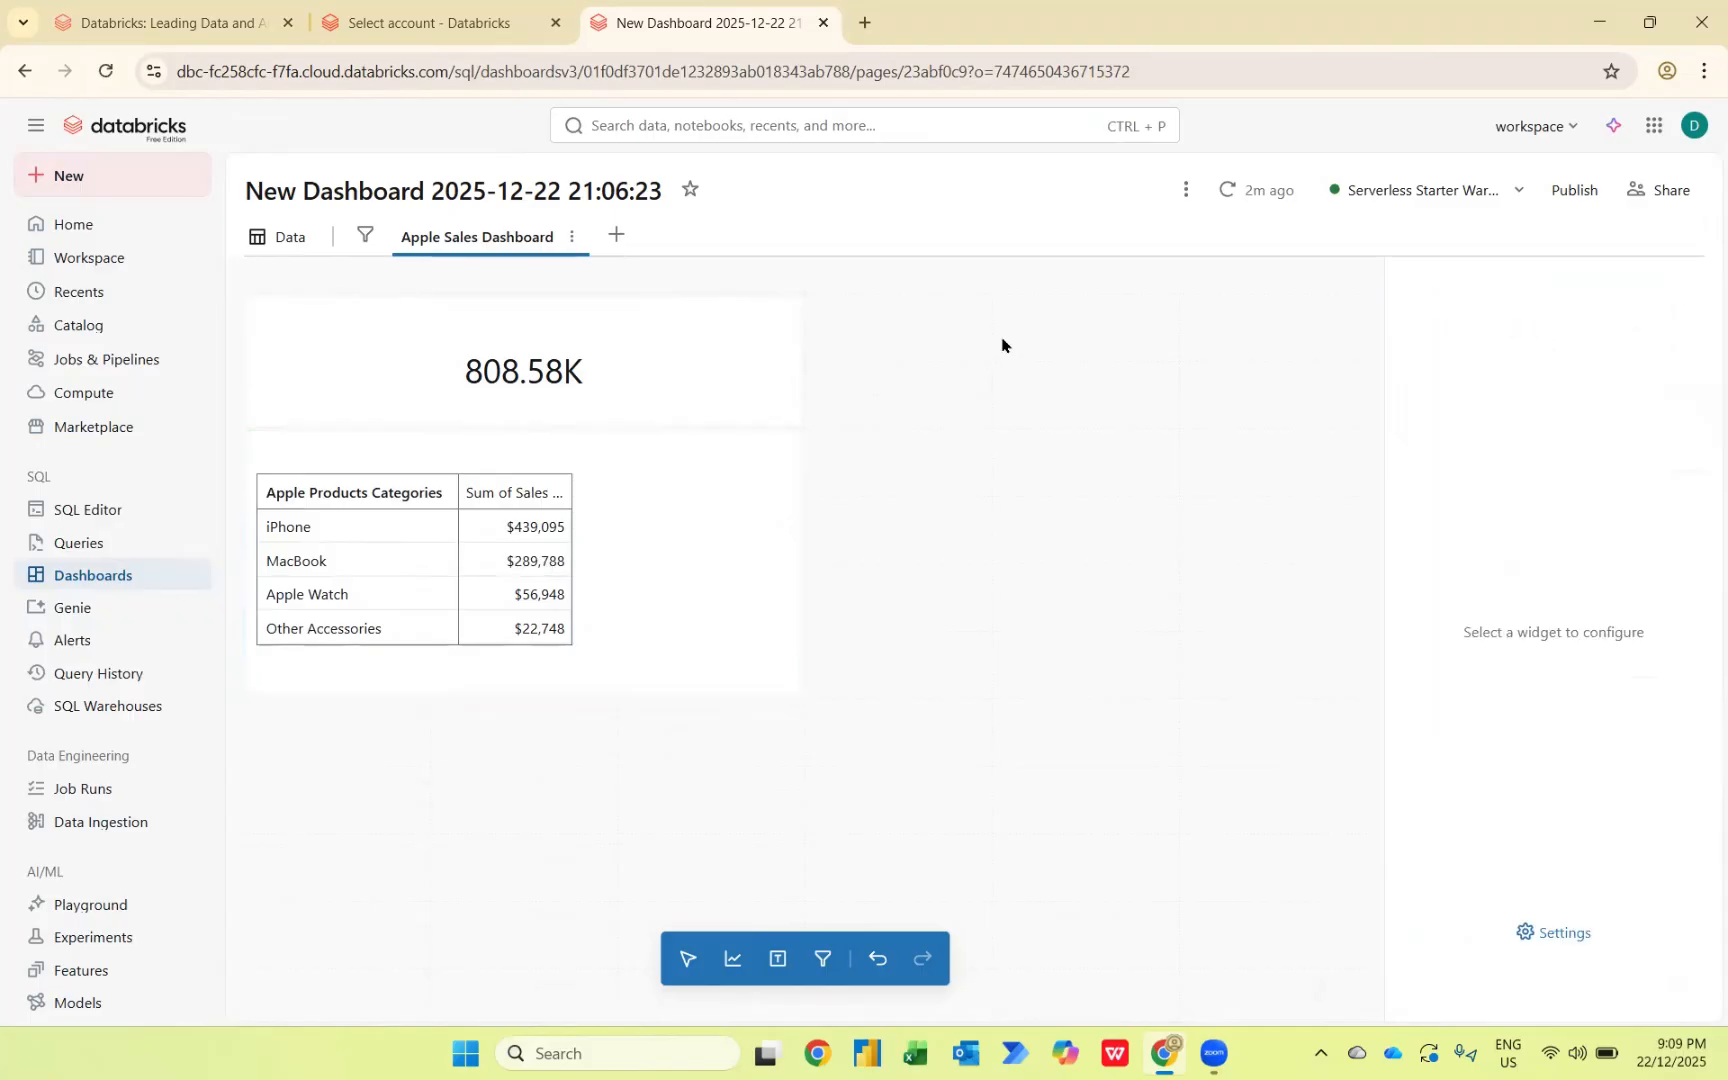
Step: Add a third visualization to the right of the counter and pivot, and set its type to Pie
{"action": "left_click", "coordinate": [733, 958]}
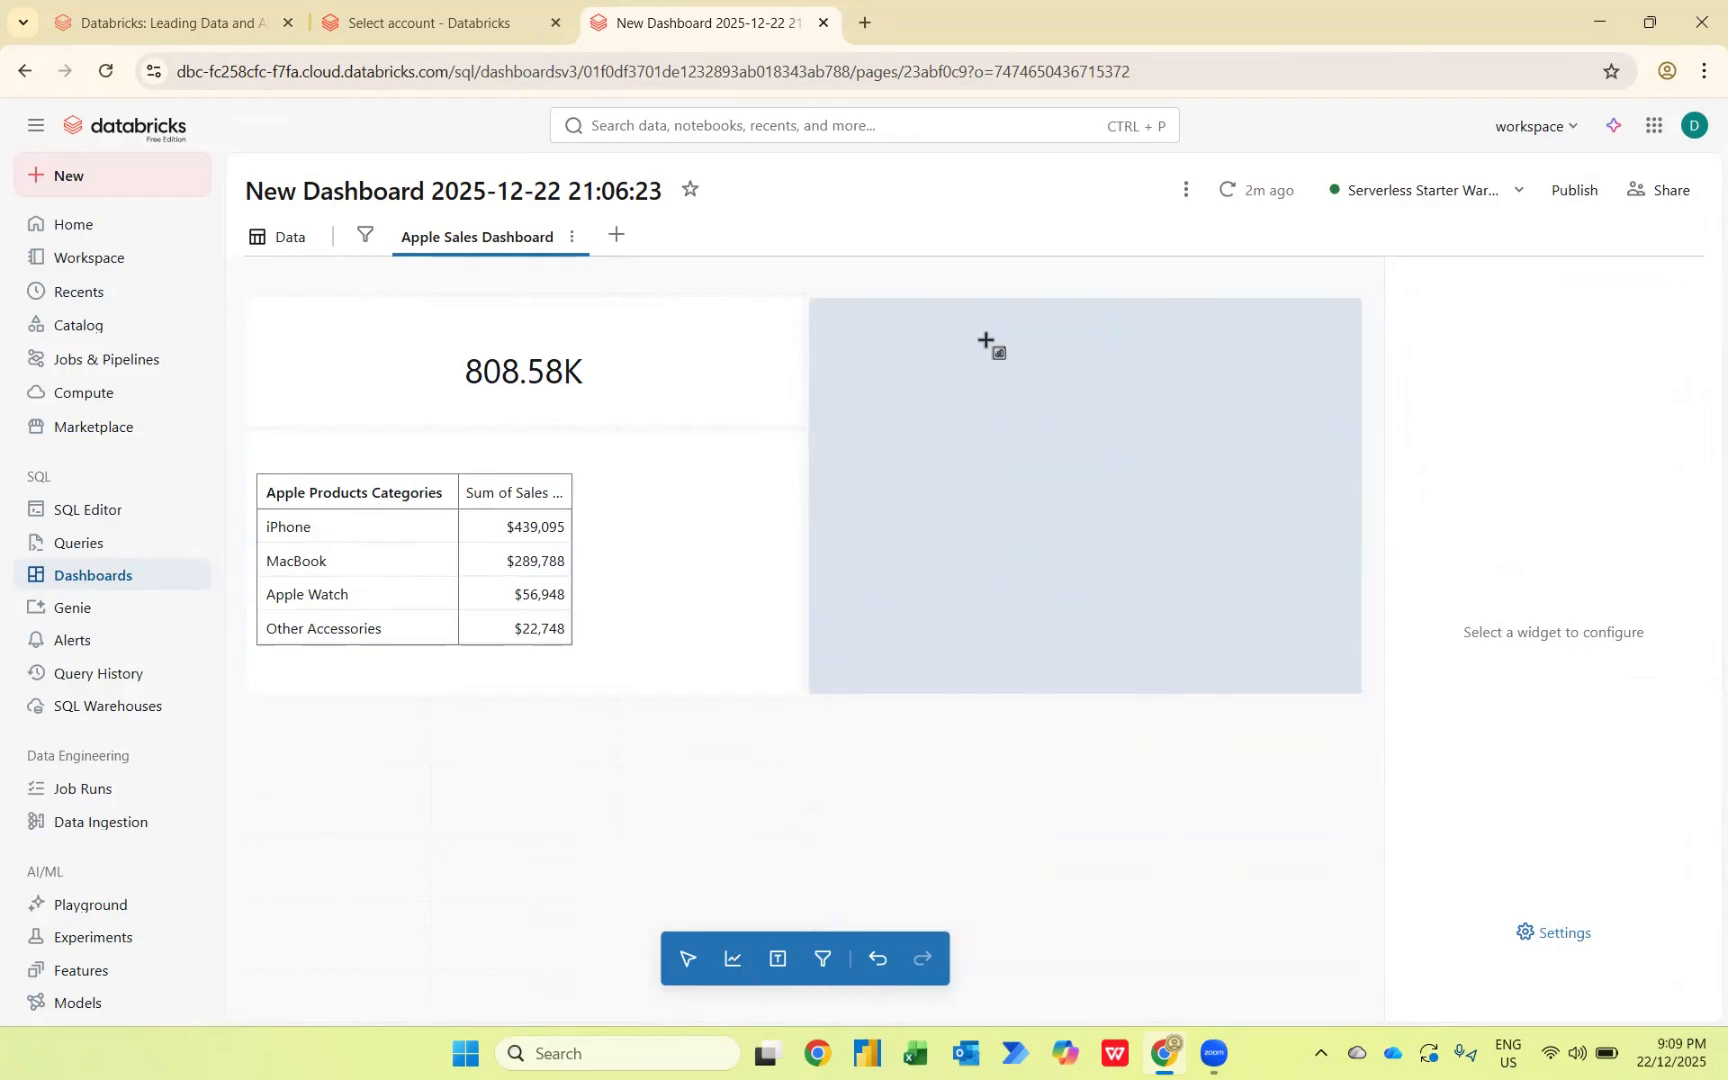
{"action": "left_click", "coordinate": [988, 343]}
{"action": "left_click", "coordinate": [1490, 529]}
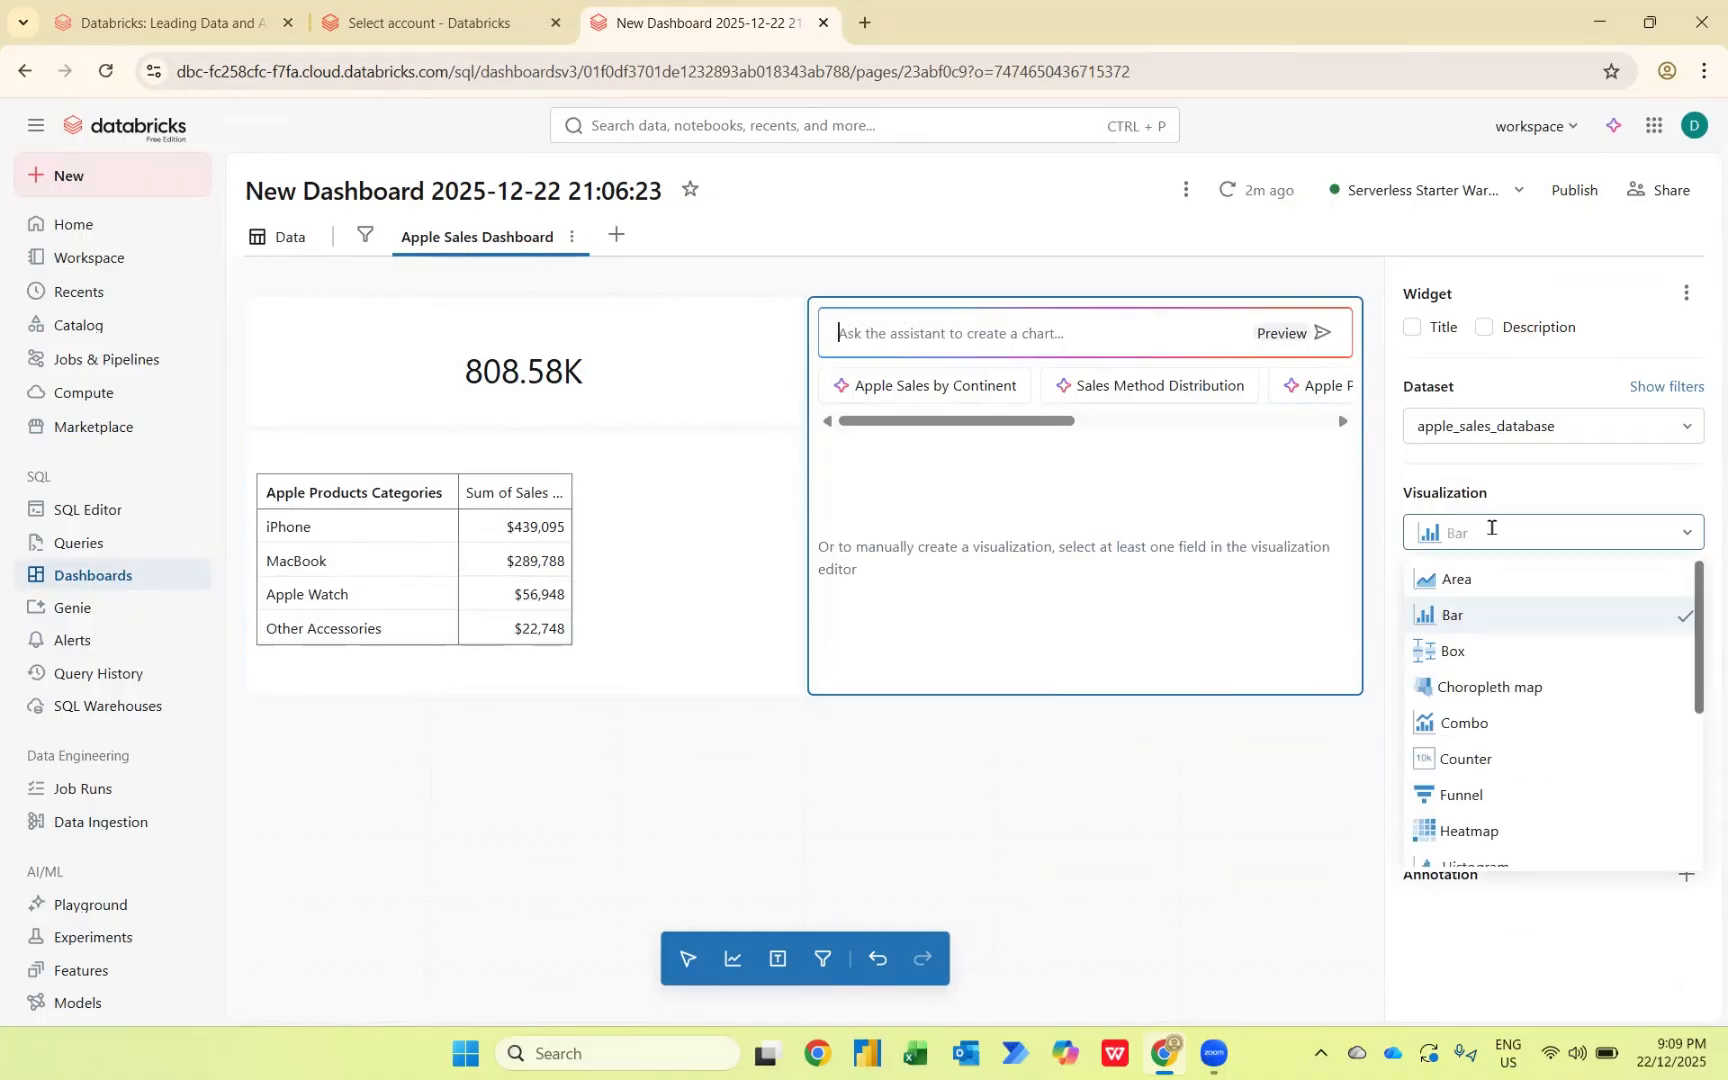
{"action": "scroll", "coordinate": [1538, 730], "scroll_direction": "down", "scroll_amount": 2}
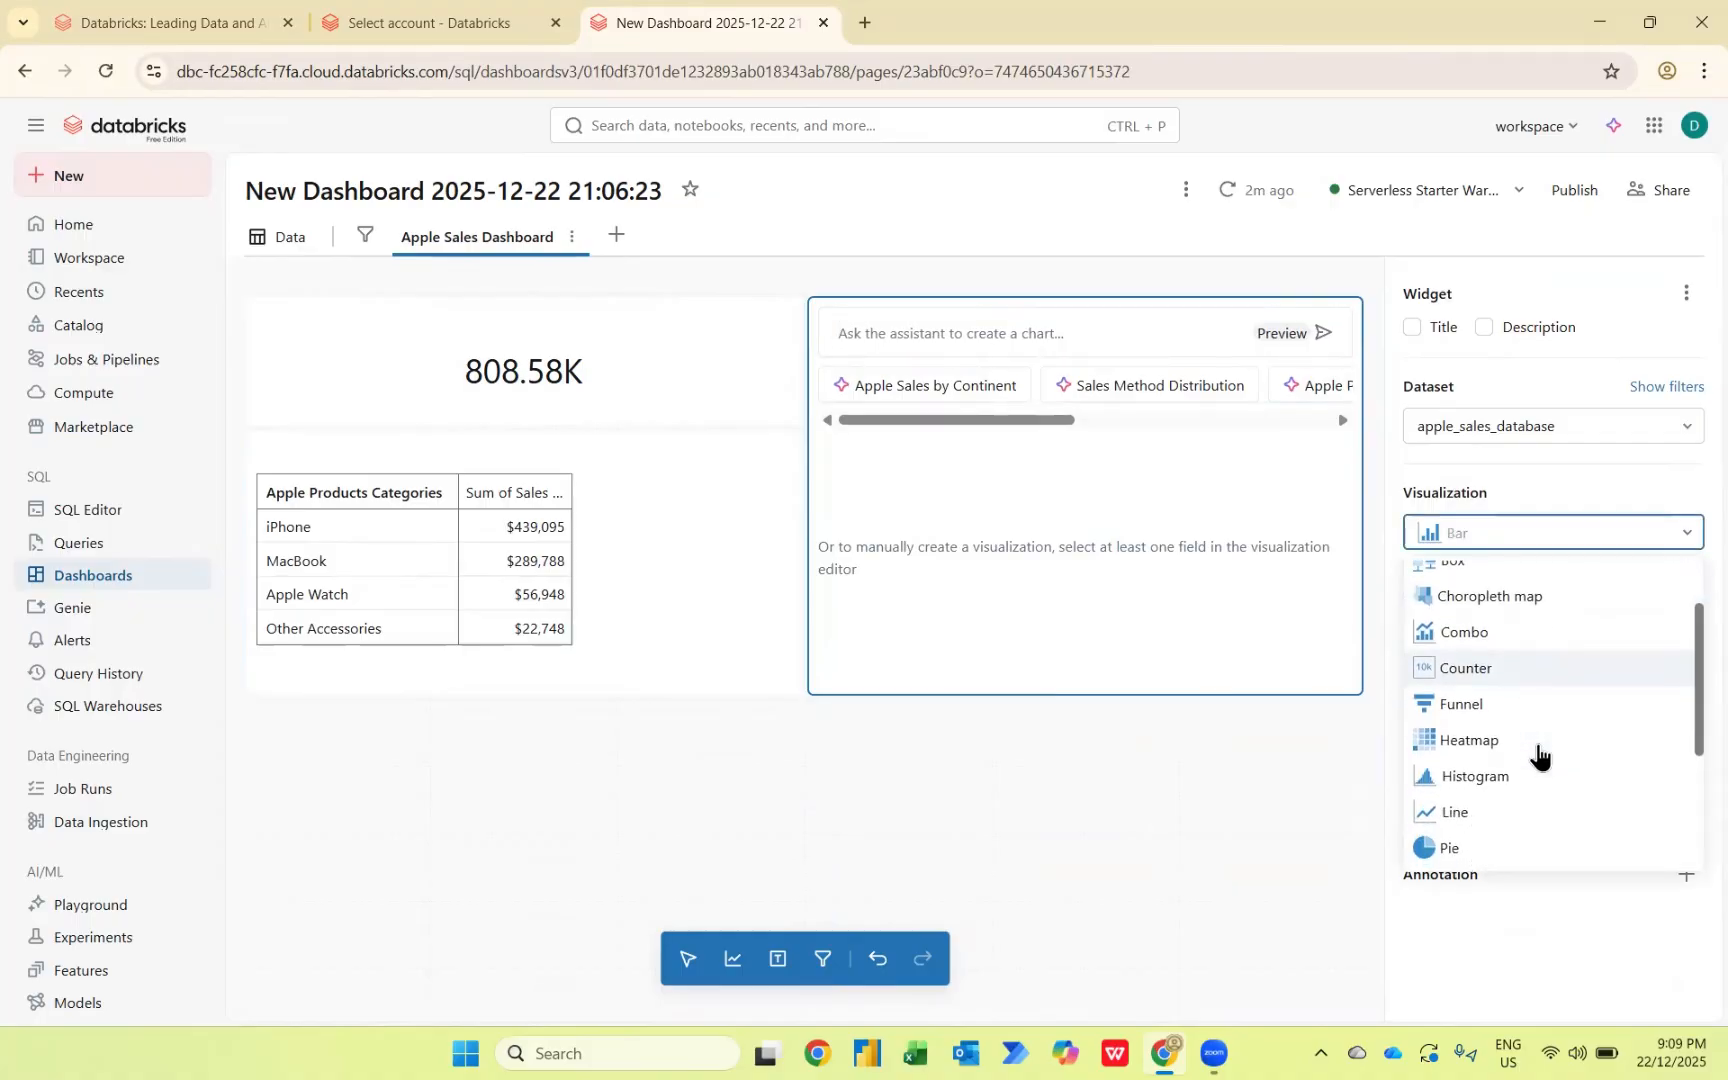
{"action": "left_click", "coordinate": [1484, 820]}
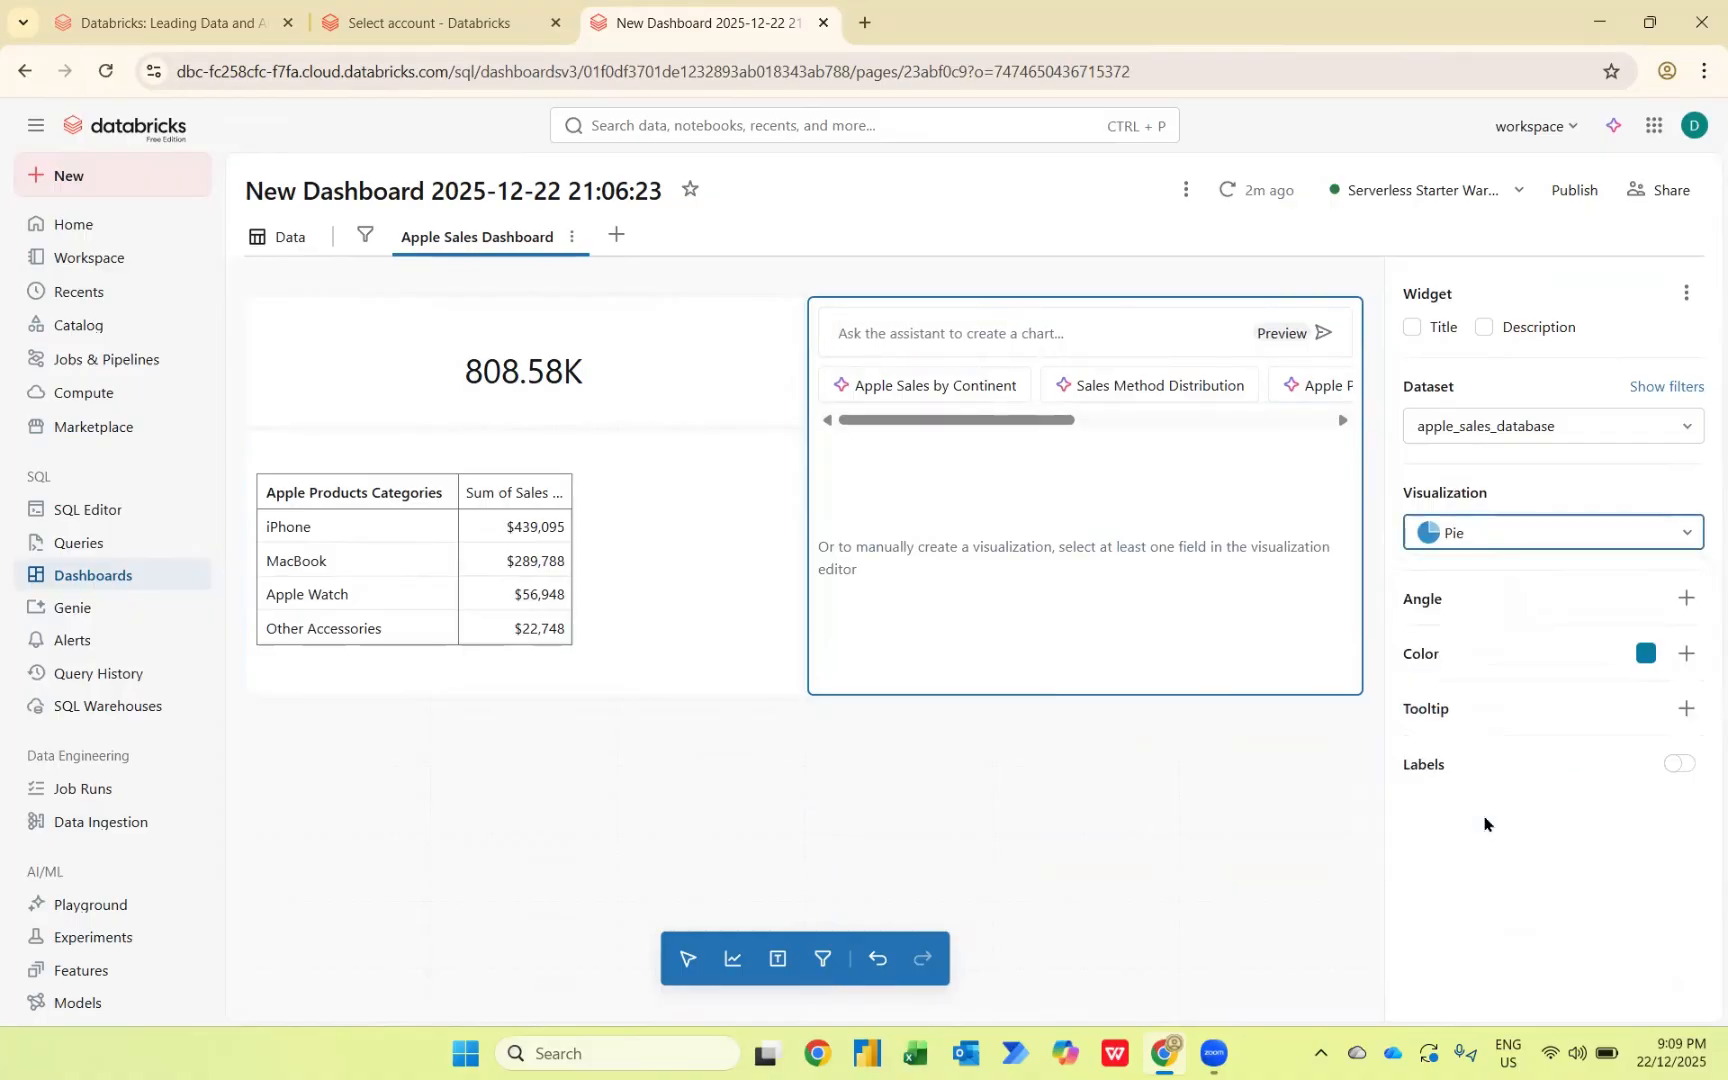
Step: Set the pie chart's angle to the sum of Sales (USD) and color its slices by Sales Method
{"action": "left_click", "coordinate": [1174, 557]}
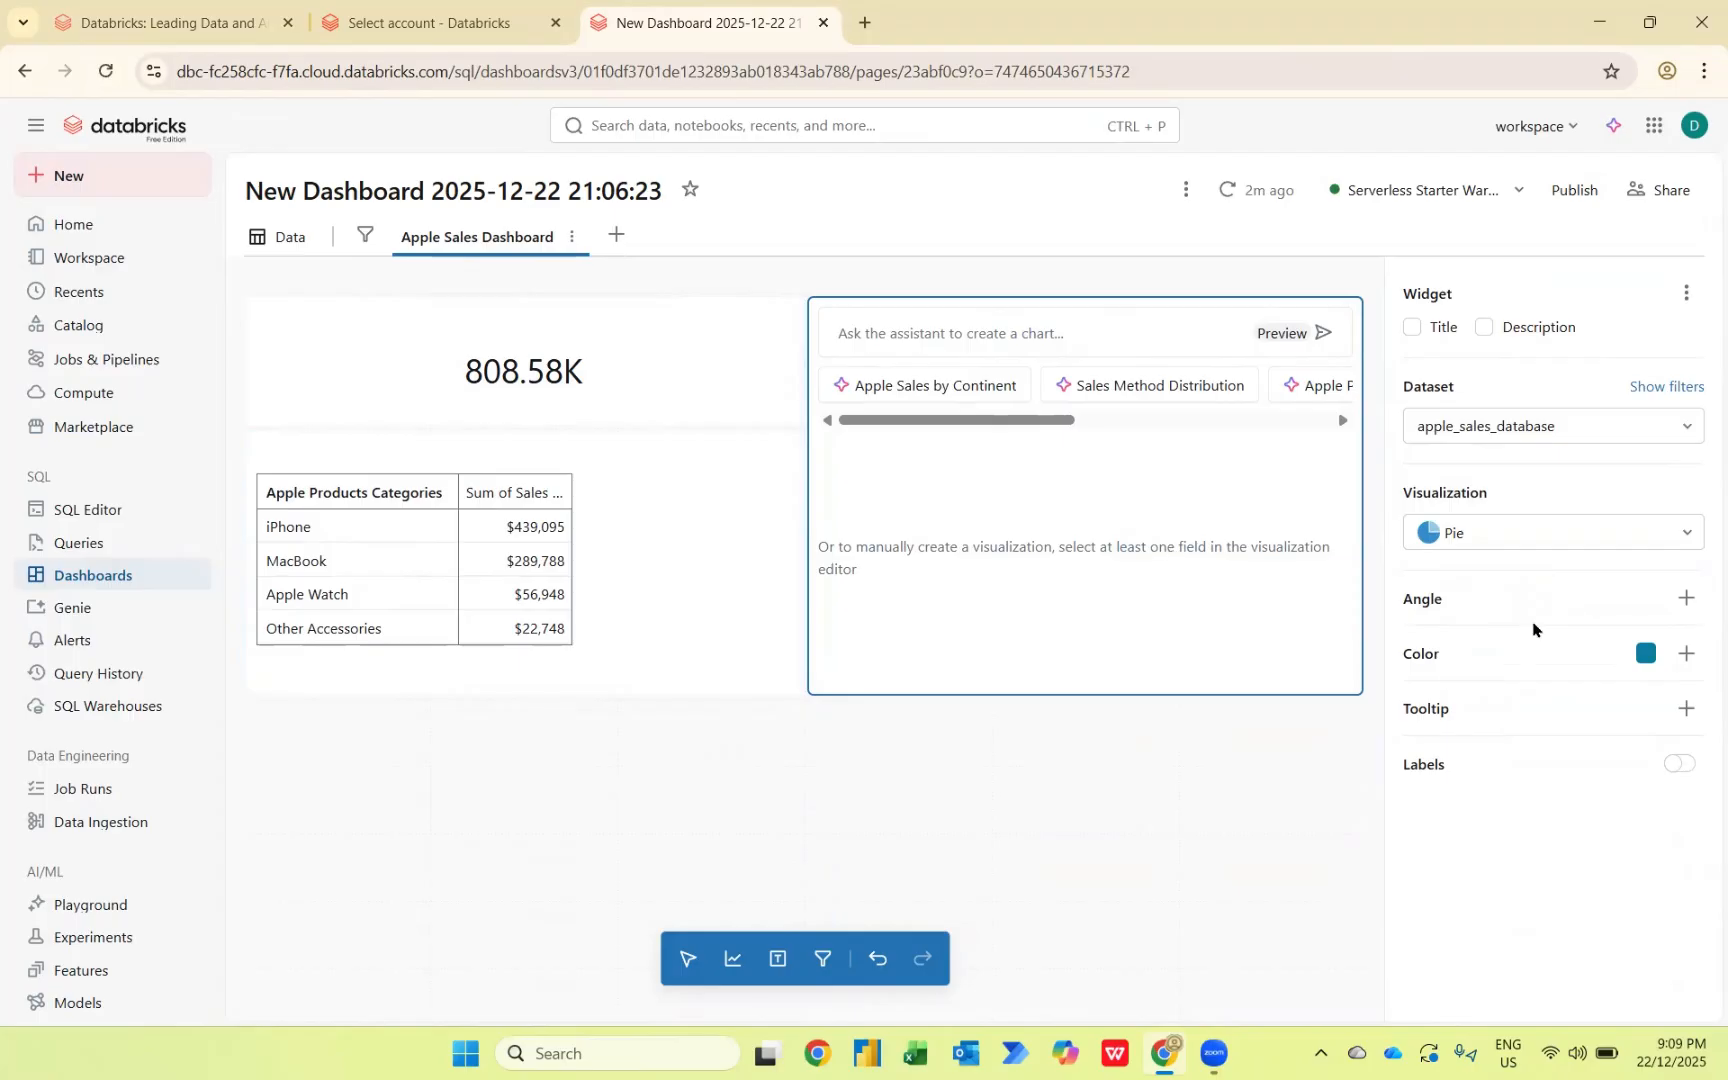
{"action": "left_click", "coordinate": [1686, 600]}
{"action": "left_click", "coordinate": [1538, 792]}
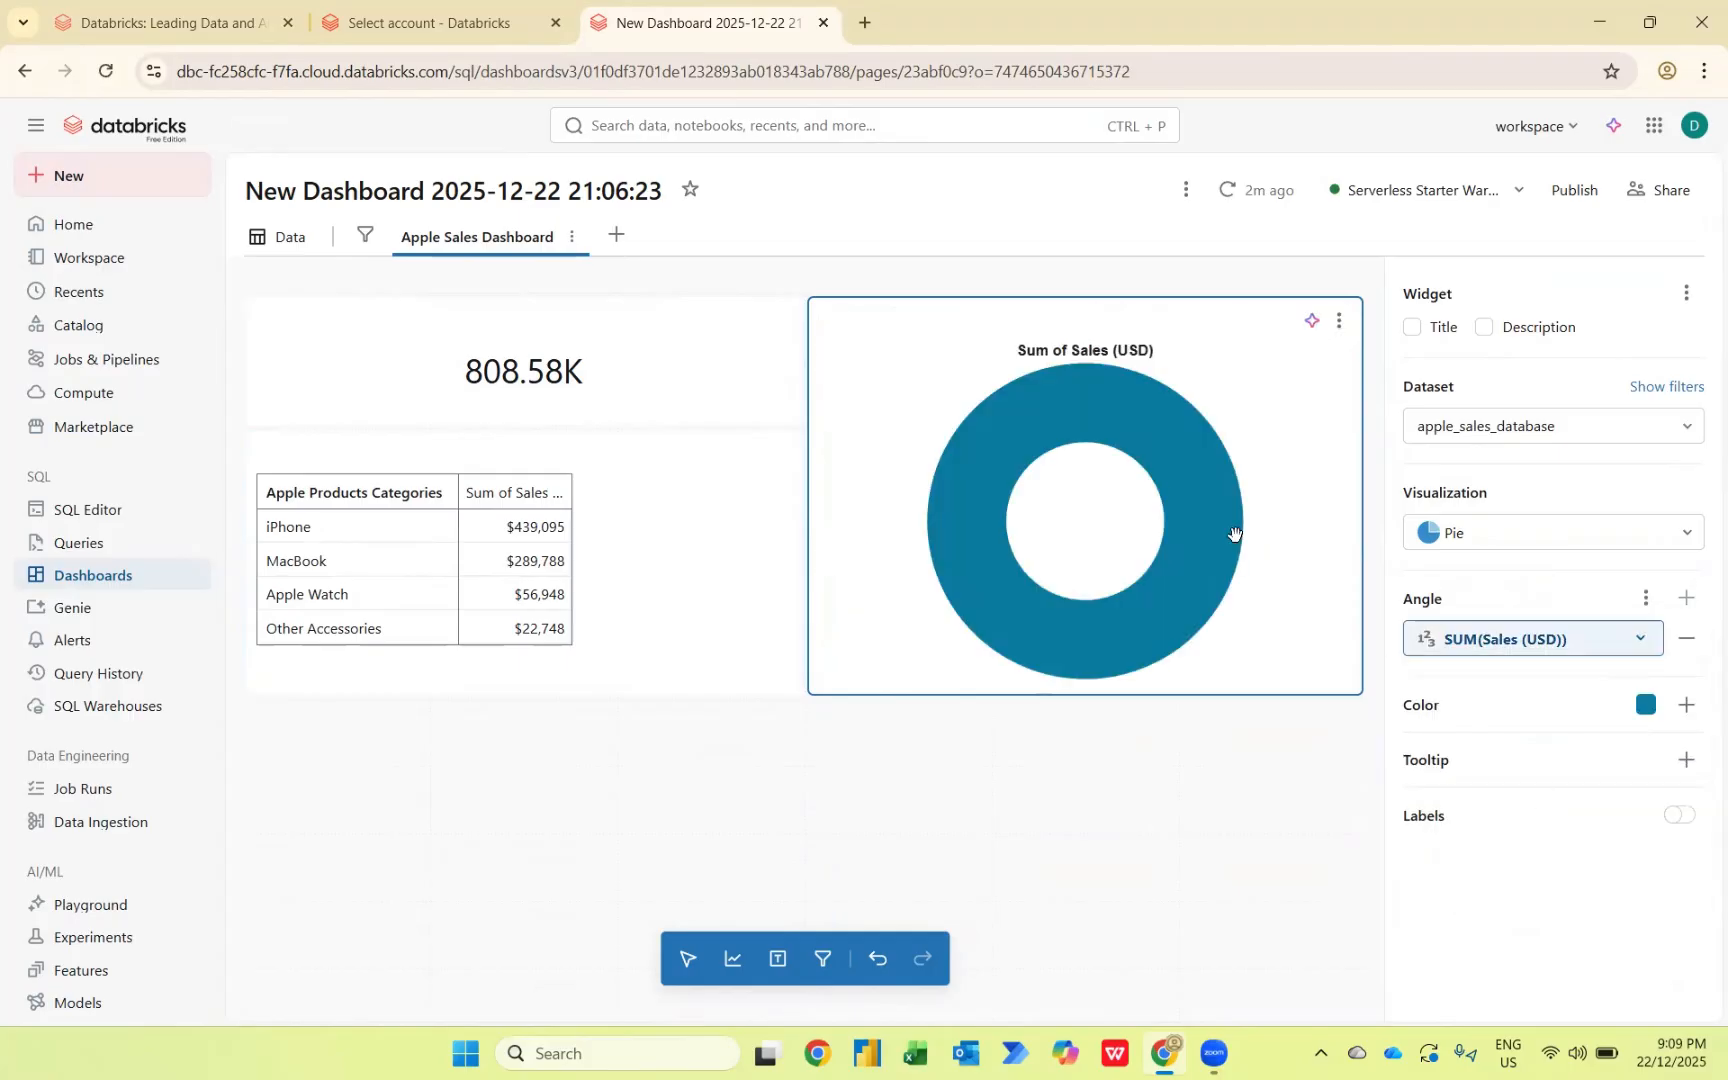
{"action": "left_click", "coordinate": [1681, 716]}
{"action": "scroll", "coordinate": [1574, 890], "scroll_direction": "down", "scroll_amount": 3}
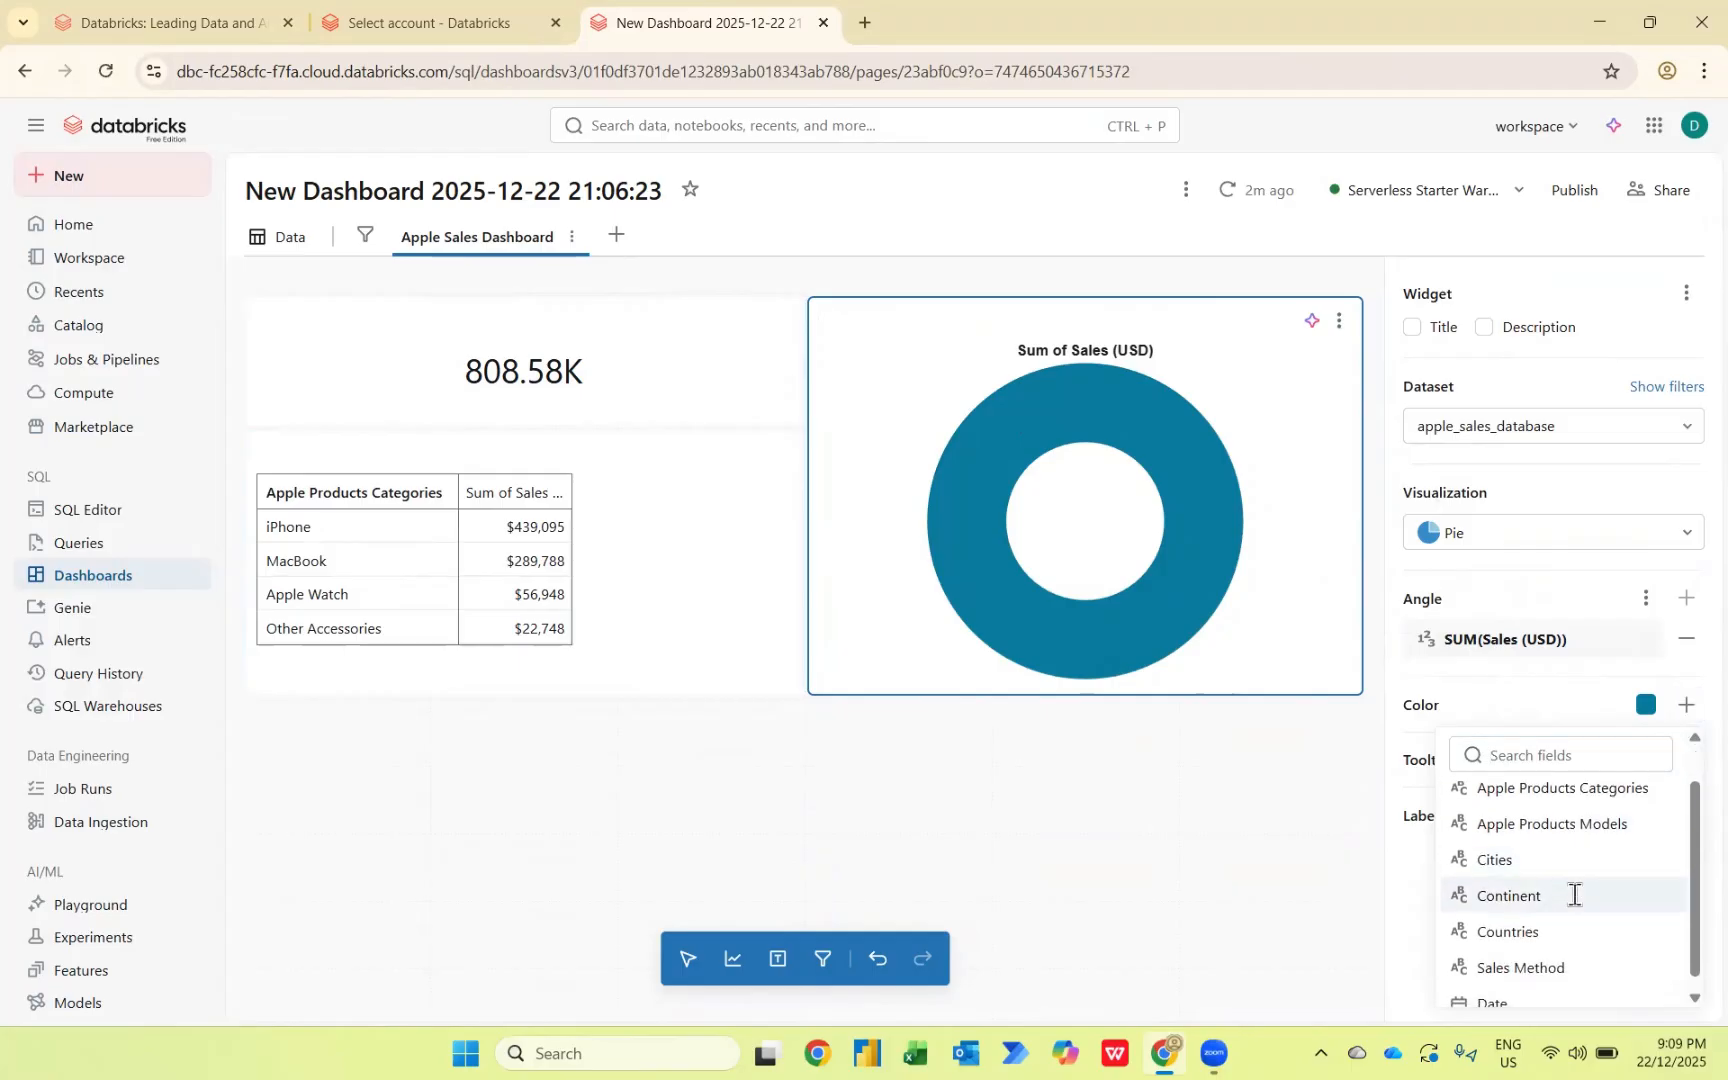
{"action": "left_click", "coordinate": [1540, 953]}
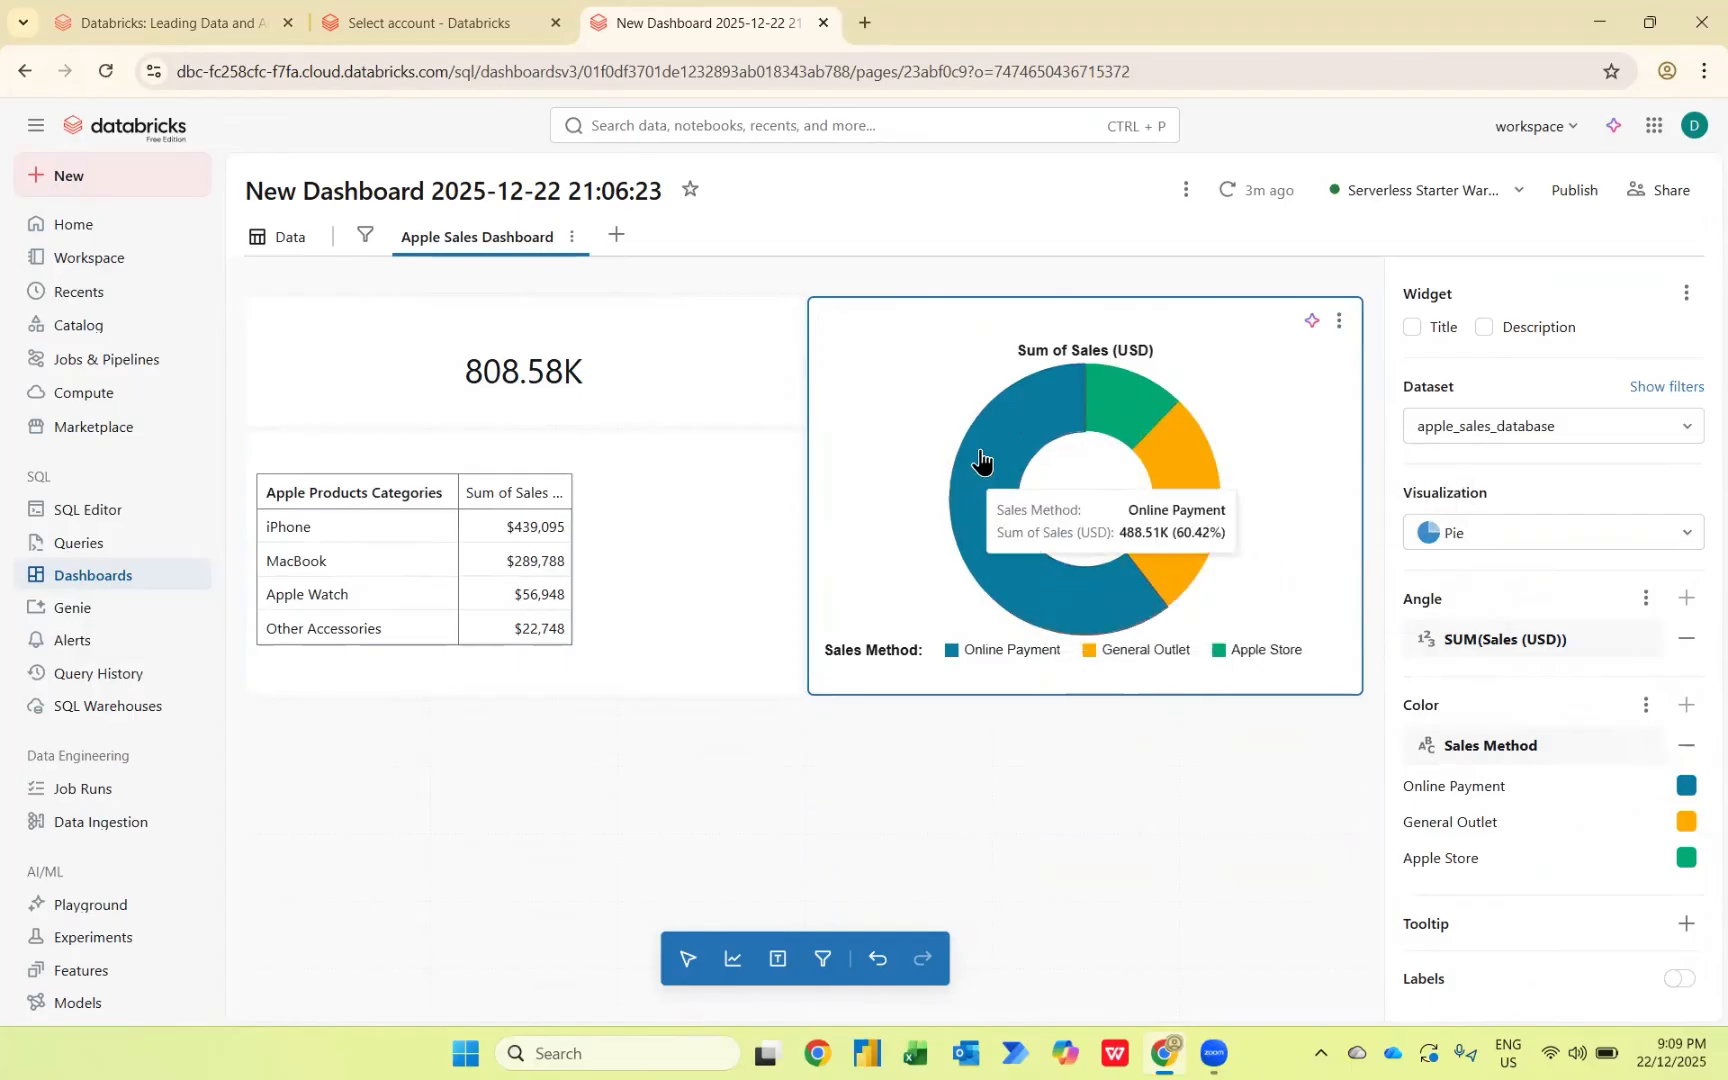
Step: Turn on labels for the pie chart's slices and check the chart's values
{"action": "mouse_move", "coordinate": [1136, 425]}
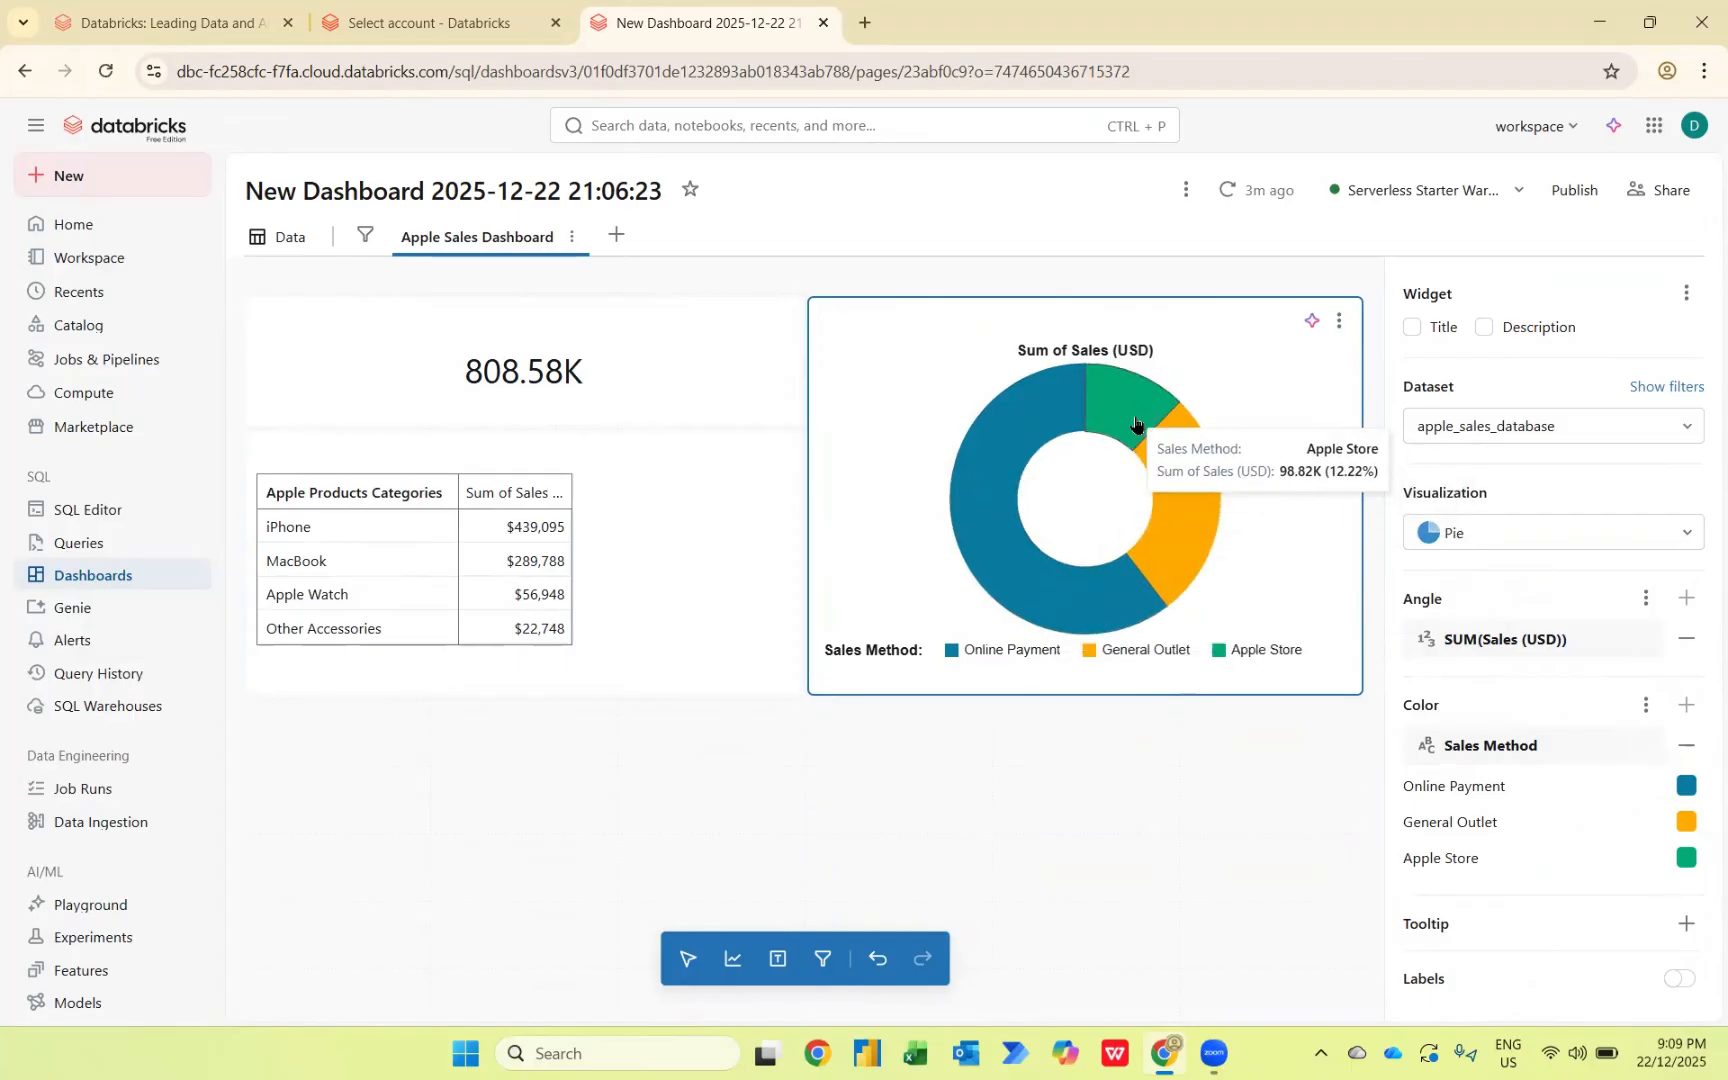
{"action": "left_click", "coordinate": [1677, 978]}
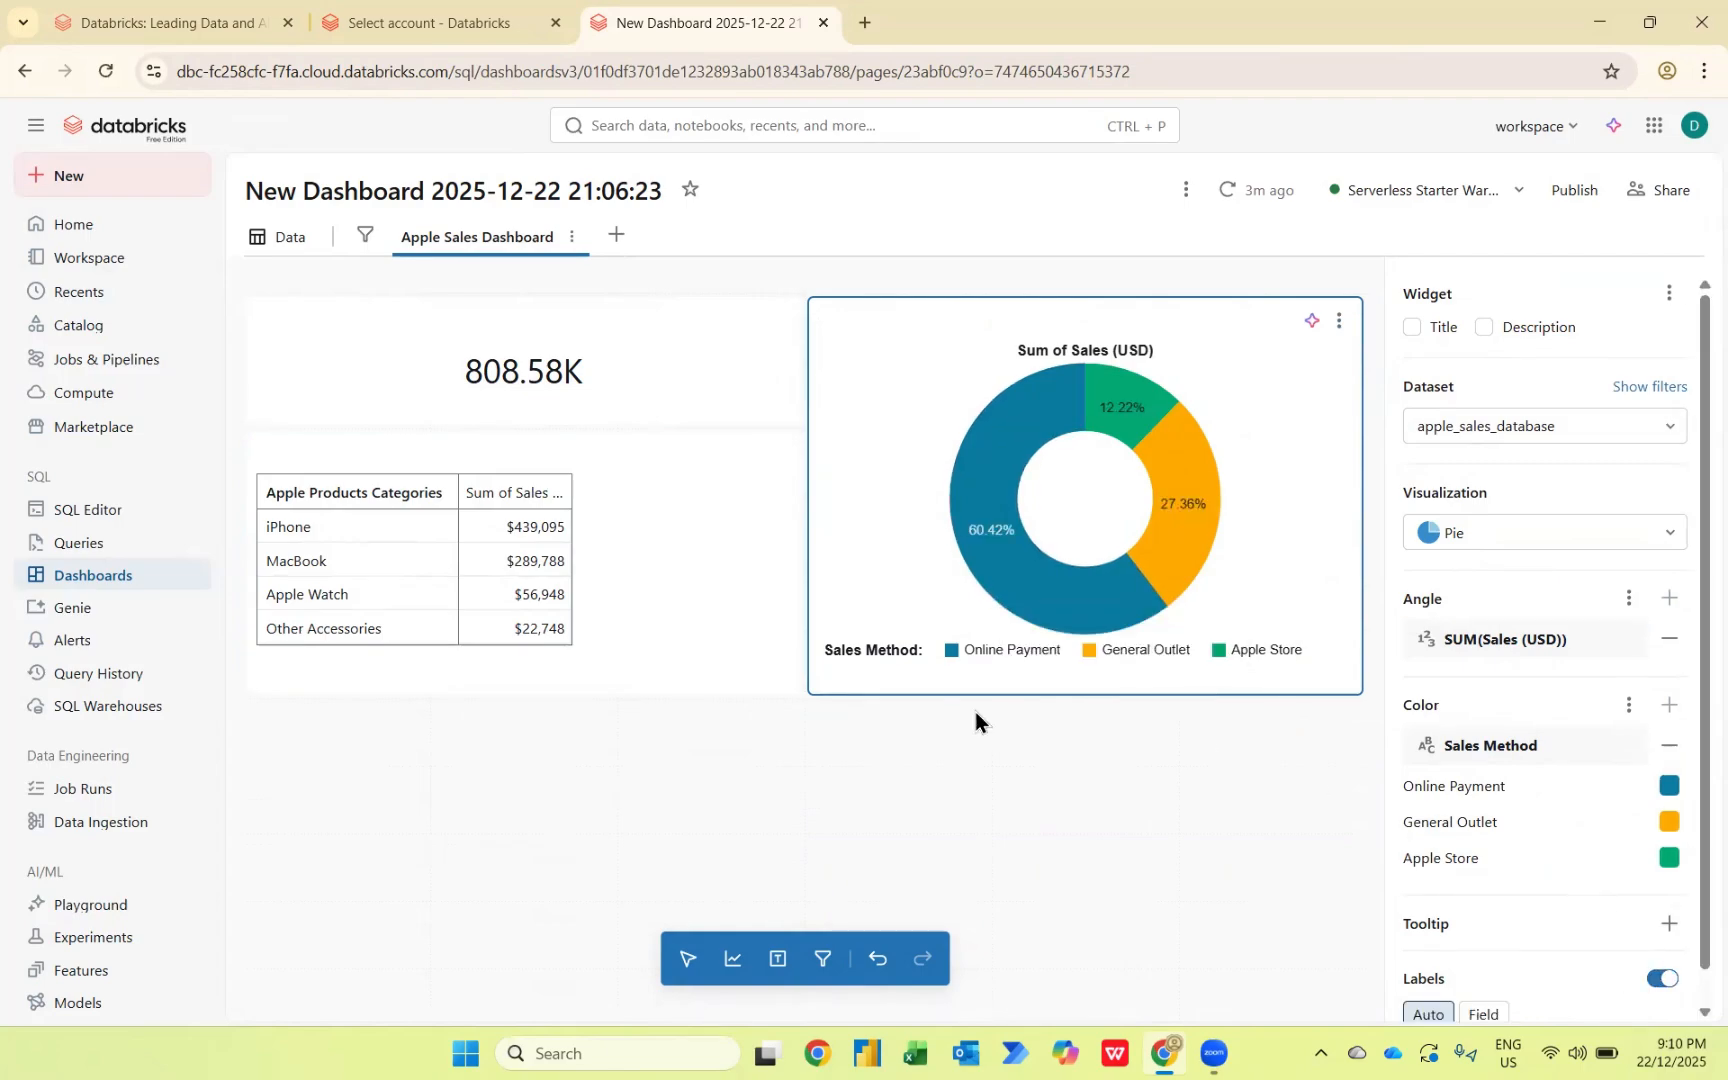
{"action": "mouse_move", "coordinate": [994, 500]}
{"action": "mouse_move", "coordinate": [1193, 522]}
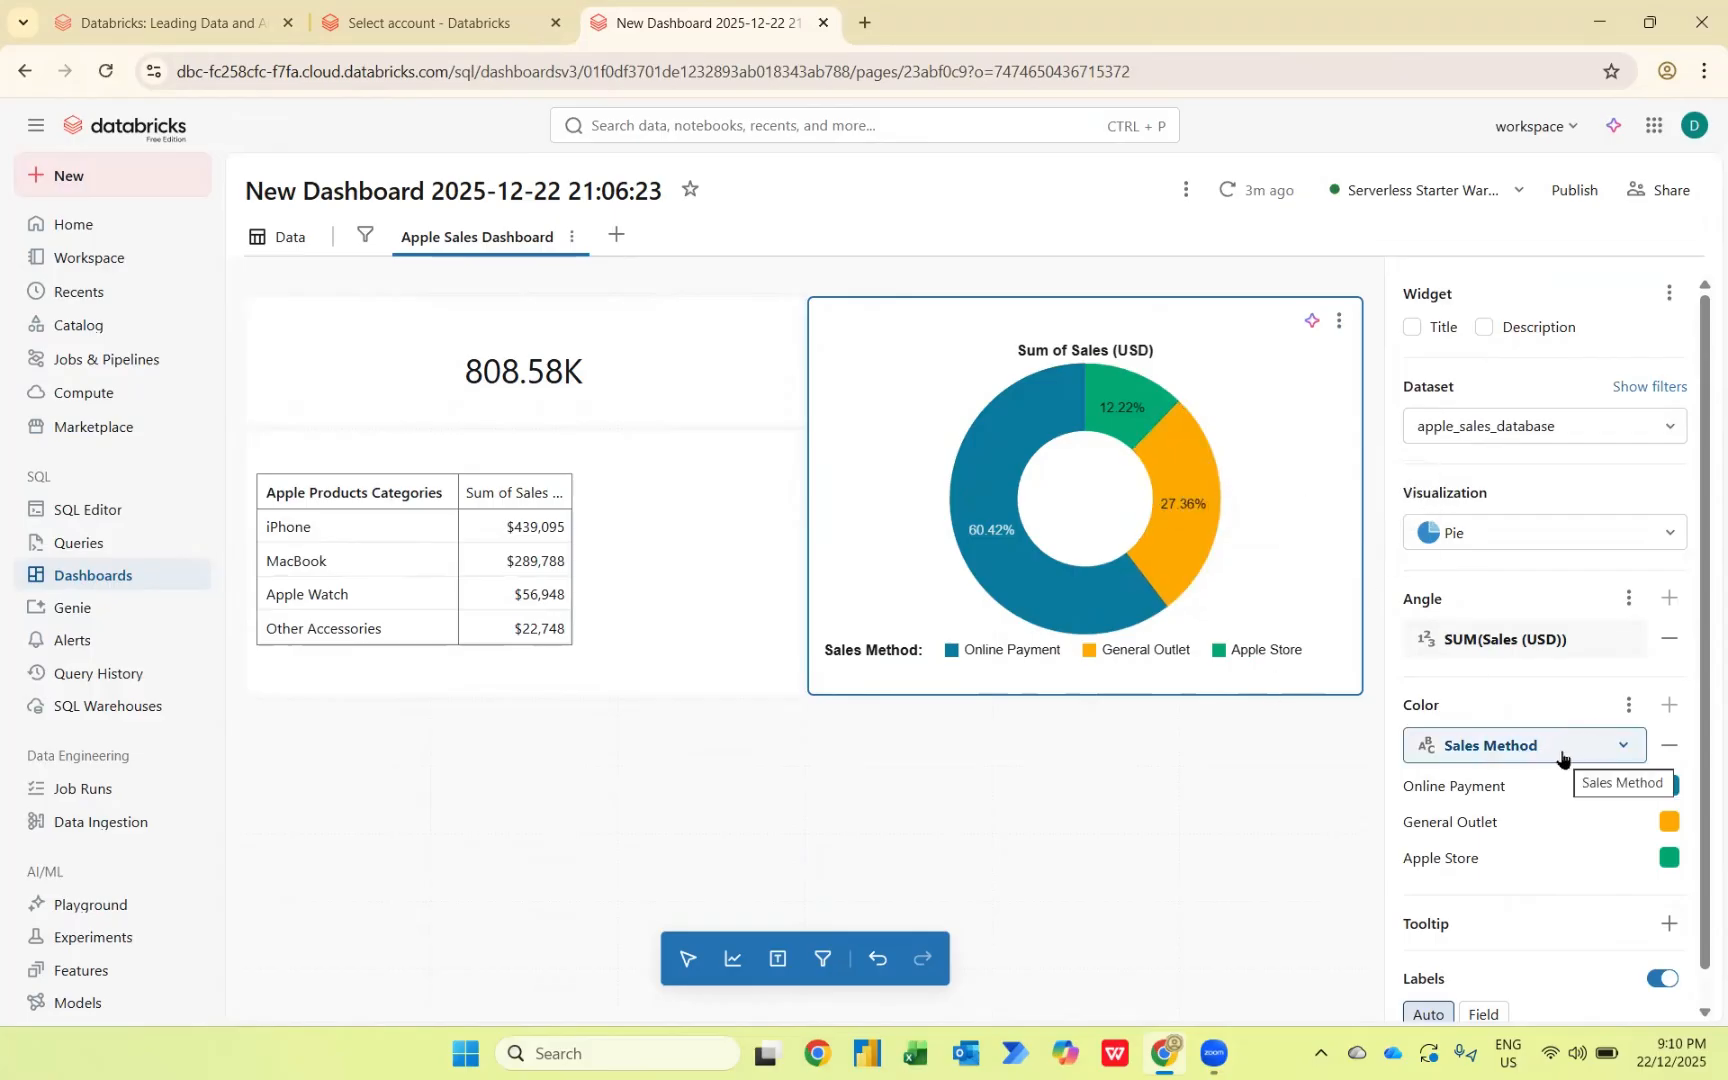
{"action": "left_click", "coordinate": [1624, 641]}
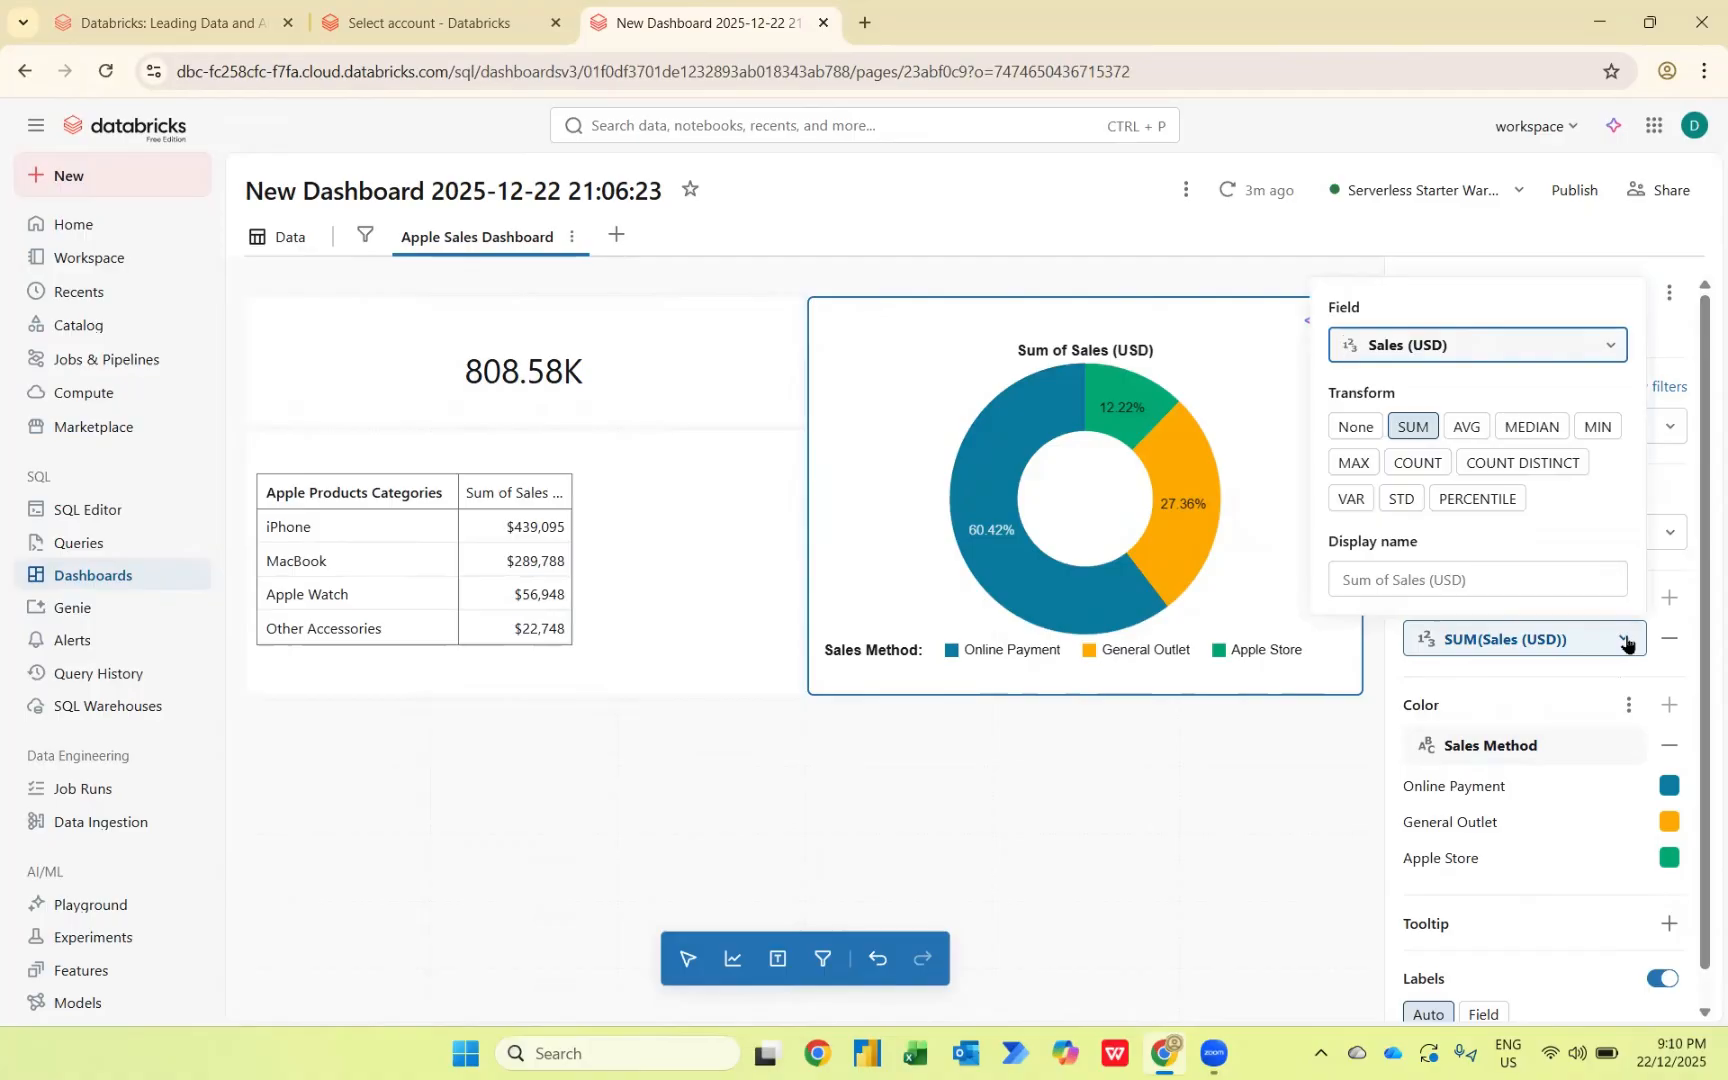
{"action": "left_click", "coordinate": [1624, 760]}
{"action": "left_click", "coordinate": [1622, 762]}
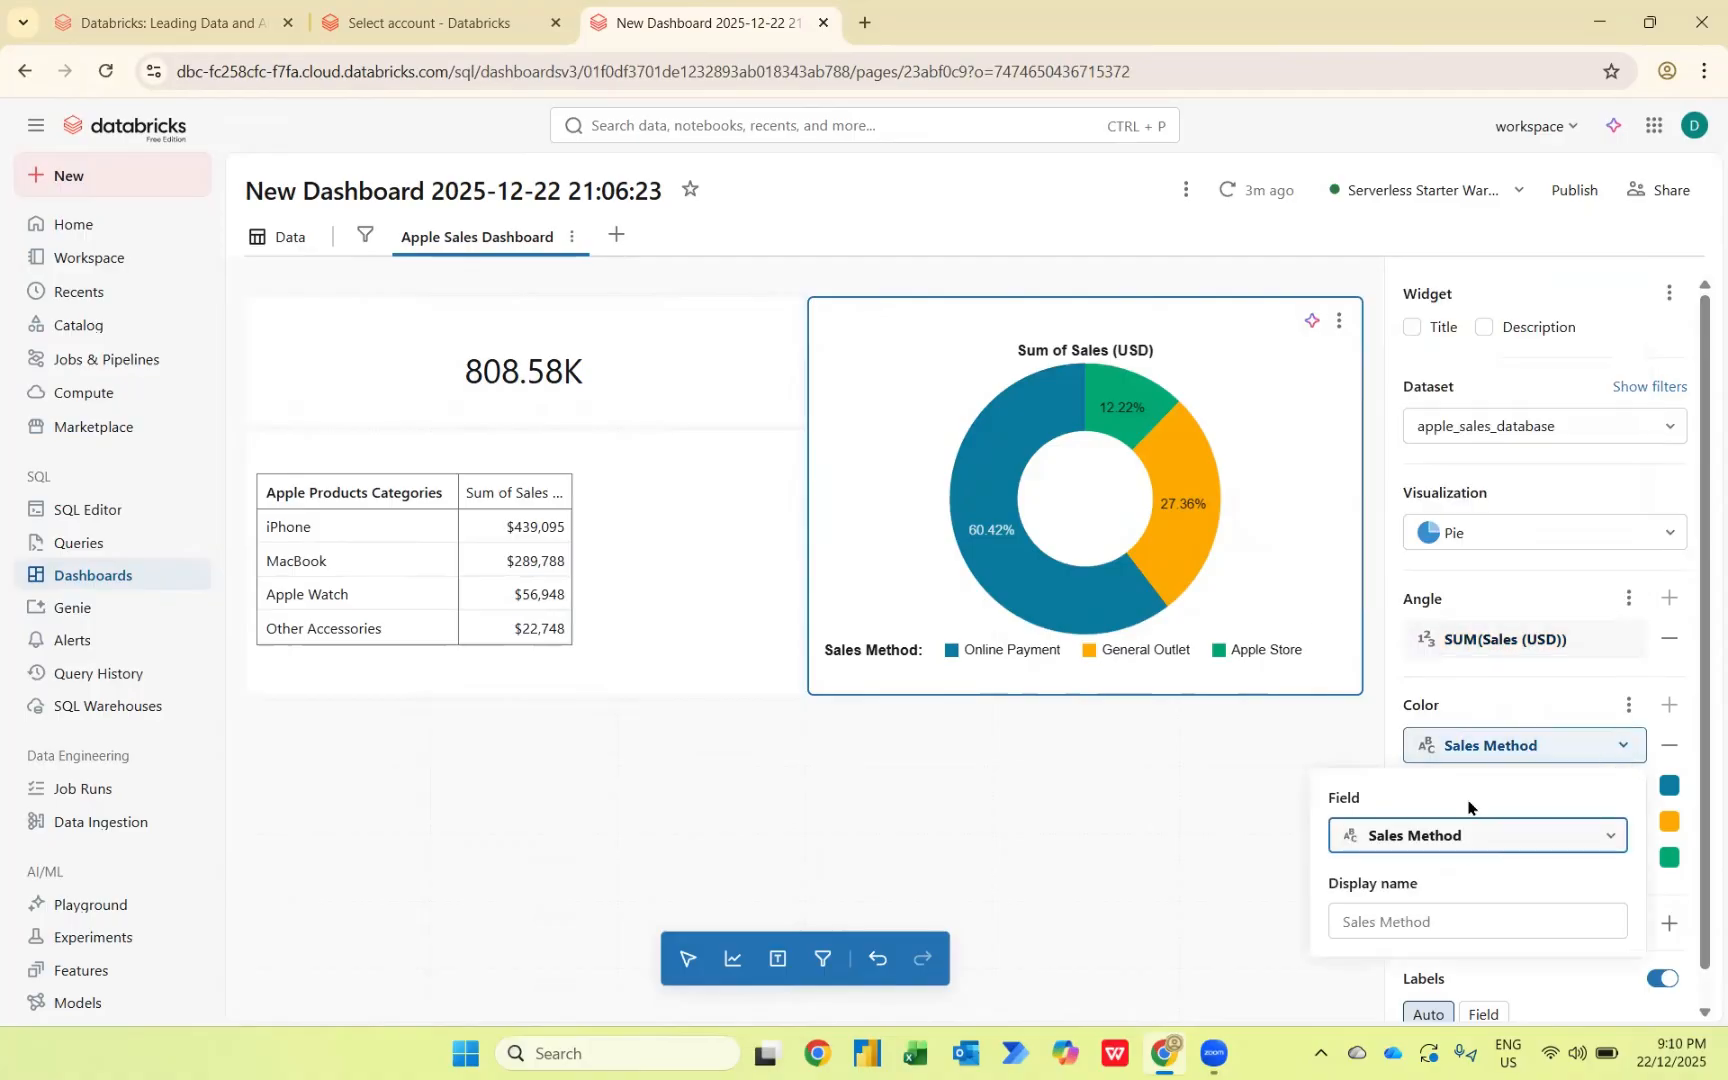
{"action": "left_click", "coordinate": [1600, 642]}
{"action": "left_click", "coordinate": [1600, 641]}
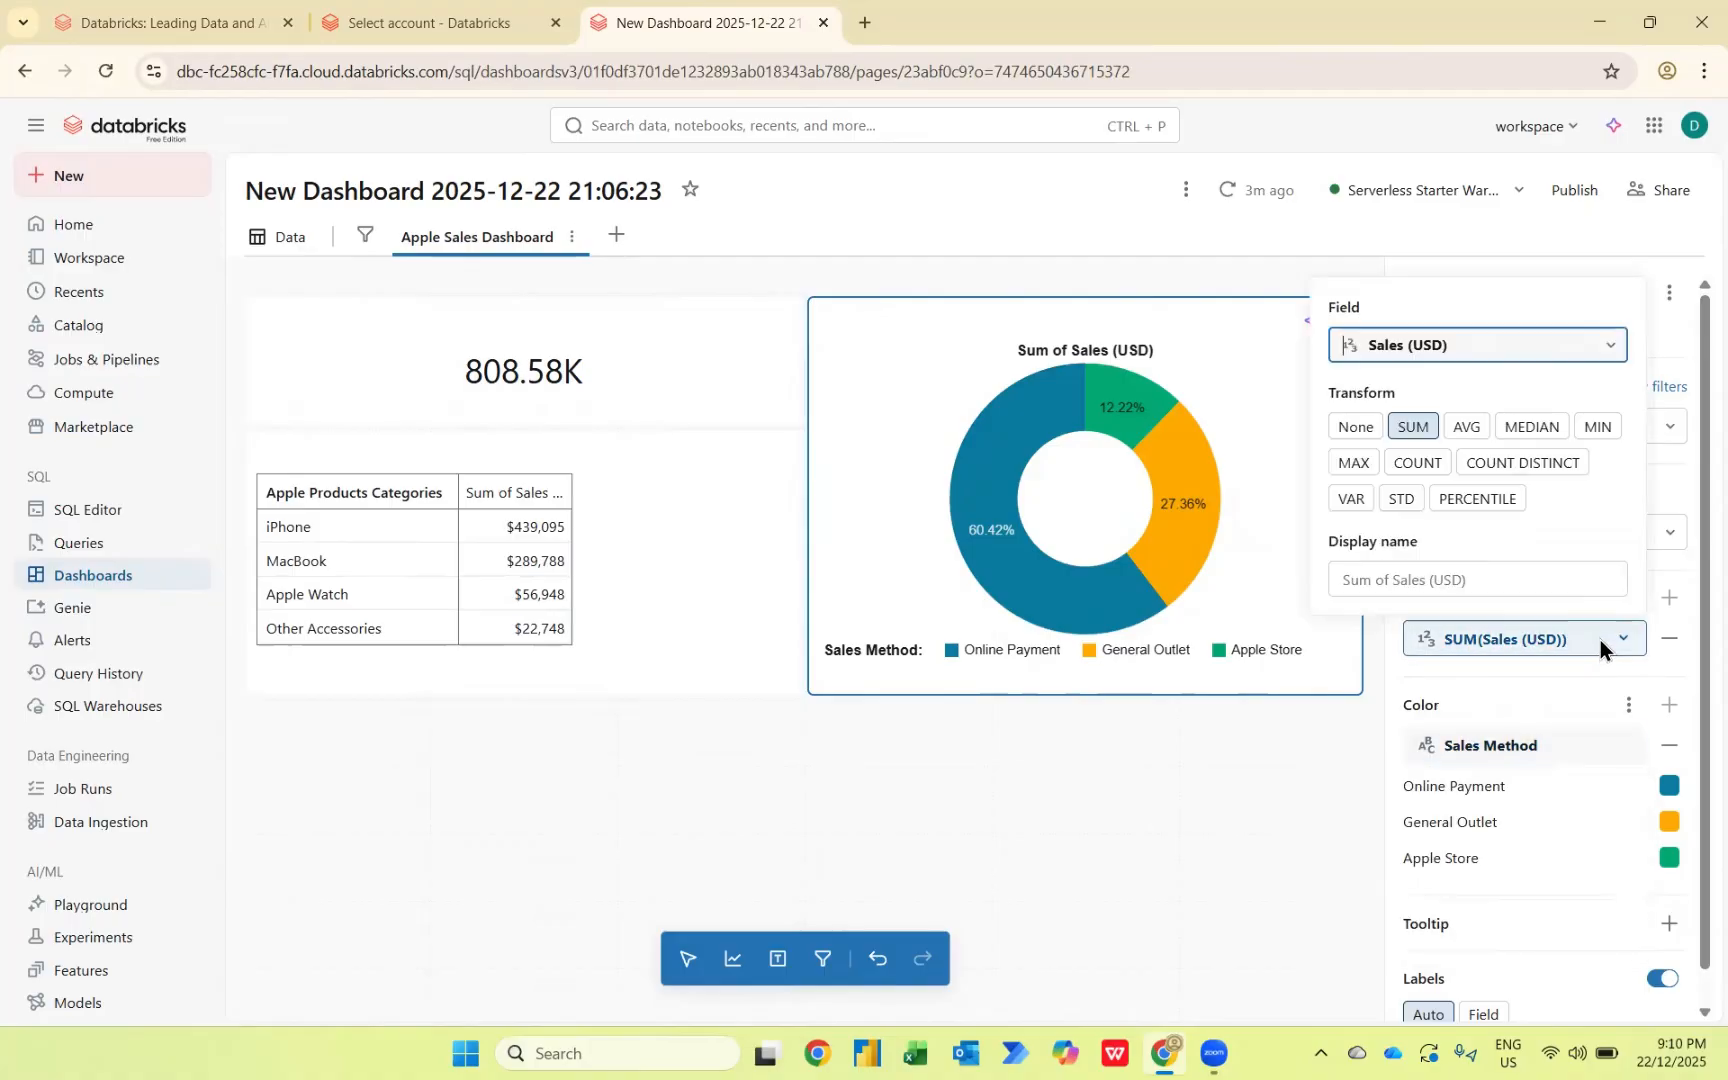
{"action": "left_click", "coordinate": [1557, 752]}
{"action": "left_click", "coordinate": [1543, 838]}
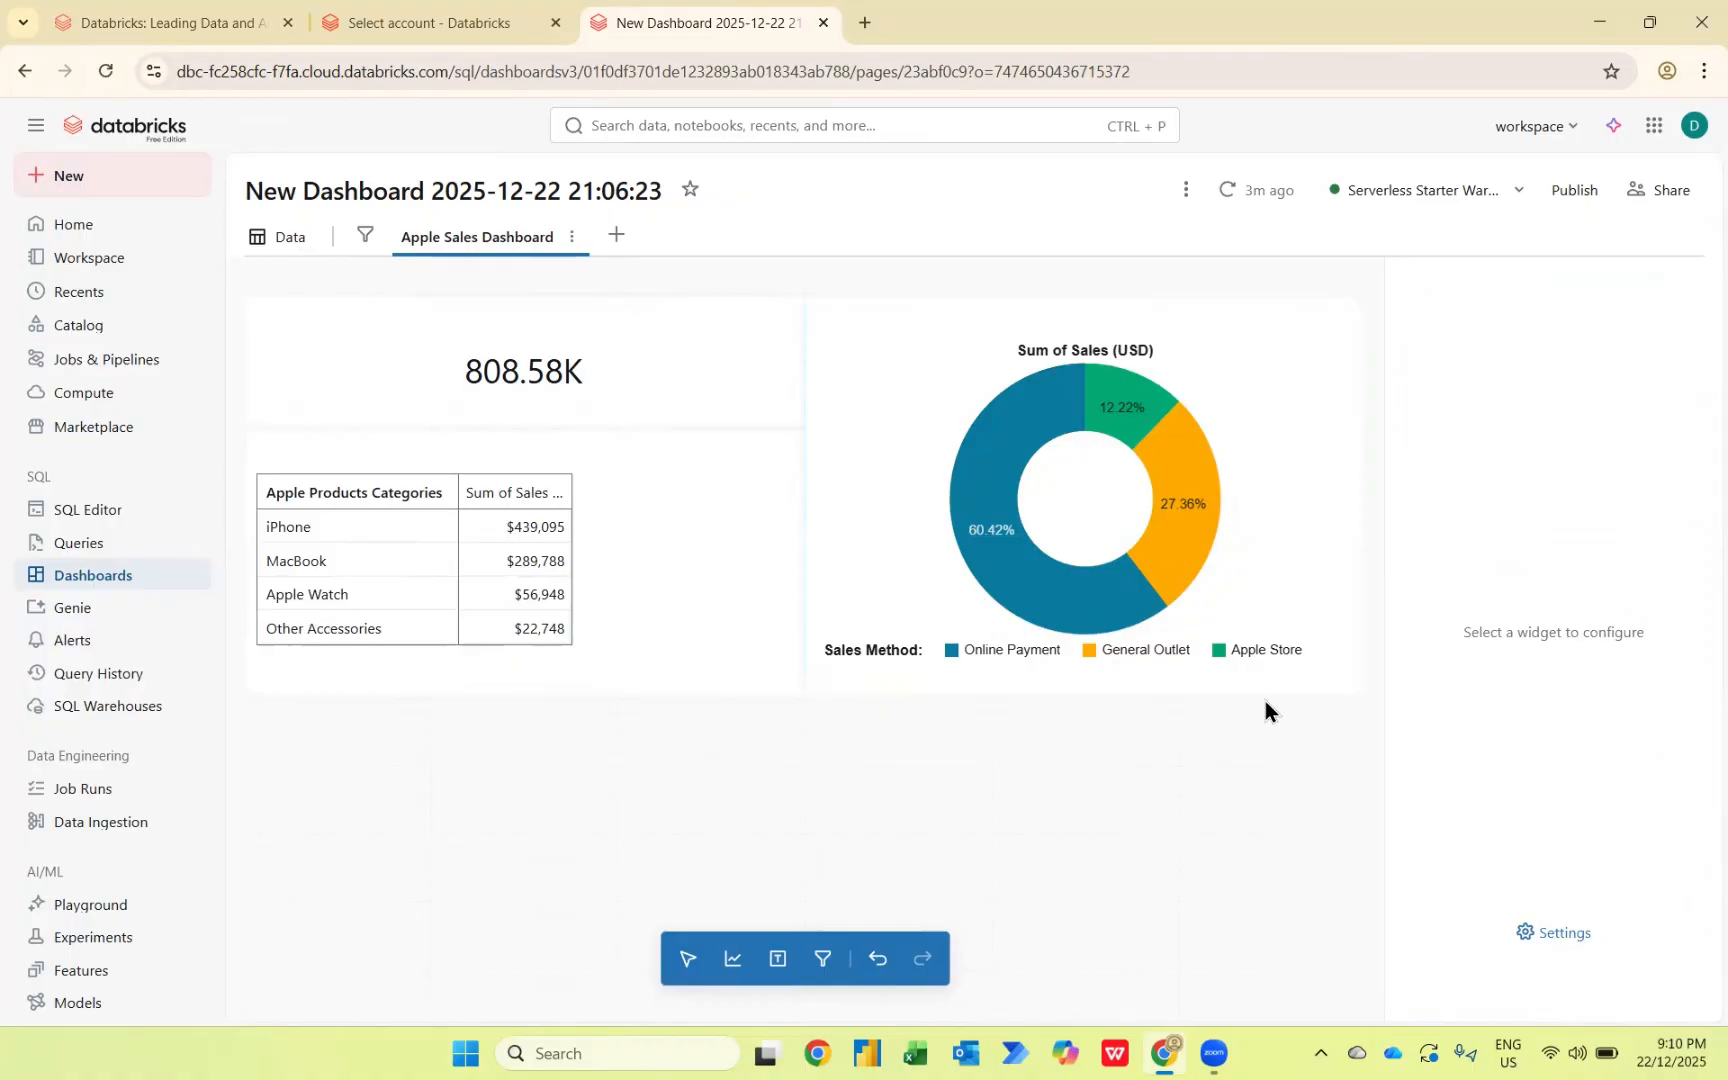
Step: Try the reversed by-angle sort order on the pie chart's sales methods and restore the original by-angle order
{"action": "left_click", "coordinate": [1278, 532]}
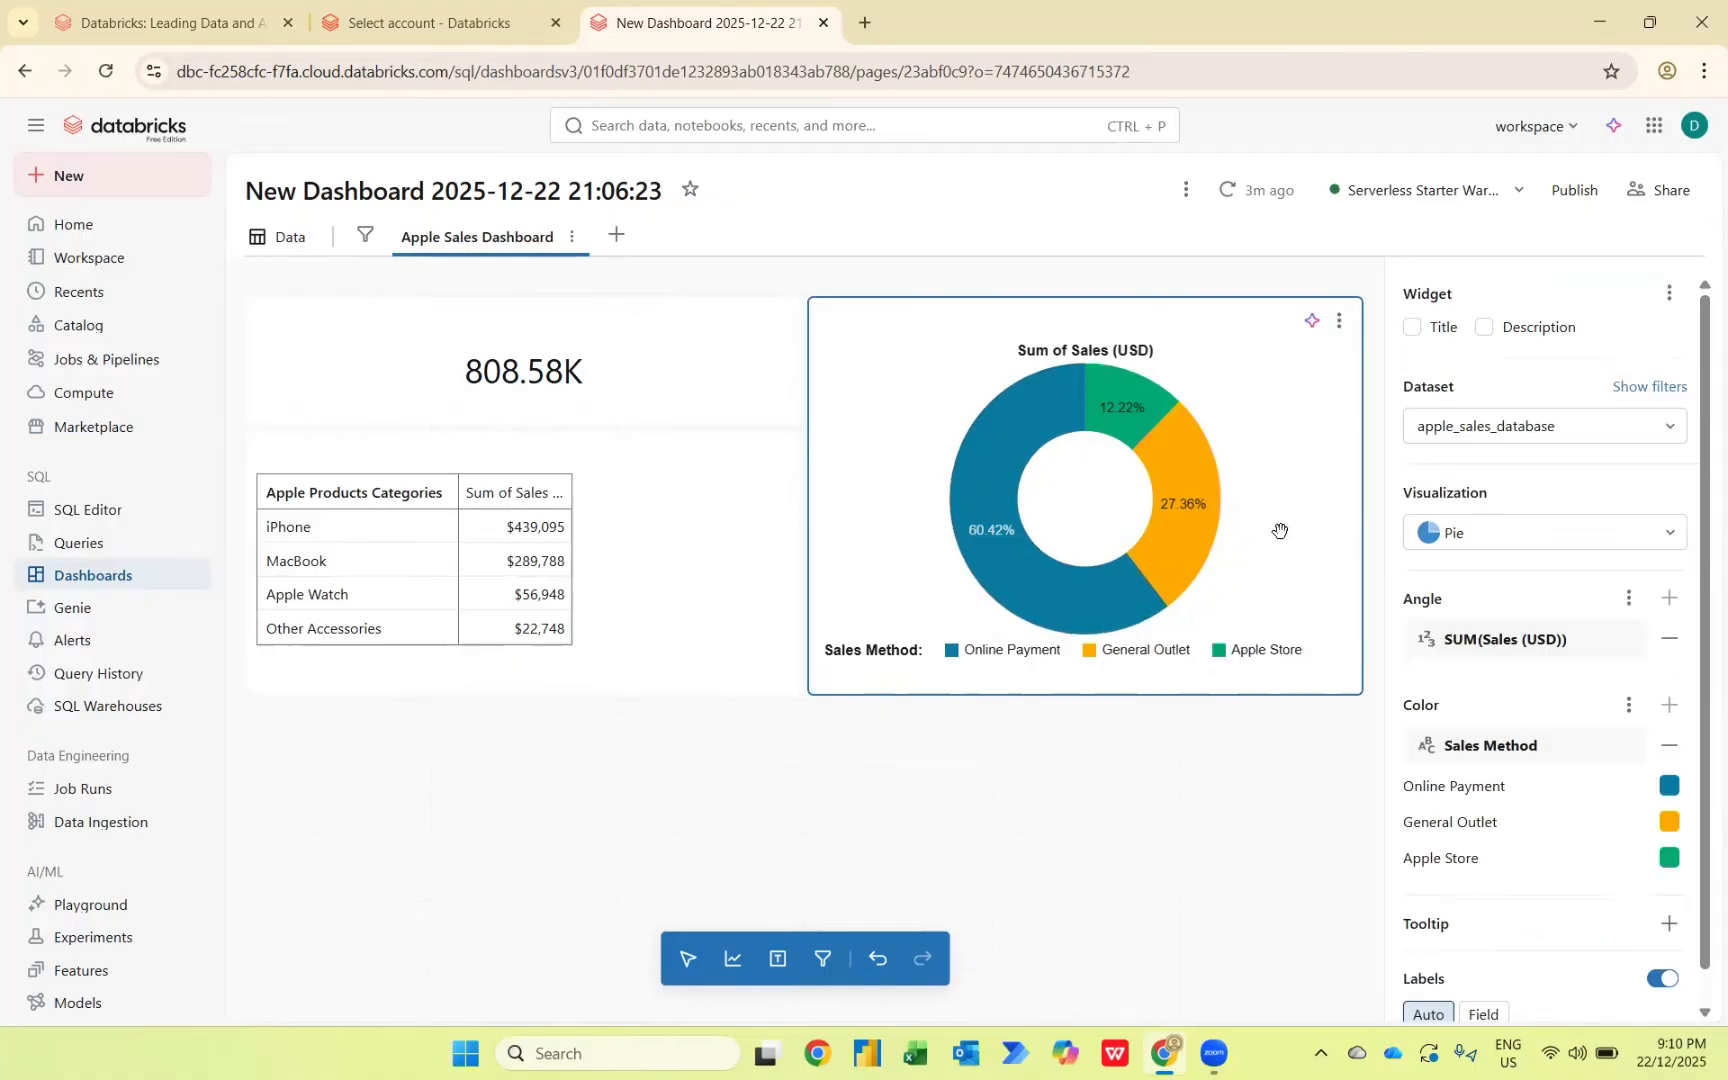
{"action": "left_click", "coordinate": [1630, 704]}
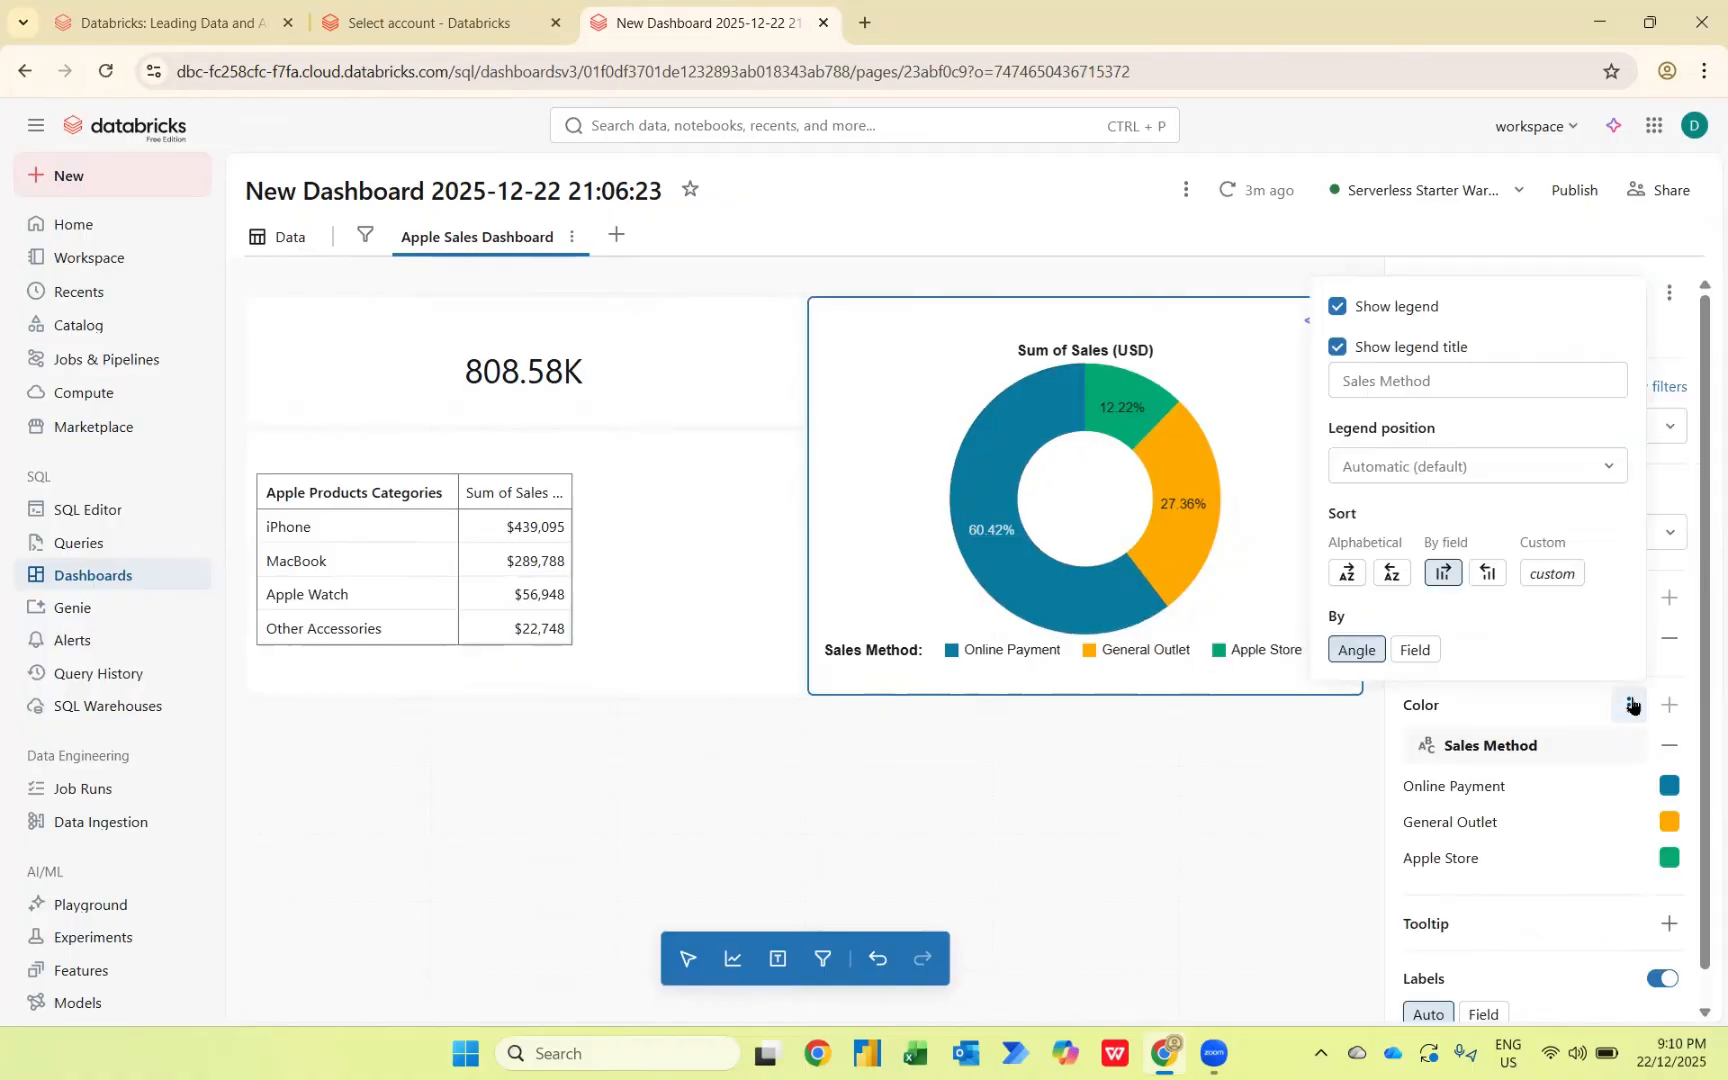
{"action": "left_click", "coordinate": [1488, 571]}
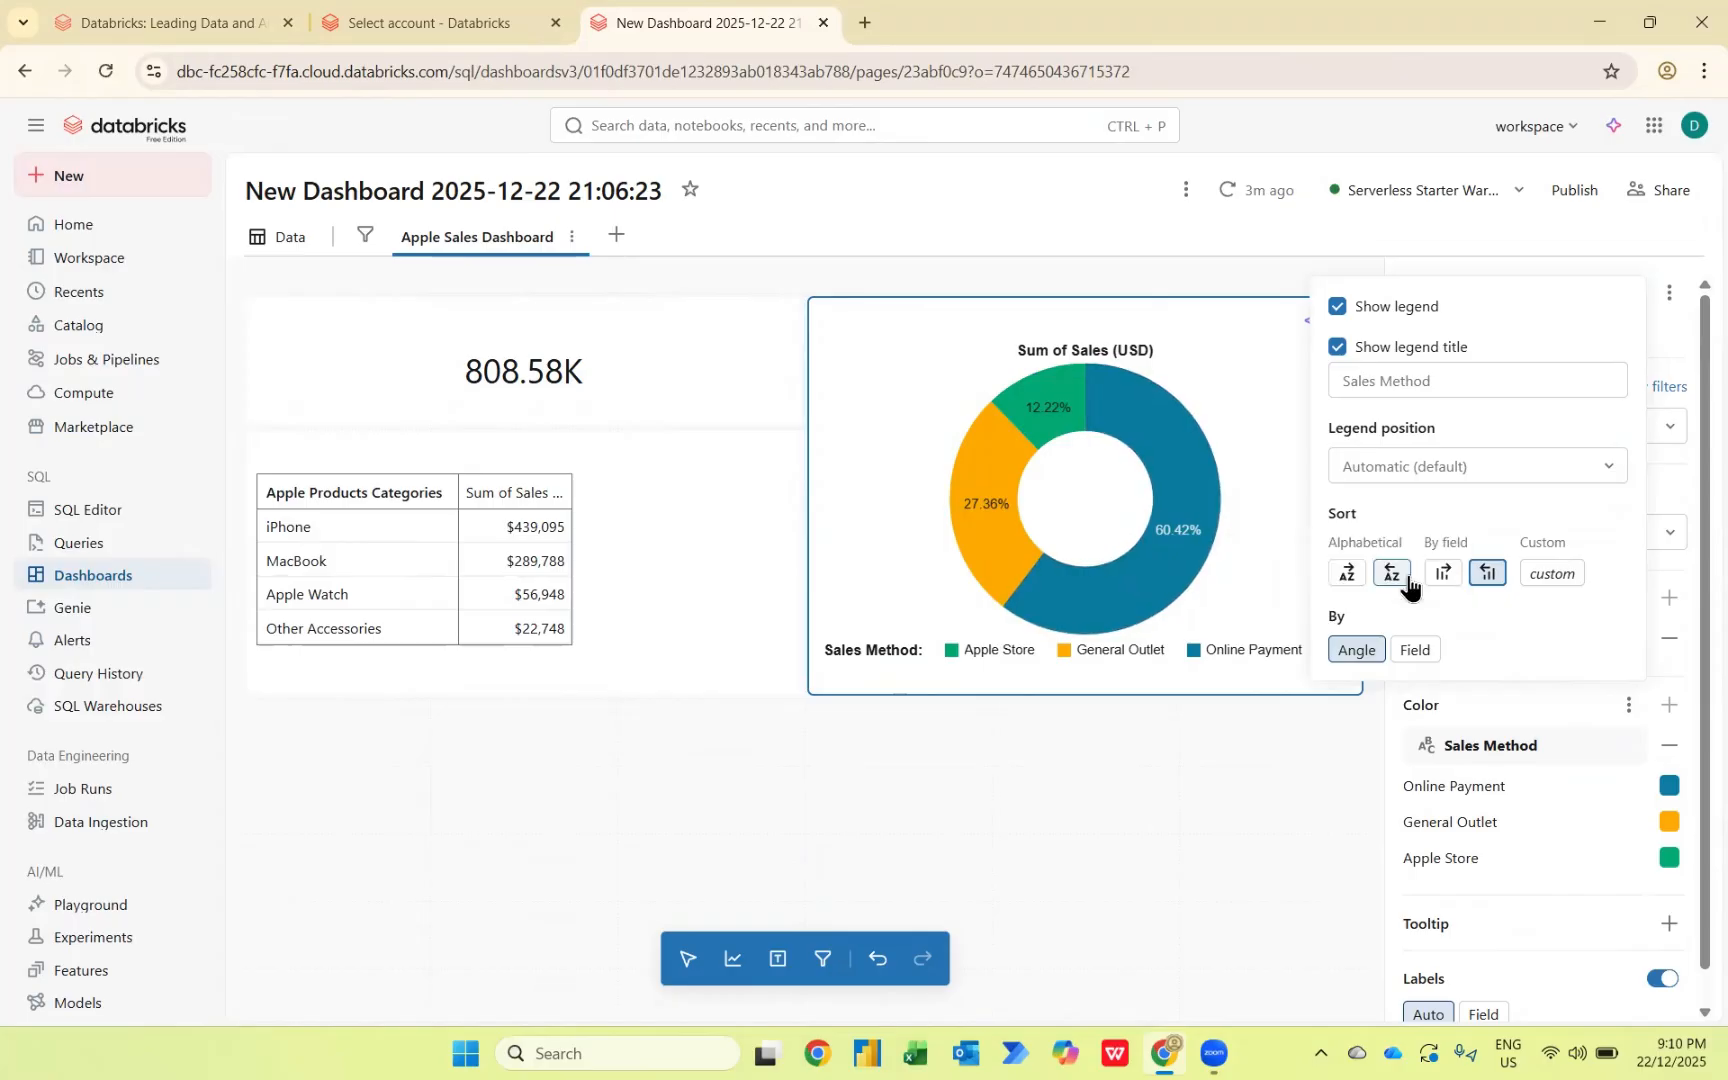
{"action": "left_click", "coordinate": [1446, 577]}
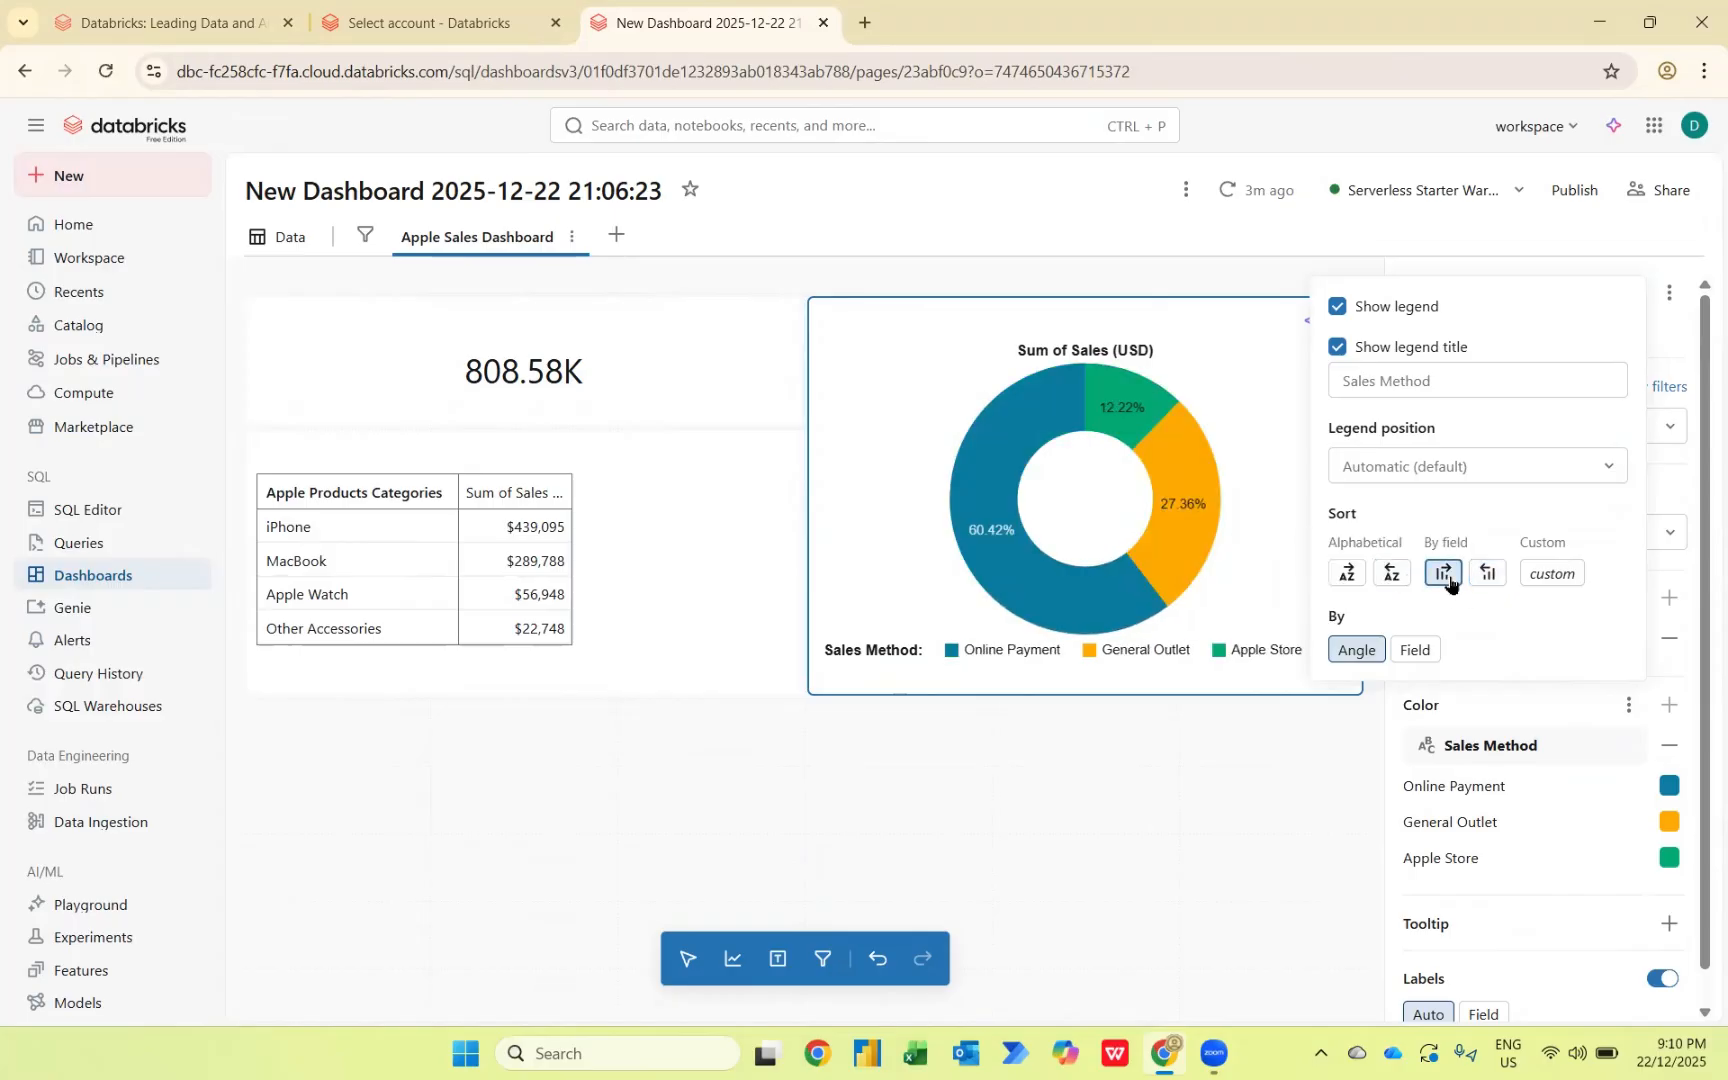
{"action": "left_click", "coordinate": [1171, 762]}
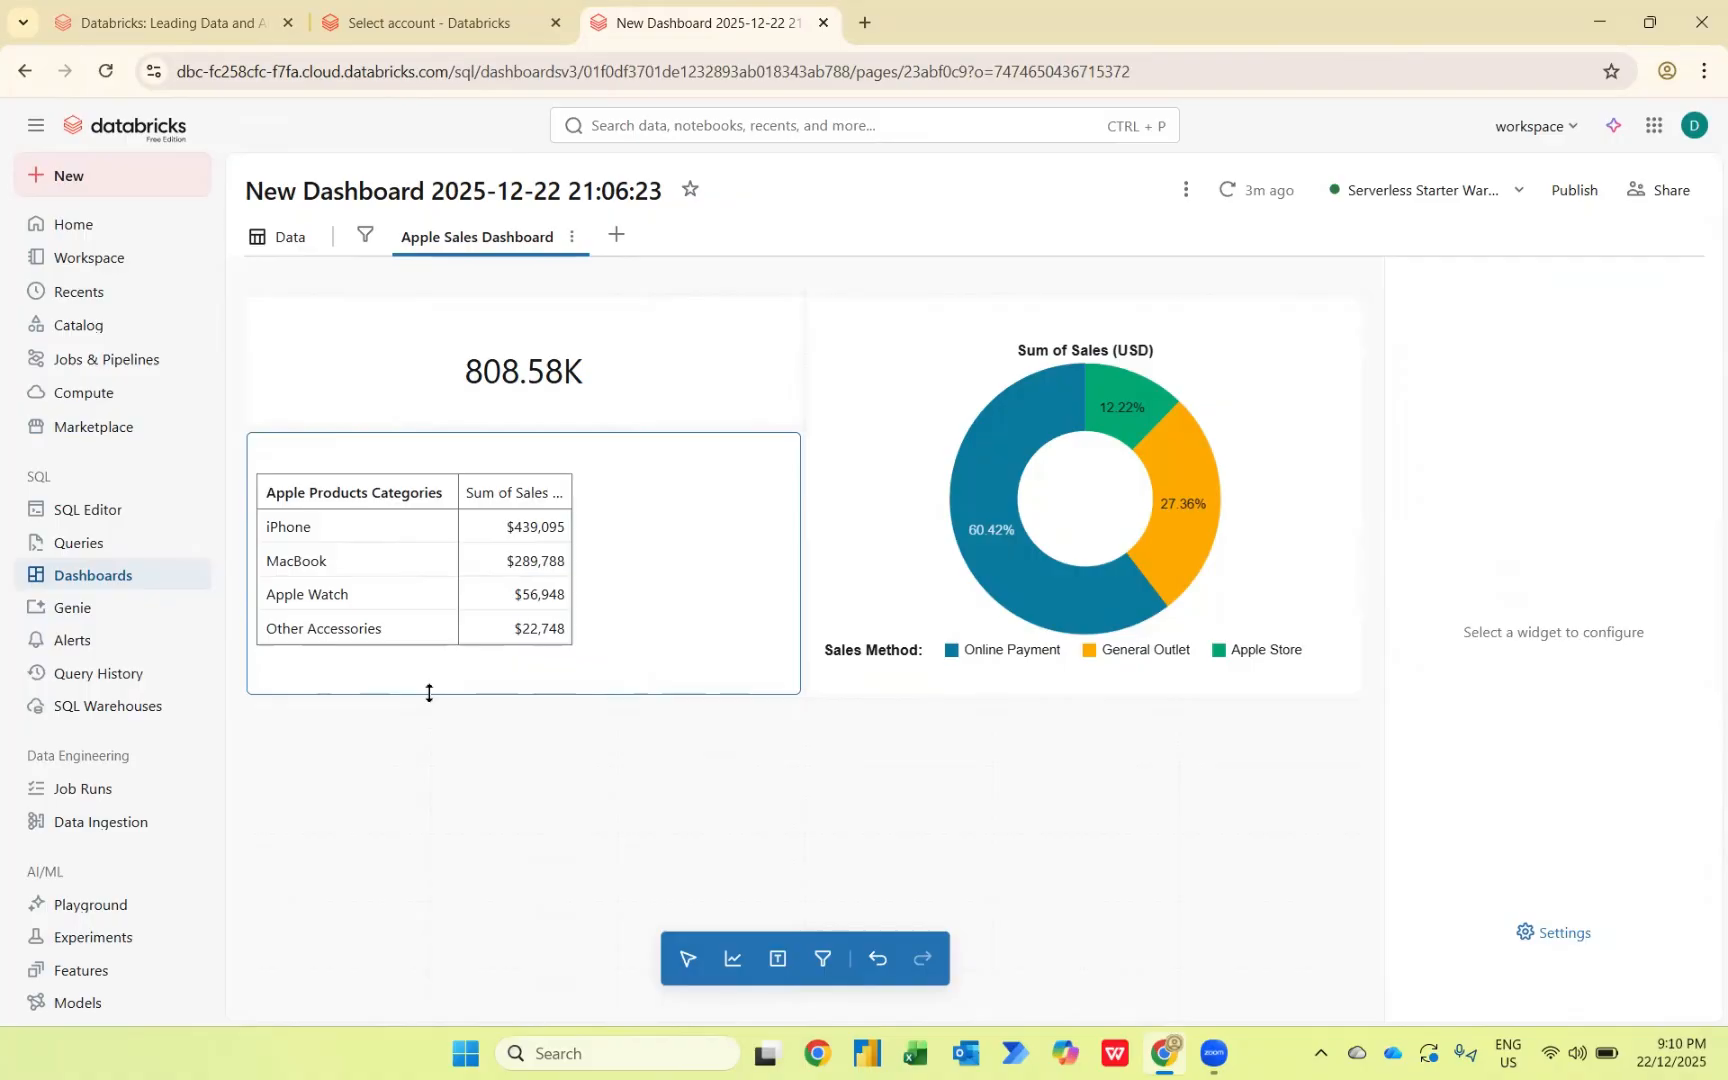
Step: Add a bar visualization below the pivot with the sum of Sales (USD) on the X axis and Apple Products Models on the Y axis
{"action": "left_click", "coordinate": [737, 962]}
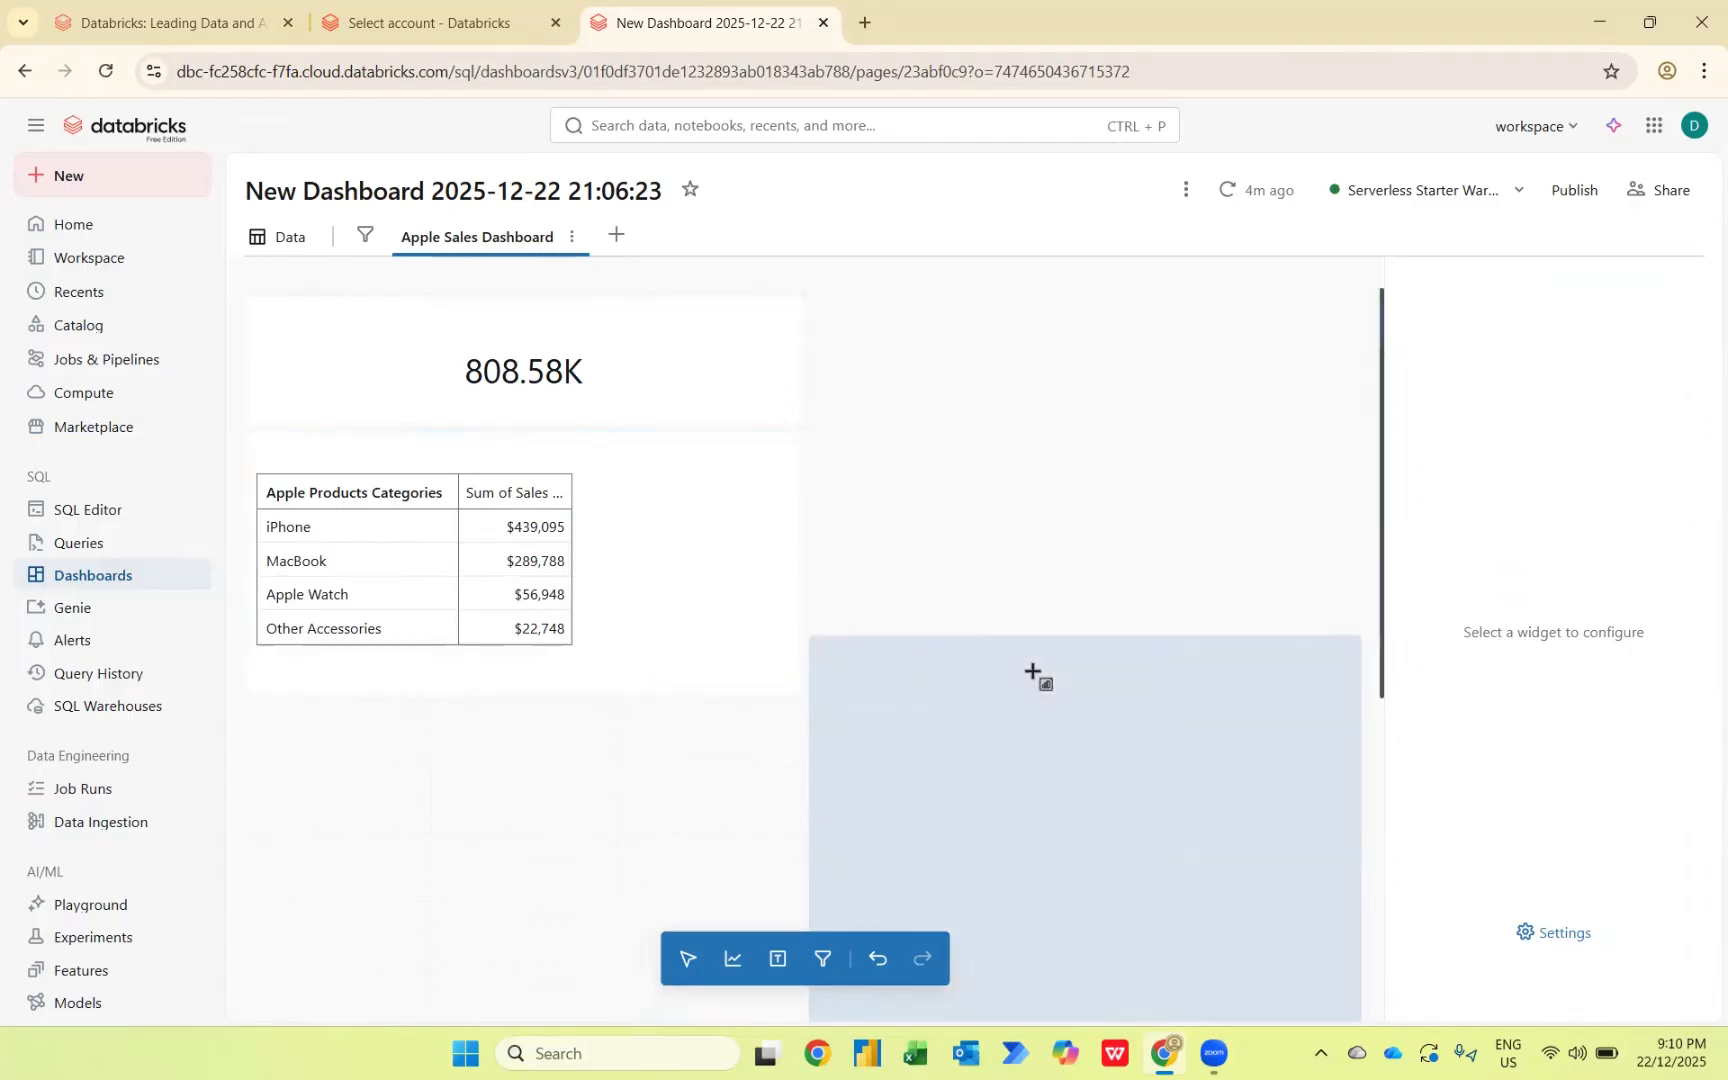
{"action": "left_click", "coordinate": [352, 738]}
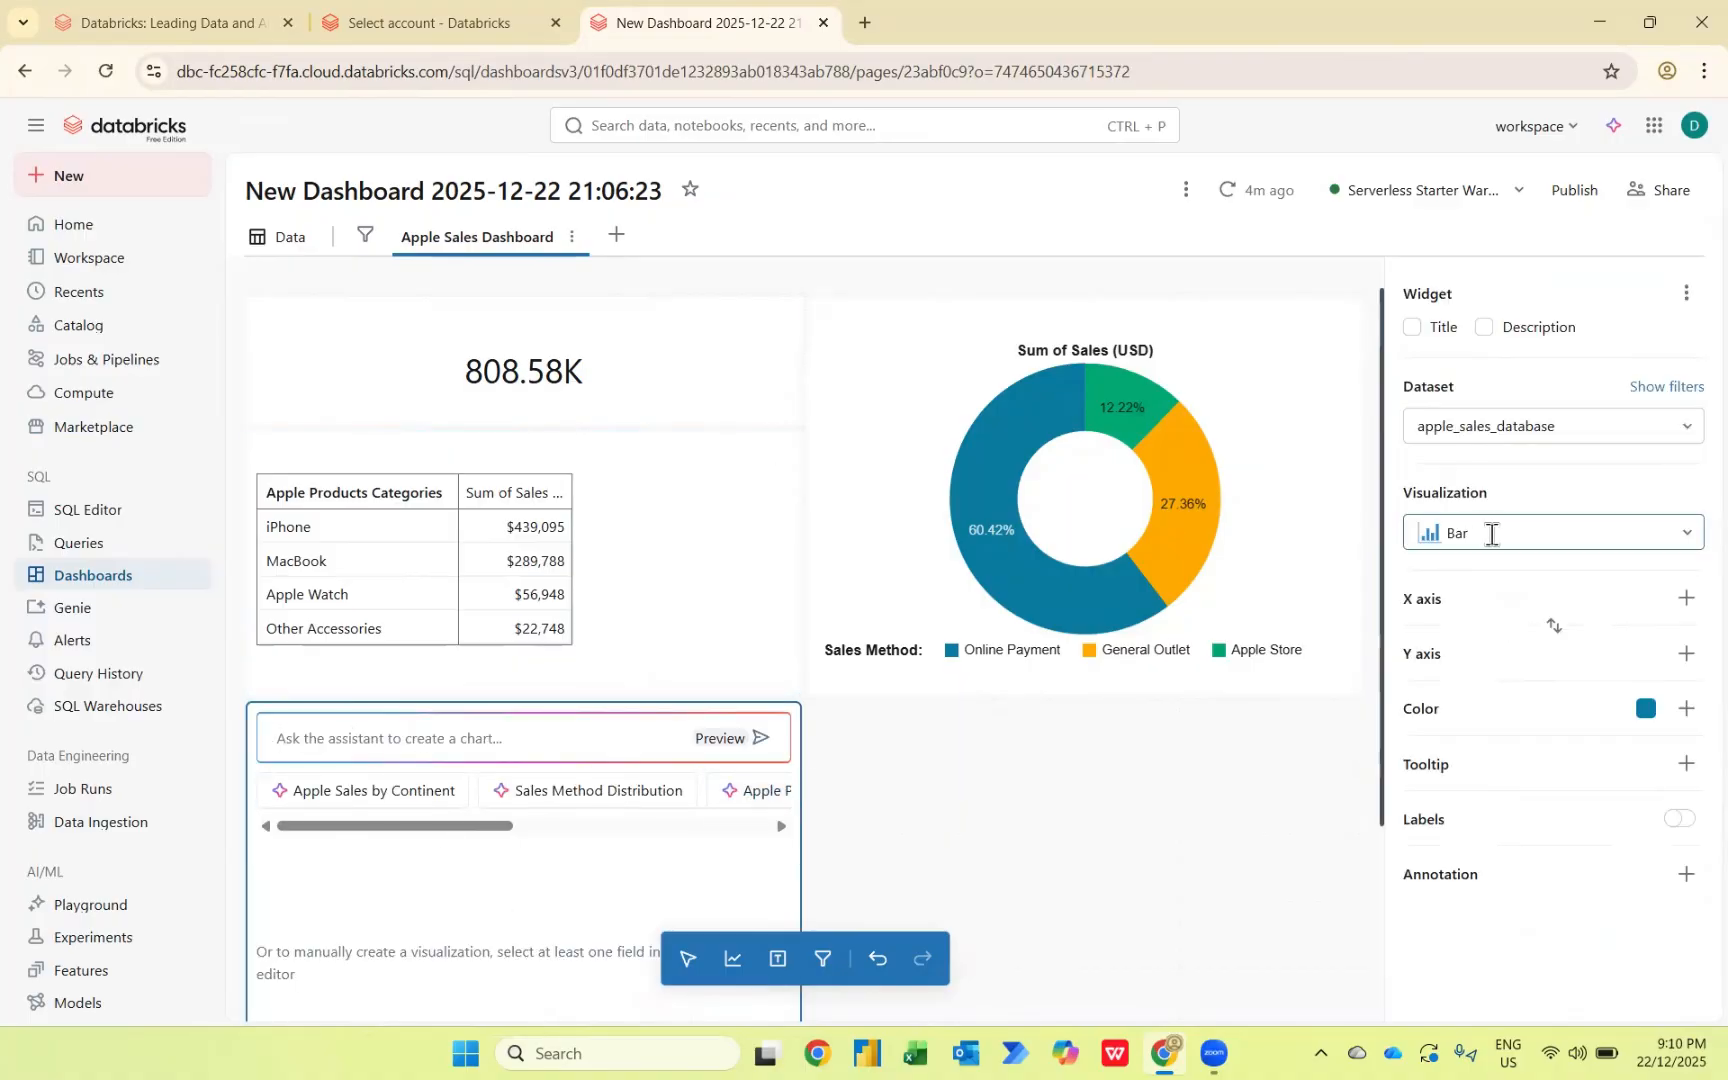
{"action": "left_click", "coordinate": [1686, 598]}
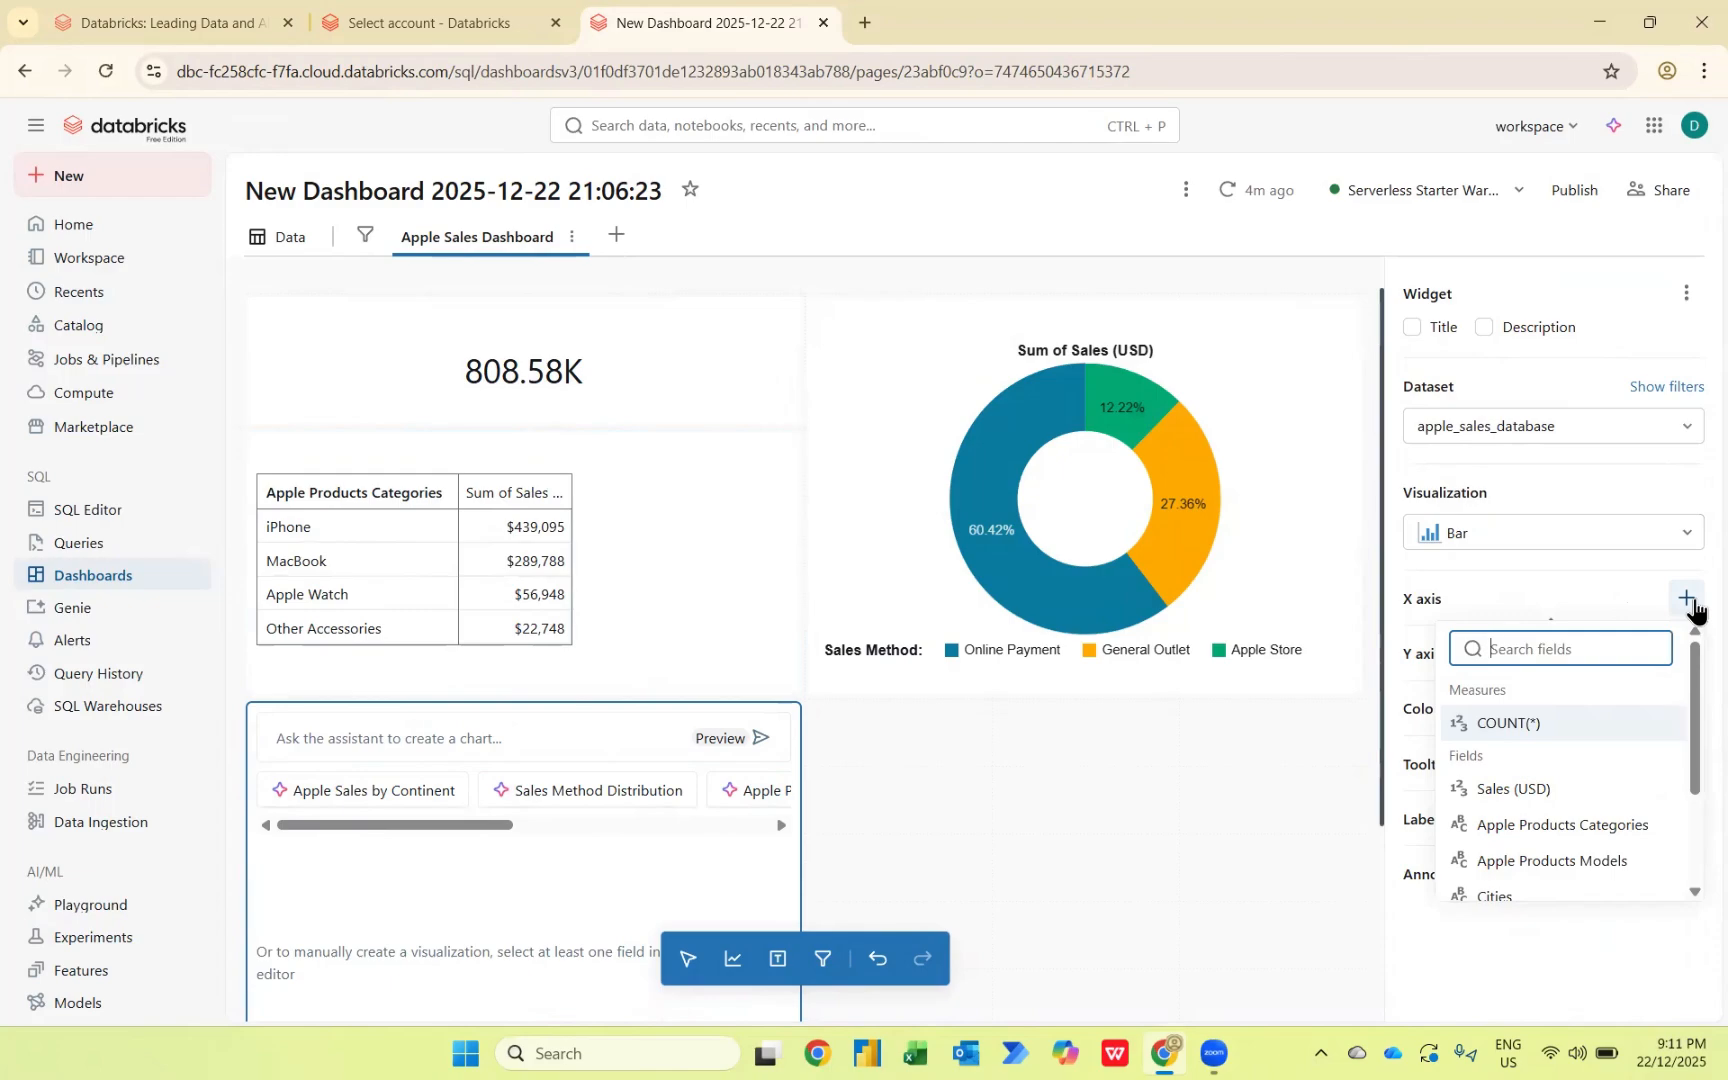
{"action": "left_click", "coordinate": [1541, 788]}
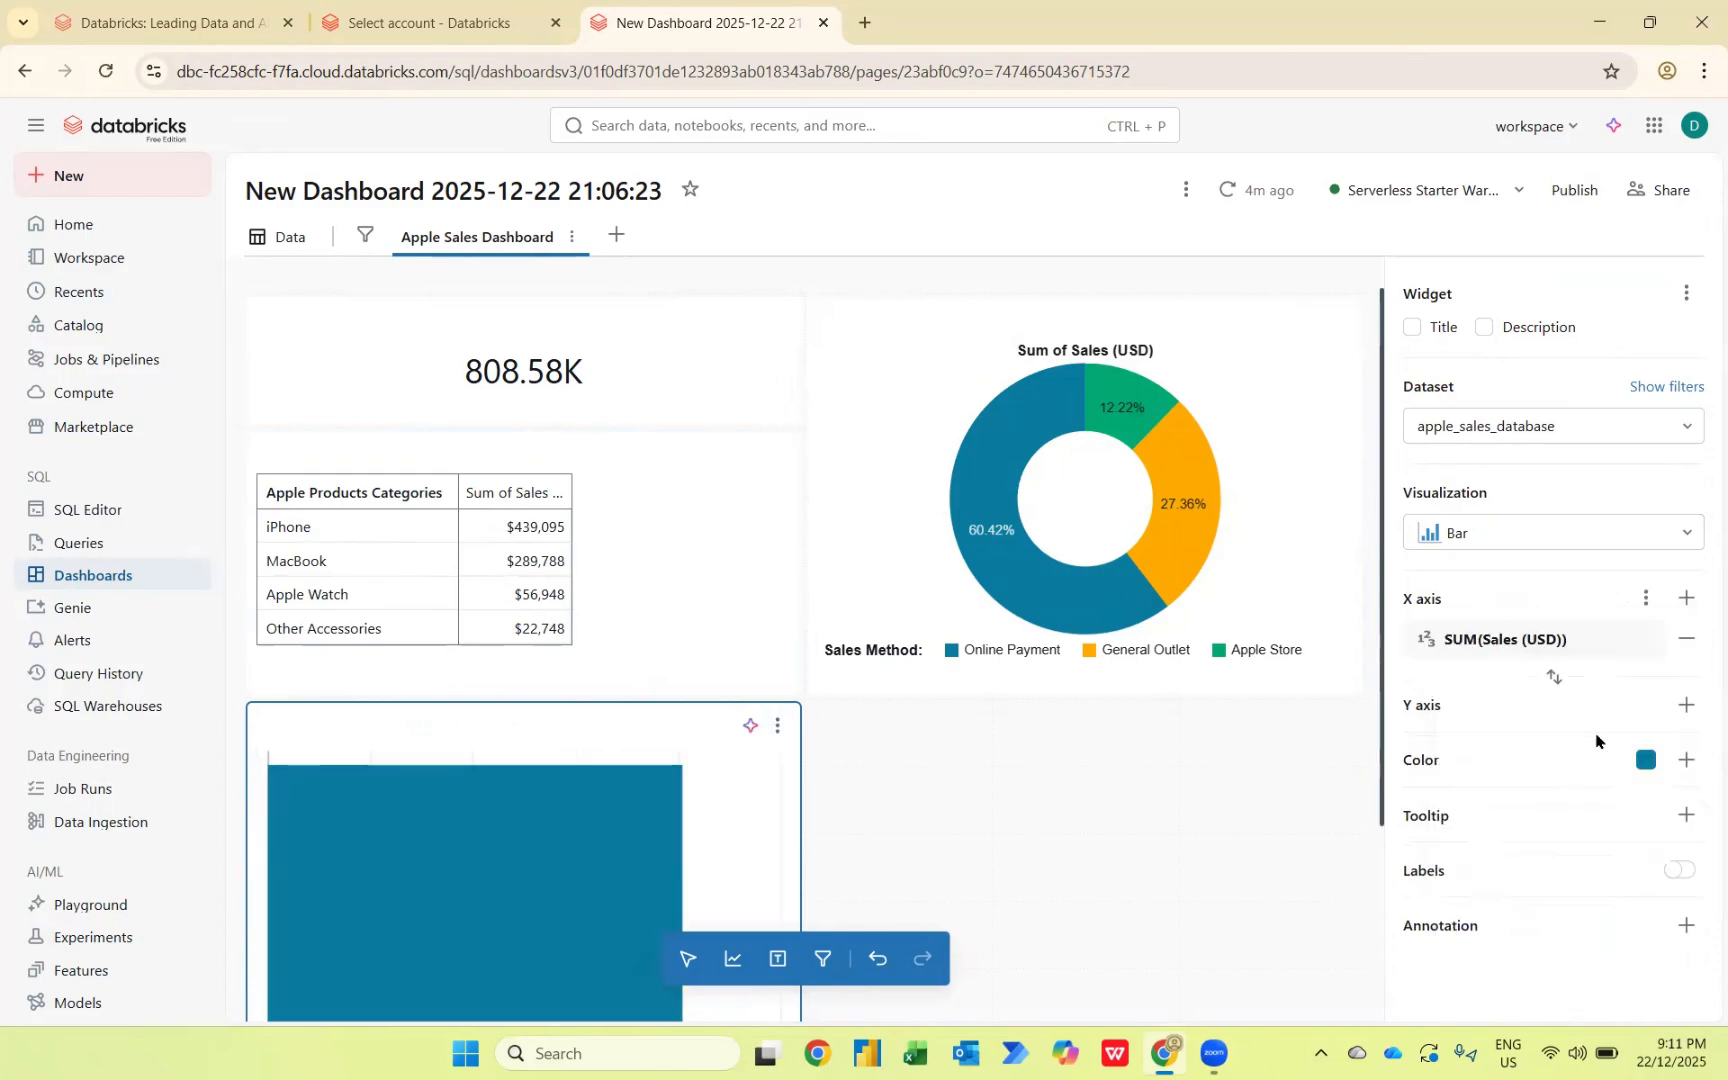
{"action": "left_click", "coordinate": [1687, 706]}
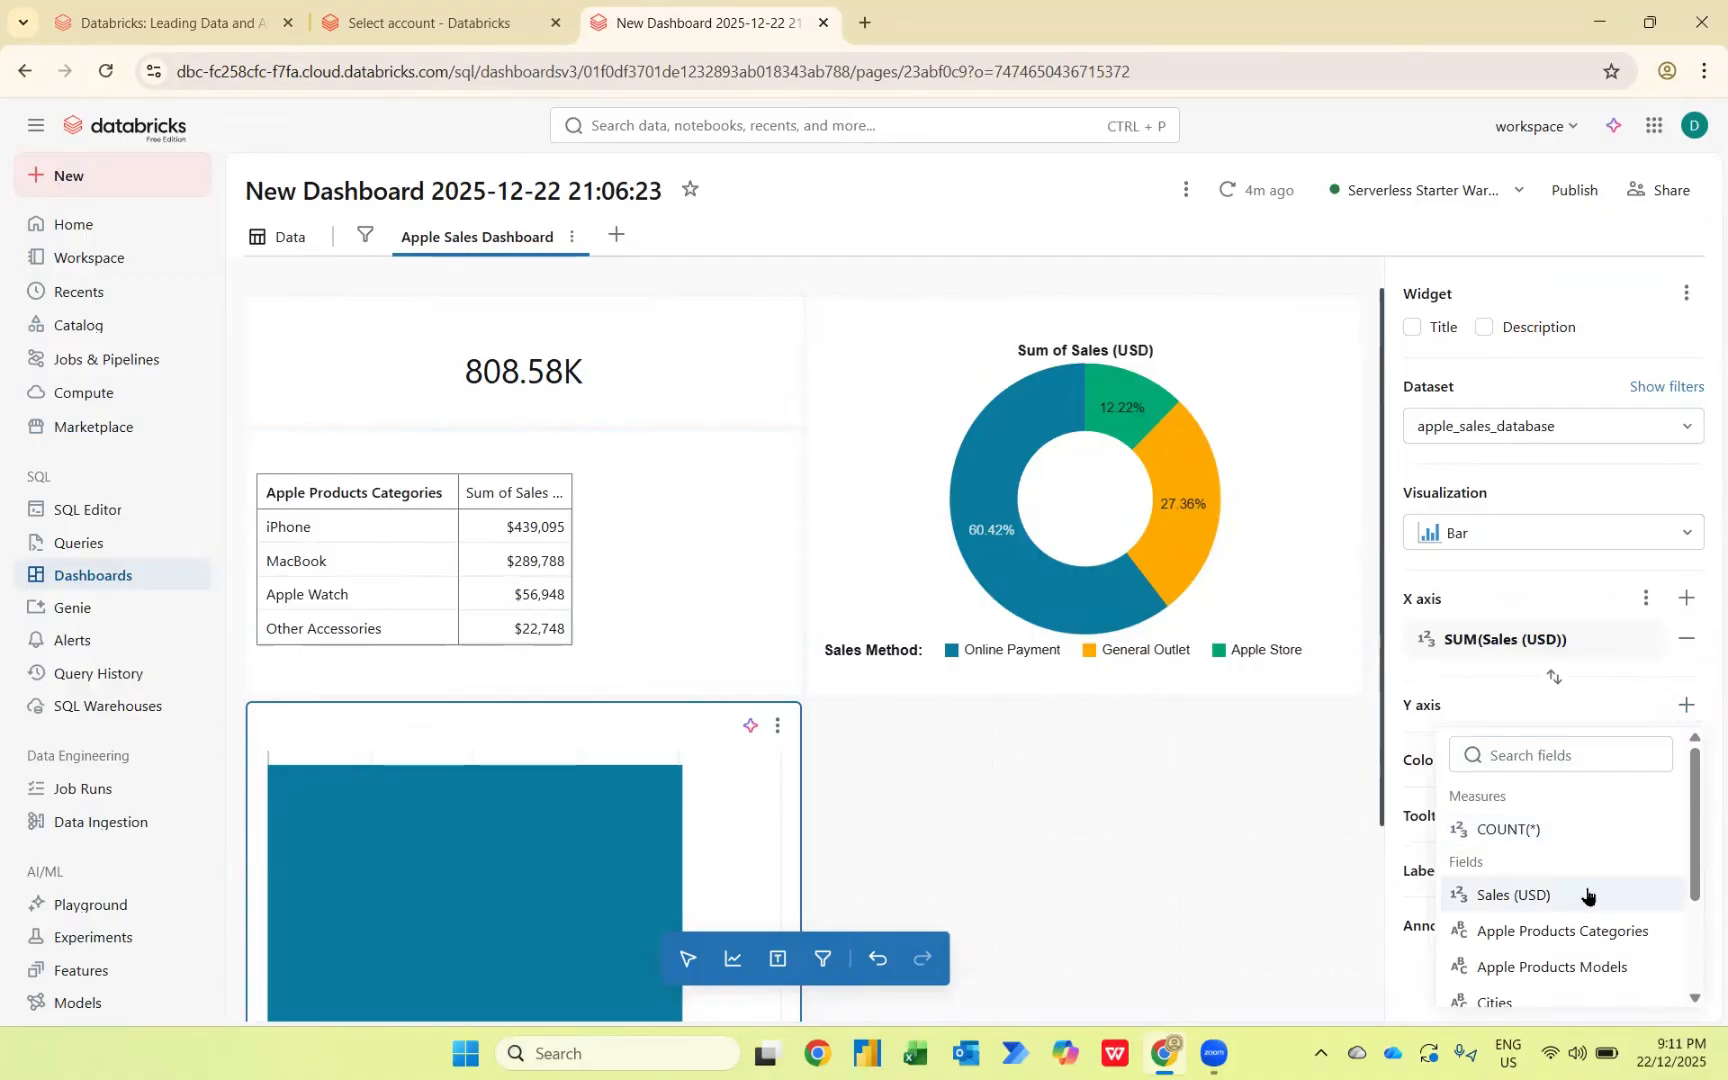
{"action": "left_click", "coordinate": [1555, 969]}
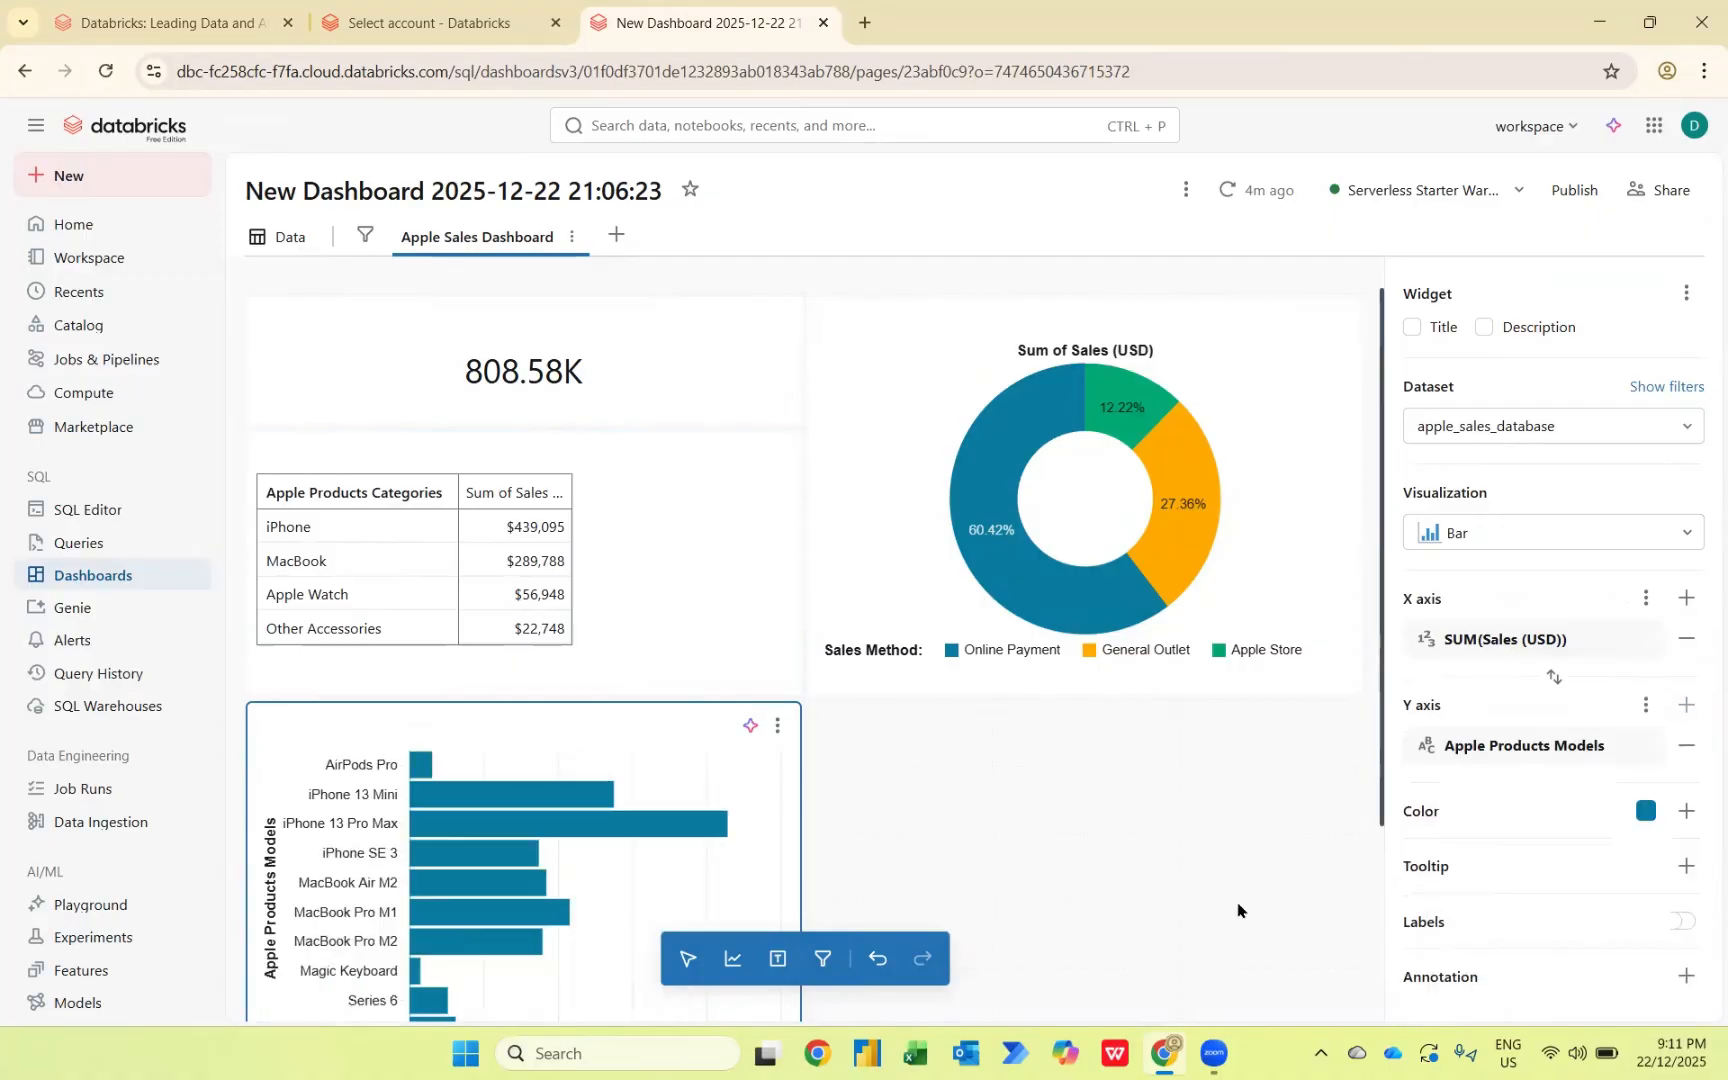
Step: Widen the bar chart to the full dashboard width and sort its product models by X-axis value in descending order
{"action": "scroll", "coordinate": [1027, 847], "scroll_direction": "down", "scroll_amount": 2}
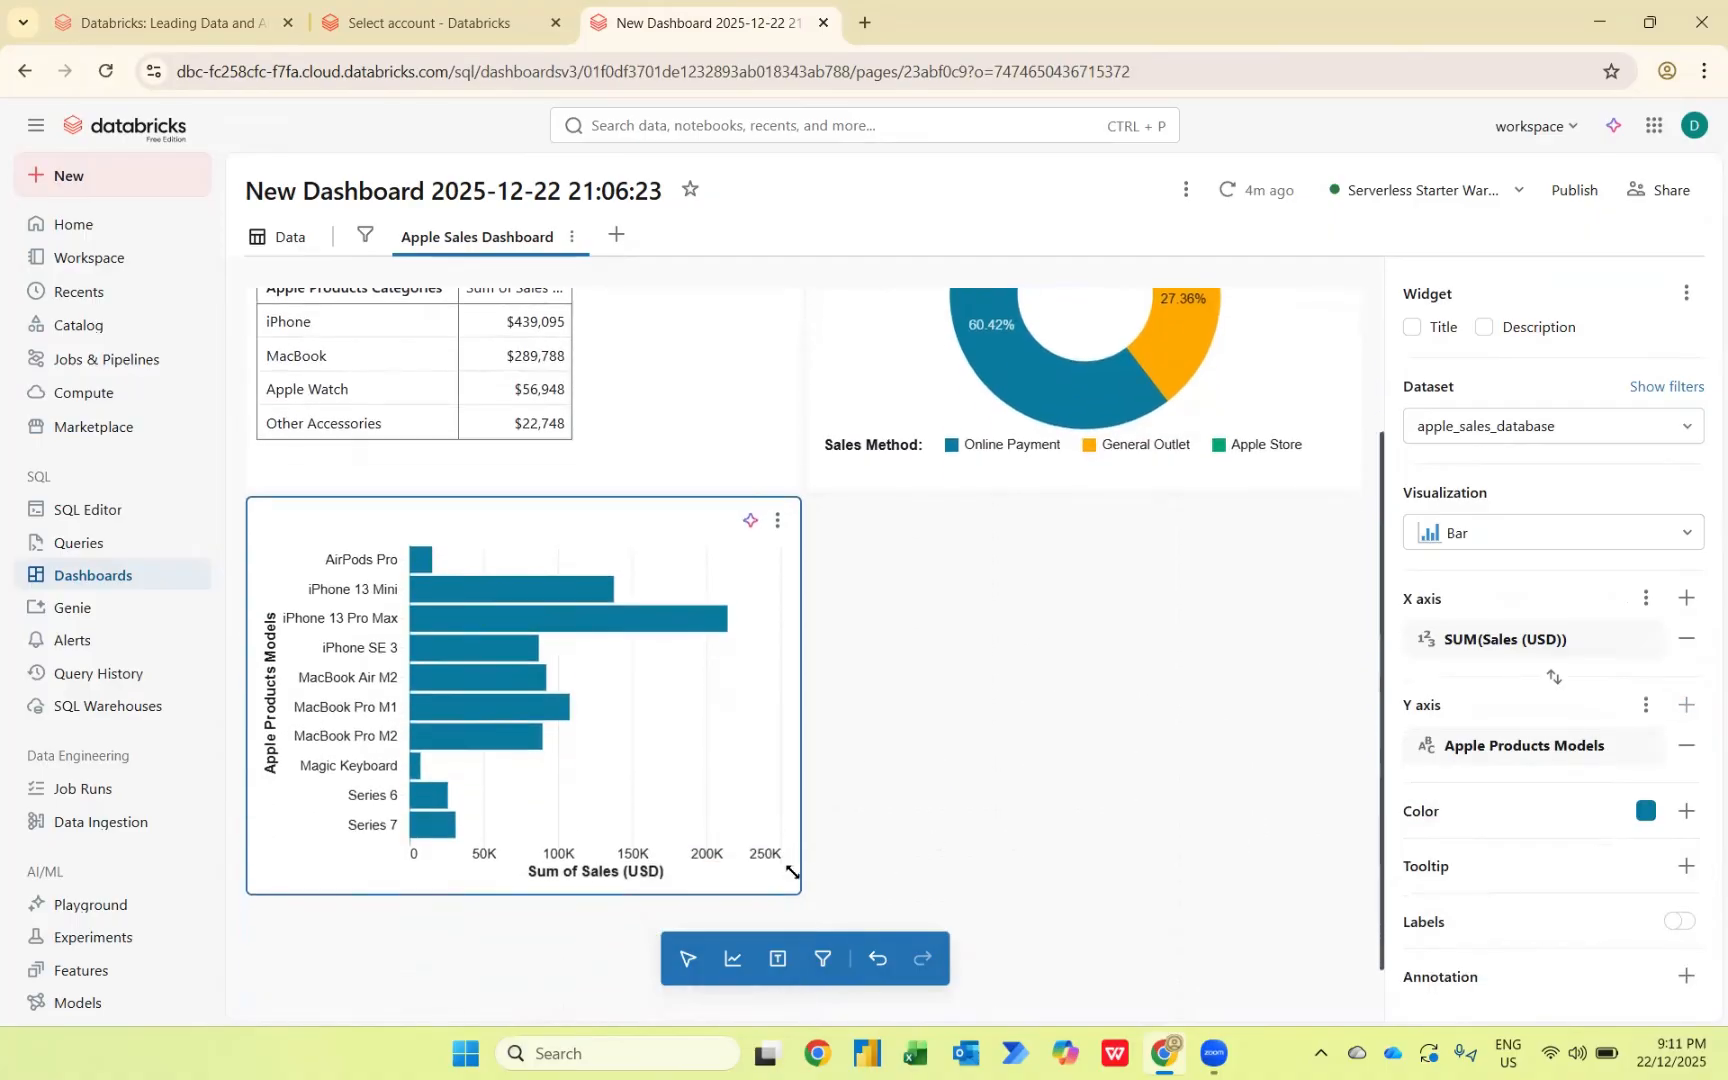
{"action": "left_click_drag", "start_coordinate": [999, 851], "coordinate": [1375, 856]}
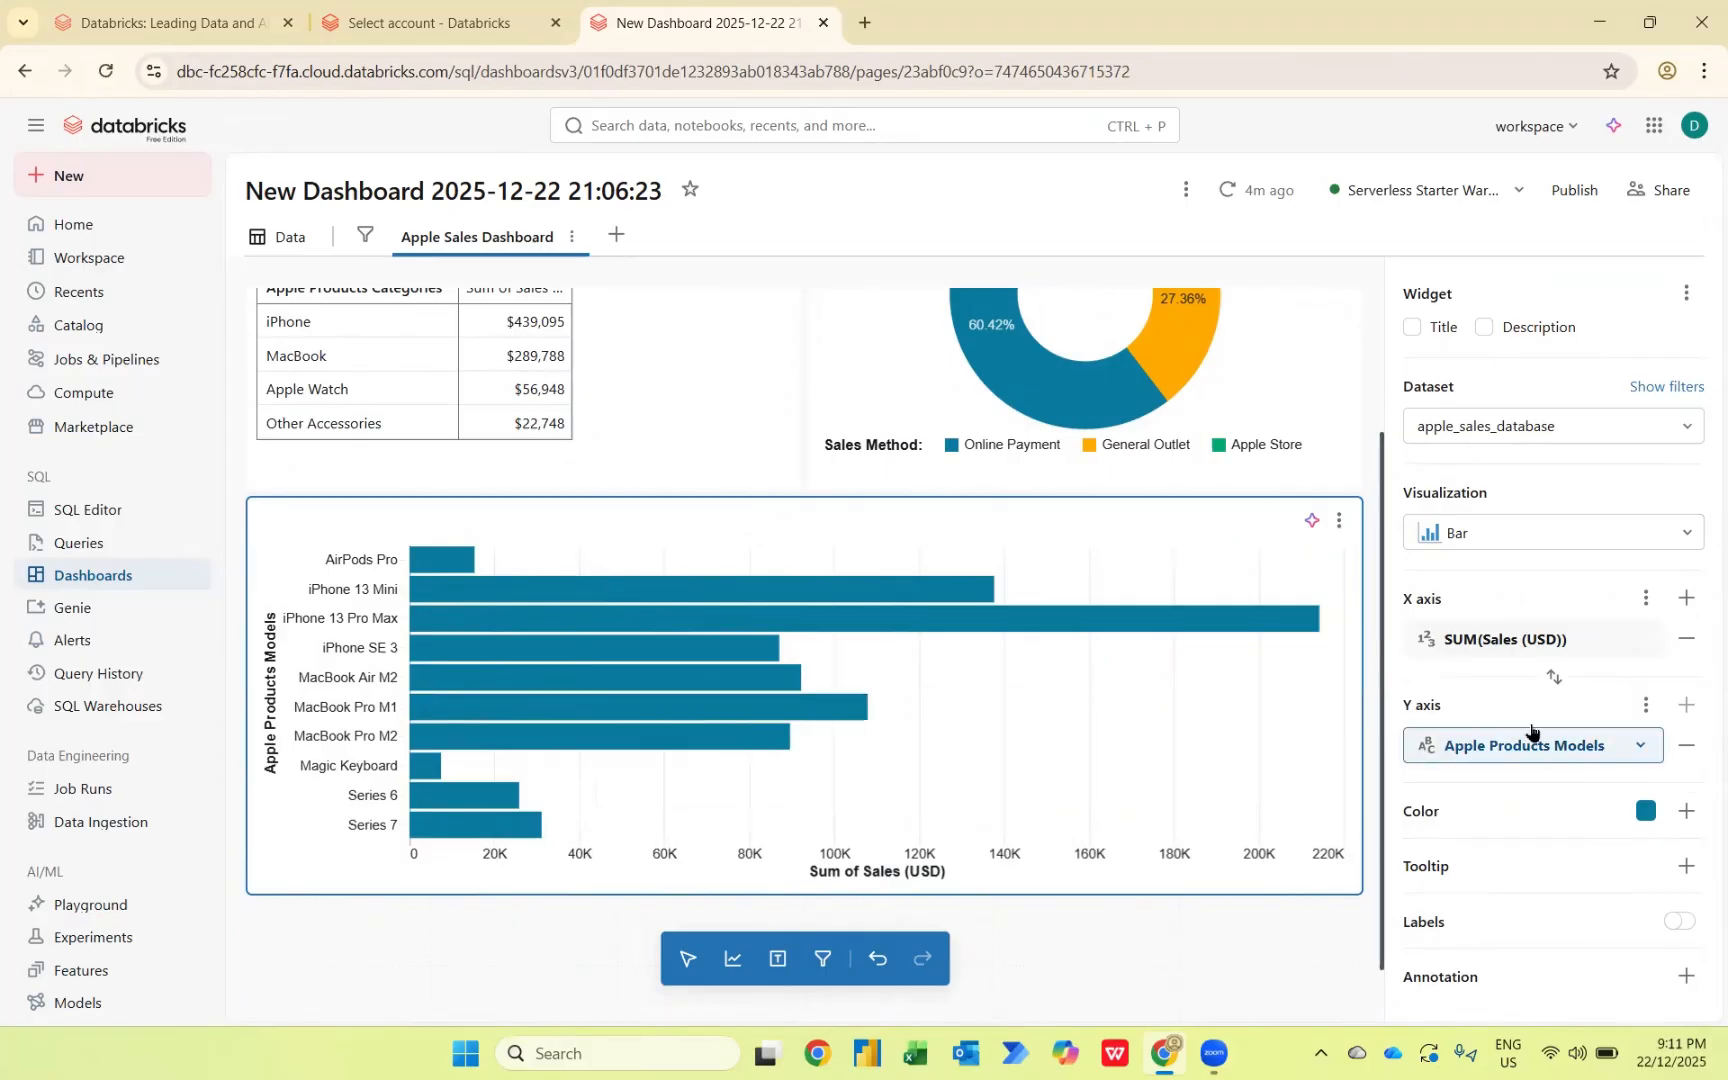
{"action": "left_click", "coordinate": [1645, 598]}
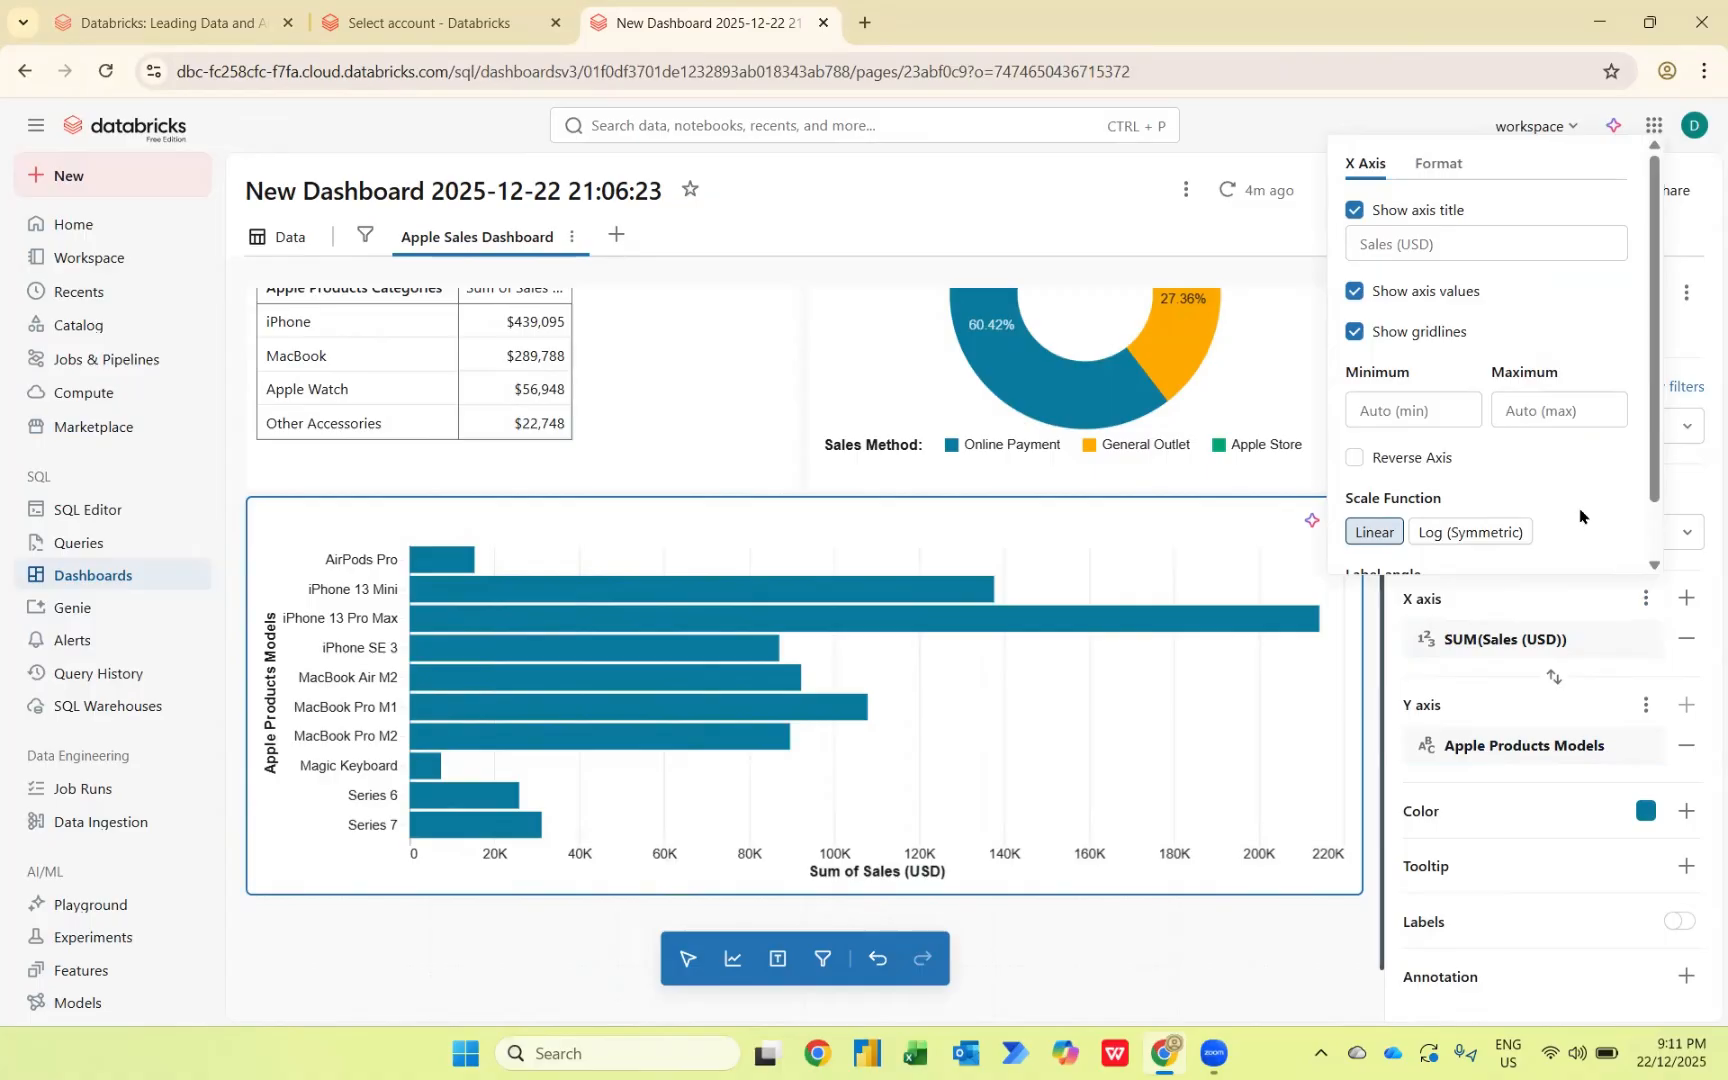
{"action": "scroll", "coordinate": [1640, 560], "scroll_direction": "down", "scroll_amount": 1}
{"action": "left_click", "coordinate": [1646, 708]}
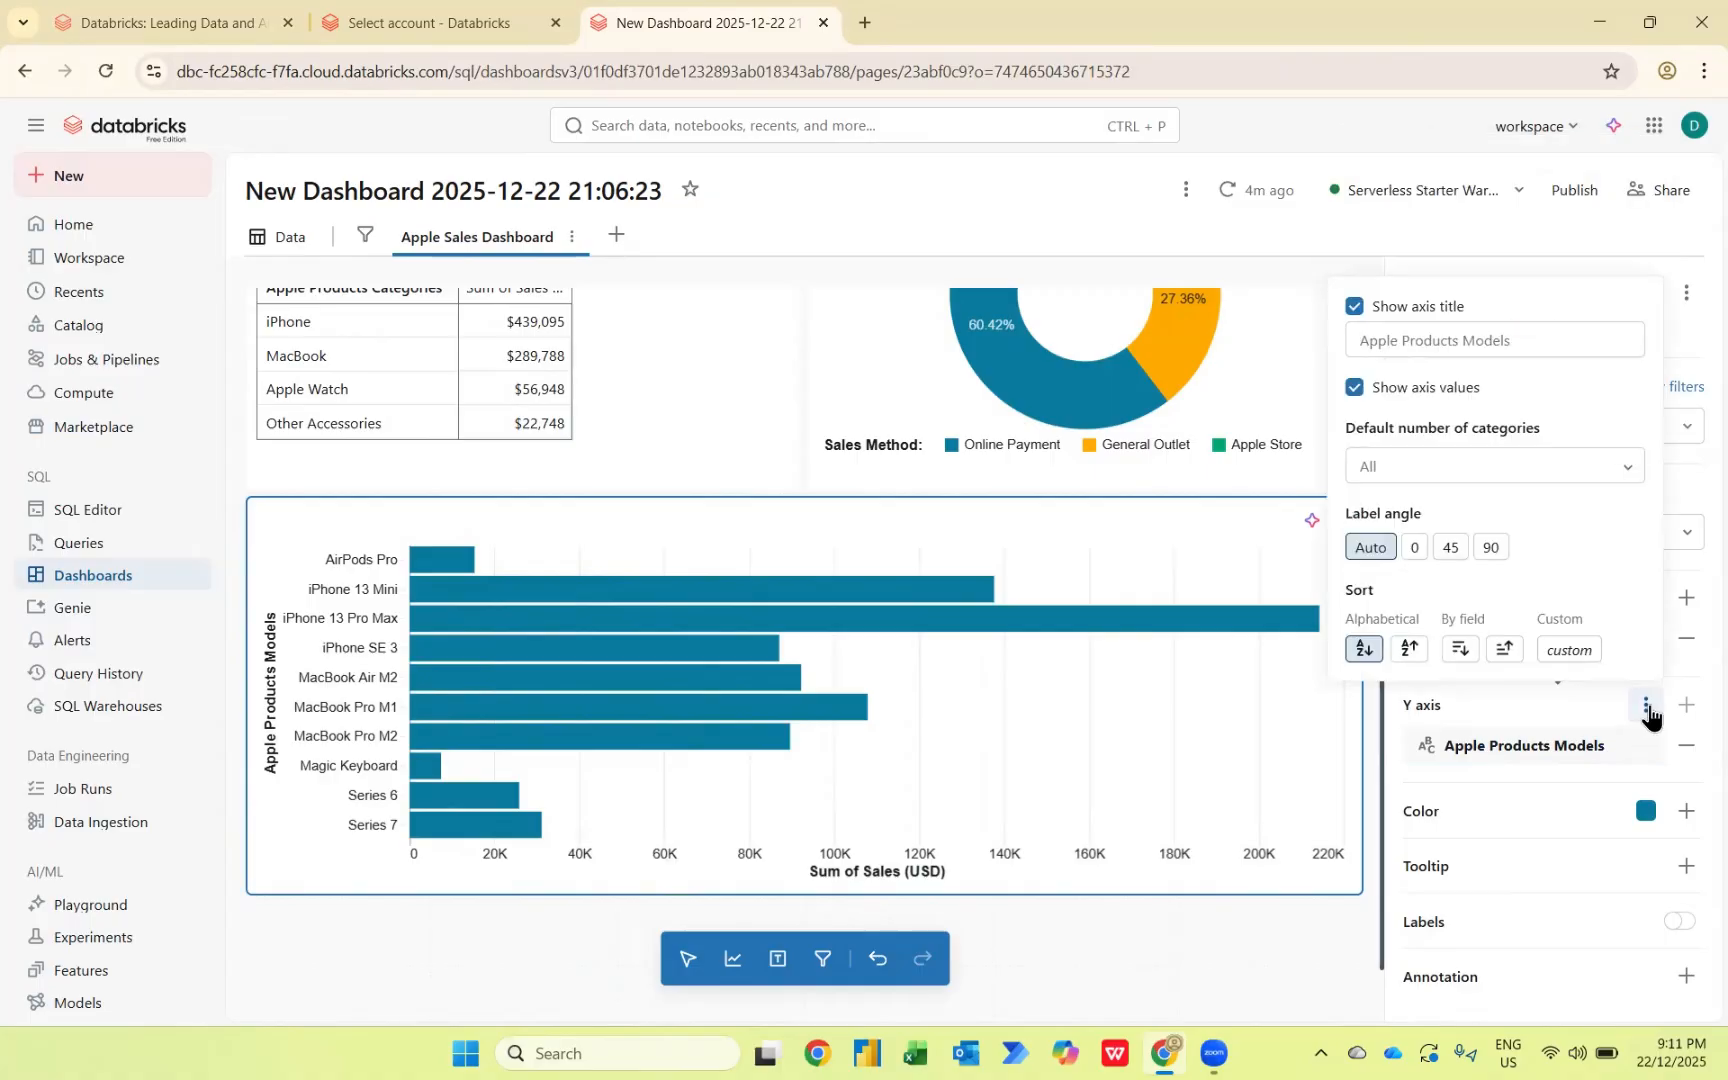
{"action": "left_click", "coordinate": [1460, 652]}
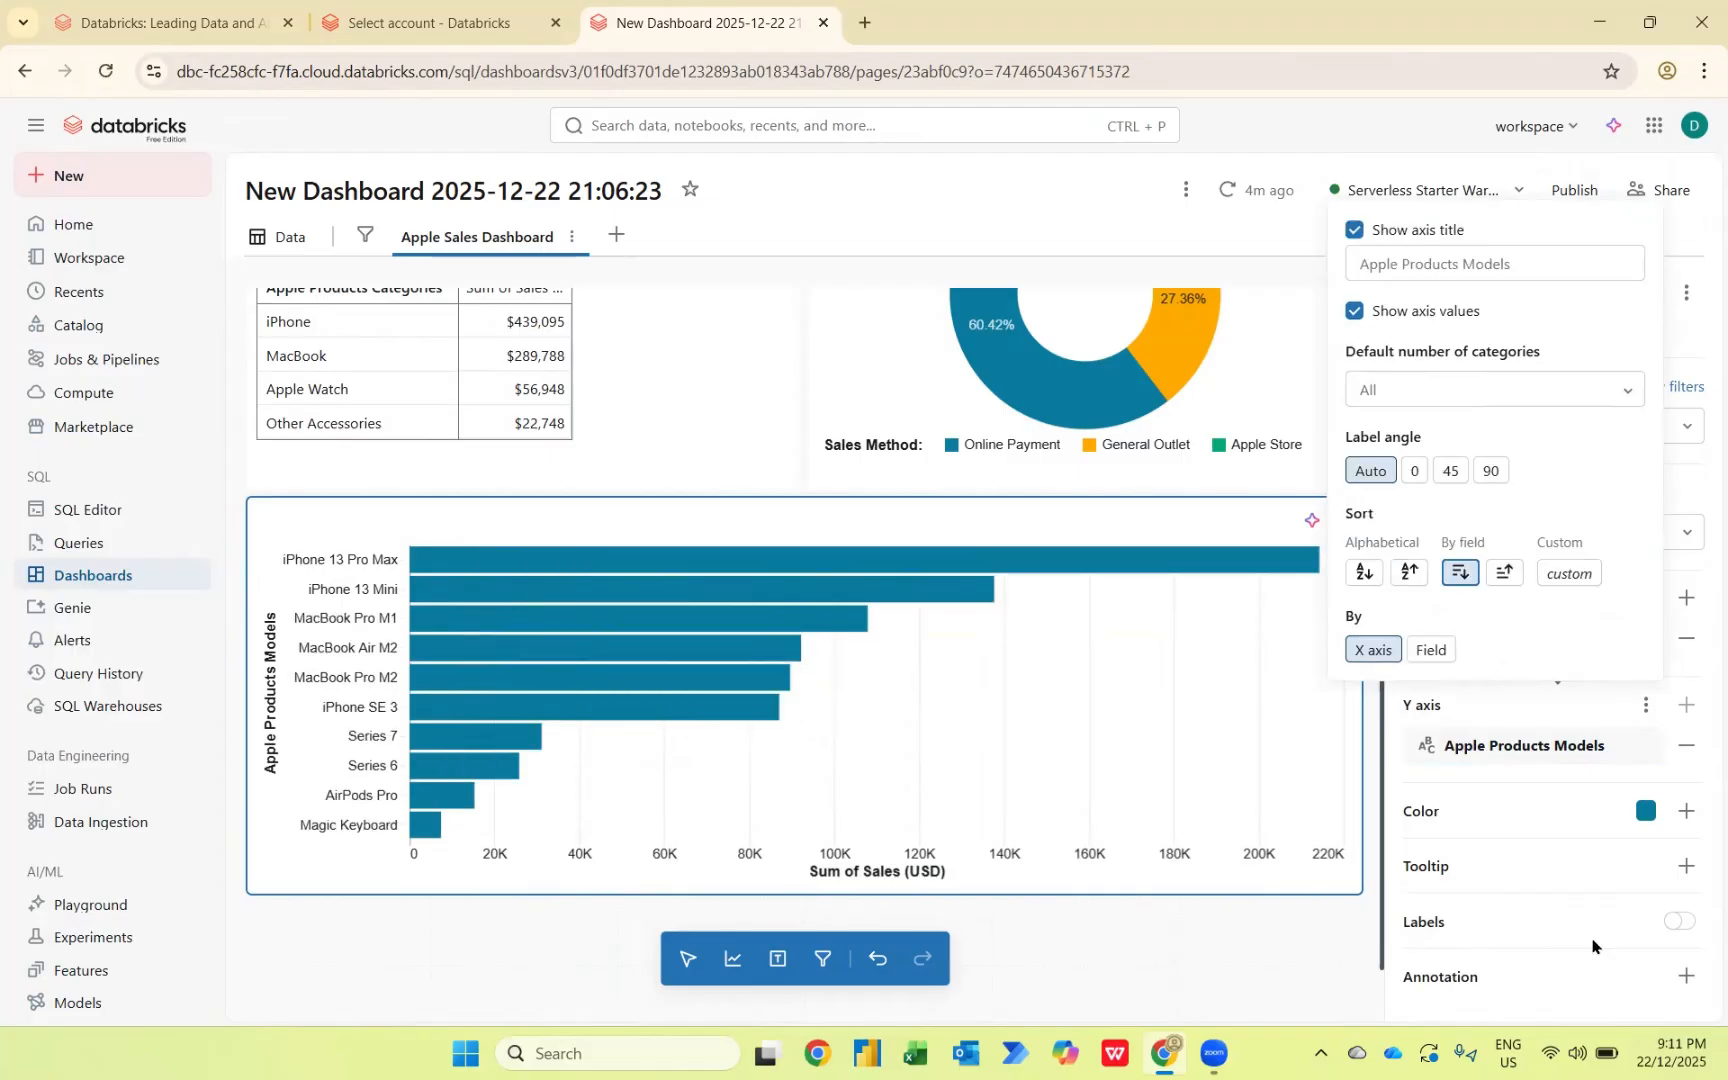
Step: Label the bars with the Sales (USD) sum field, using a custom format with abbreviation set to None
{"action": "left_click", "coordinate": [1679, 924]}
{"action": "left_click", "coordinate": [1679, 922]}
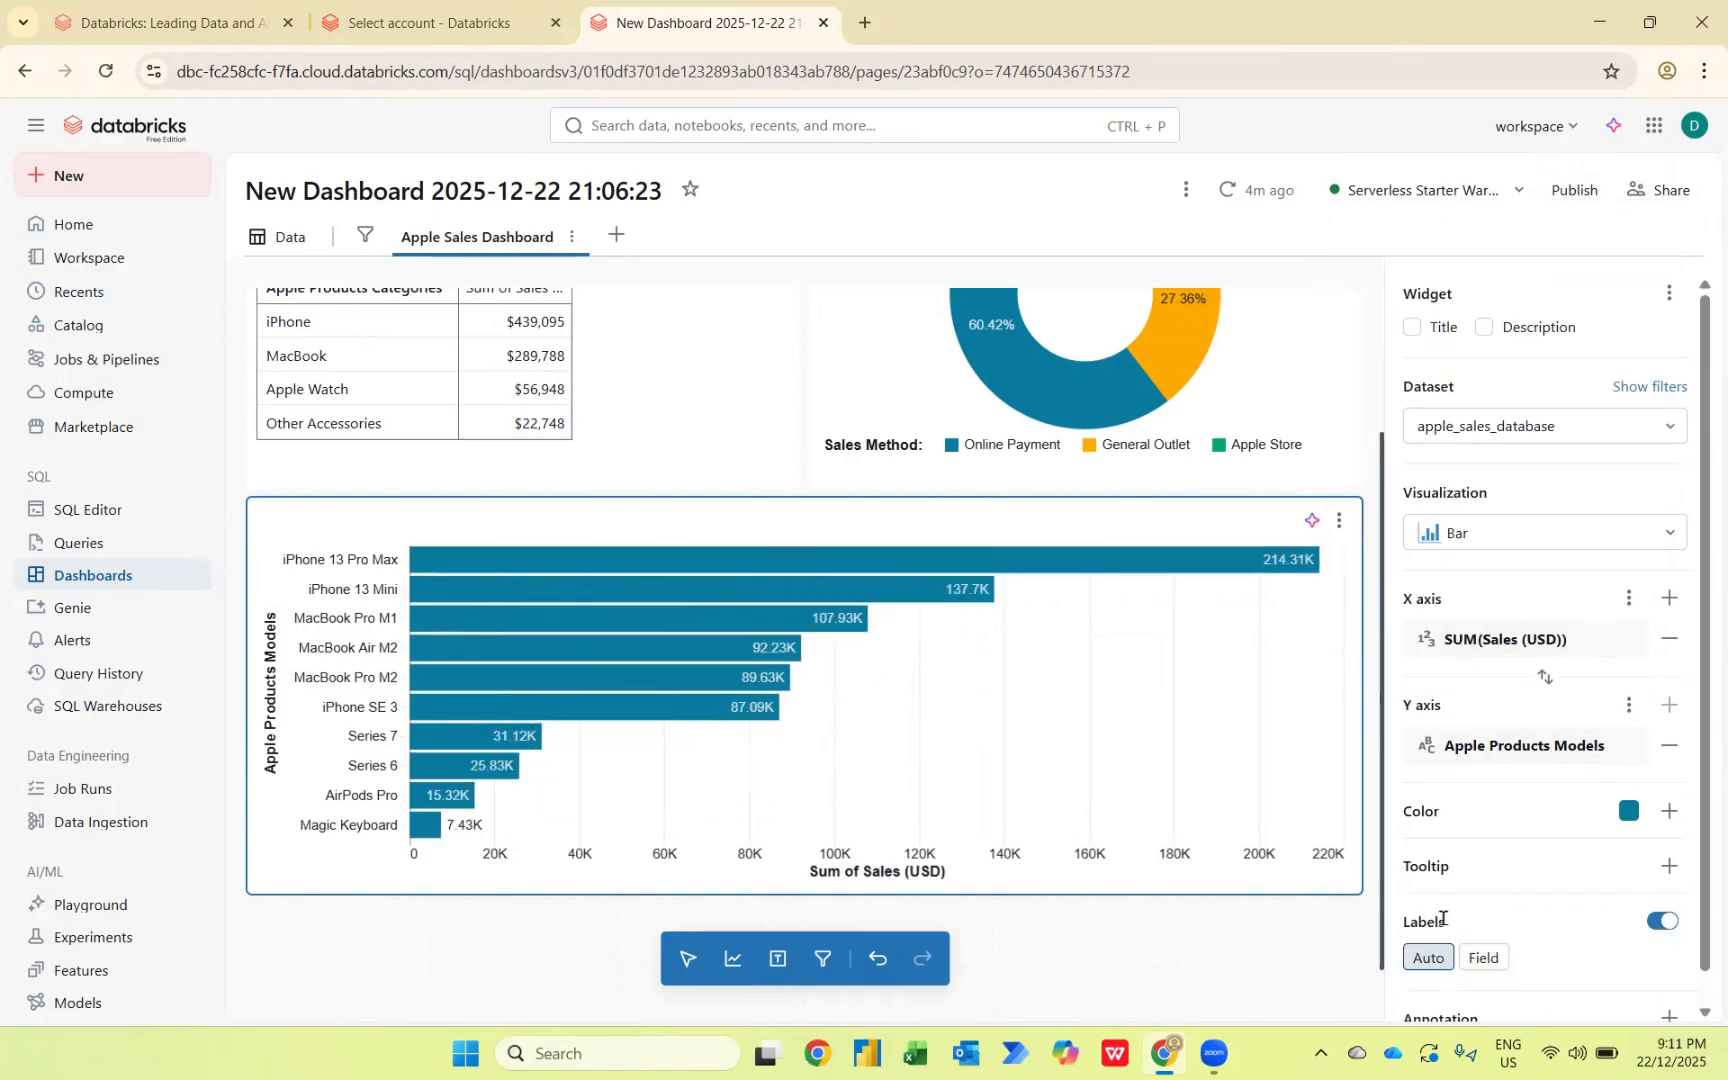
{"action": "left_click", "coordinate": [1482, 957]}
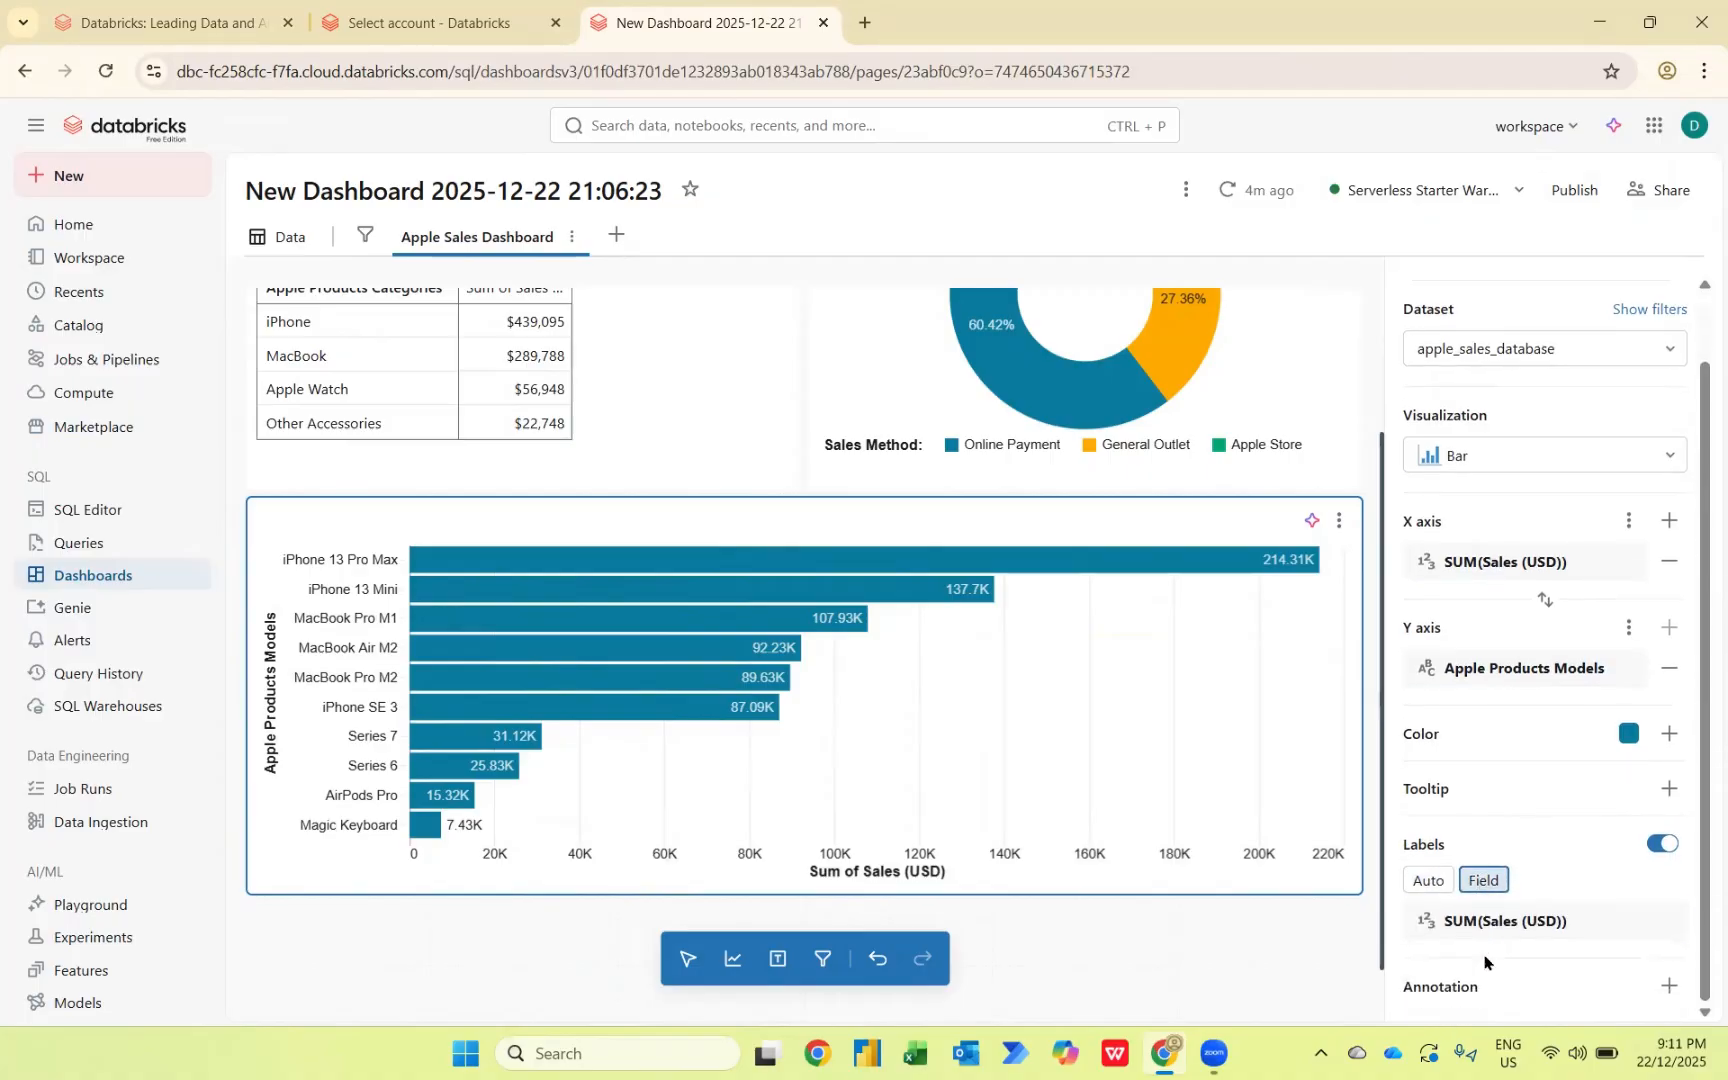
{"action": "left_click", "coordinate": [1535, 924]}
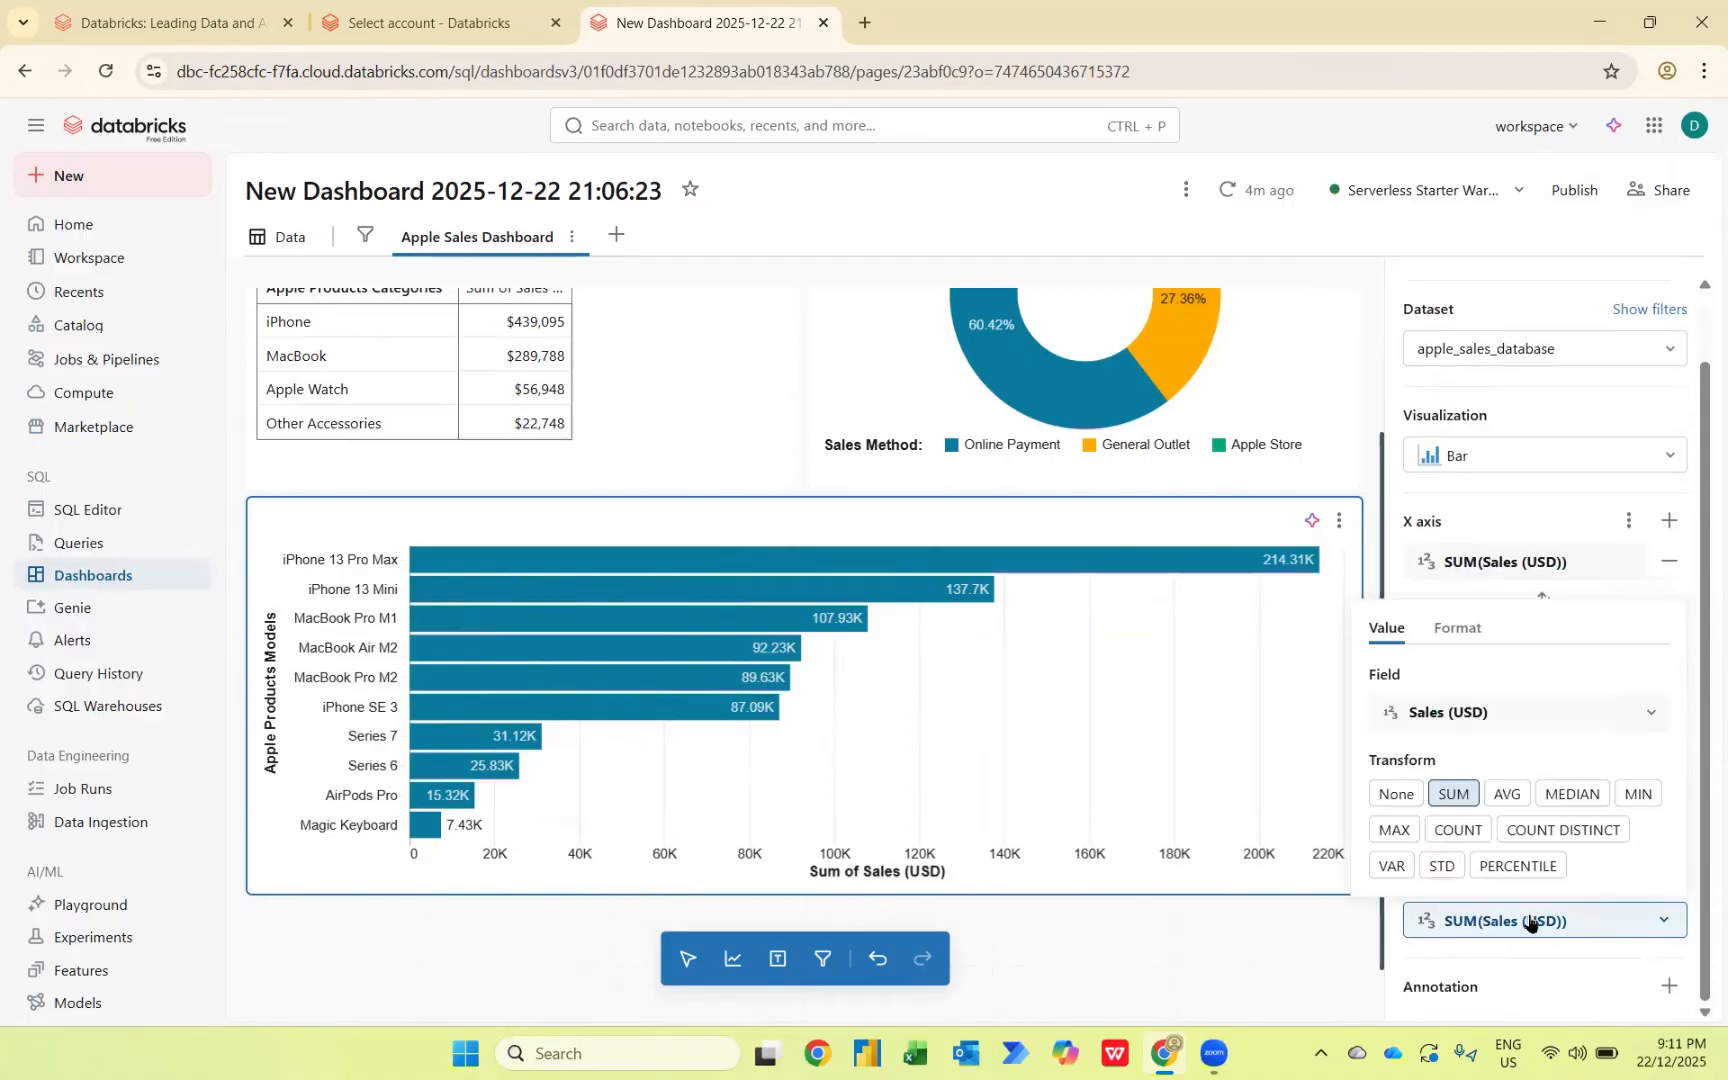
{"action": "left_click", "coordinate": [1456, 630]}
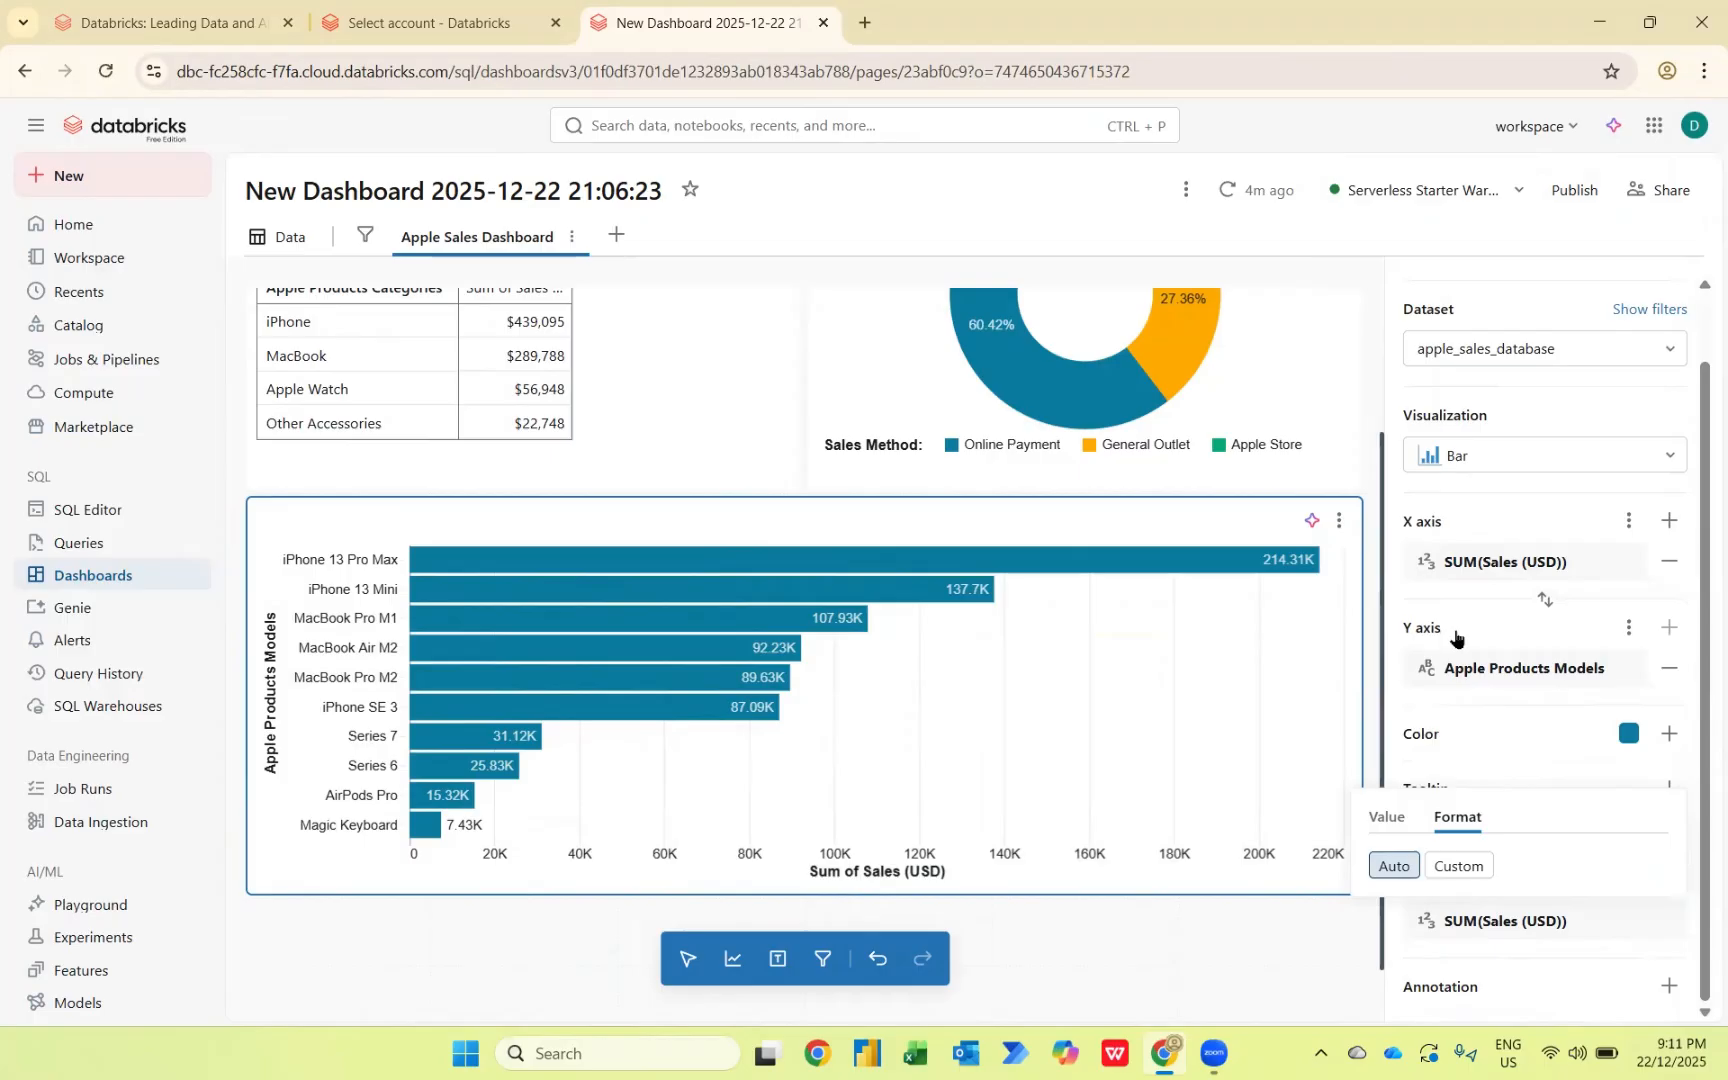
{"action": "left_click", "coordinate": [1457, 866]}
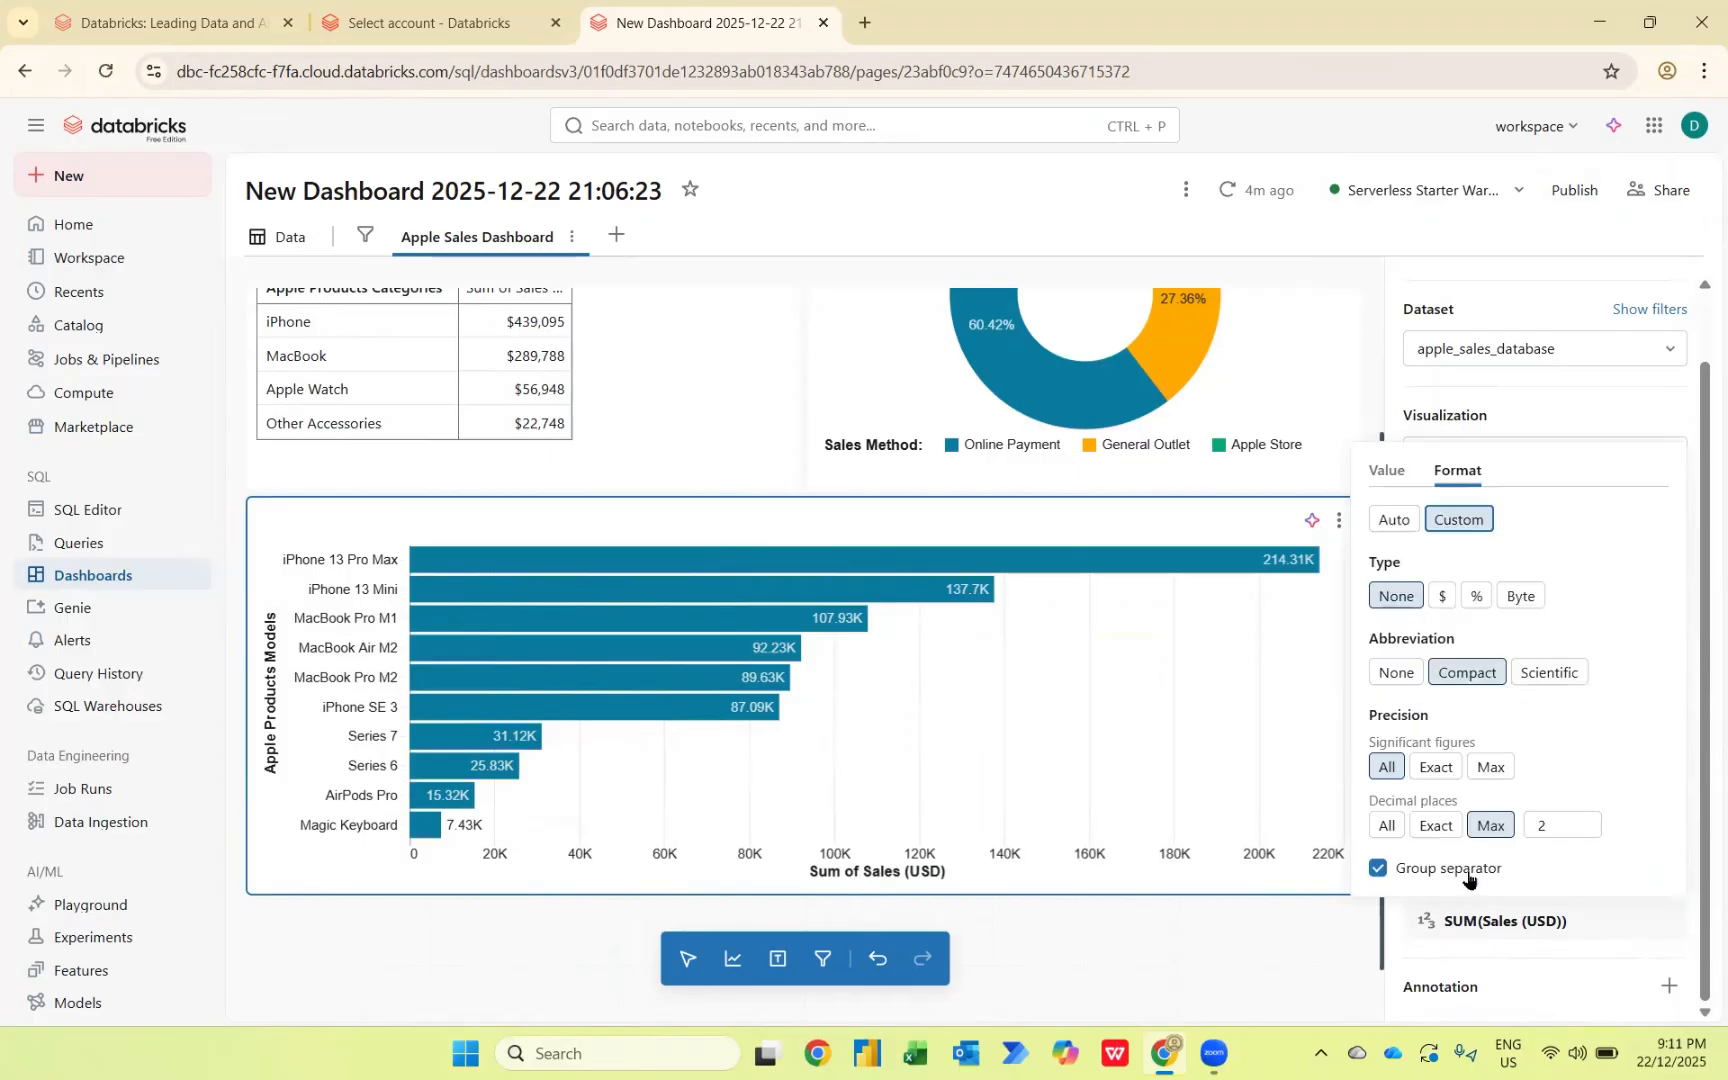
{"action": "left_click", "coordinate": [1396, 672]}
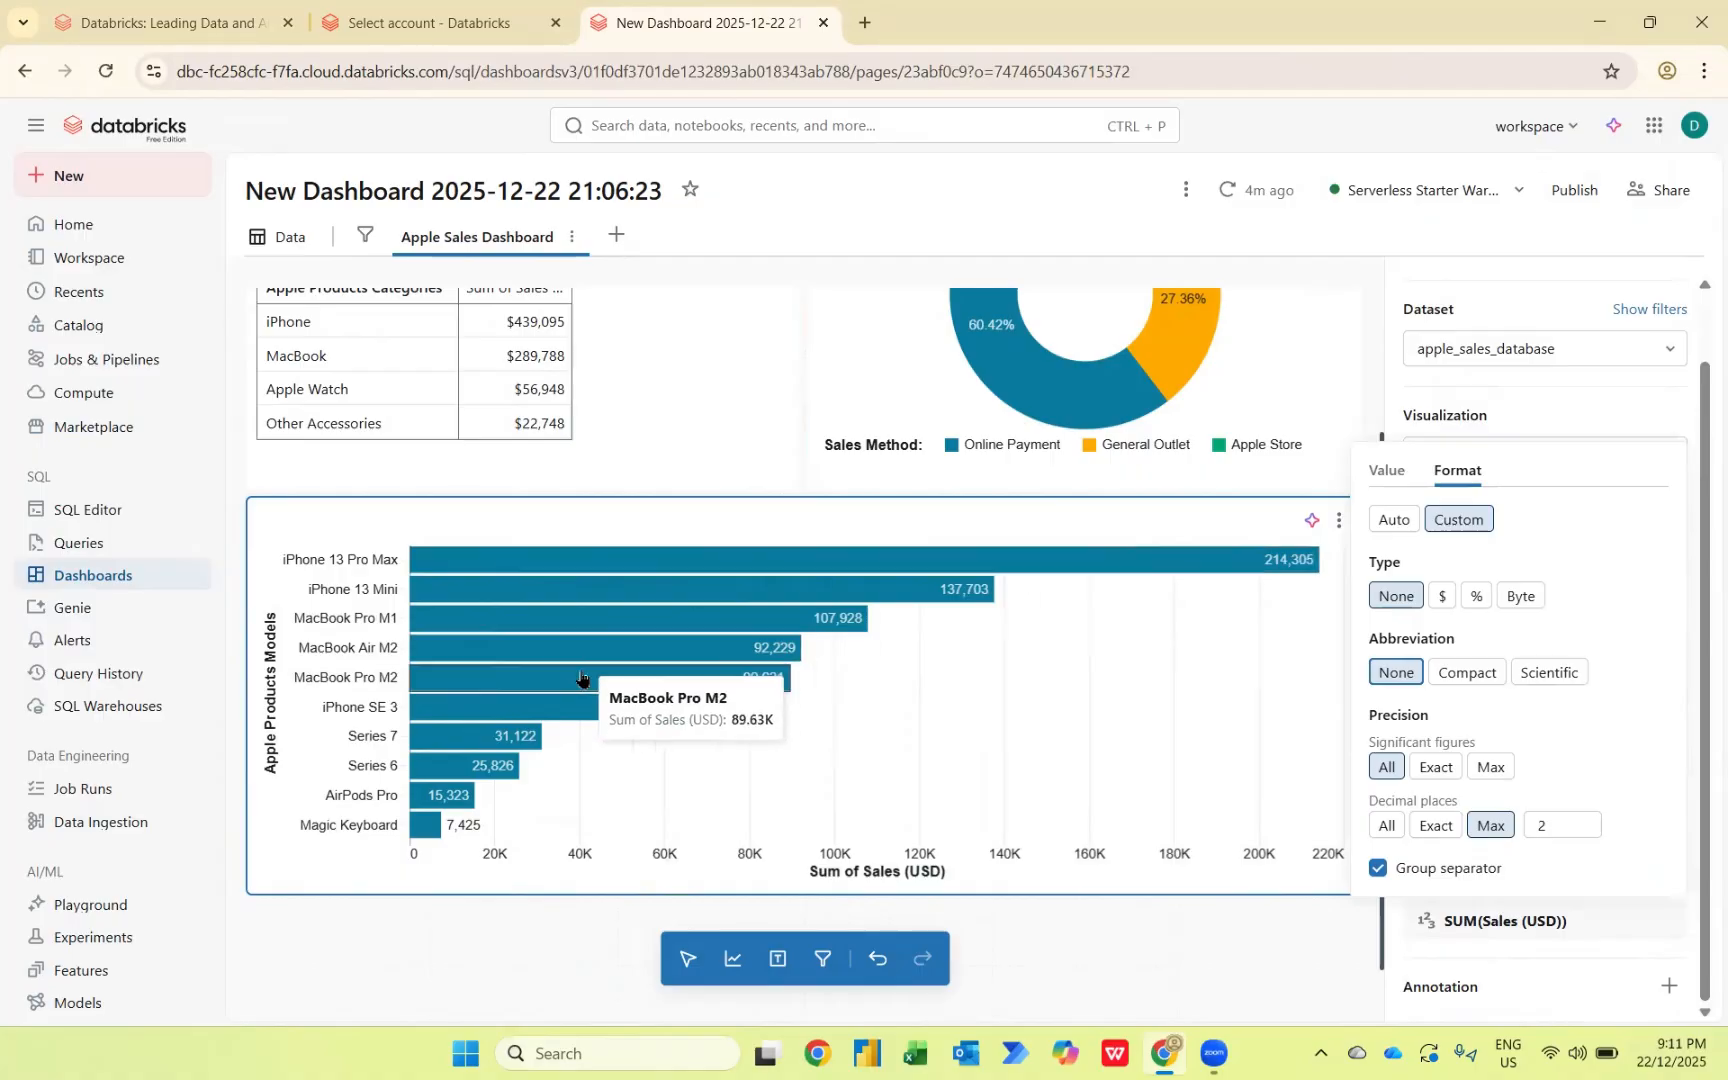
{"action": "left_click", "coordinate": [456, 910]}
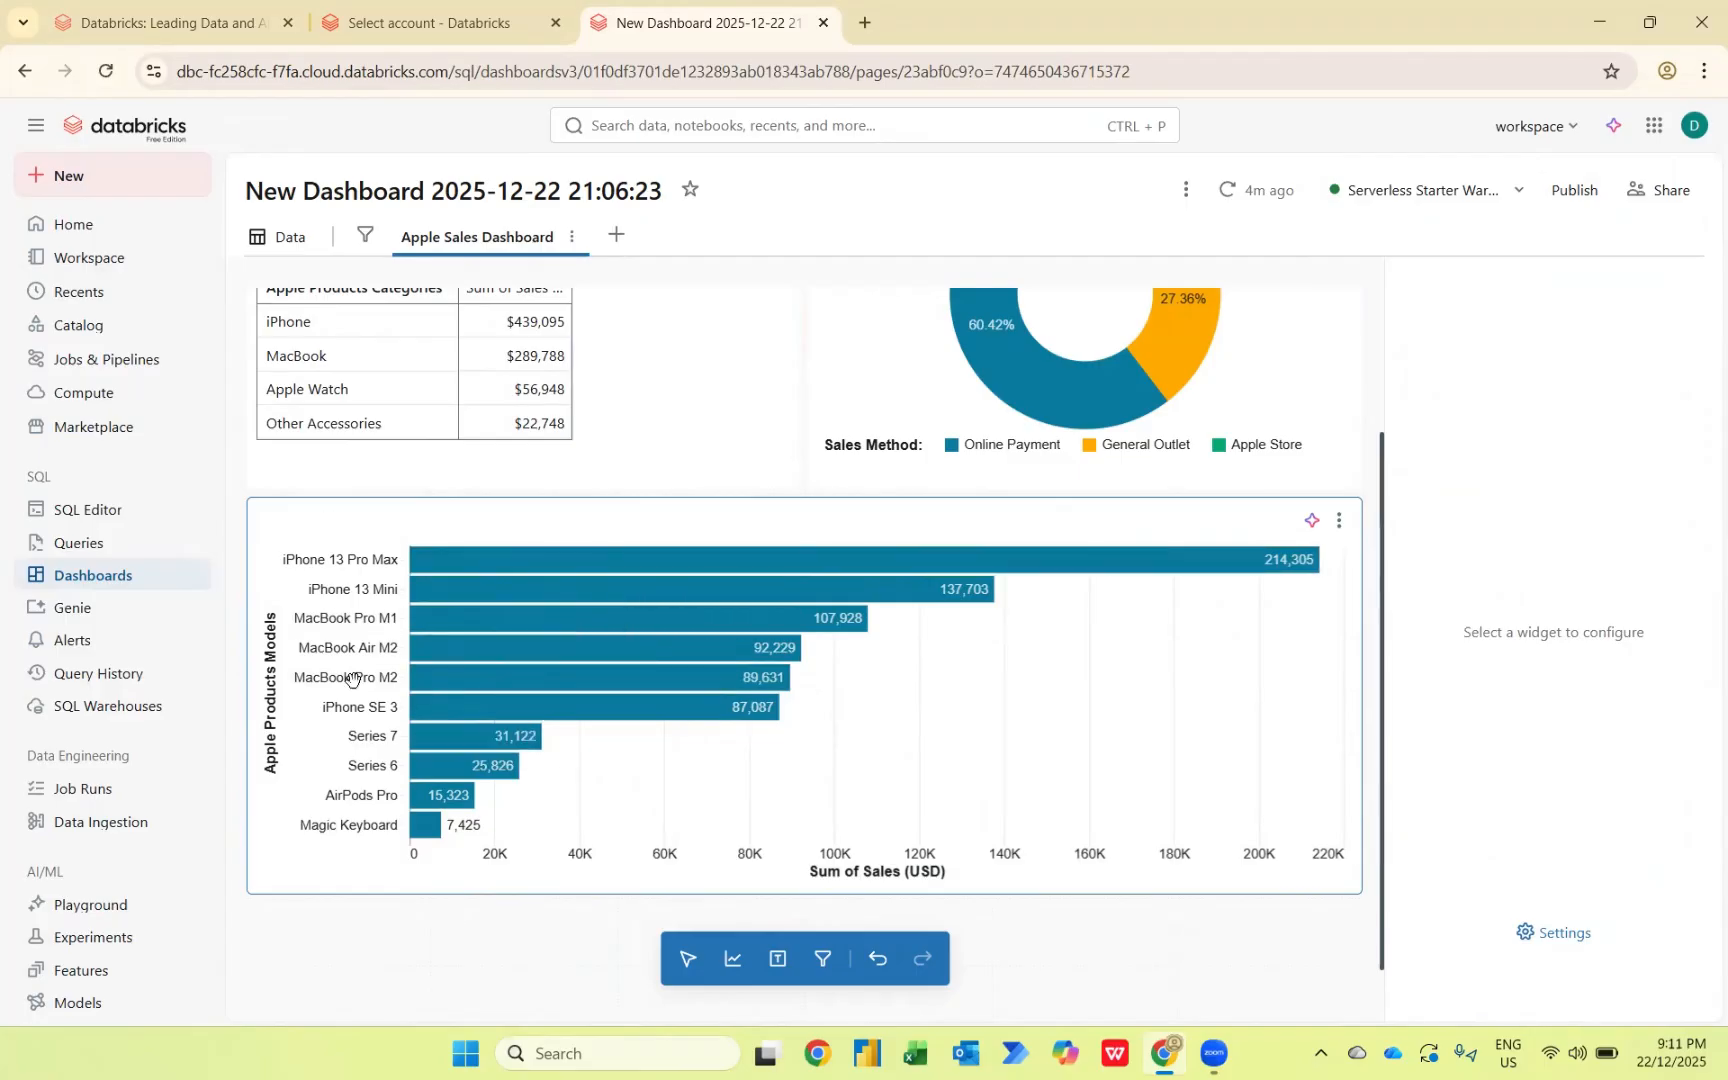
{"action": "scroll", "coordinate": [336, 541], "scroll_direction": "up", "scroll_amount": 2}
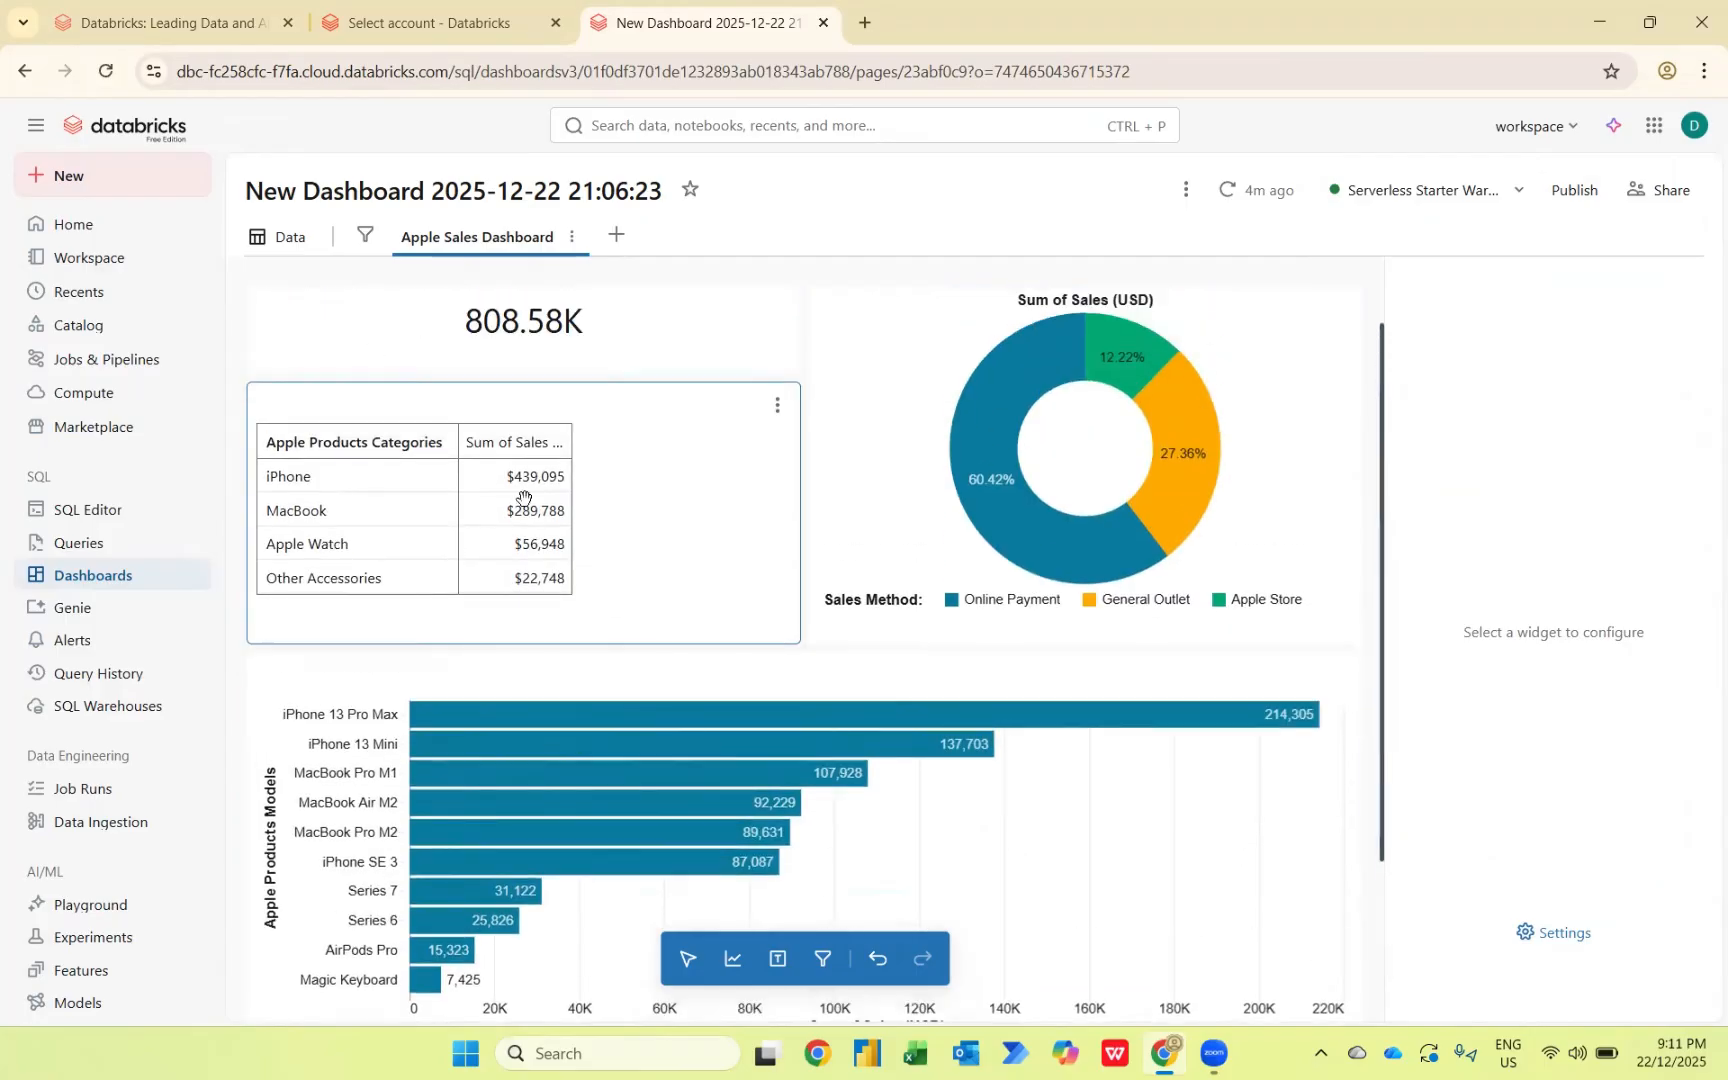
Step: Add a visualization widget below the product-model bar chart and set its type to Heatmap
{"action": "scroll", "coordinate": [873, 657], "scroll_direction": "down", "scroll_amount": 2}
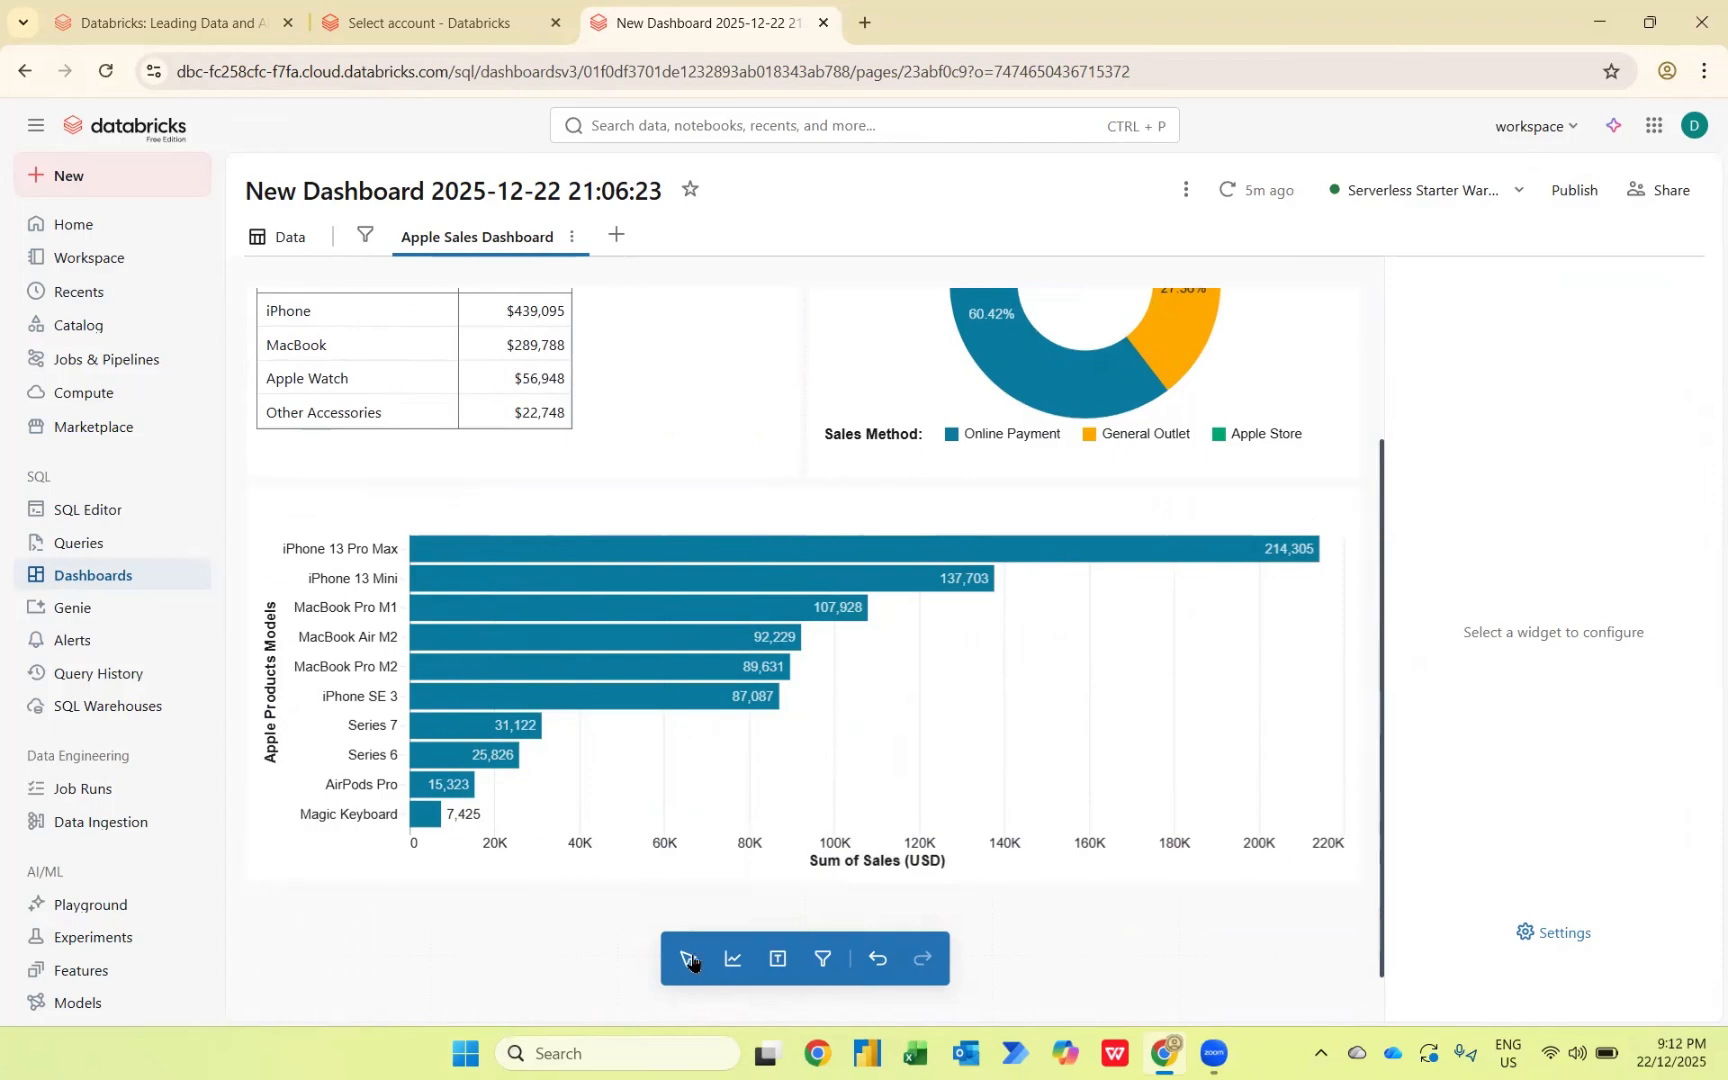
{"action": "left_click", "coordinate": [733, 958]}
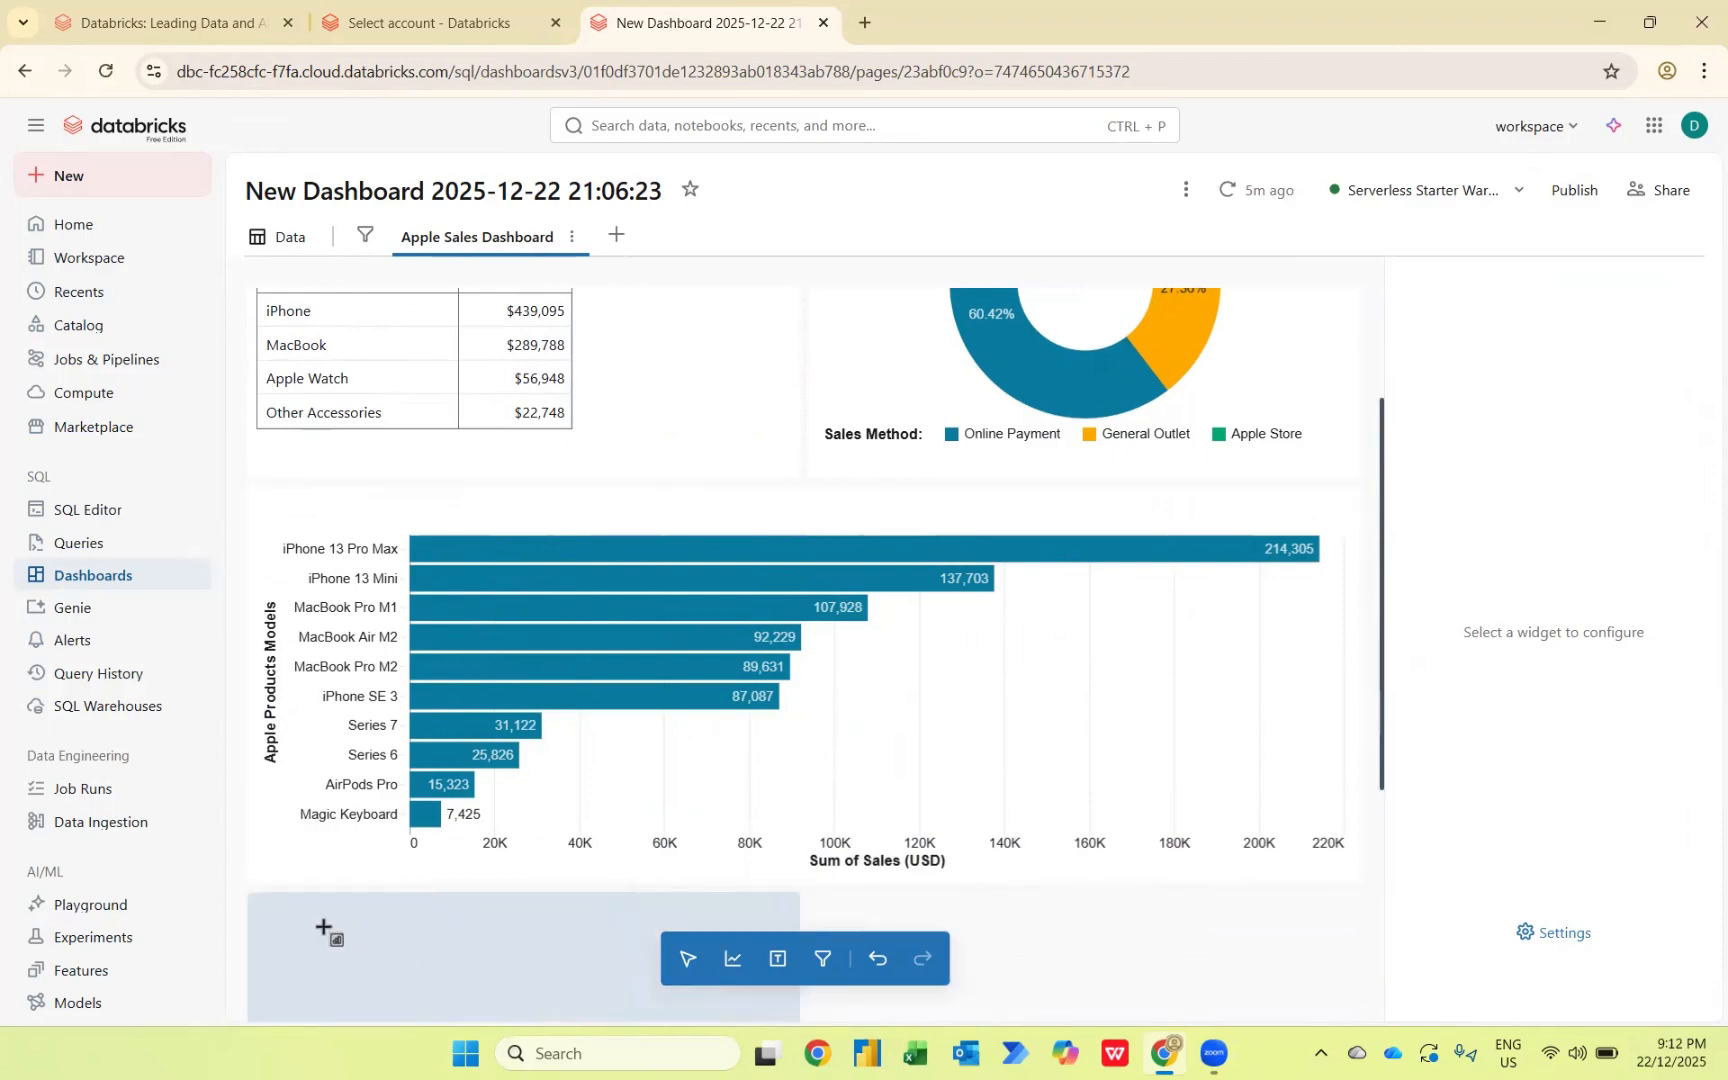
{"action": "left_click", "coordinate": [330, 928]}
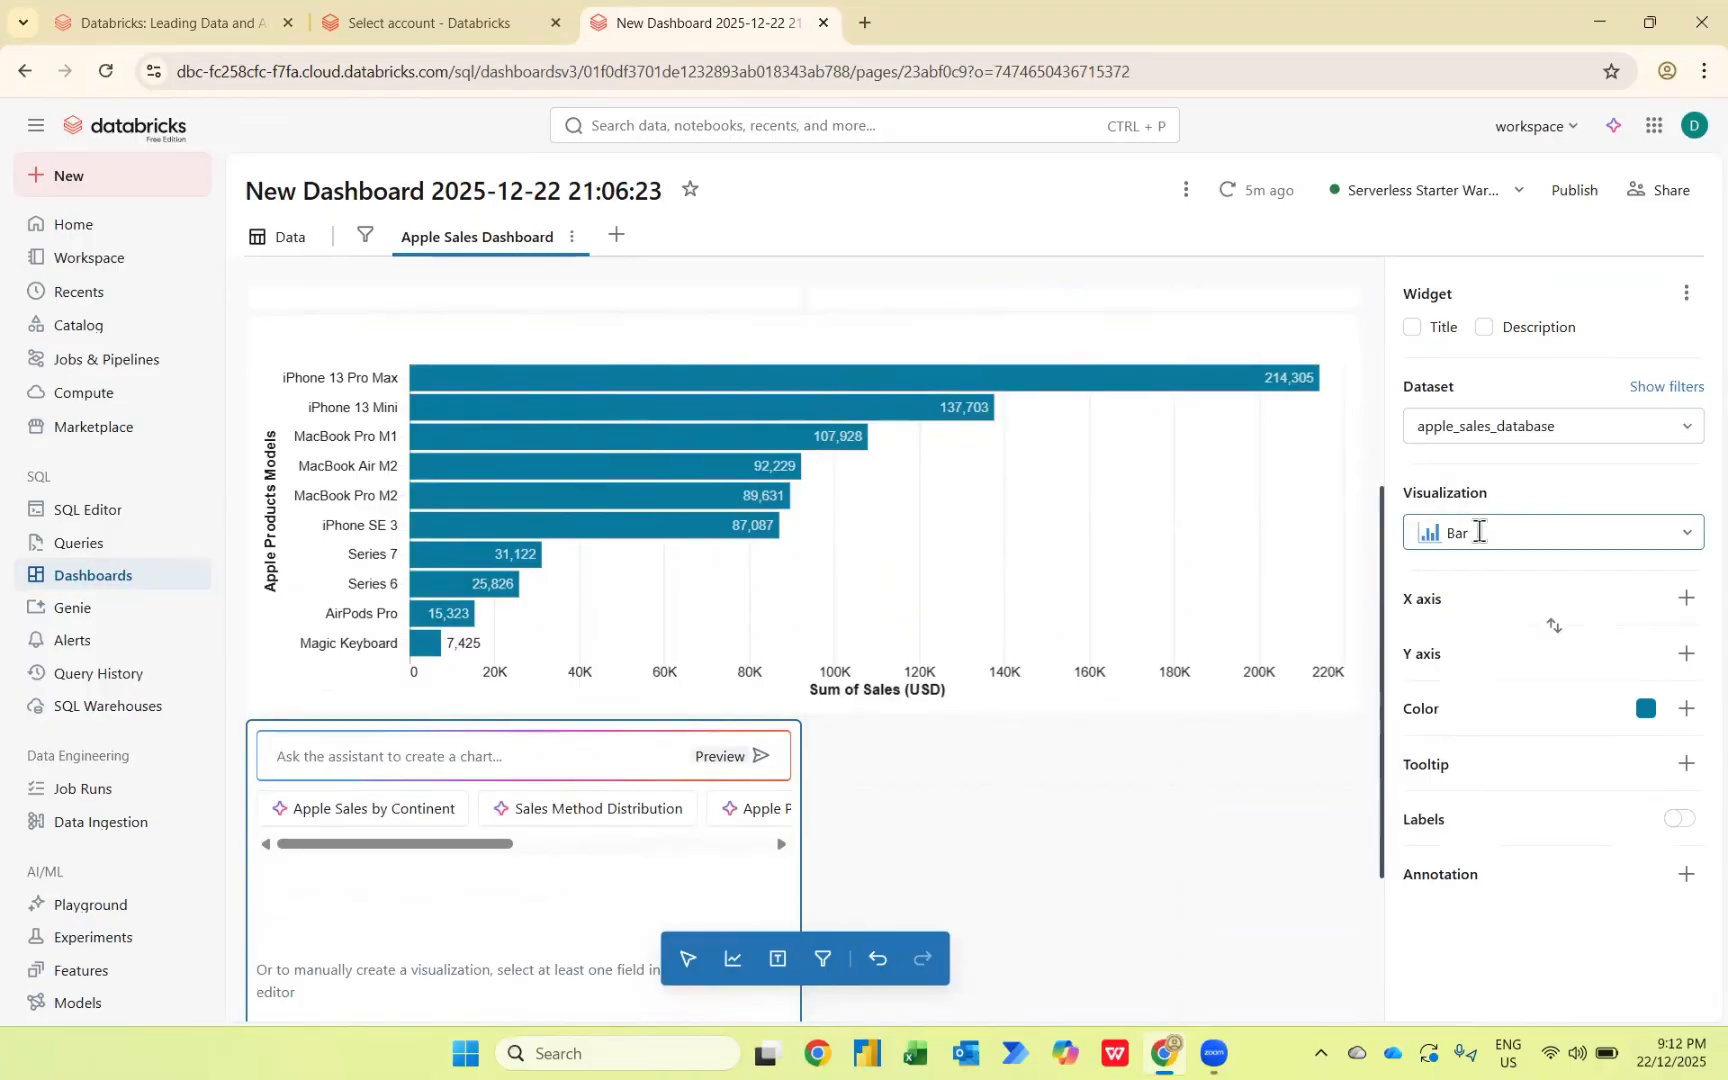
{"action": "left_click", "coordinate": [1688, 535]}
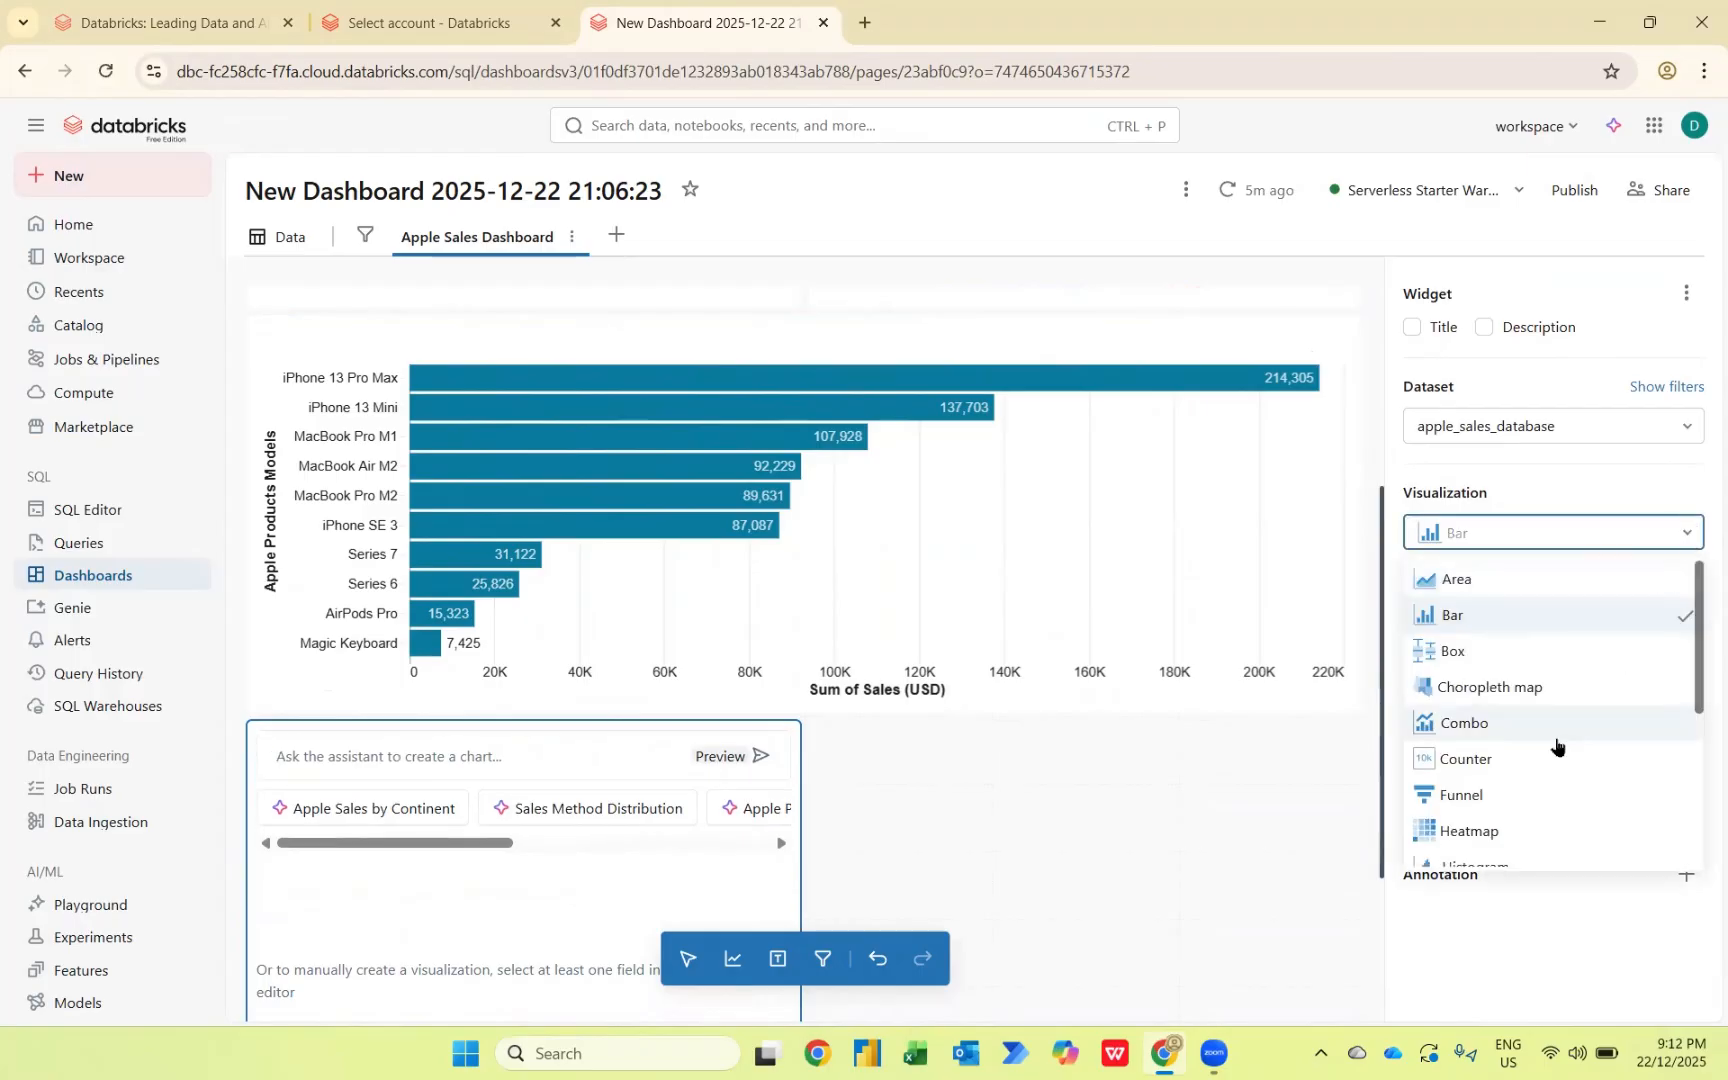
{"action": "scroll", "coordinate": [1554, 744], "scroll_direction": "down", "scroll_amount": 1}
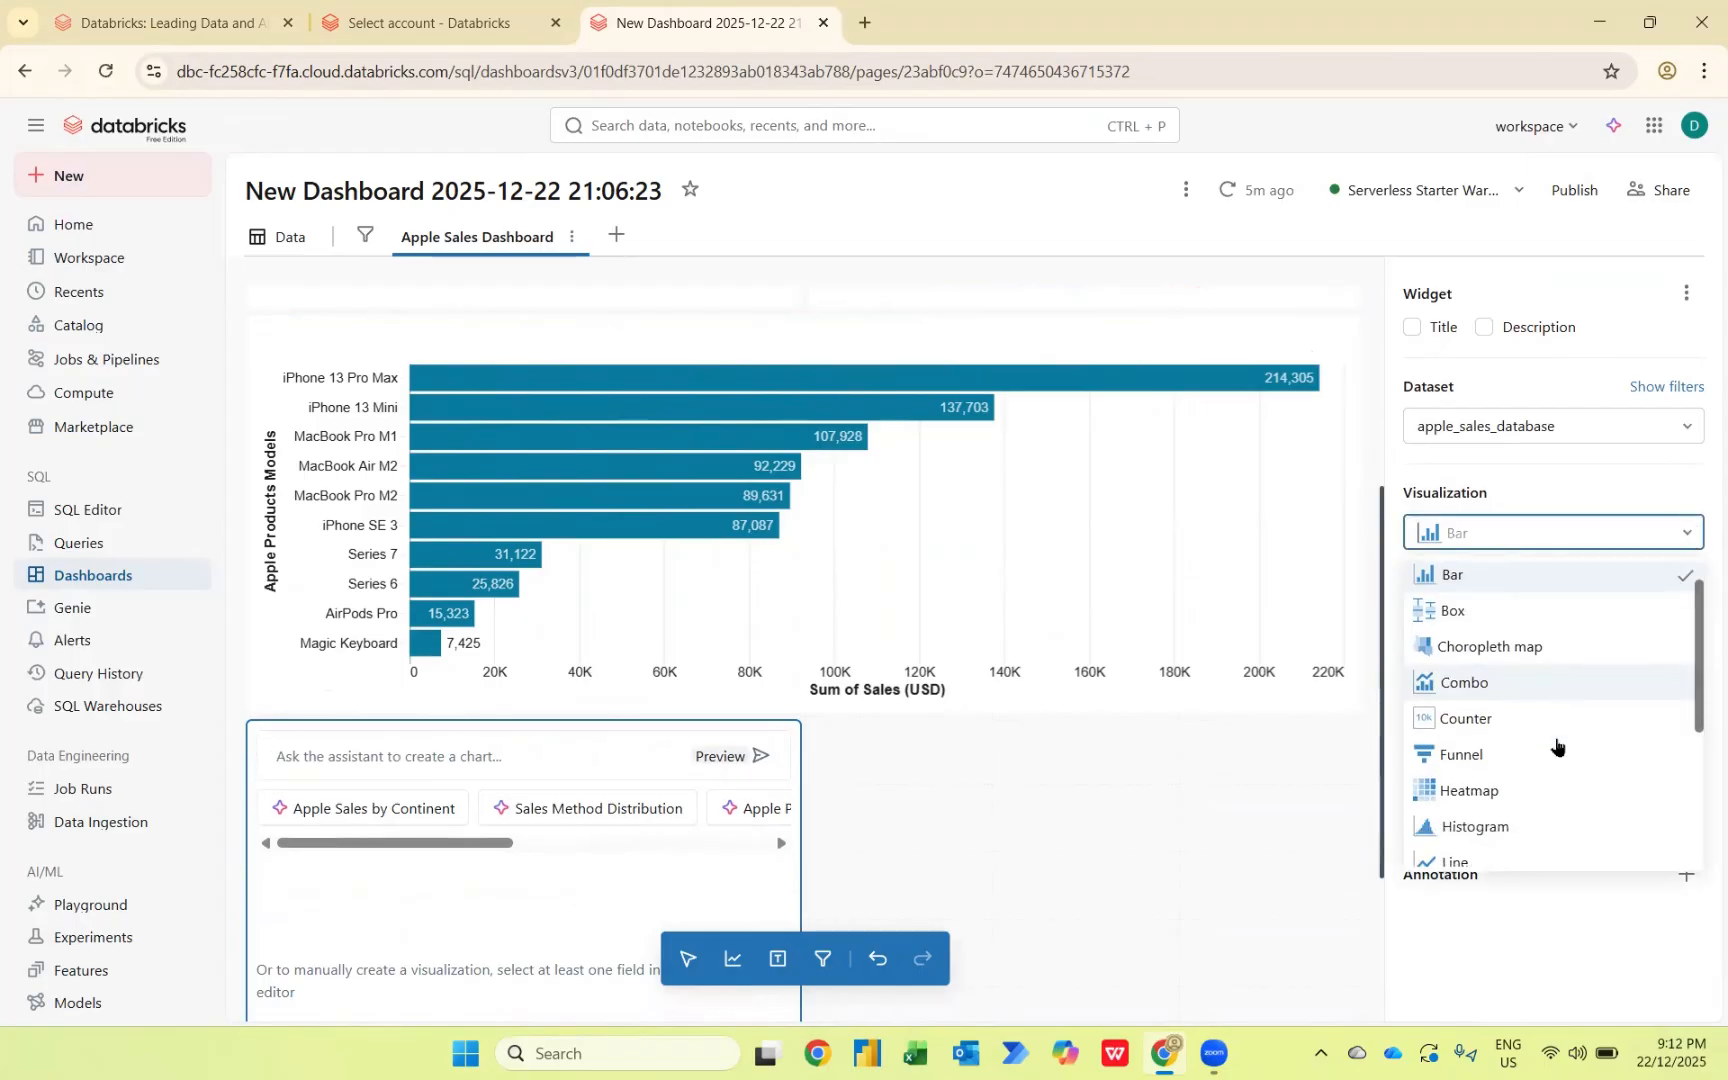
{"action": "left_click", "coordinate": [1503, 775]}
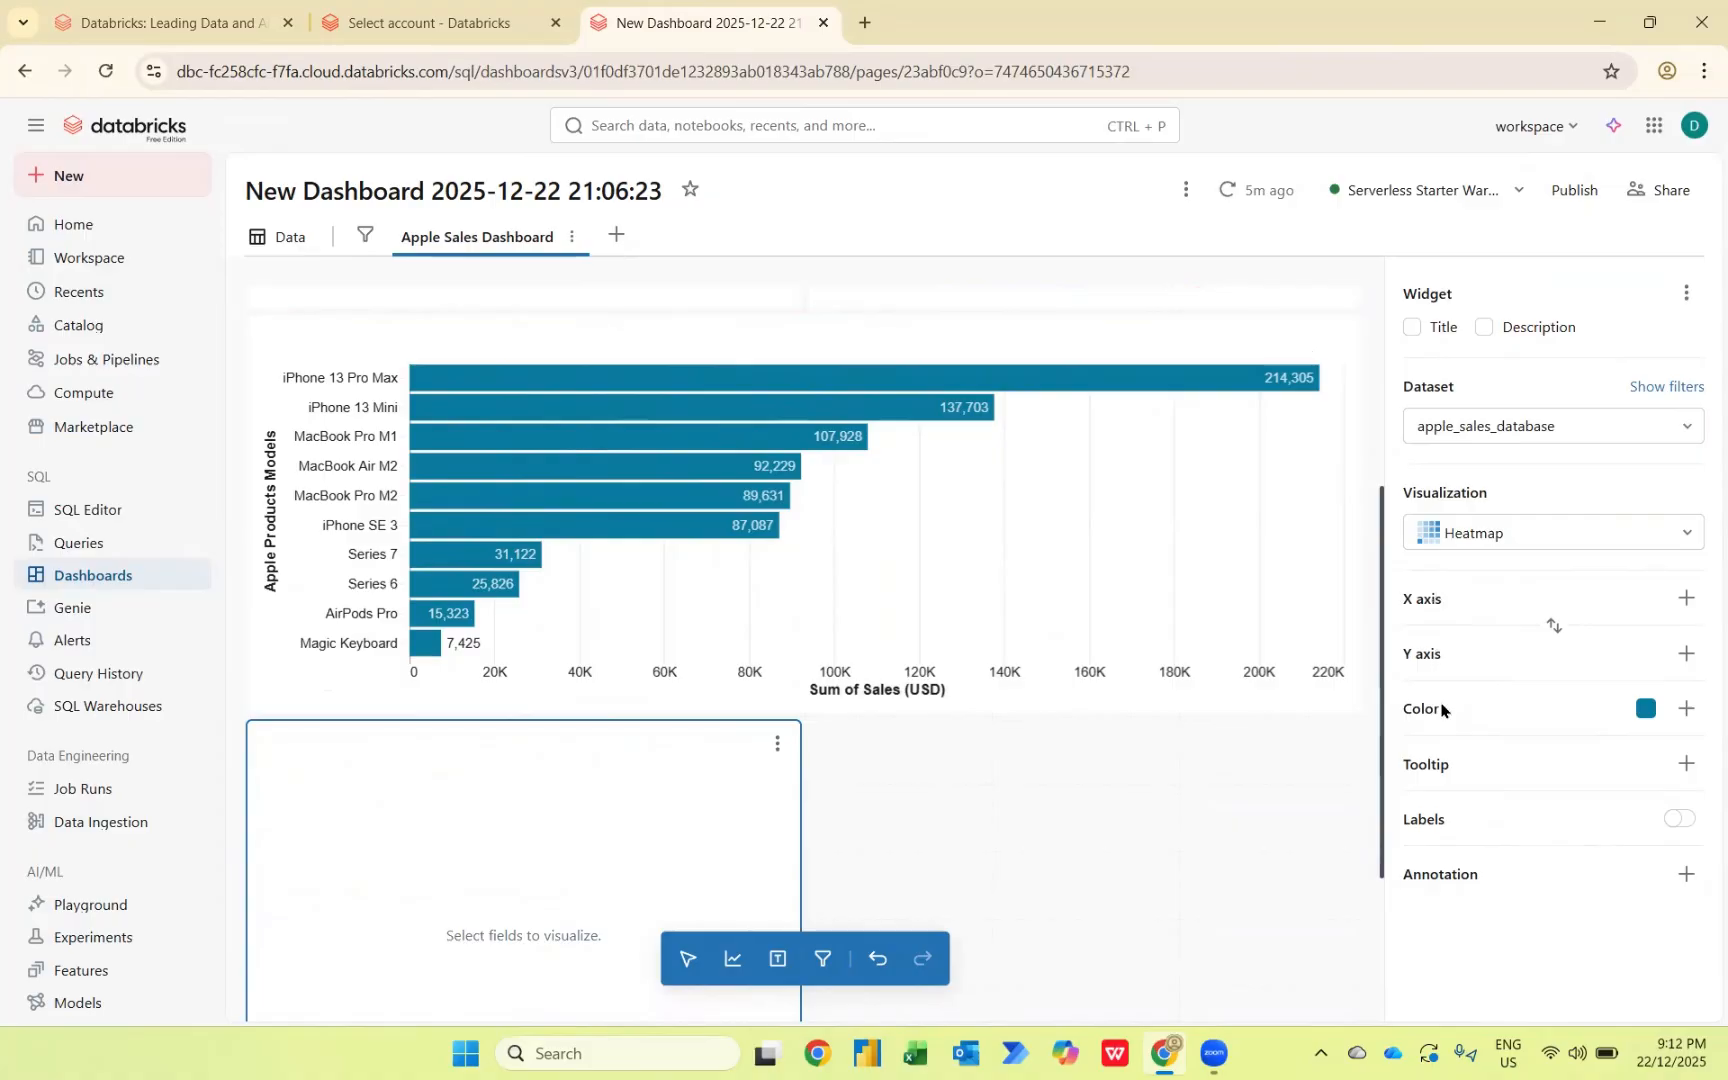
Step: Set the heatmap's X axis to Apple Products Categories, Y axis to Countries and color to the sum of Sales (USD)
{"action": "left_click", "coordinate": [1684, 598]}
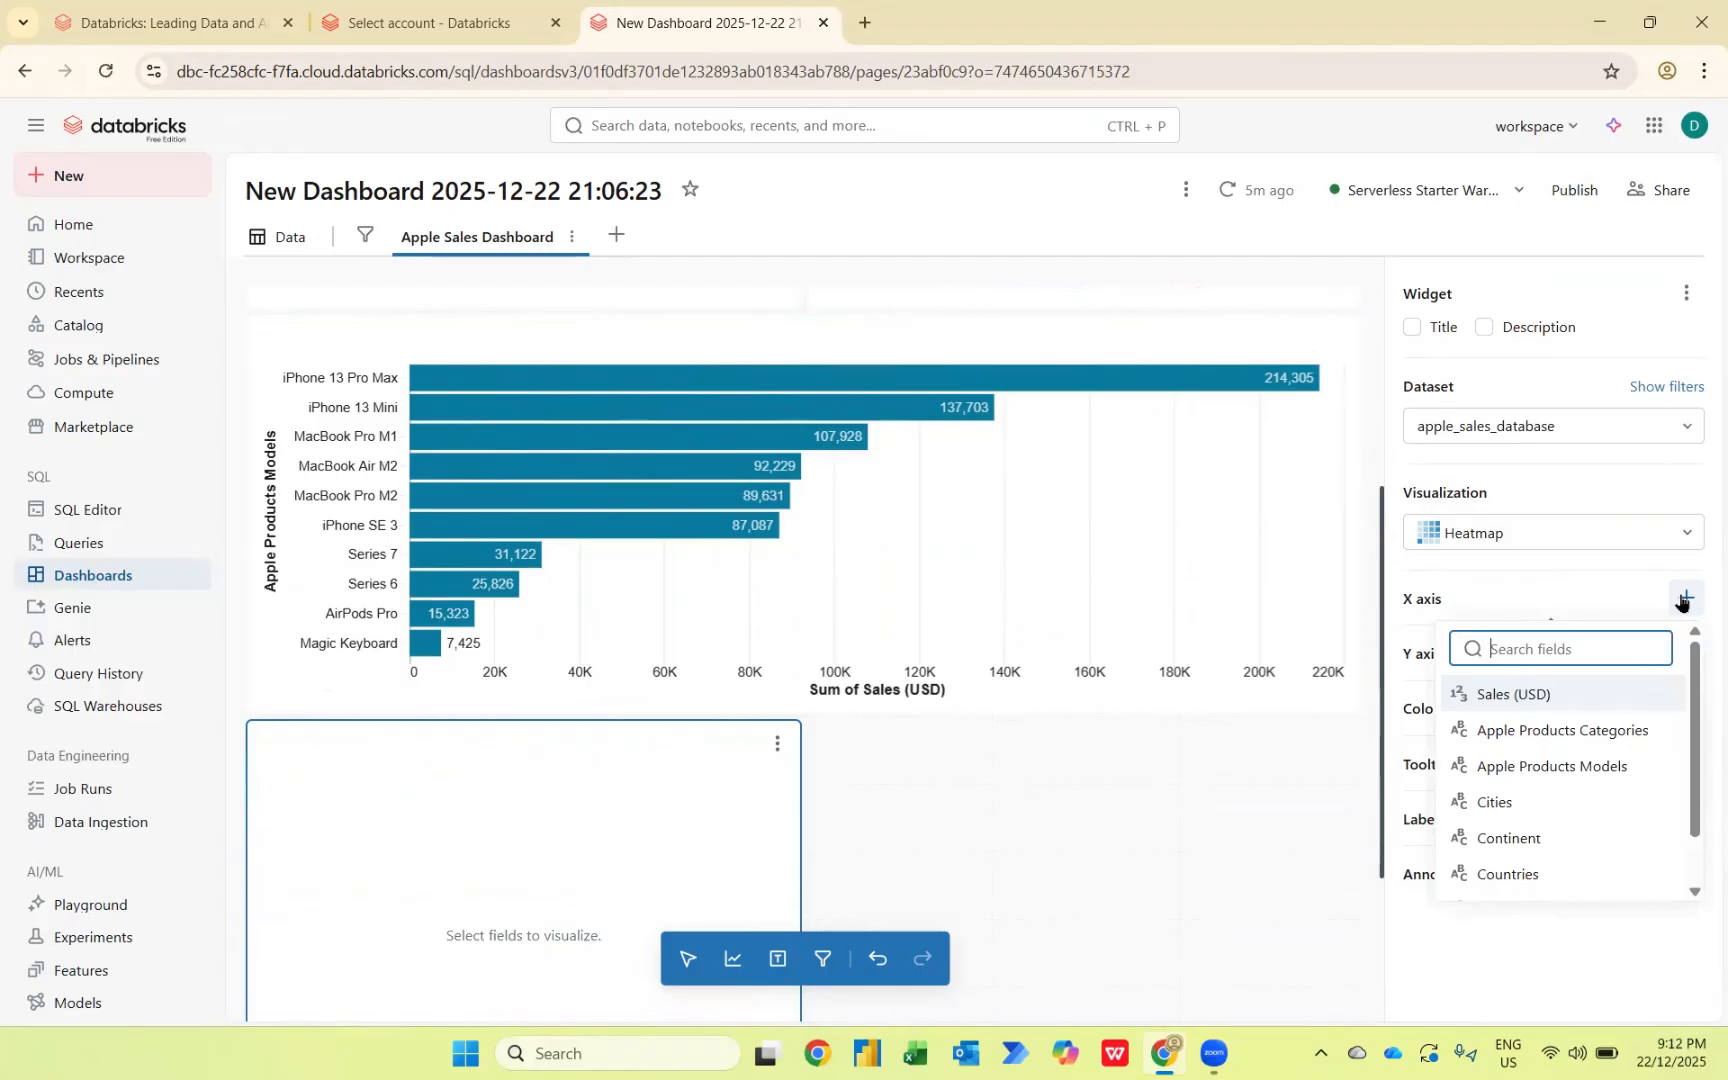
{"action": "left_click", "coordinate": [1508, 731]}
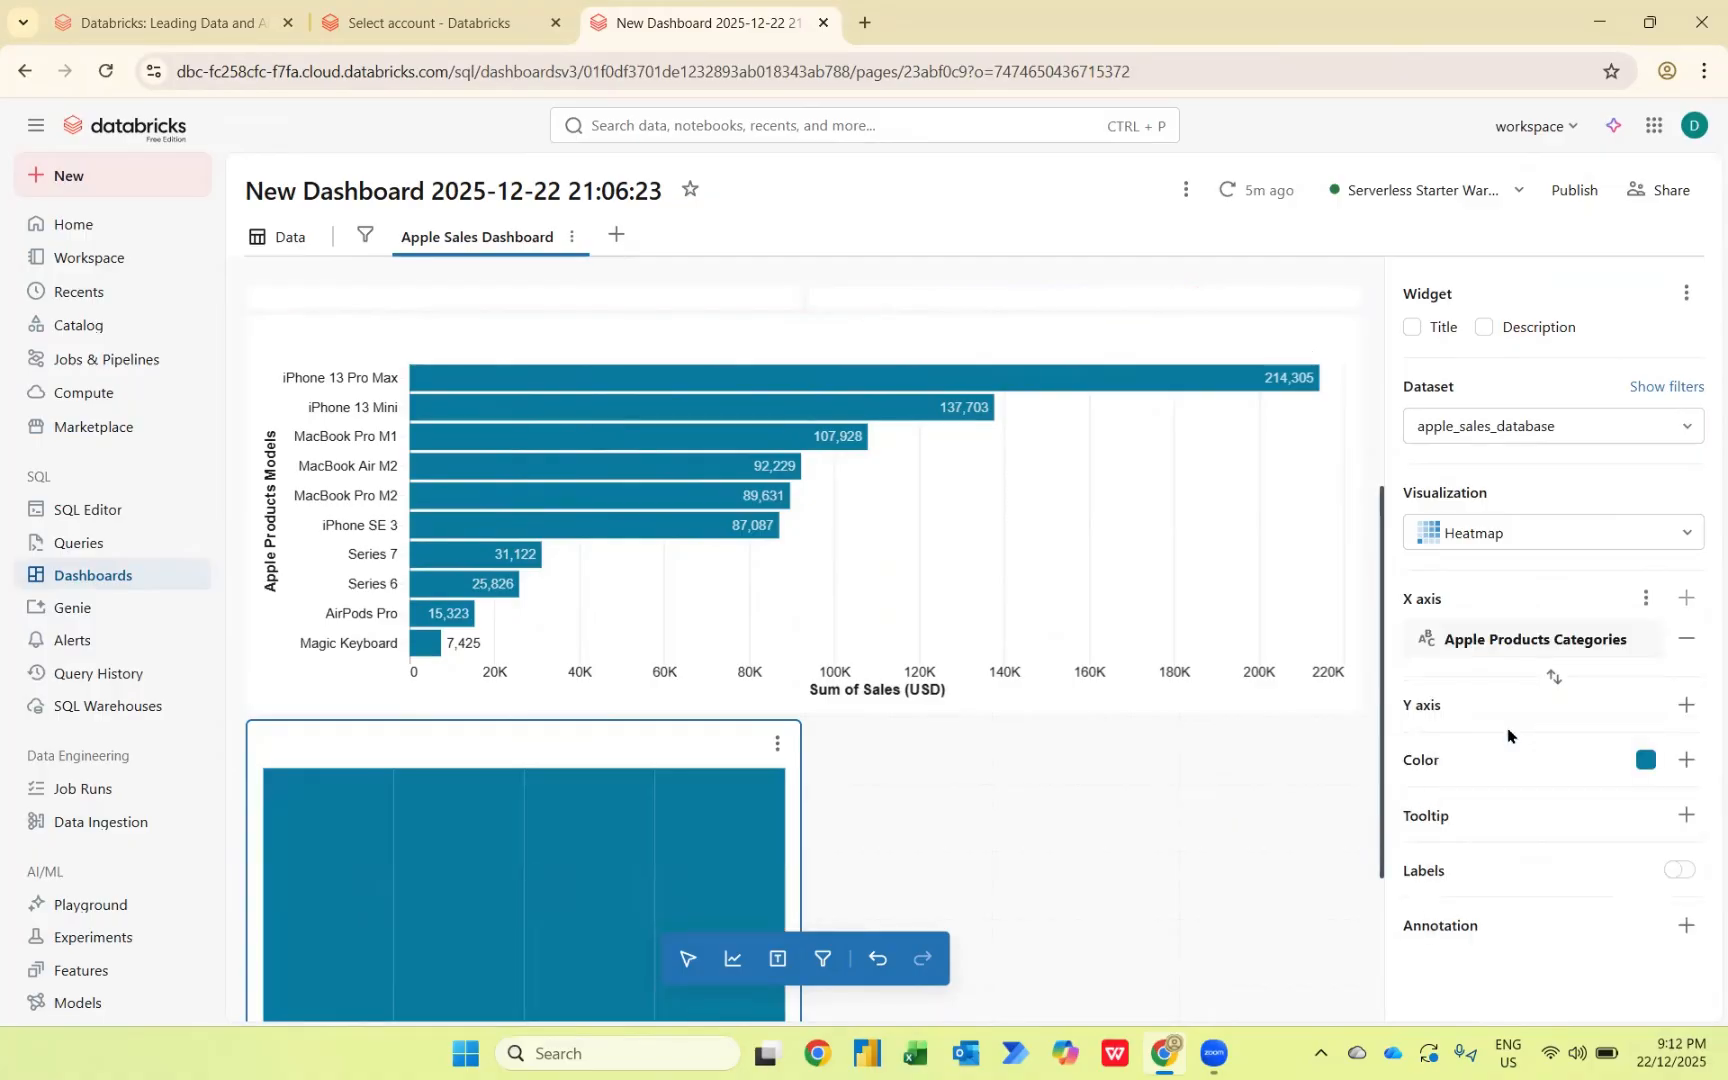
{"action": "left_click", "coordinate": [1686, 705]}
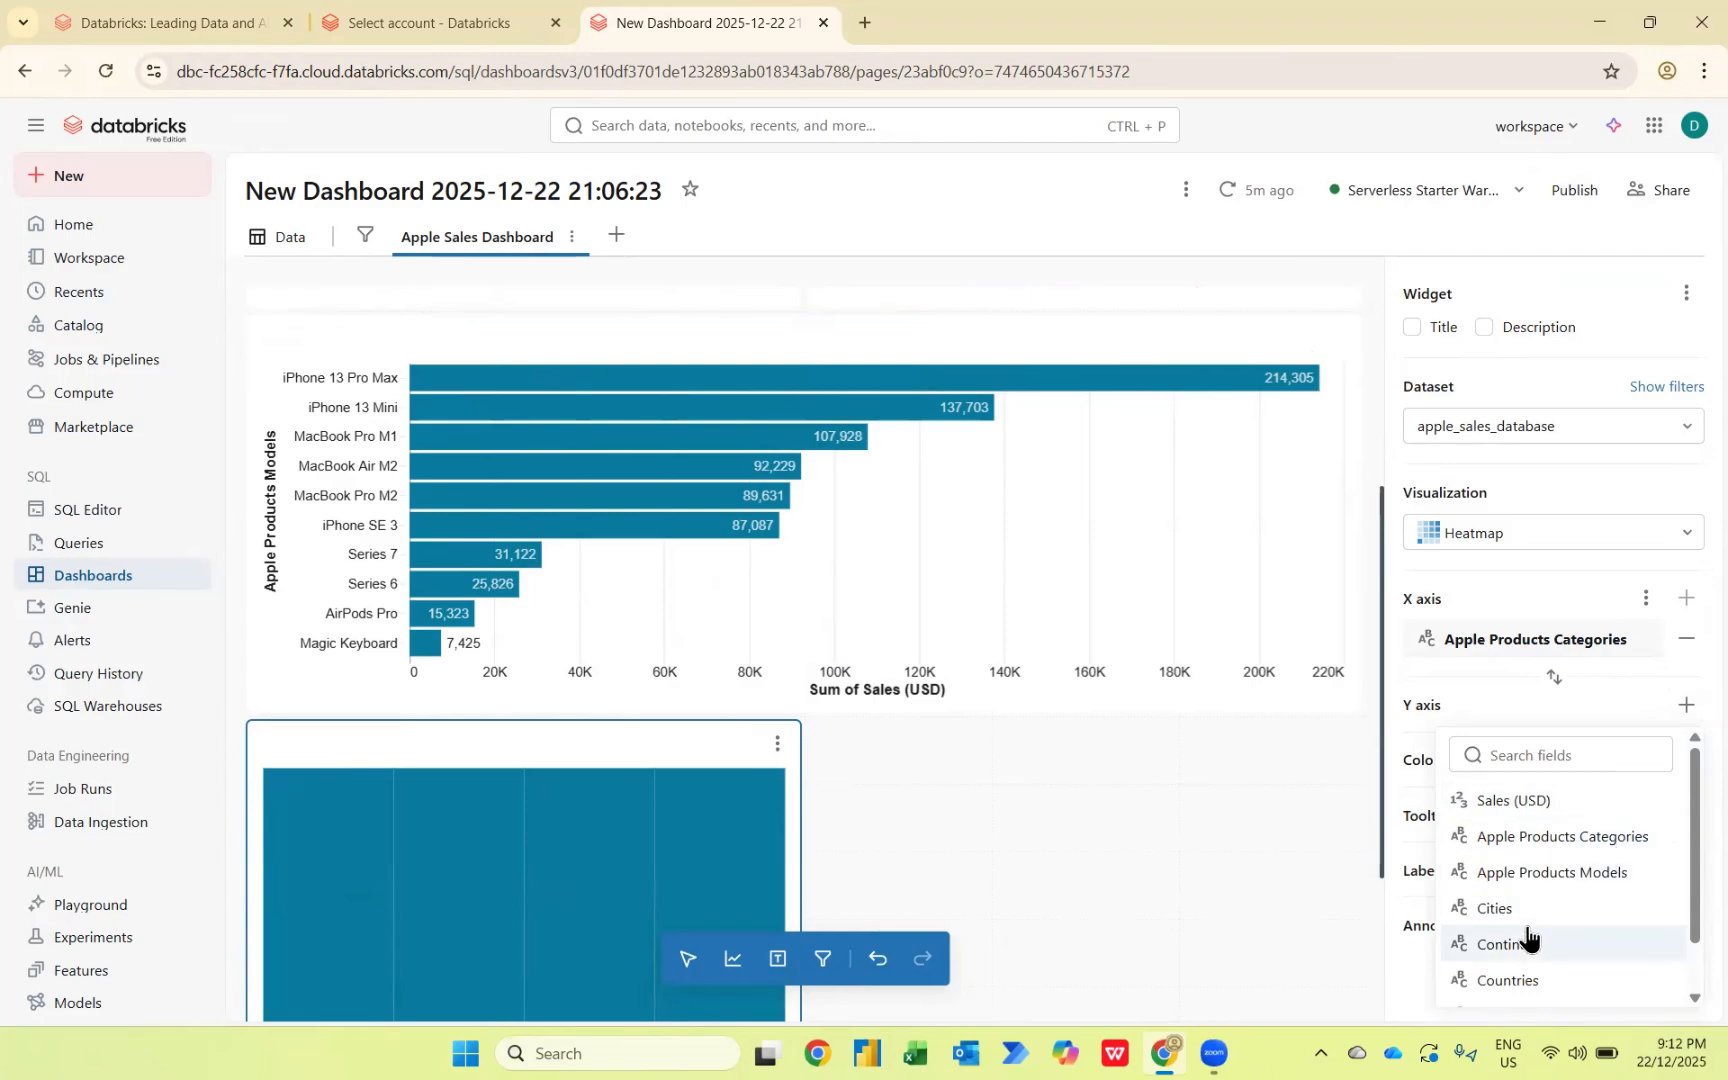
{"action": "left_click", "coordinate": [1503, 979]}
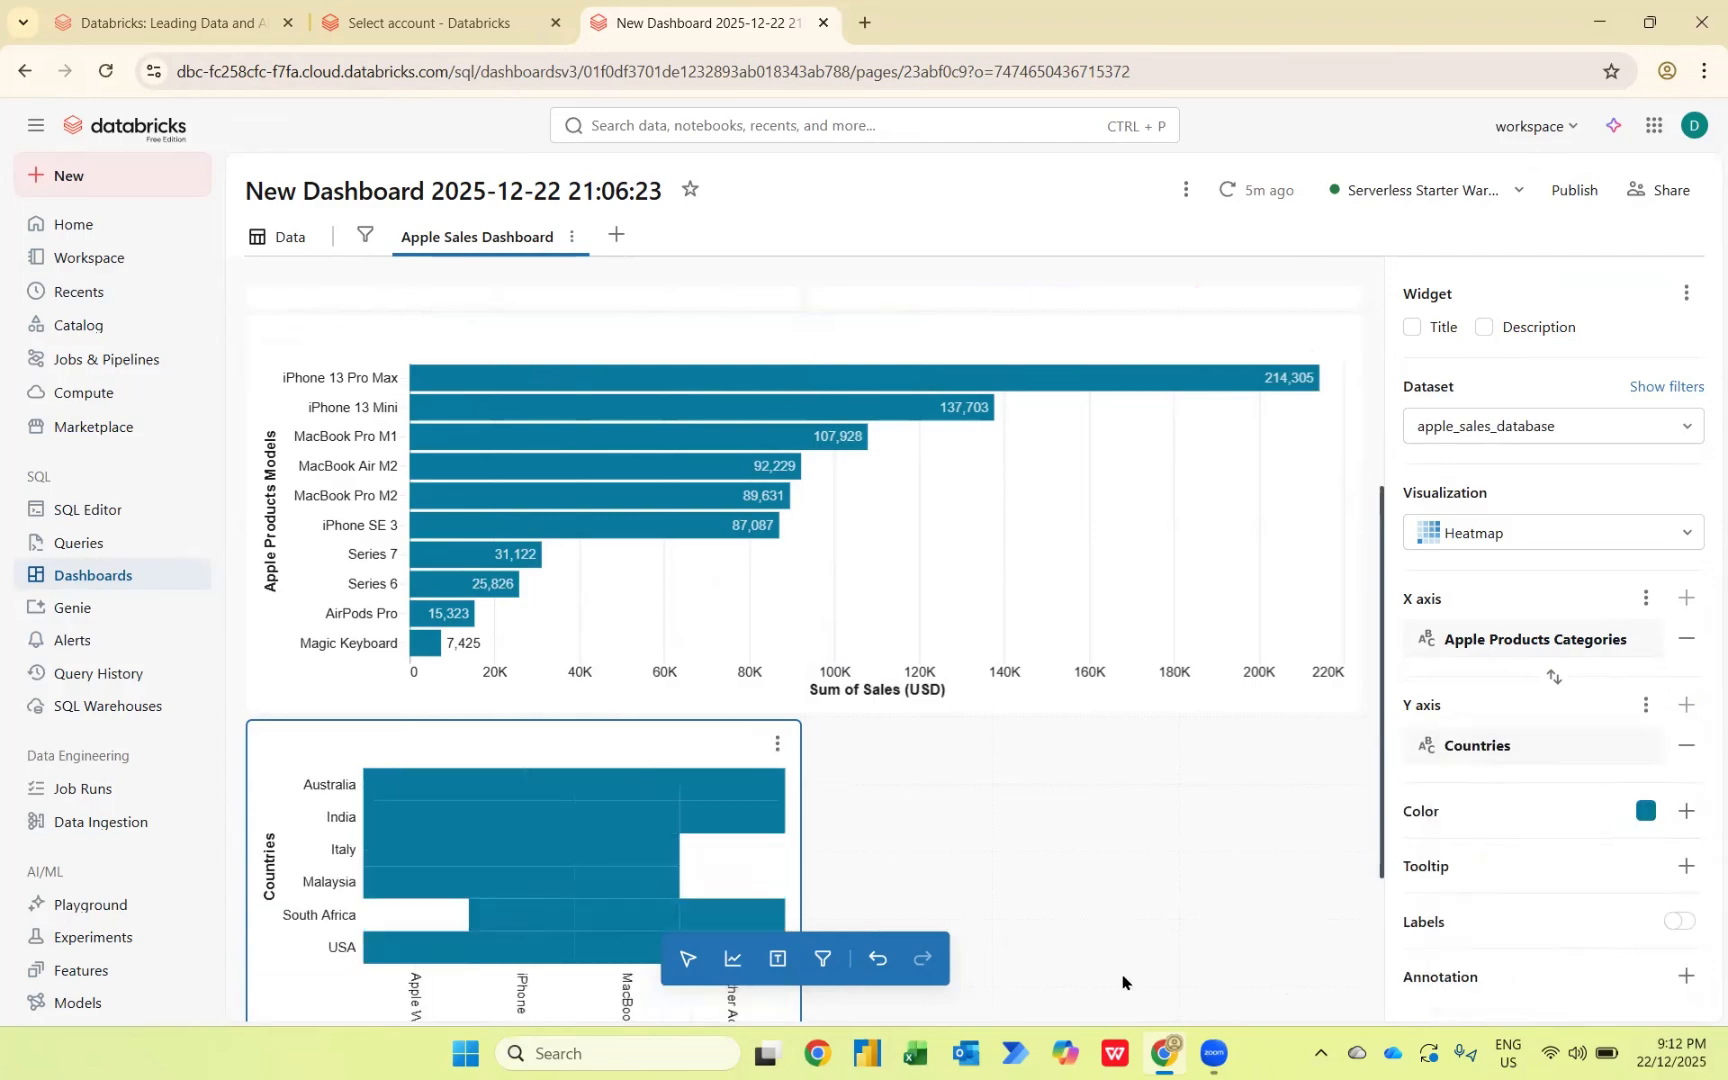
{"action": "scroll", "coordinate": [1123, 982], "scroll_direction": "down", "scroll_amount": 2}
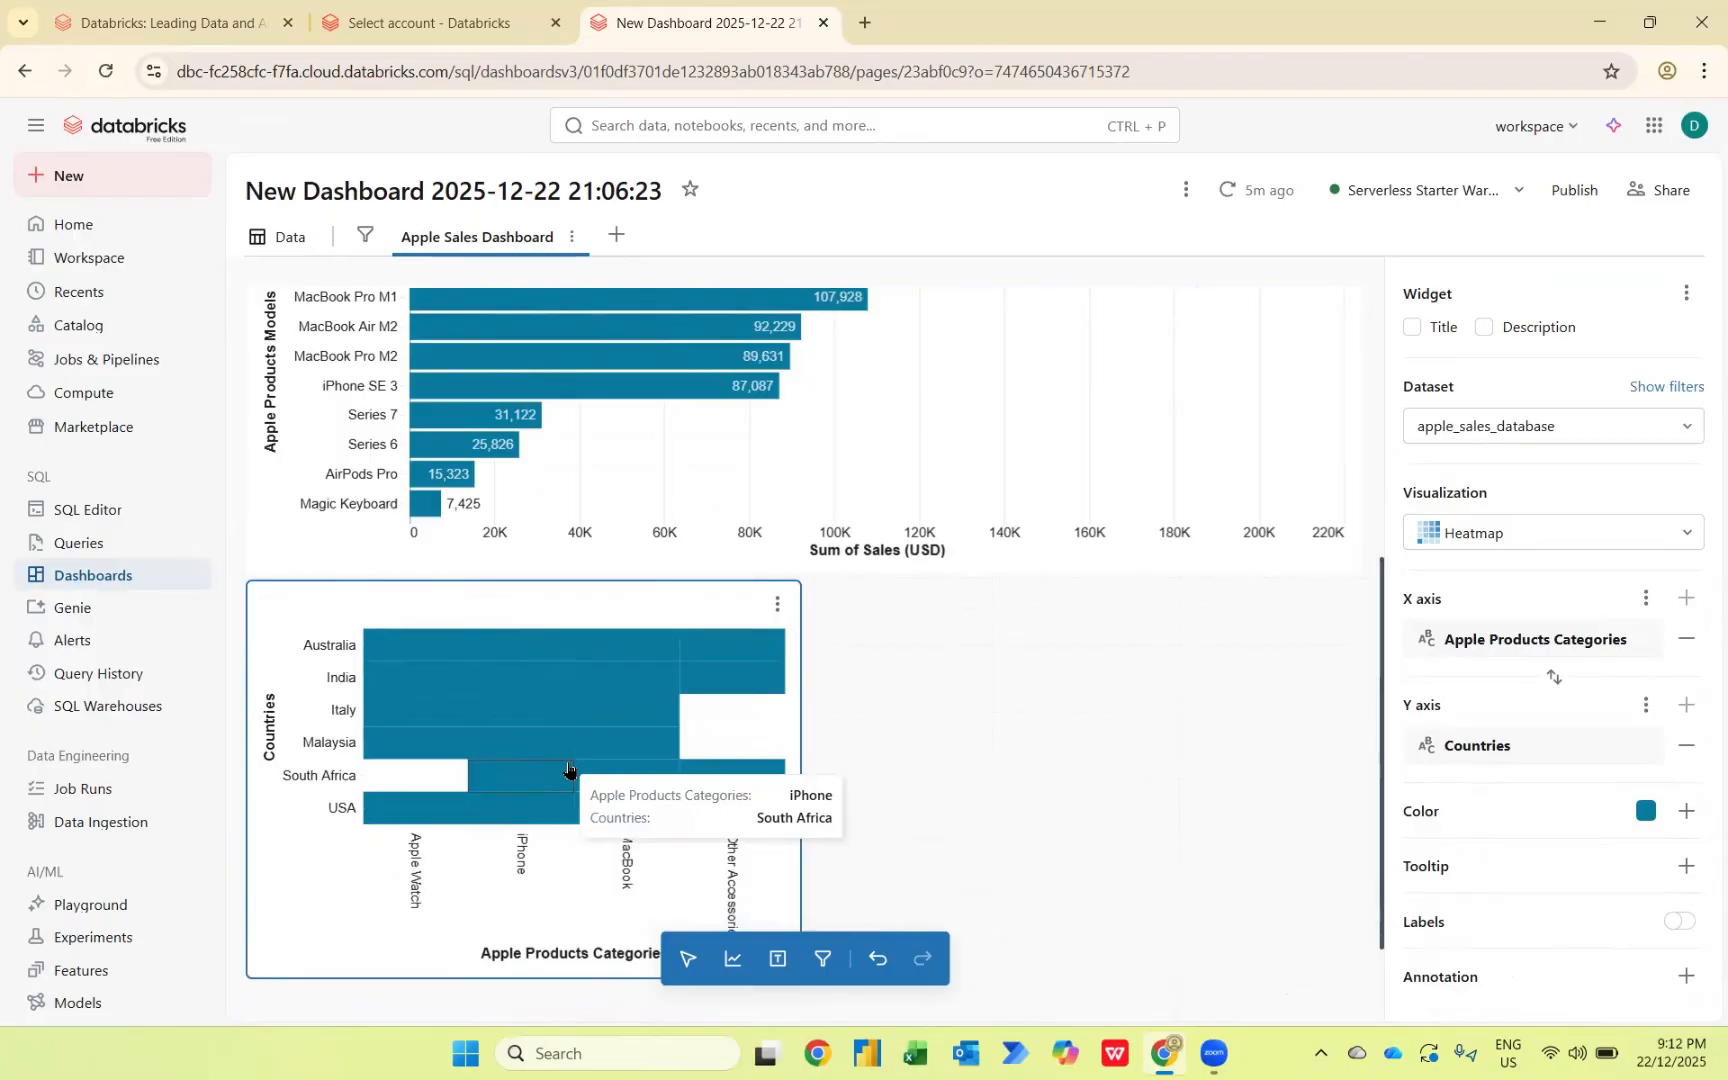
{"action": "left_click", "coordinate": [1682, 812]}
{"action": "left_click", "coordinate": [1521, 660]}
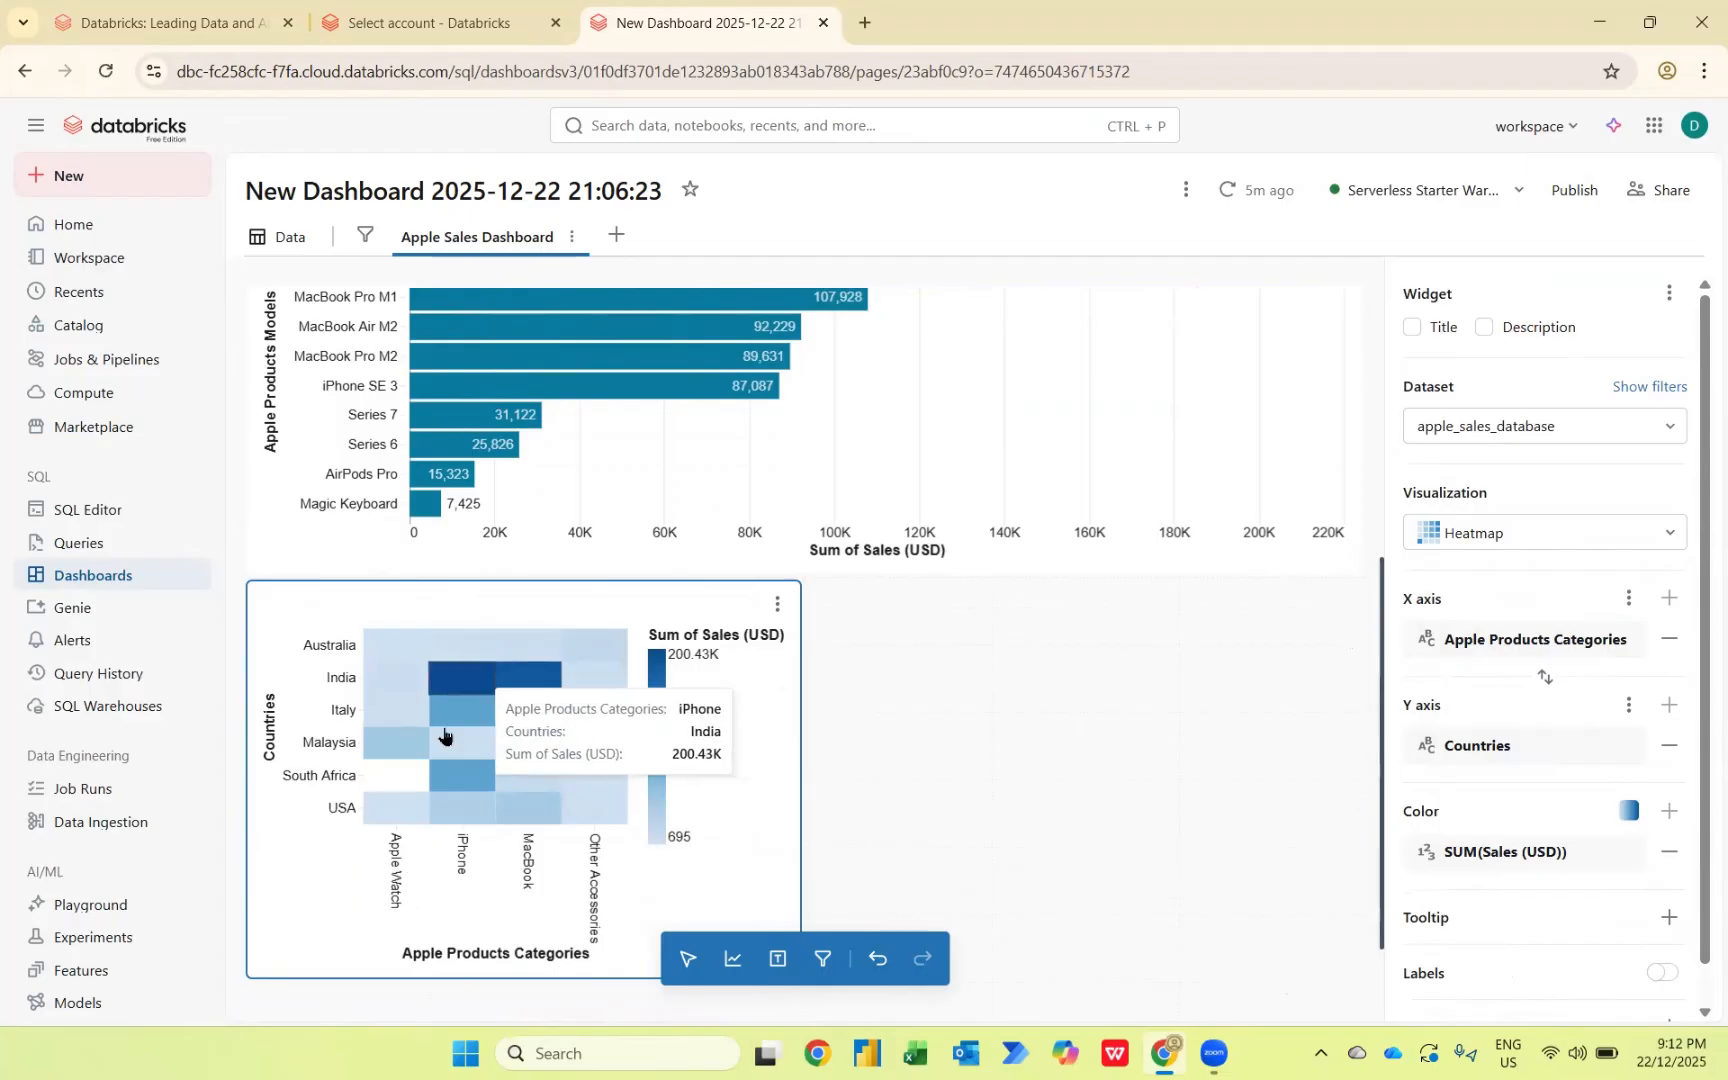
Step: Widen the heatmap to the full dashboard width and turn on its labels
{"action": "left_click_drag", "start_coordinate": [804, 797], "coordinate": [1338, 829]}
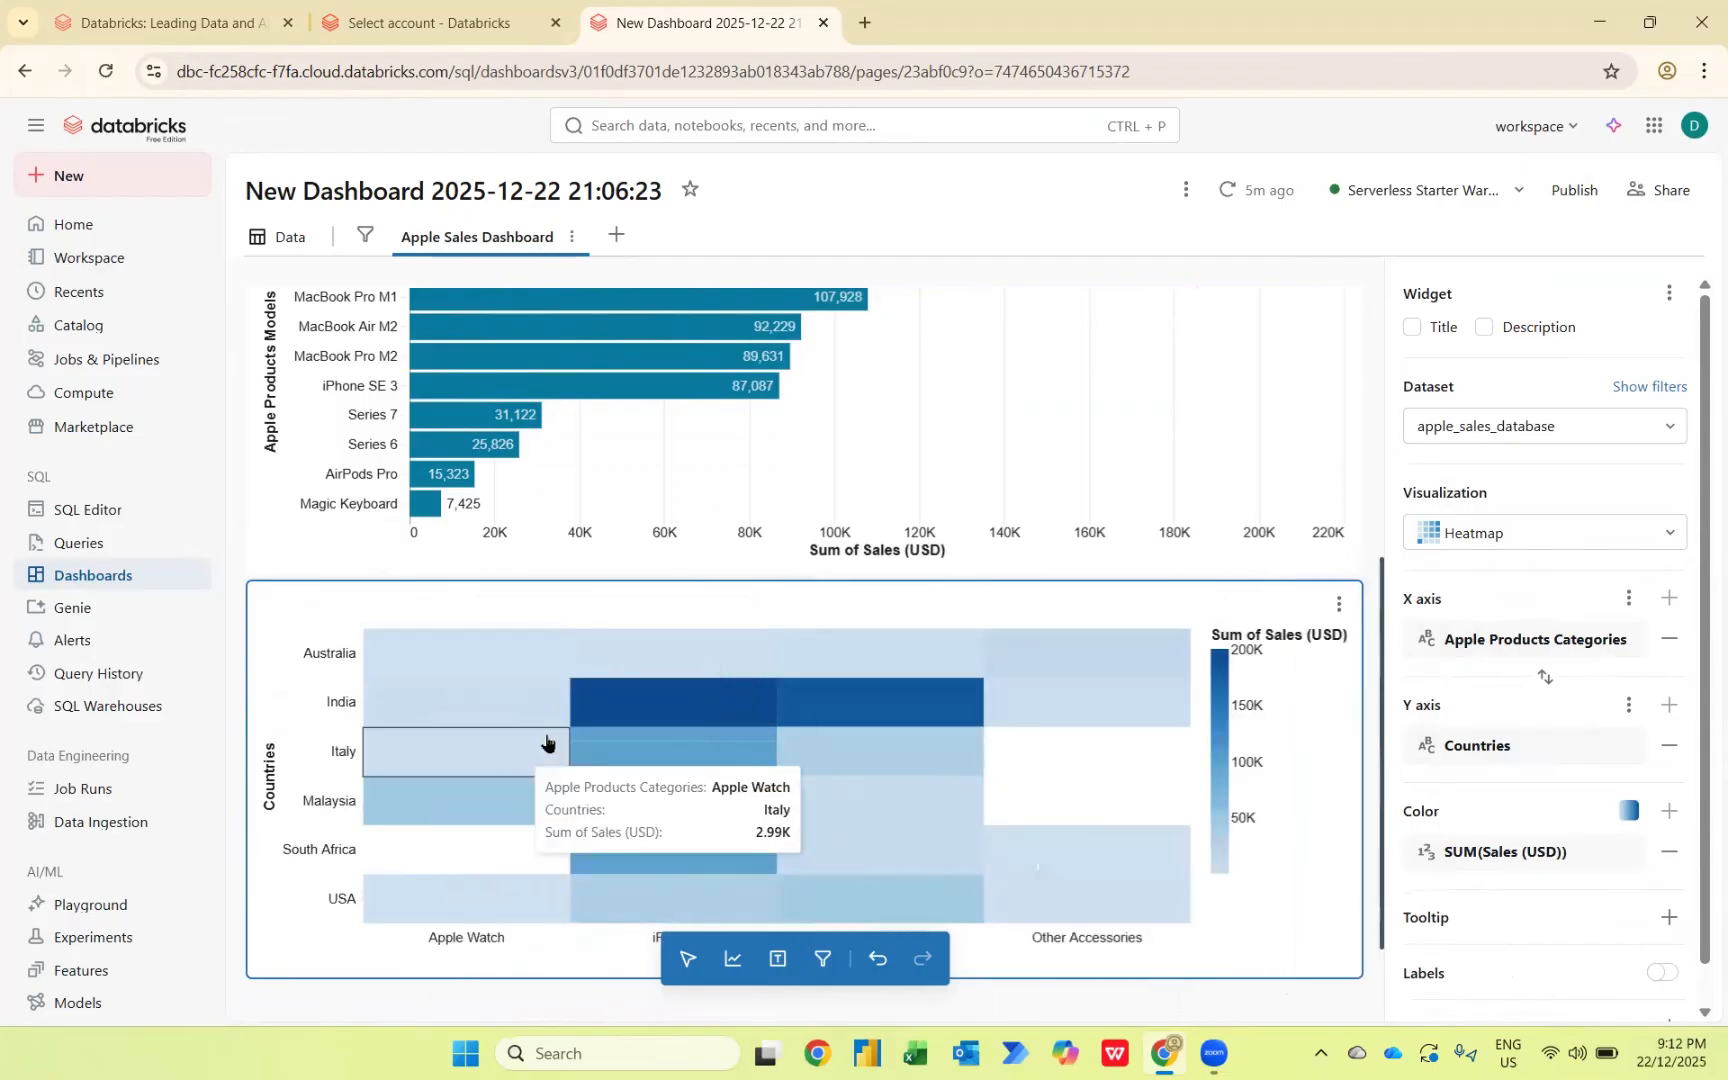
{"action": "left_click", "coordinate": [1663, 973]}
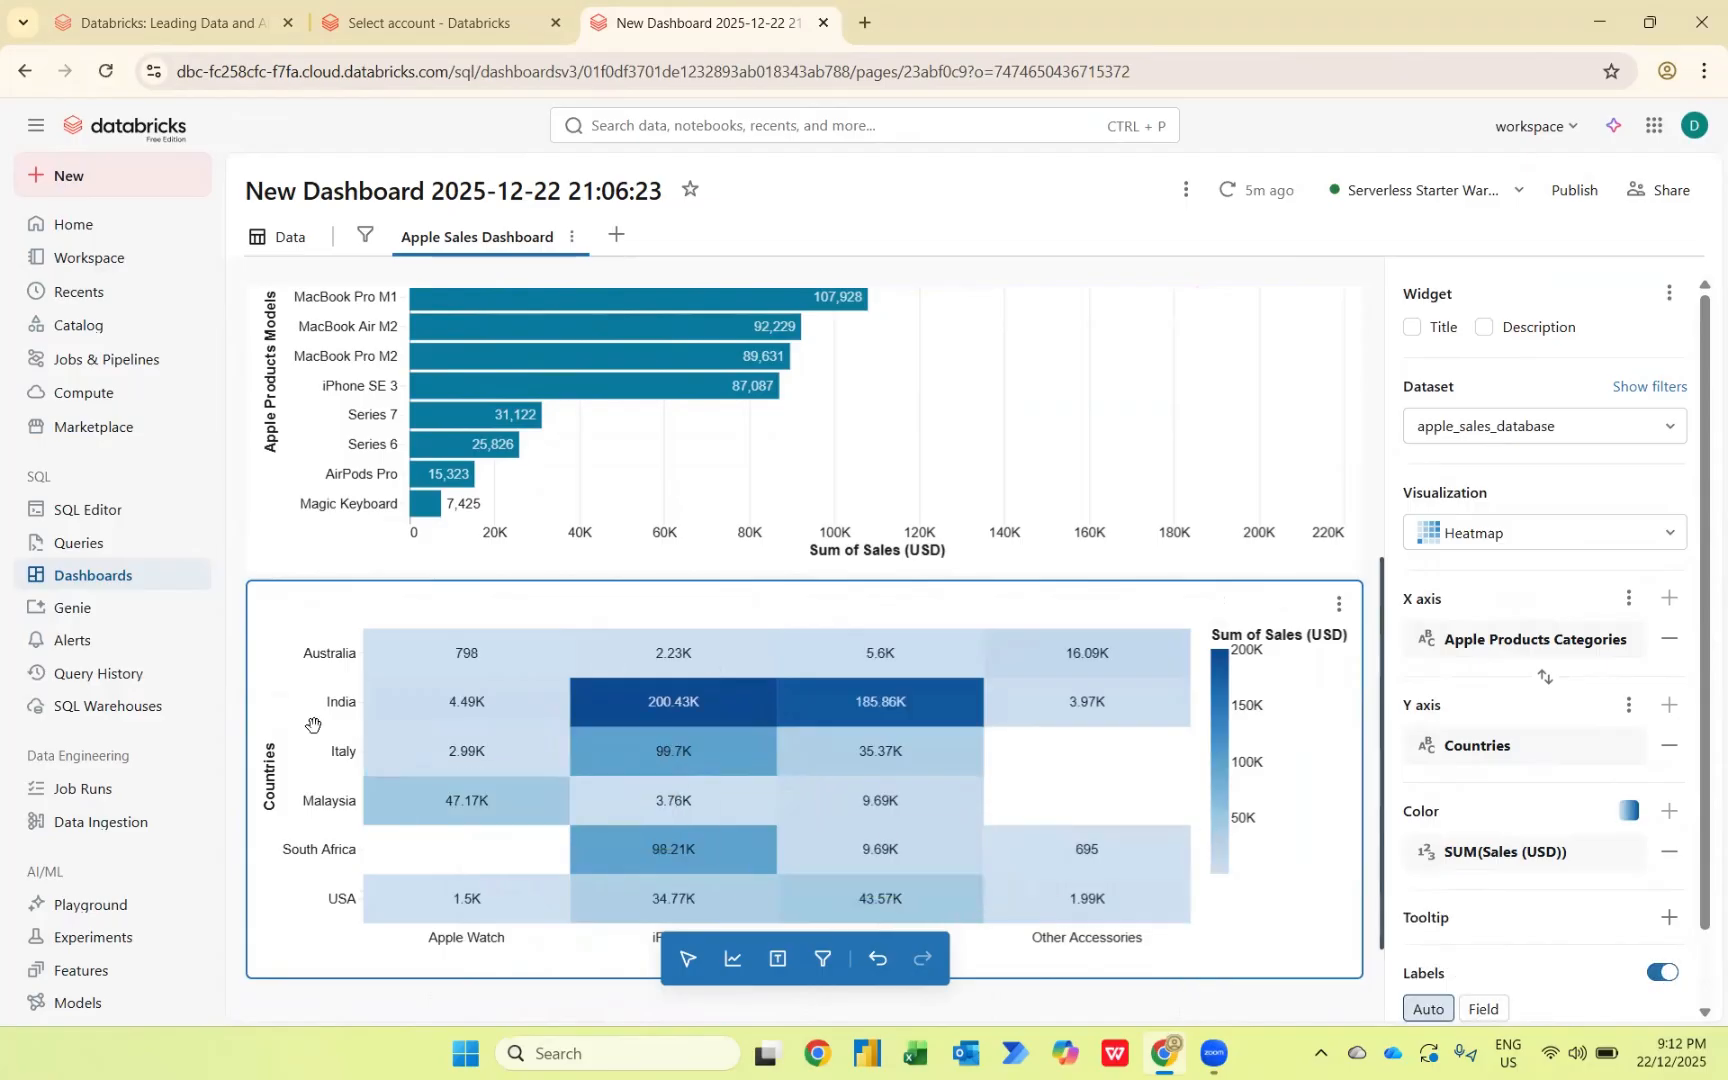
{"action": "scroll", "coordinate": [312, 724], "scroll_direction": "down", "scroll_amount": 1}
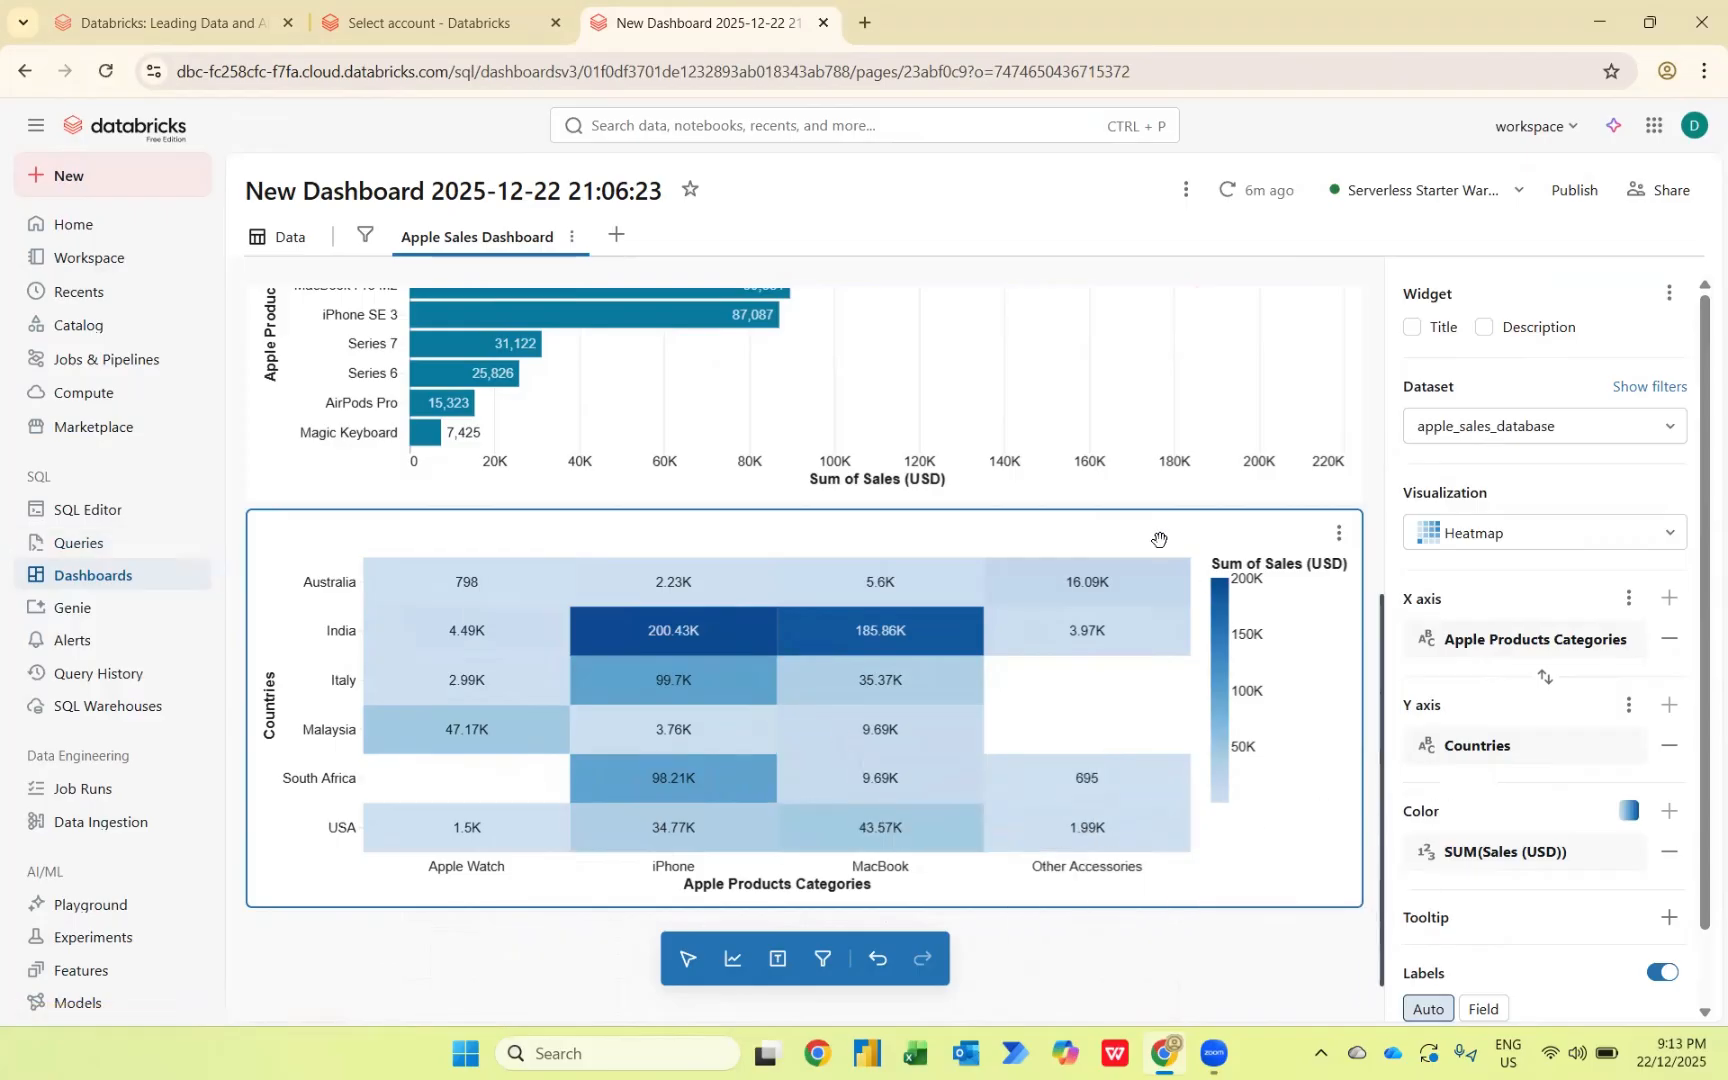
Step: Add a bar visualization widget below the heatmap and widen it to the full dashboard width
{"action": "scroll", "coordinate": [1099, 712], "scroll_direction": "down", "scroll_amount": 1}
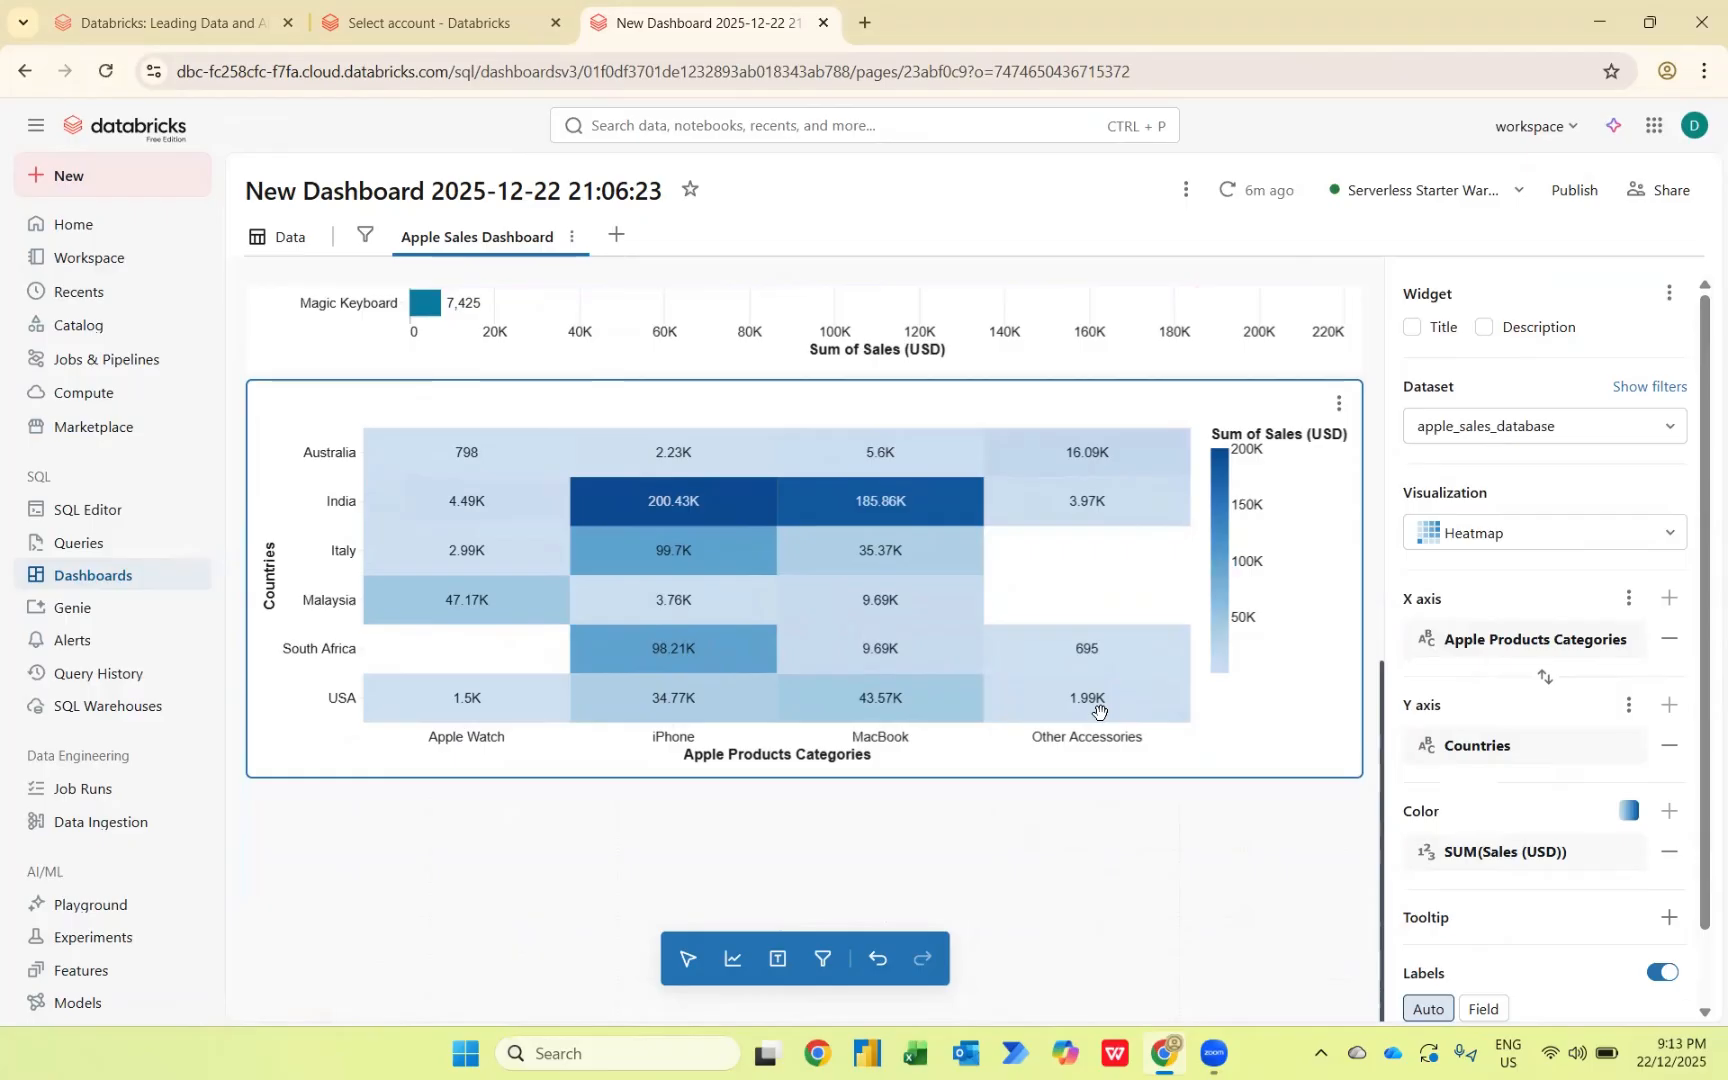
{"action": "left_click", "coordinate": [735, 960]}
{"action": "left_click", "coordinate": [301, 814]}
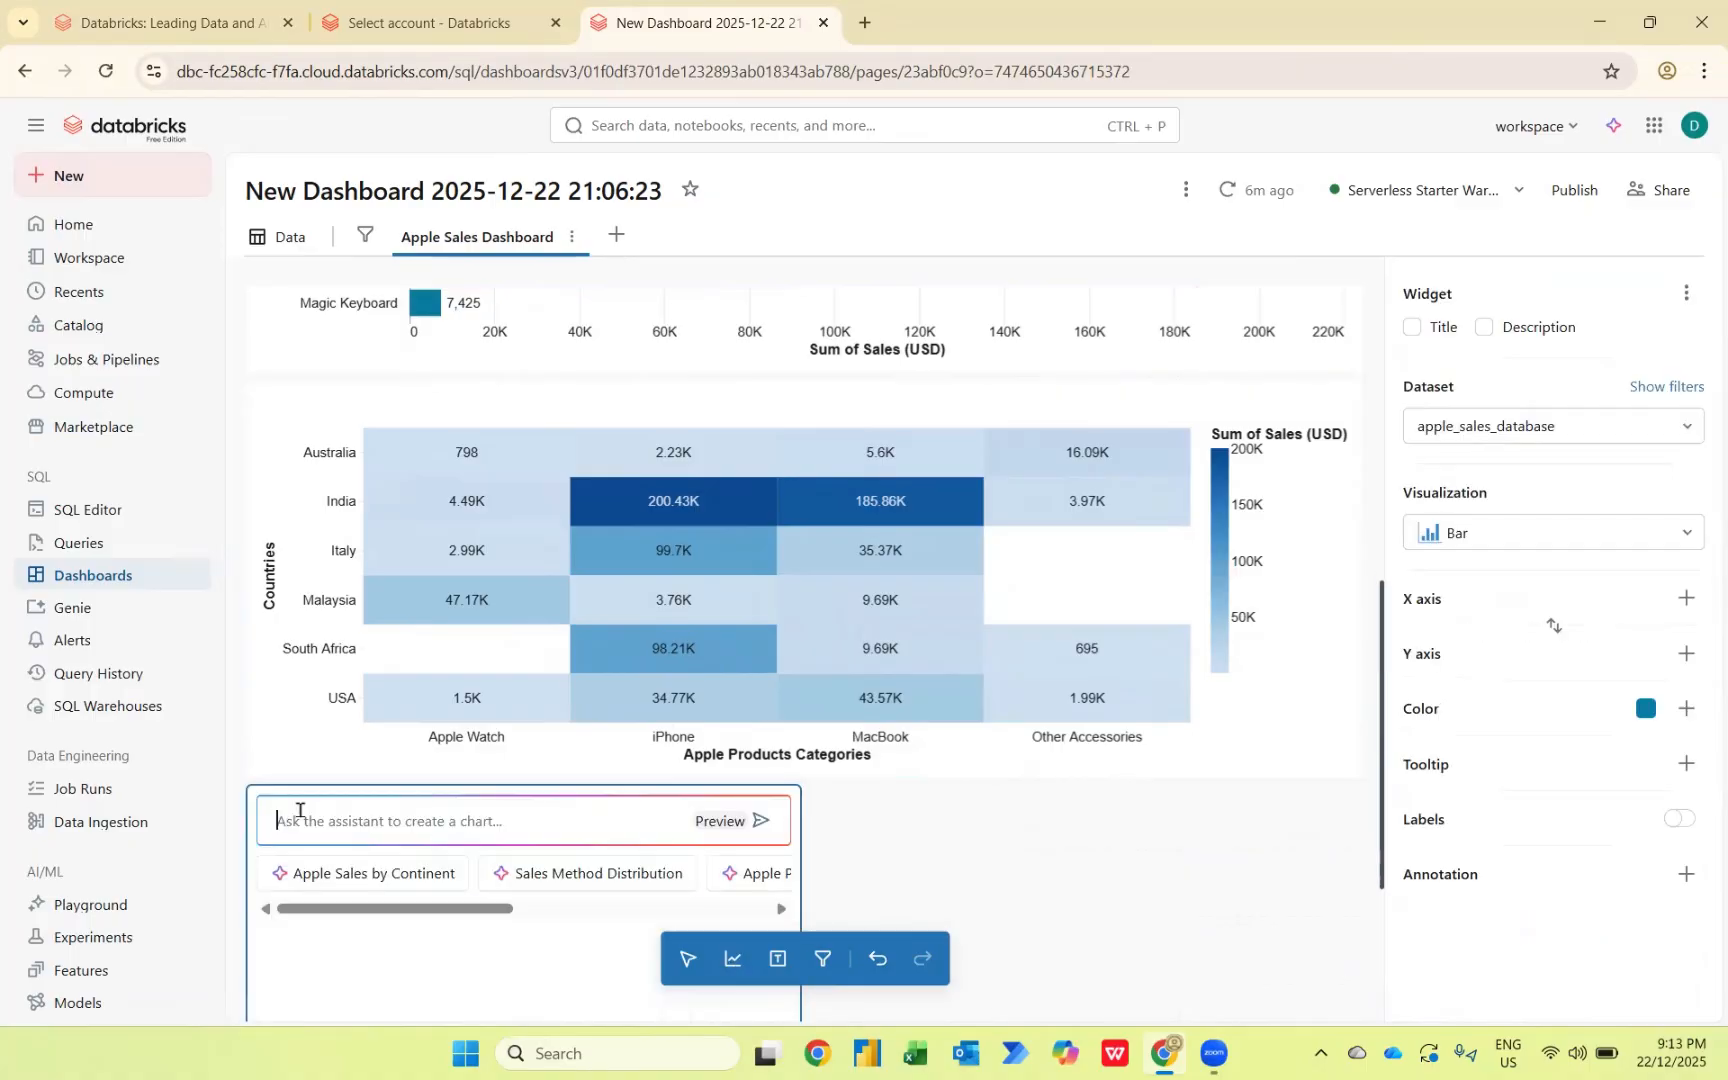
{"action": "left_click_drag", "start_coordinate": [802, 791], "coordinate": [1368, 787]}
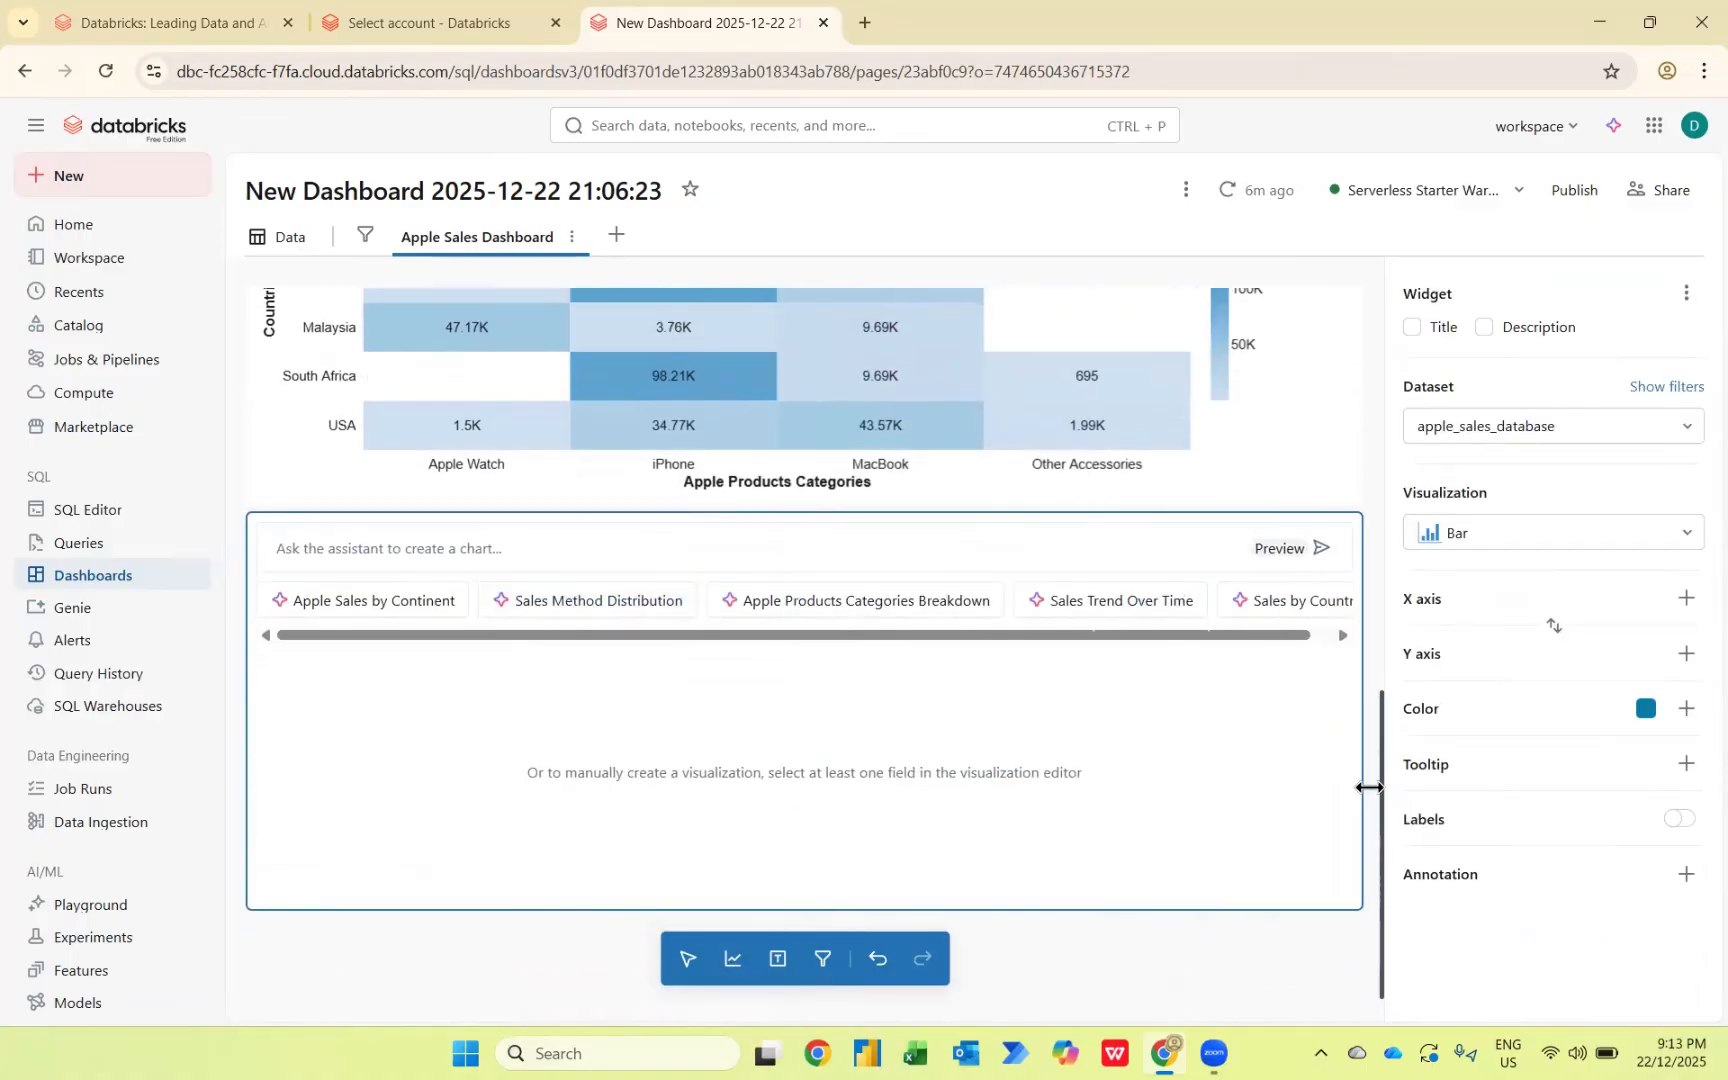
Step: Set the new bar chart's X axis to the monthly Date and its Y axis to the sum of Sales (USD)
{"action": "left_click", "coordinate": [1686, 599]}
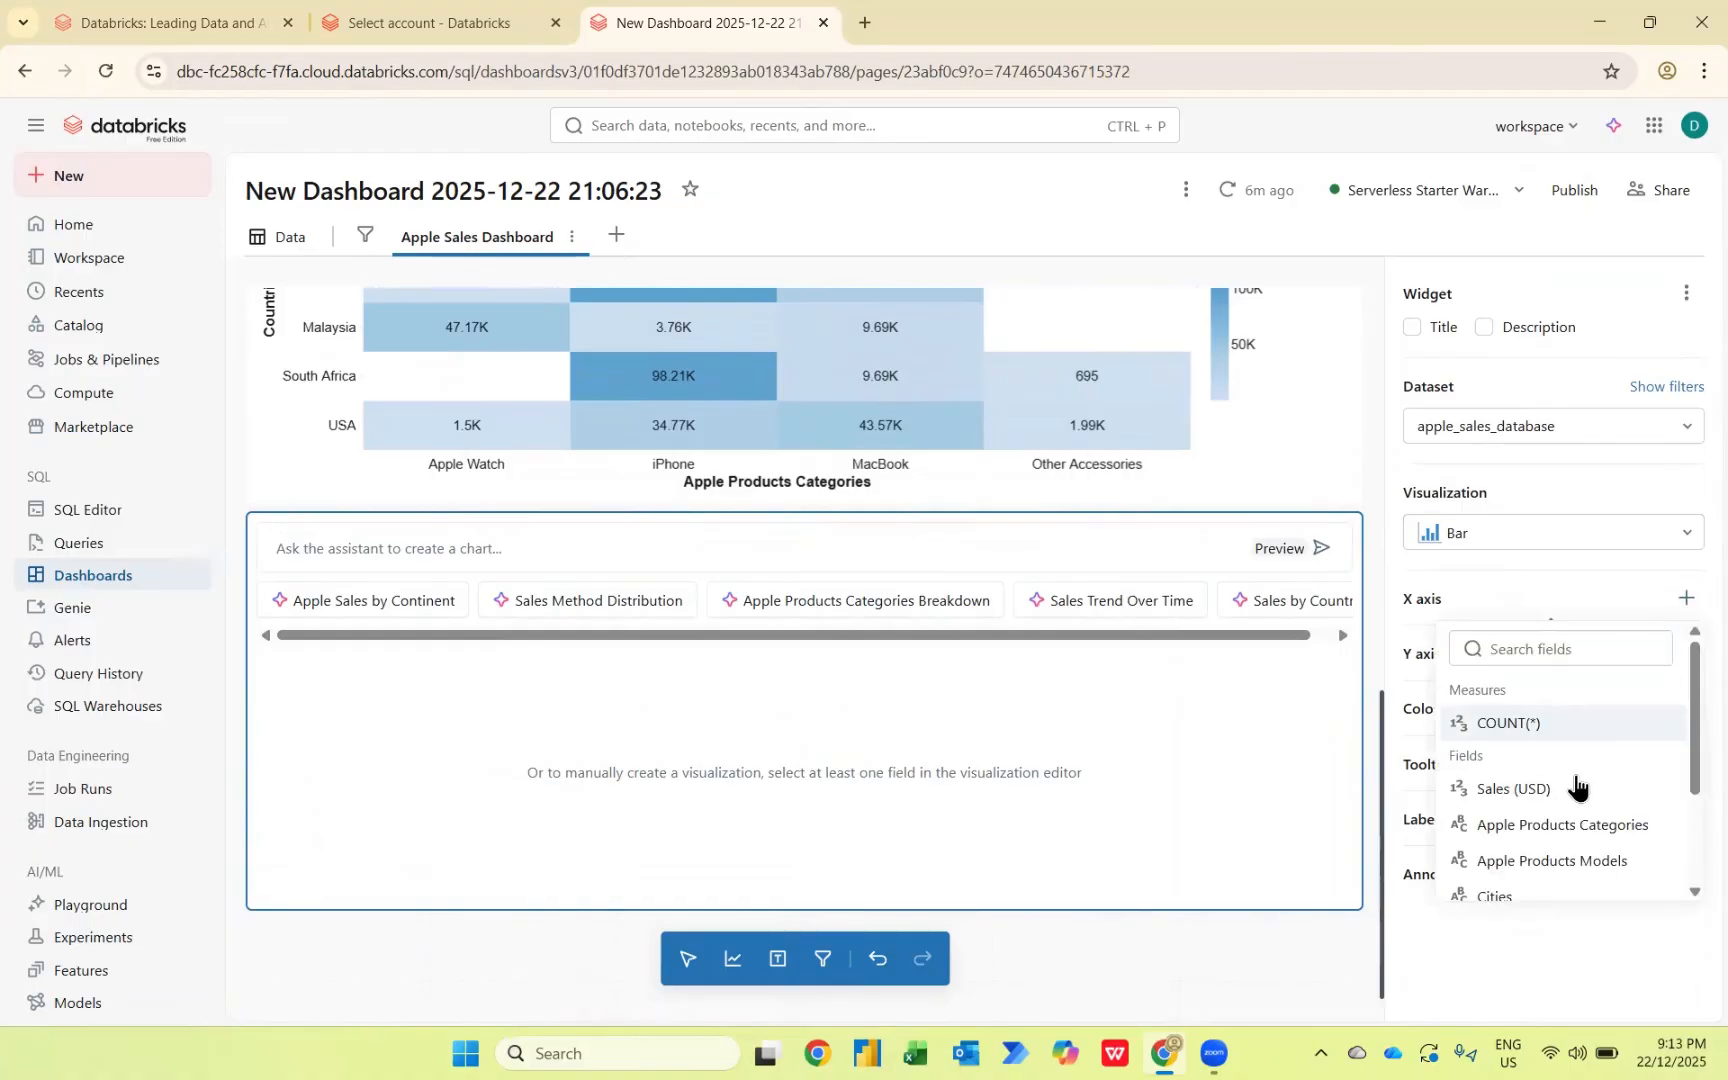
{"action": "scroll", "coordinate": [1574, 785], "scroll_direction": "down", "scroll_amount": 3}
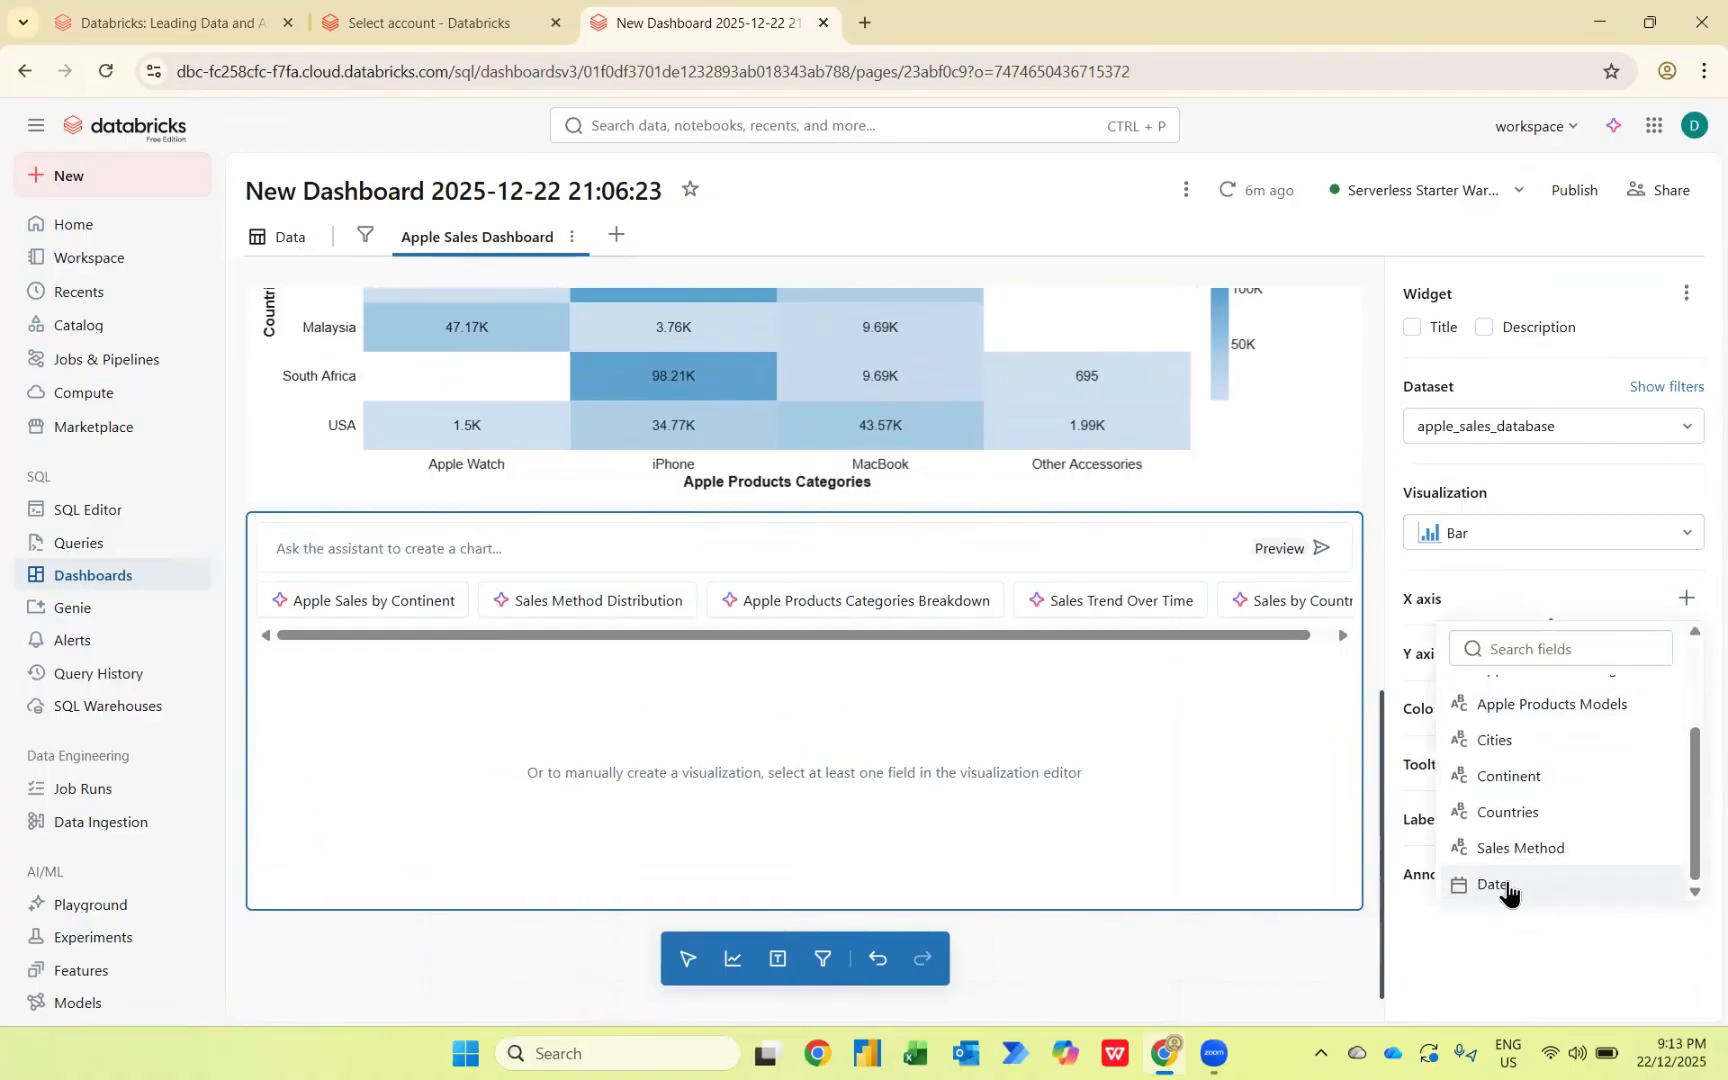
{"action": "left_click", "coordinate": [1512, 888]}
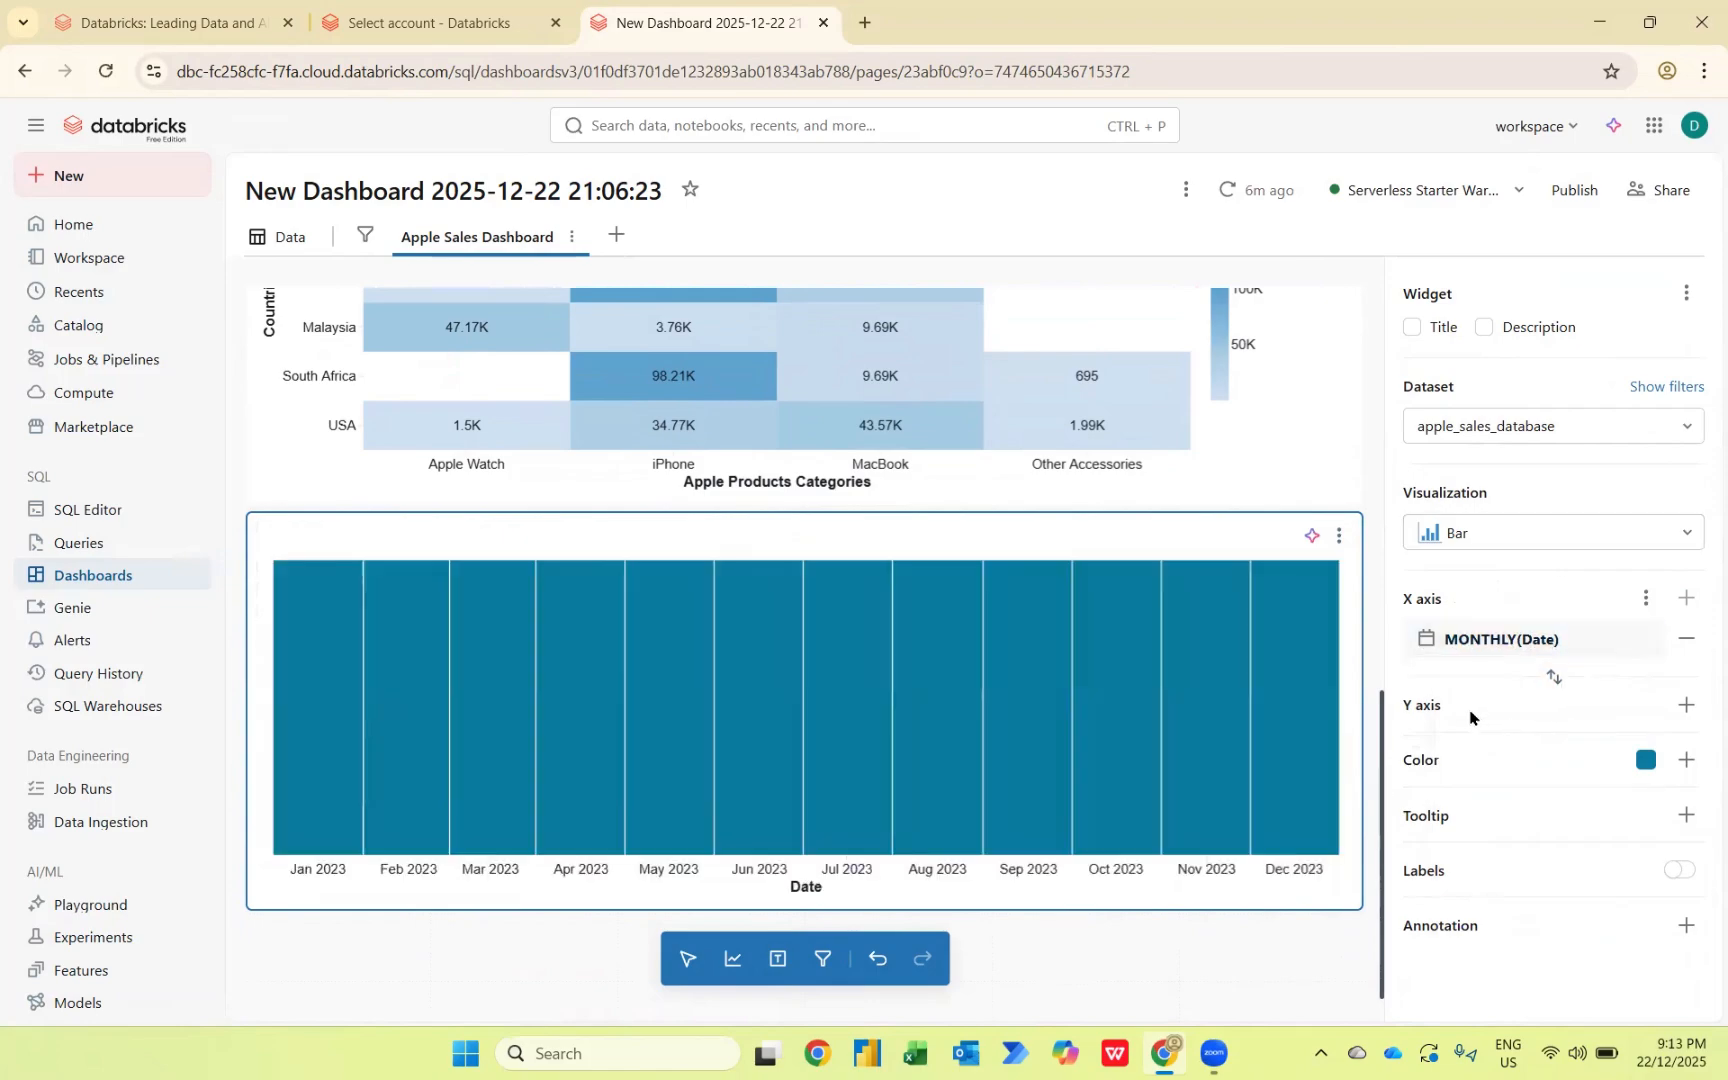
{"action": "left_click", "coordinate": [1686, 705]}
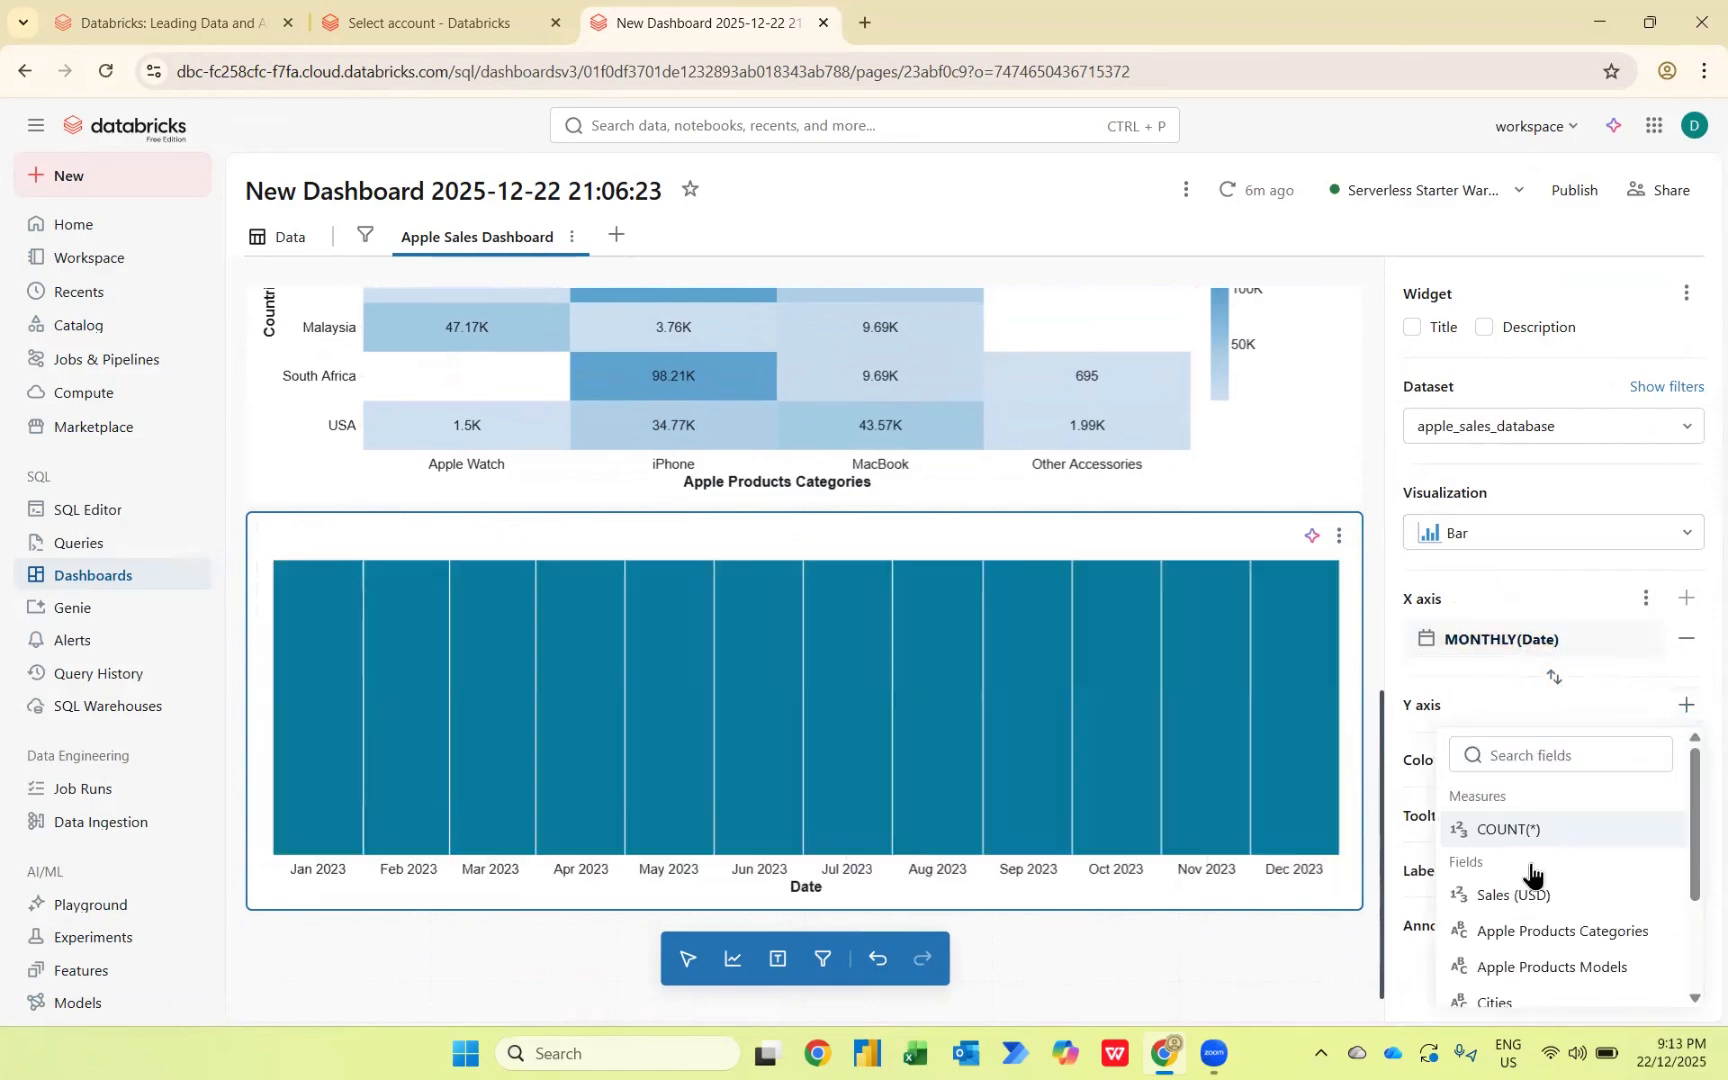
{"action": "left_click", "coordinate": [1502, 897]}
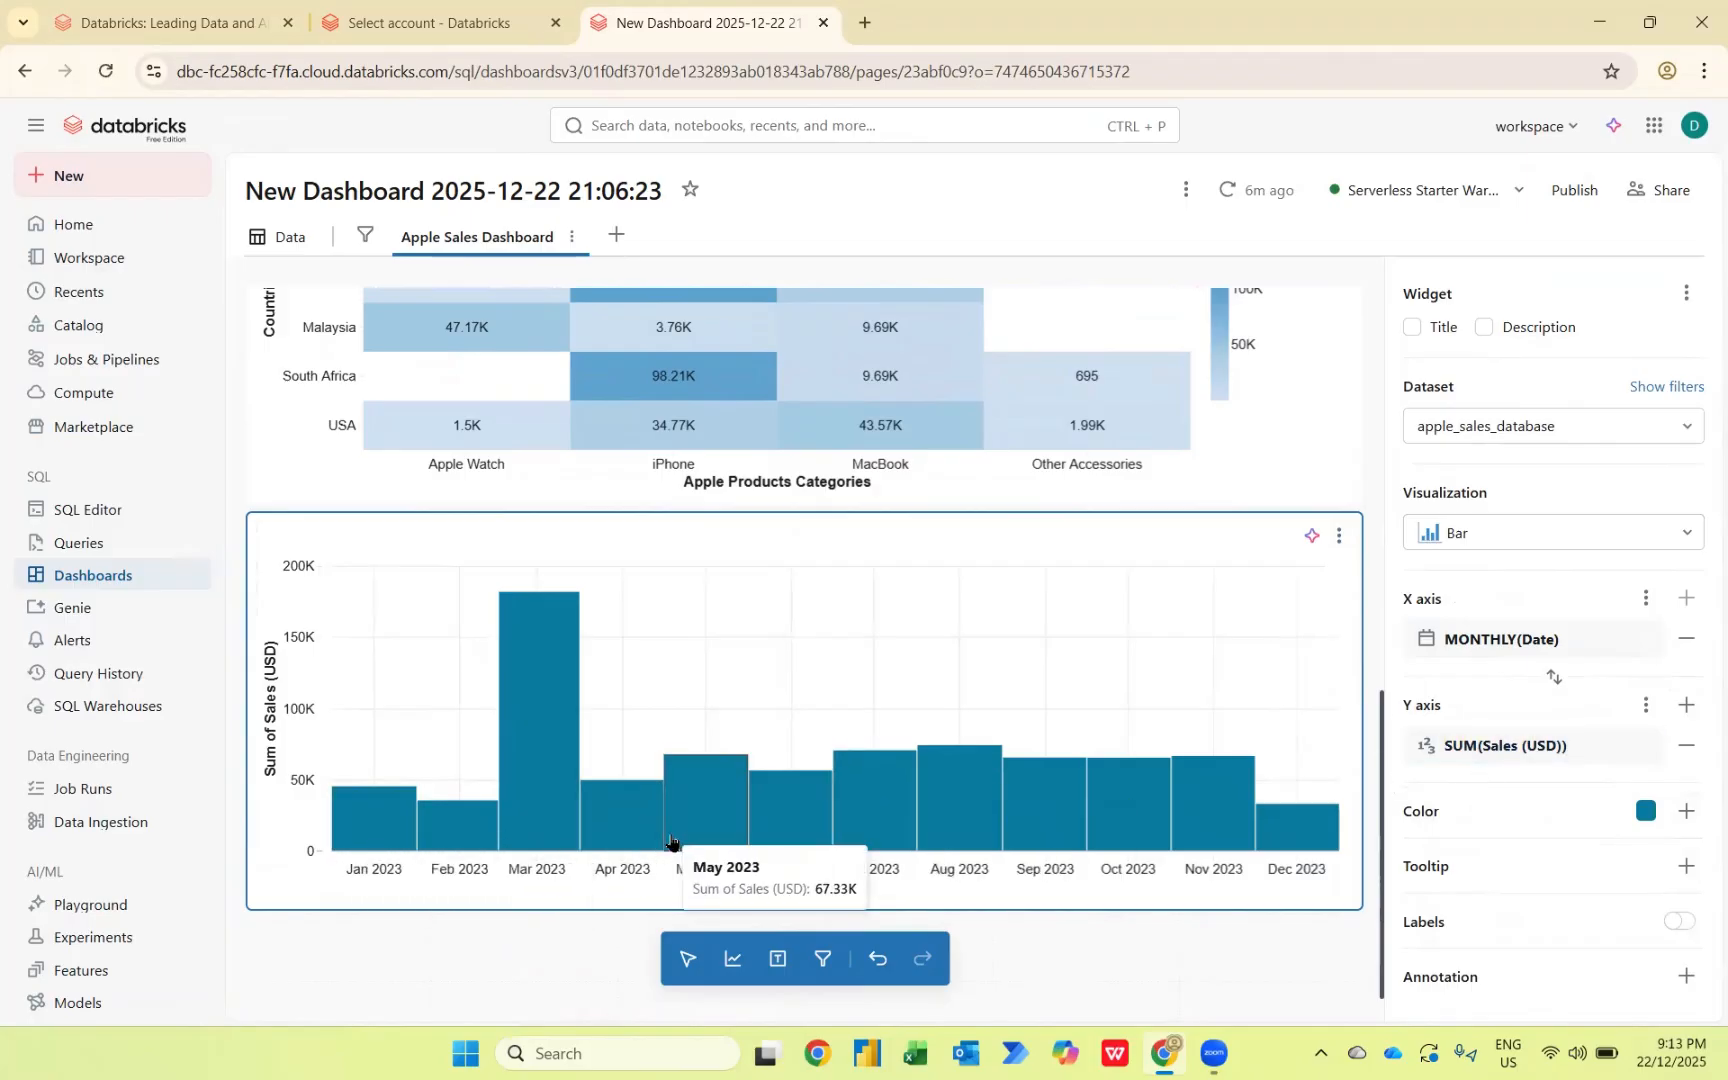
Step: Change the monthly chart's Date scale type to Categorical and turn on the bar labels
{"action": "left_click", "coordinate": [1592, 643]}
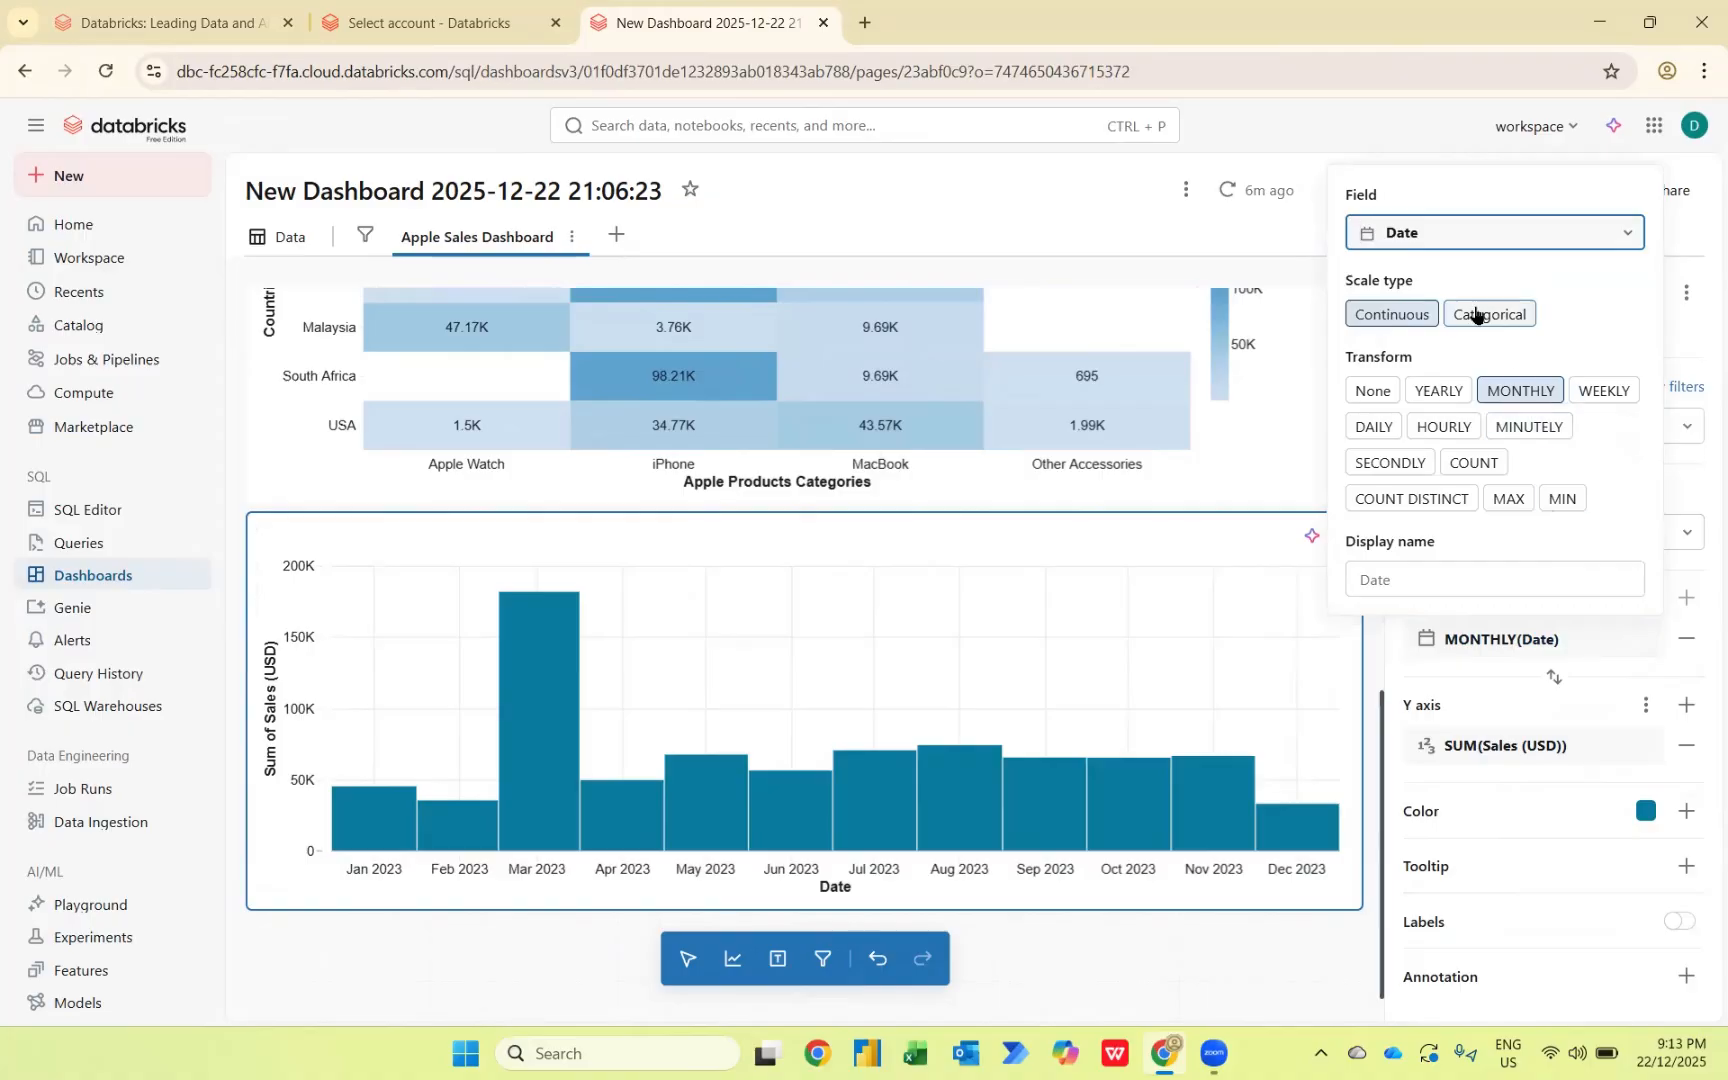
{"action": "left_click", "coordinate": [1476, 315]}
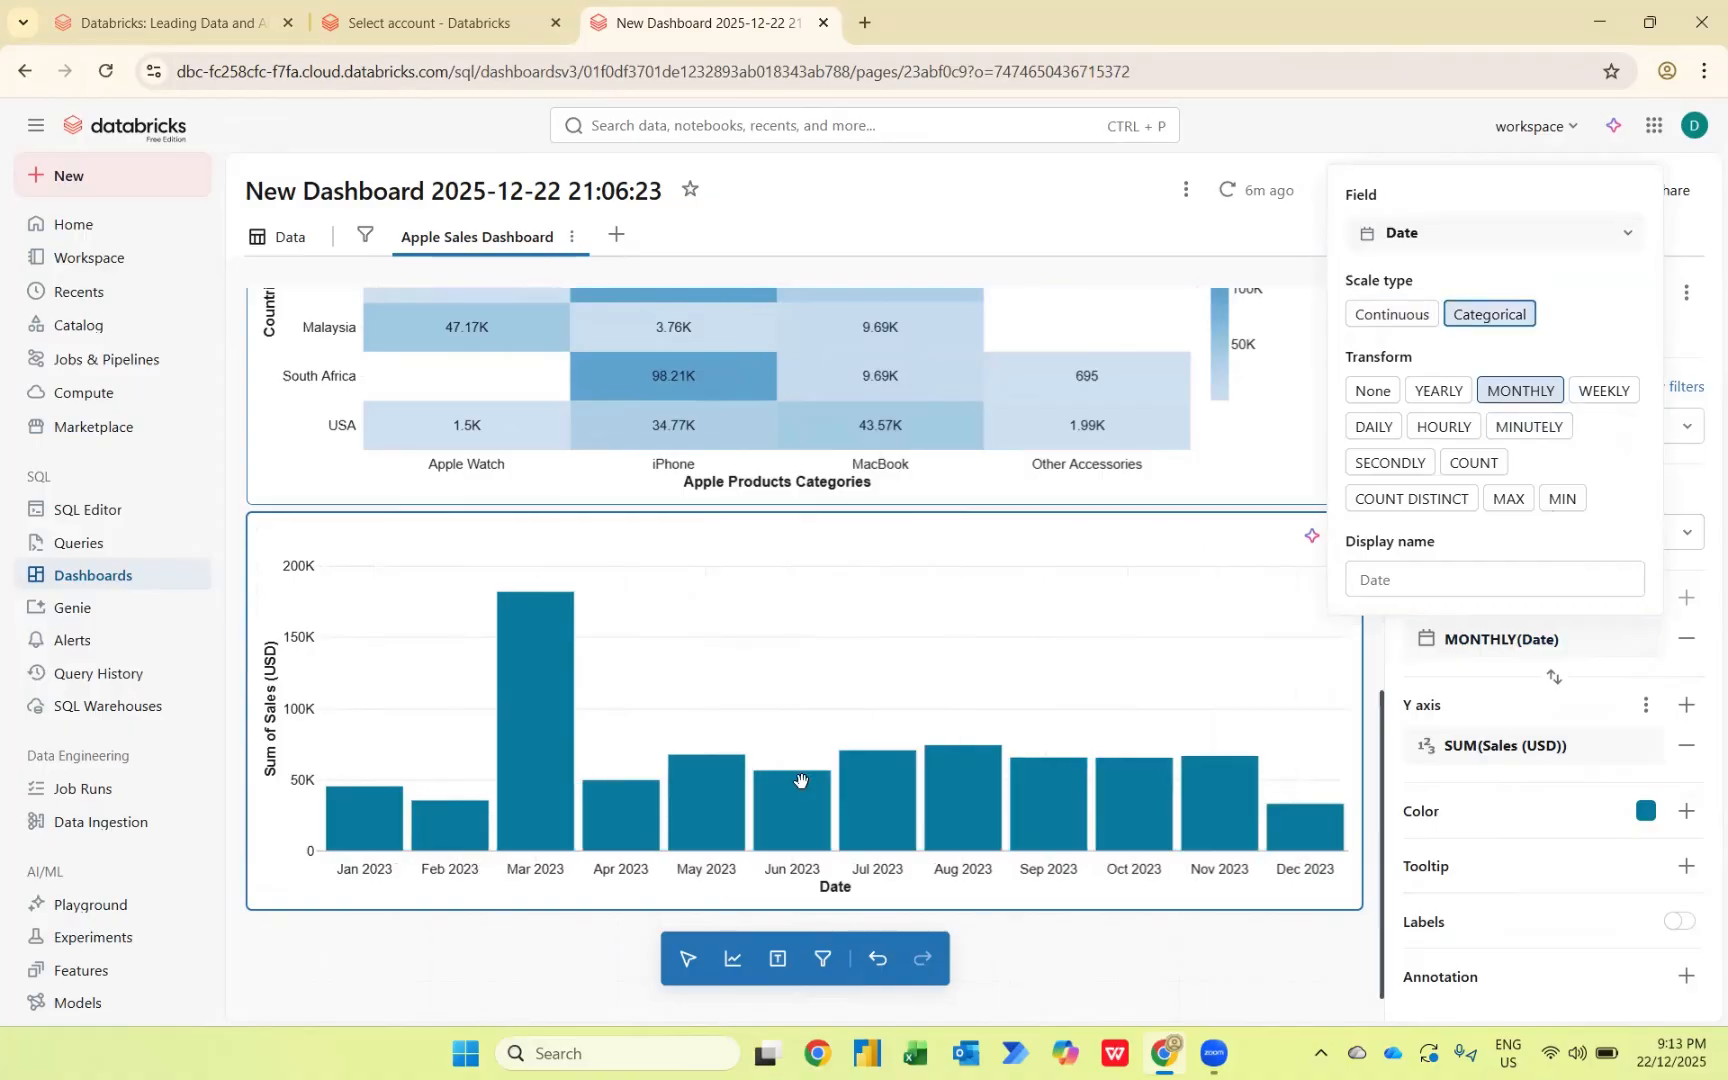
{"action": "left_click", "coordinate": [1678, 920]}
{"action": "left_click", "coordinate": [1678, 920]}
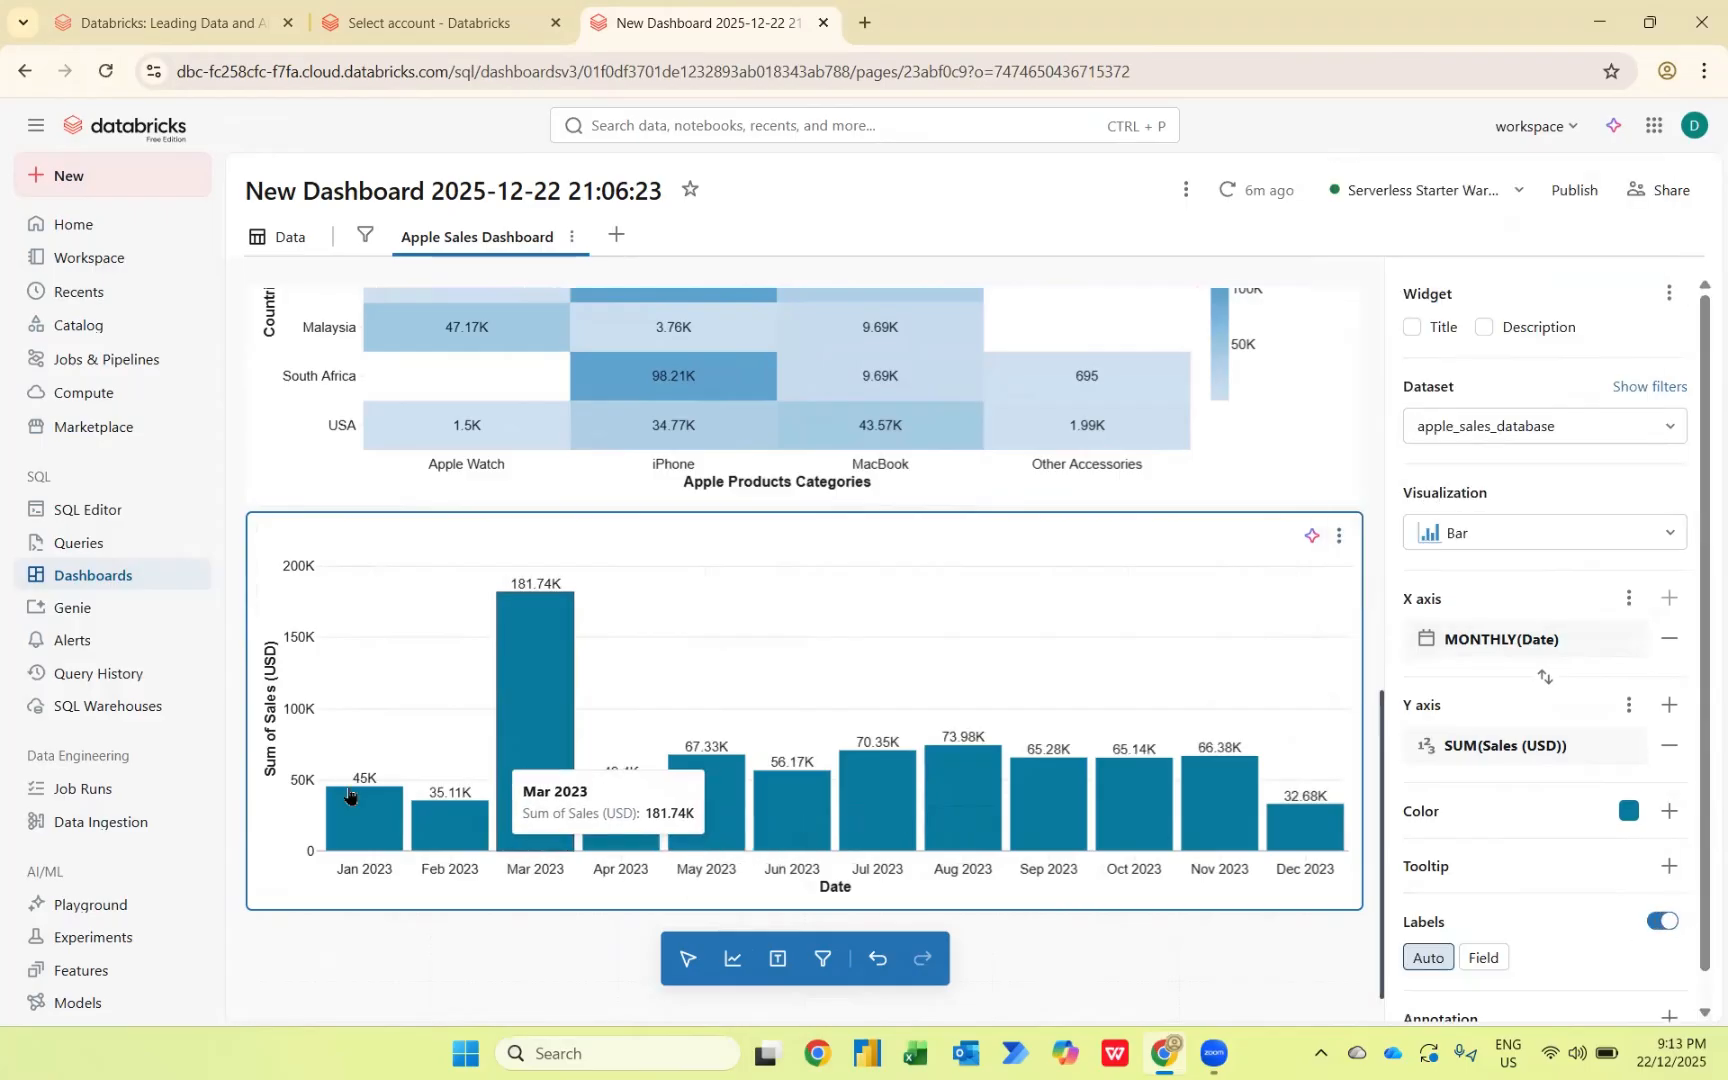
Step: Review all dashboard widgets from the sales counter down to the monthly sales chart
{"action": "scroll", "coordinate": [406, 671], "scroll_direction": "up", "scroll_amount": 10}
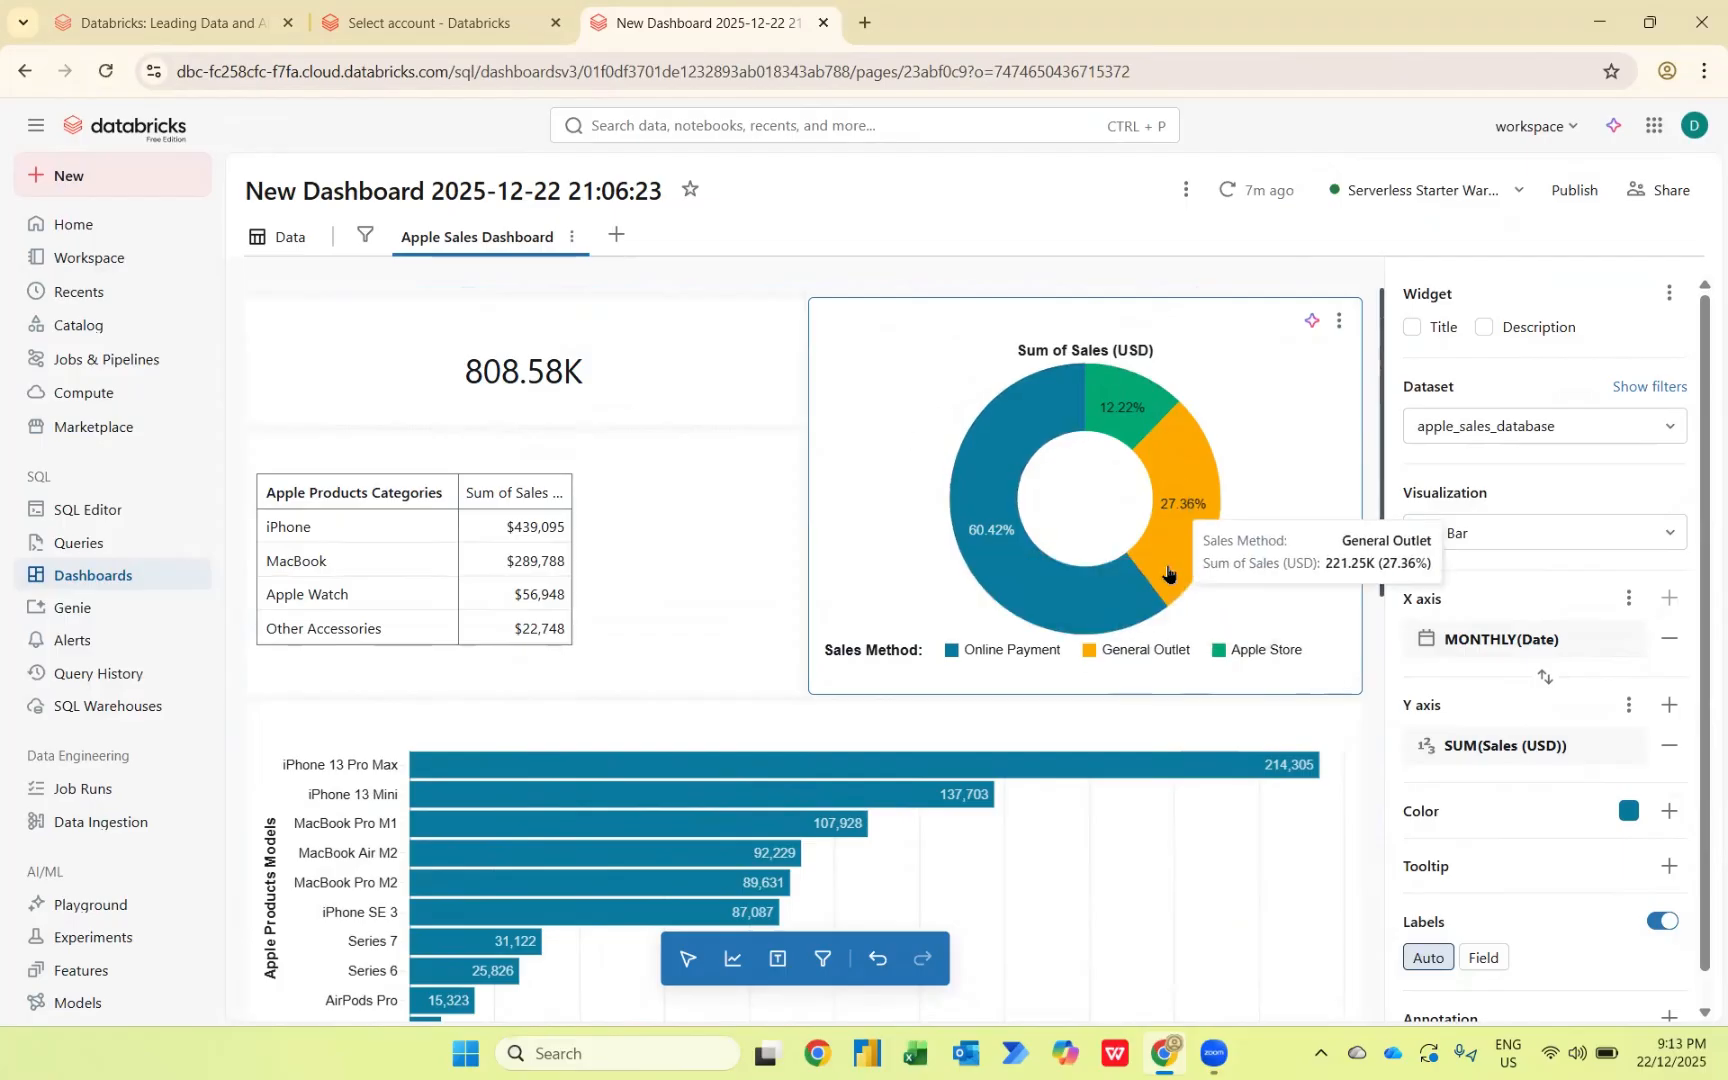
{"action": "scroll", "coordinate": [500, 485], "scroll_direction": "down", "scroll_amount": 1}
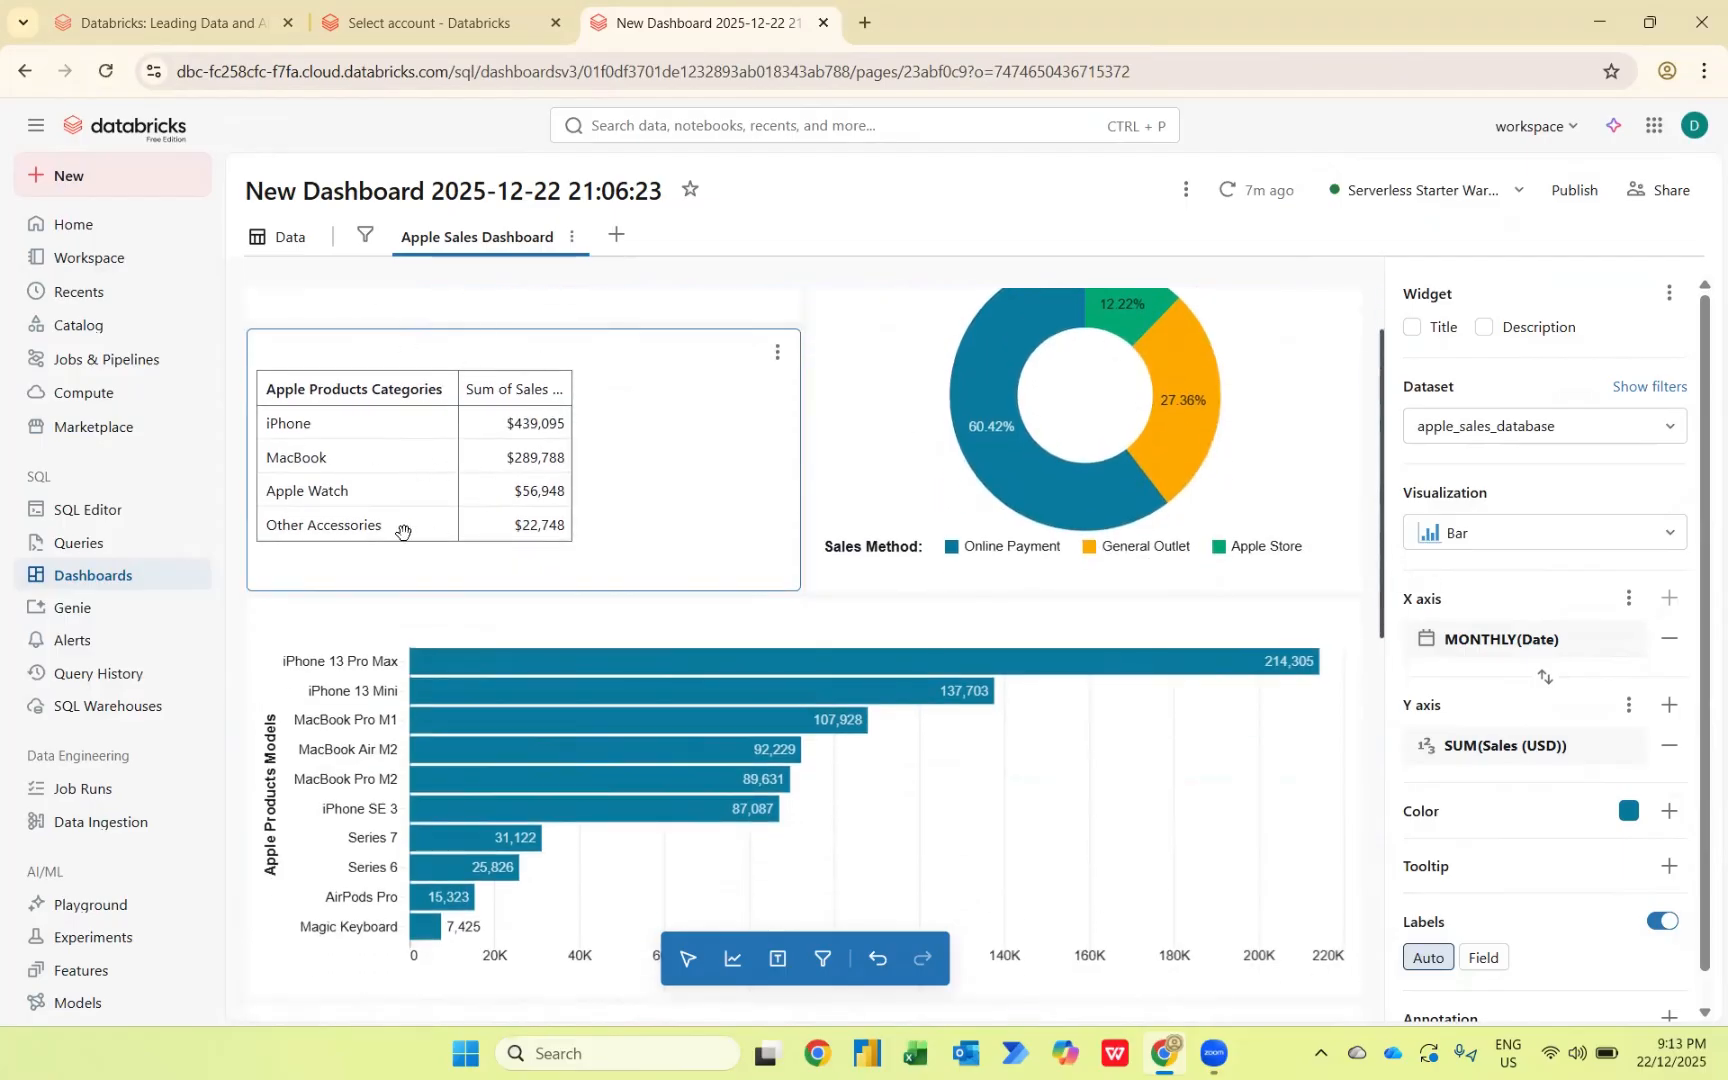
{"action": "scroll", "coordinate": [403, 533], "scroll_direction": "down", "scroll_amount": 2}
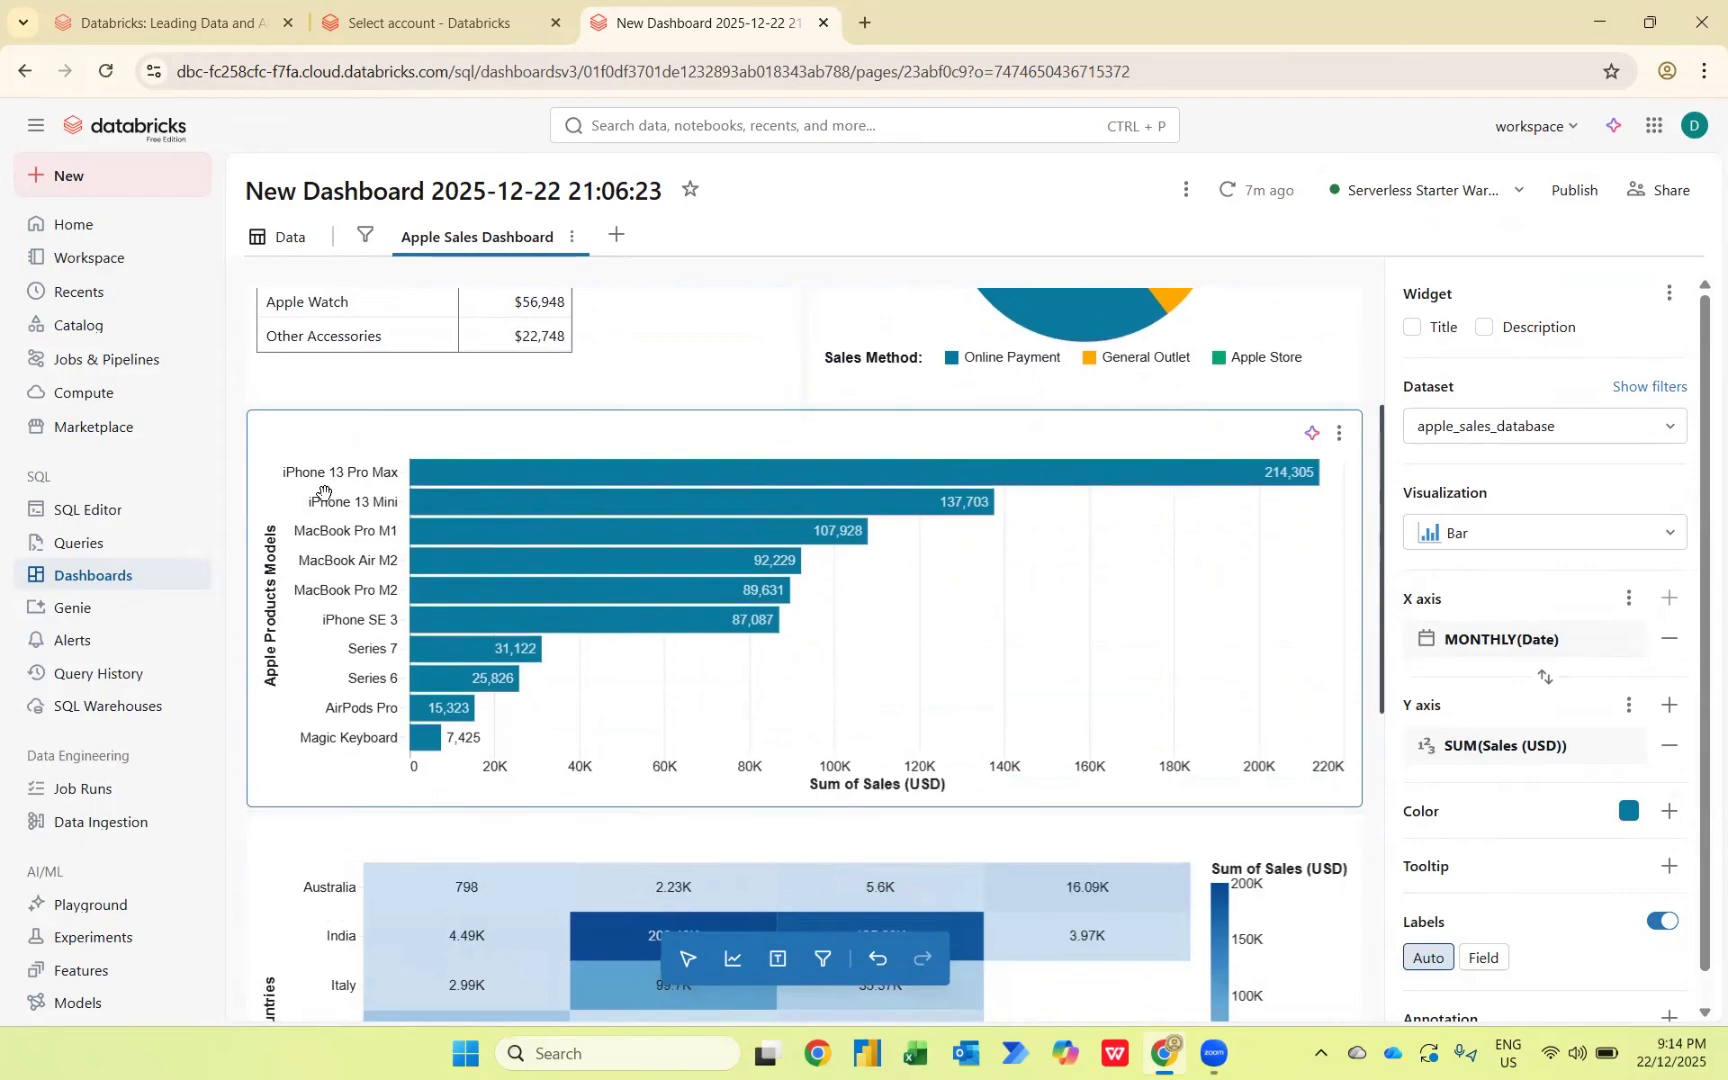
{"action": "scroll", "coordinate": [323, 493], "scroll_direction": "down", "scroll_amount": 4}
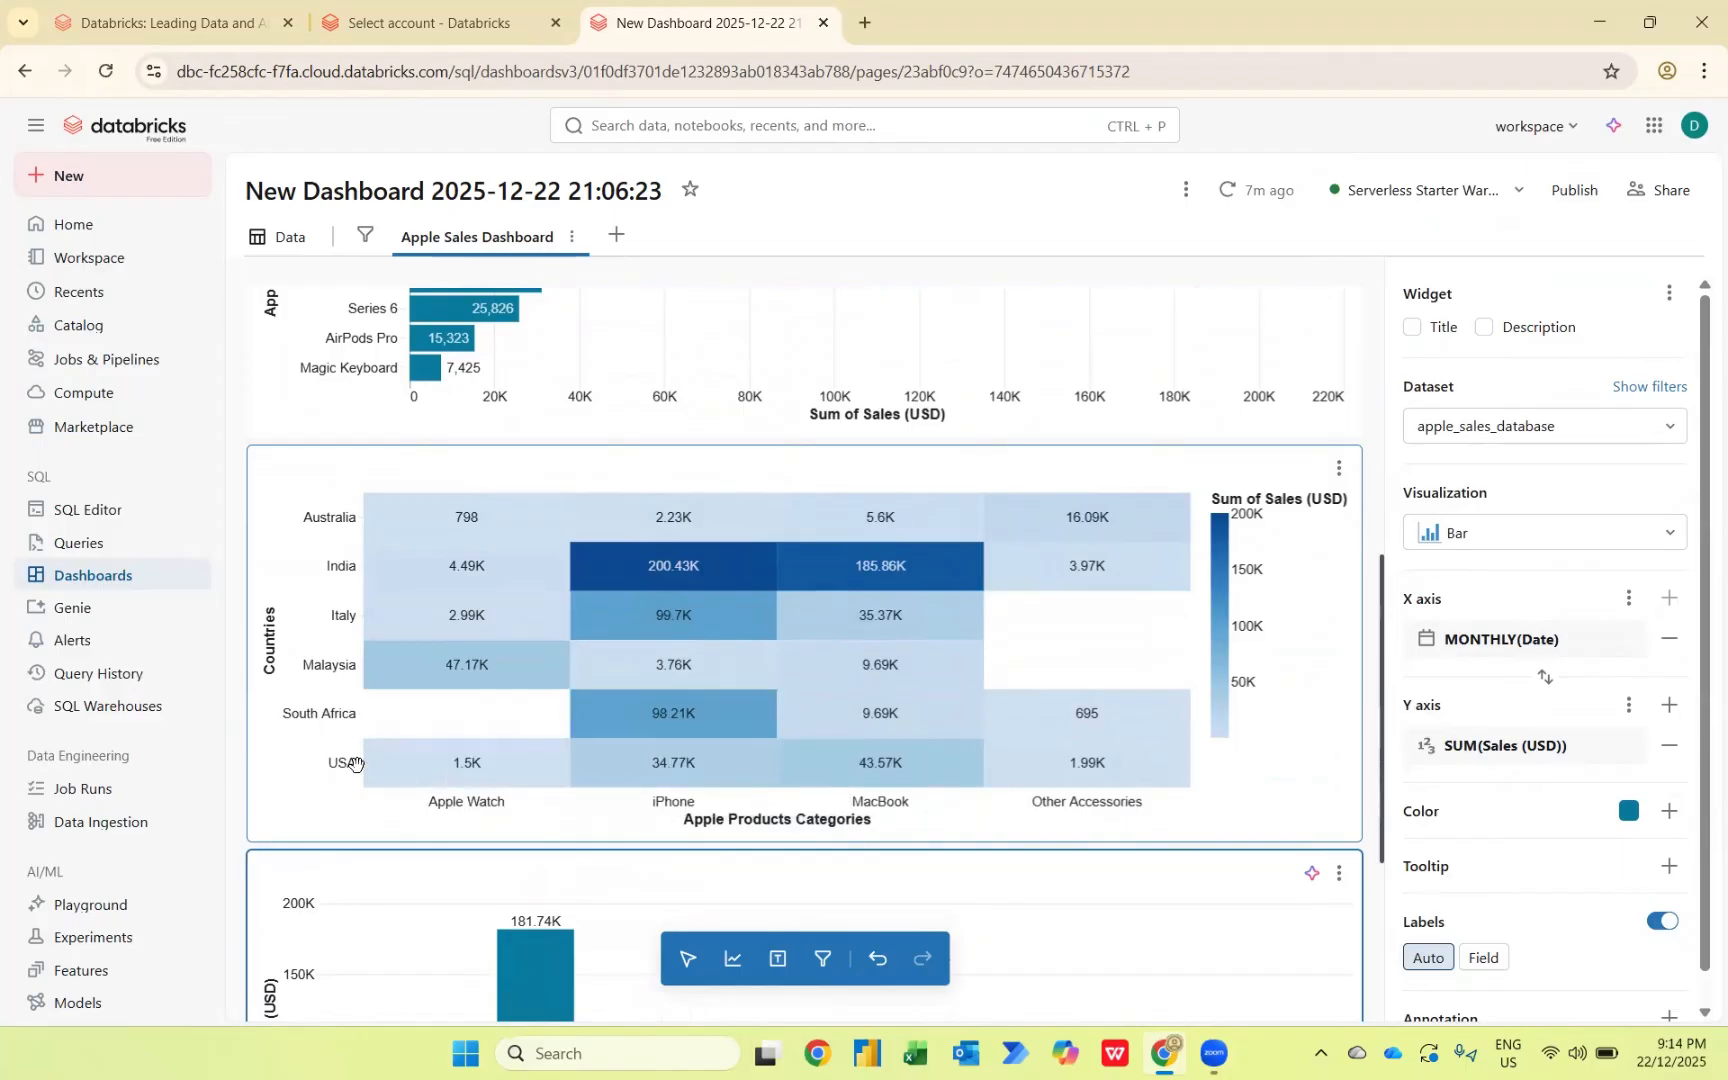
{"action": "scroll", "coordinate": [357, 765], "scroll_direction": "down", "scroll_amount": 3}
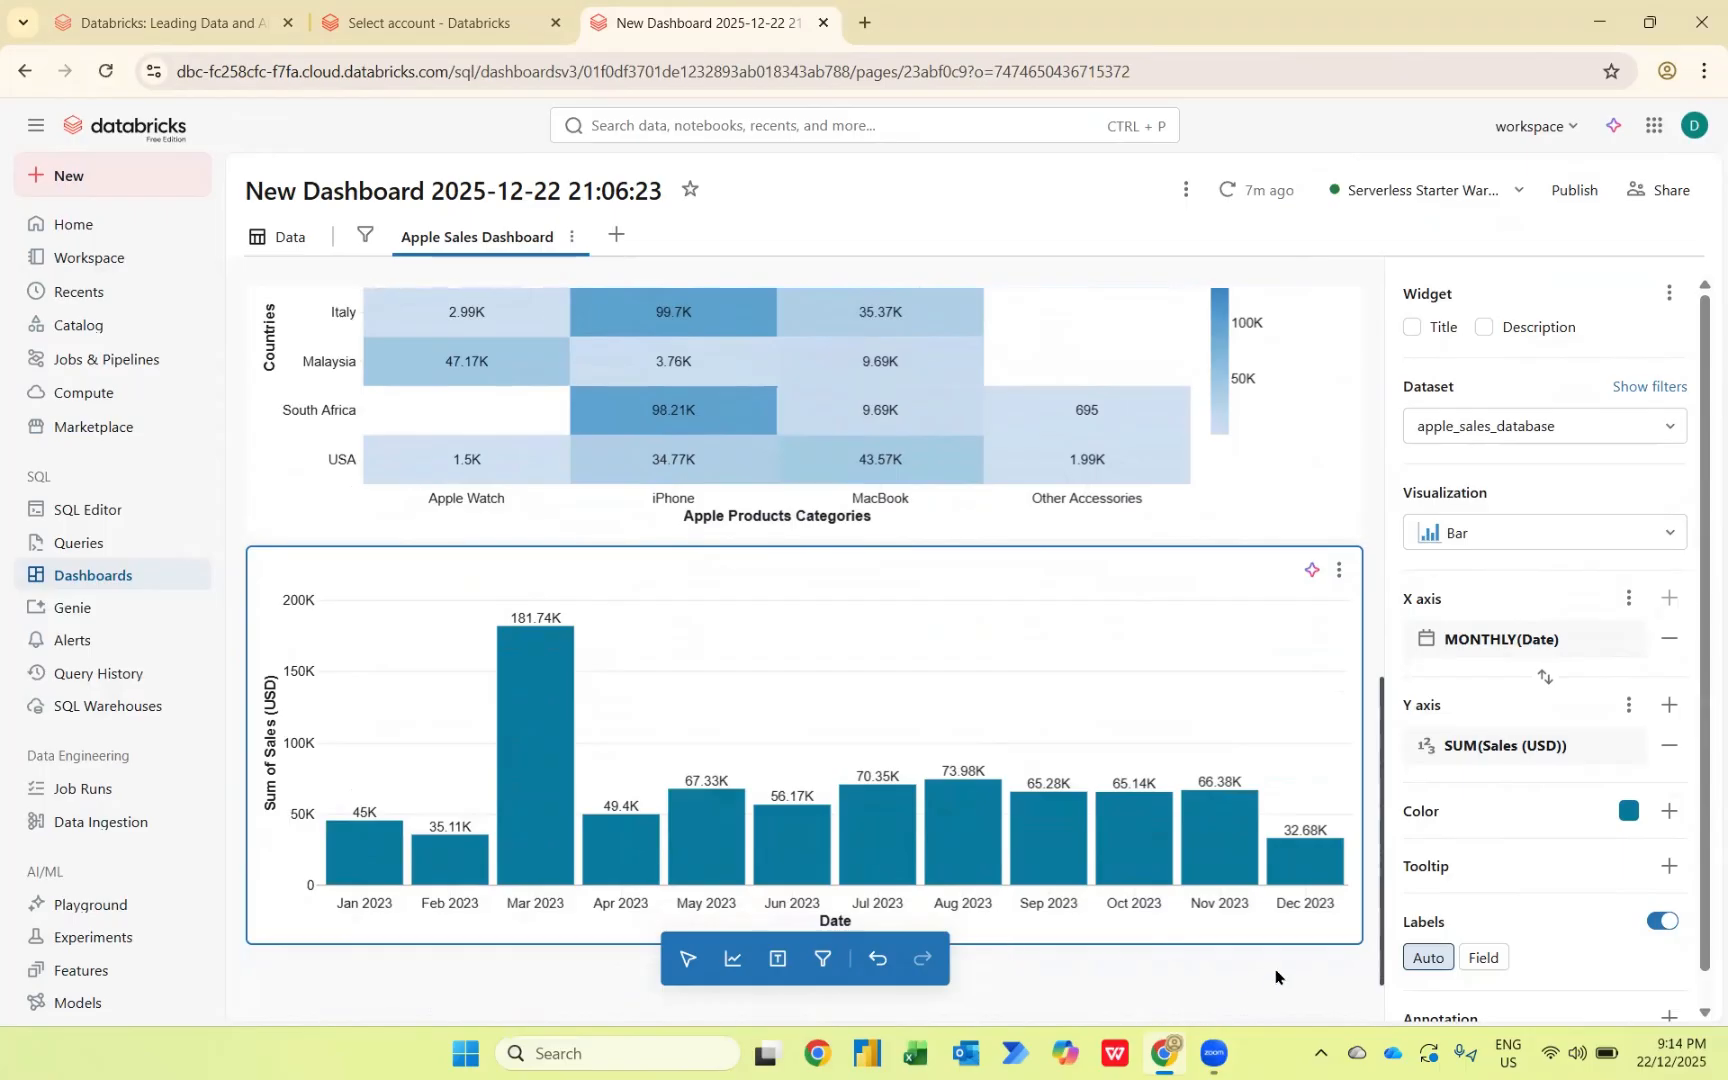
Step: Set the display name of the pie chart's sales angle field to "Total Sales by Sales Method (USD)"
{"action": "scroll", "coordinate": [1233, 617], "scroll_direction": "up", "scroll_amount": 10}
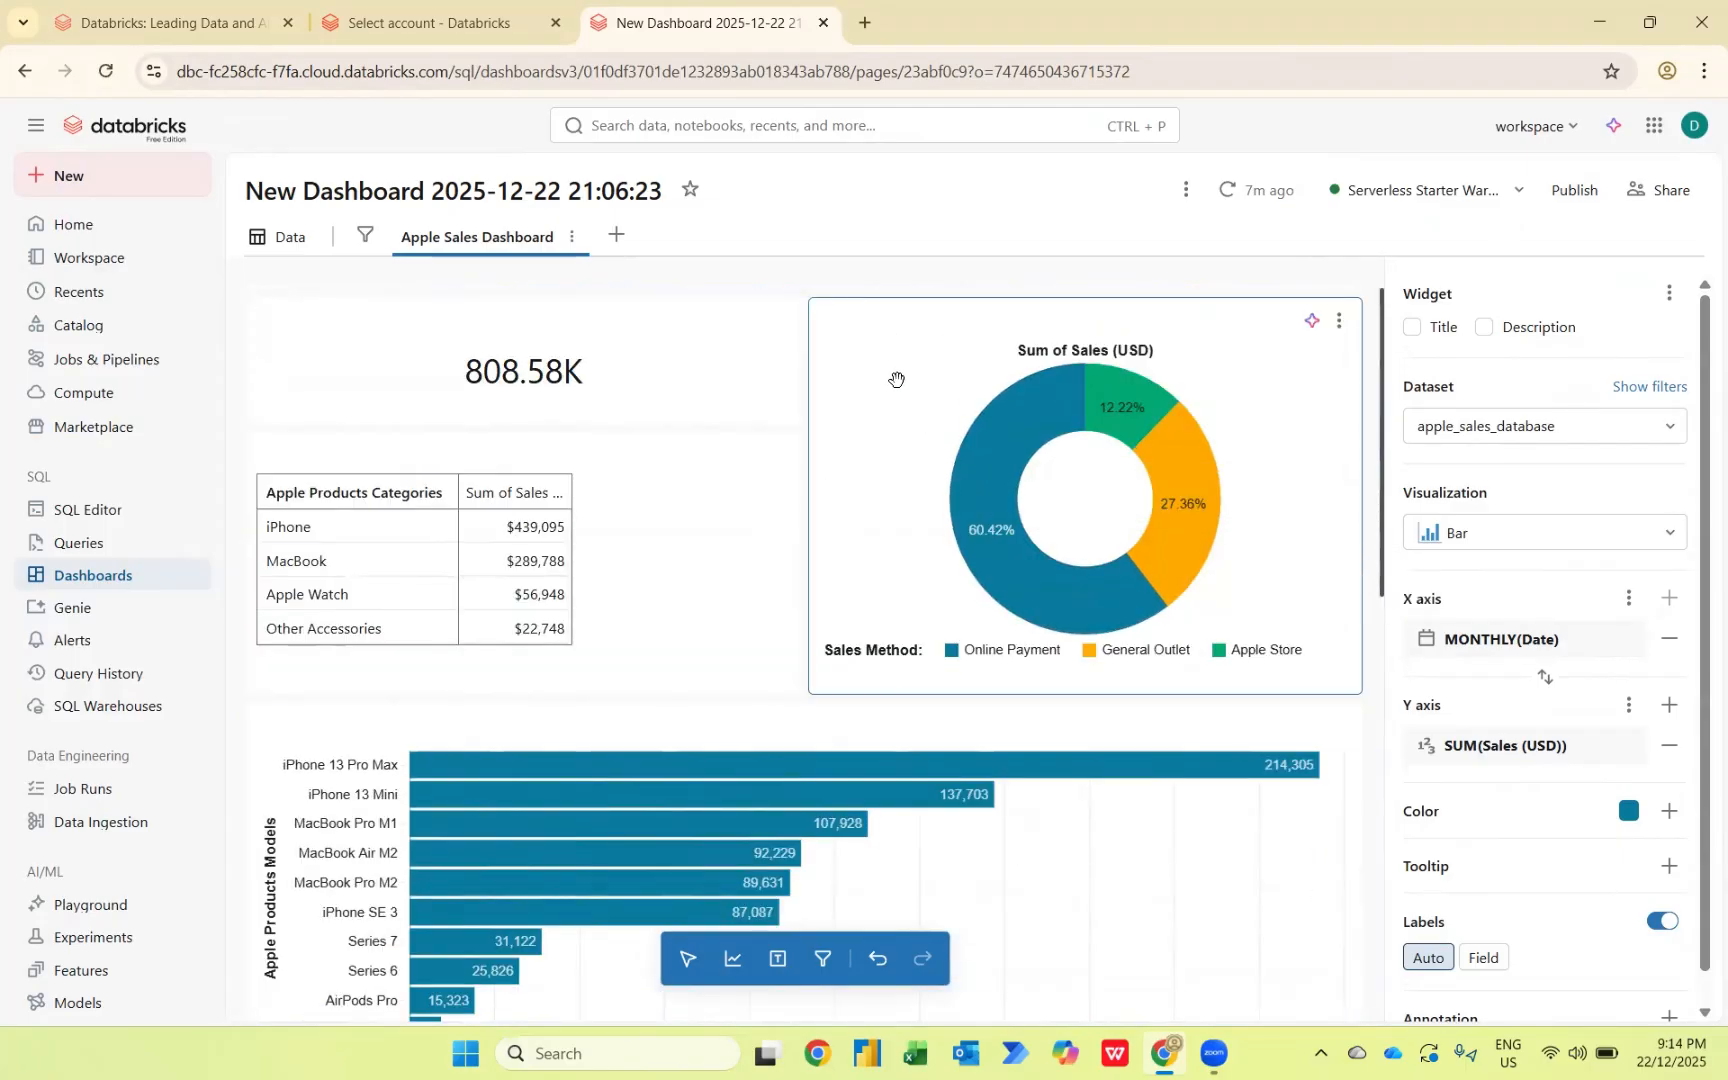
{"action": "left_click", "coordinate": [896, 379]}
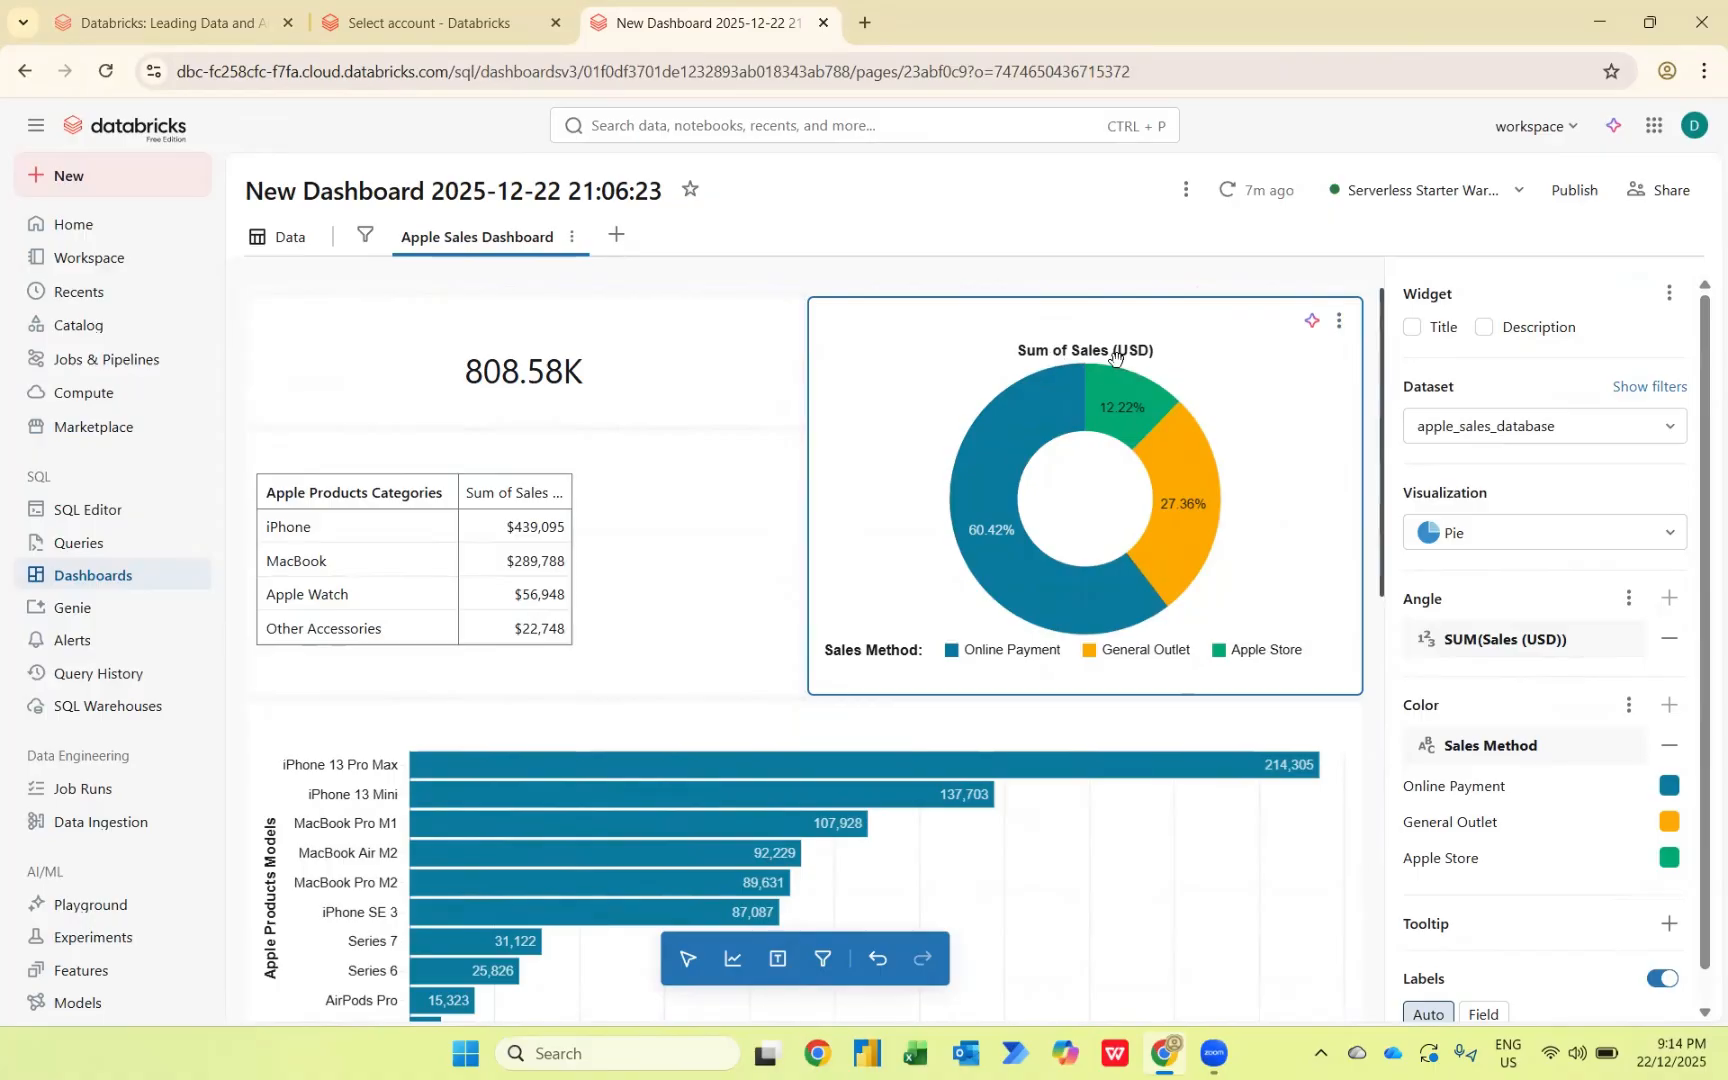
{"action": "left_click", "coordinate": [1508, 652]}
{"action": "left_click", "coordinate": [1420, 582]}
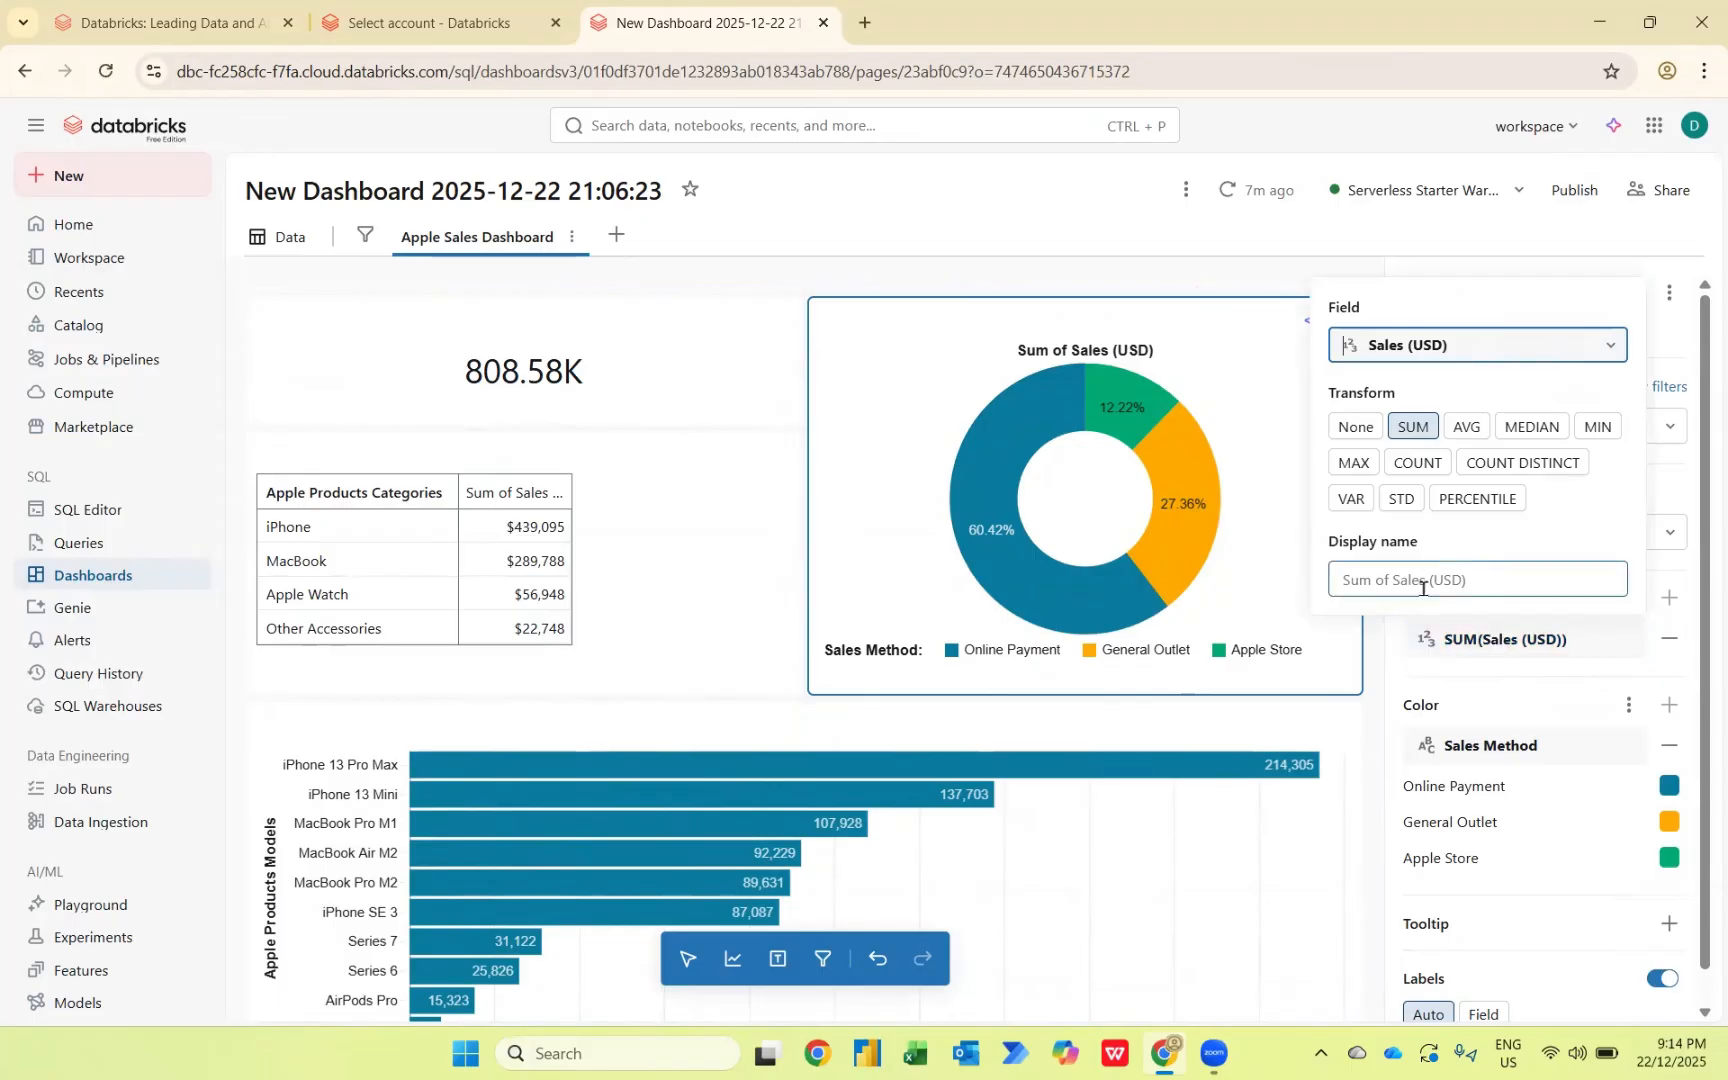
{"action": "type", "text": "Total "}
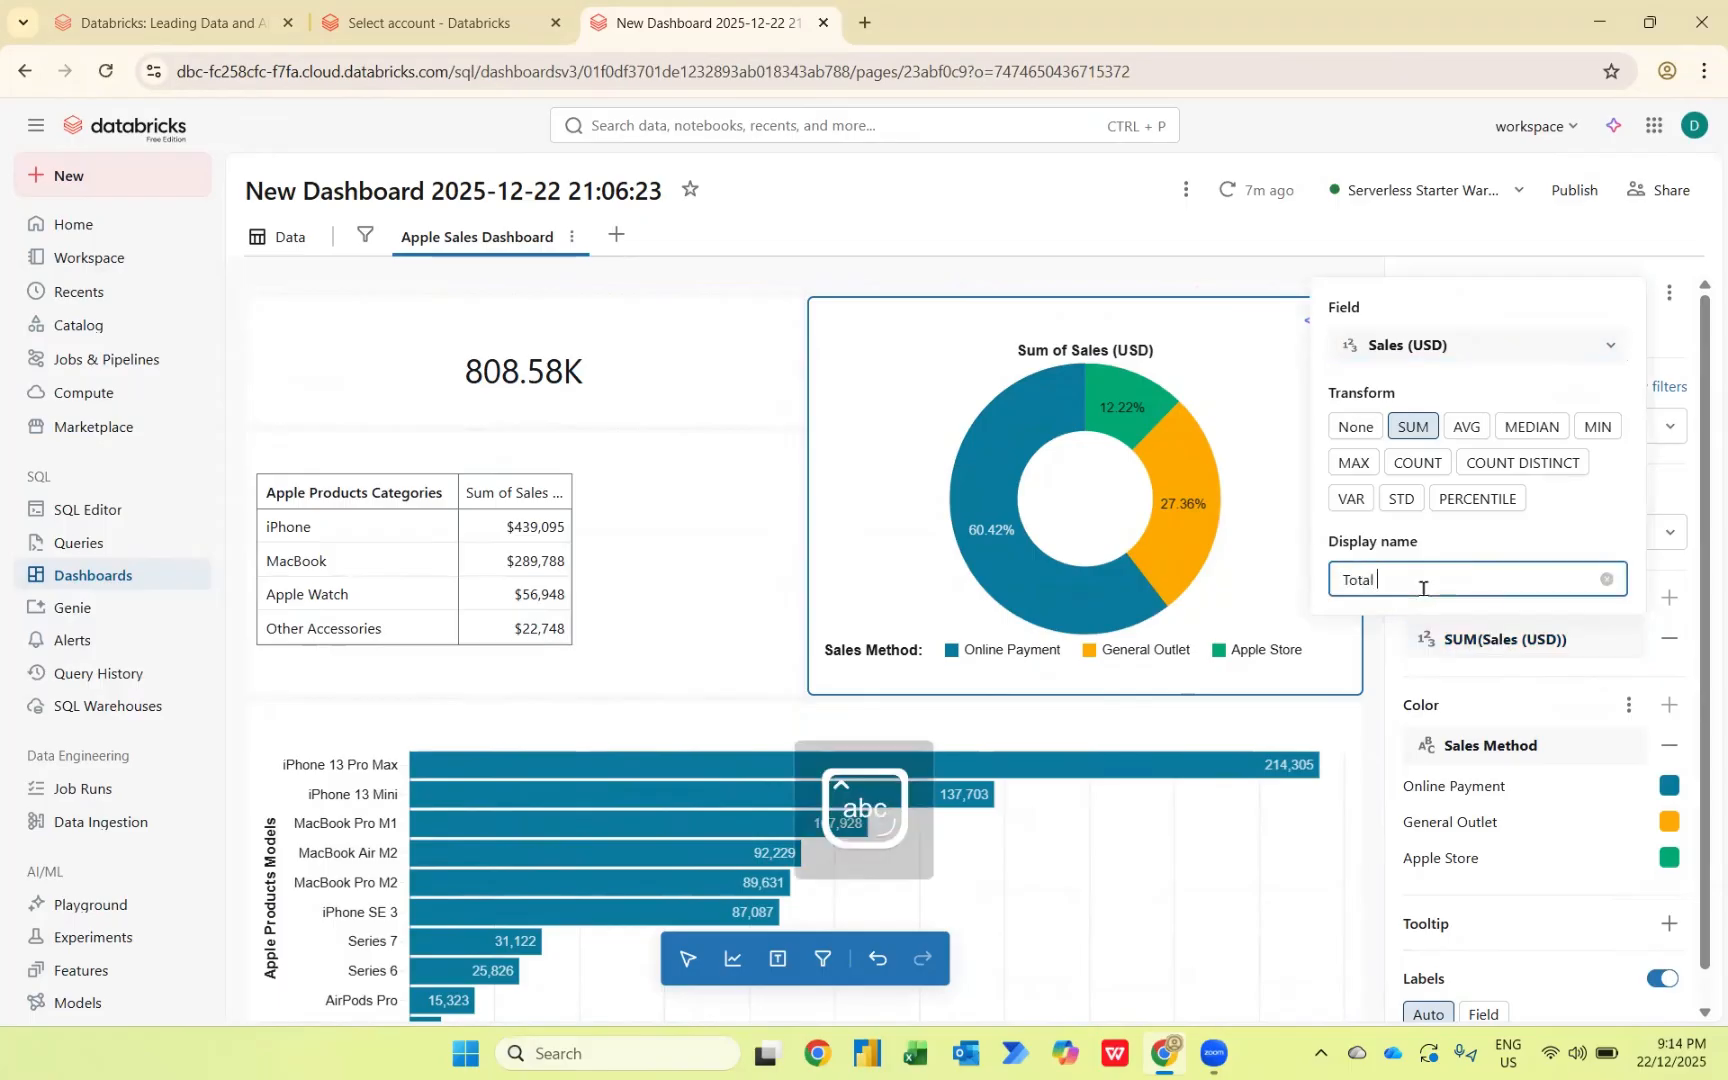
{"action": "type", "text": "Sales by Sales Meth"}
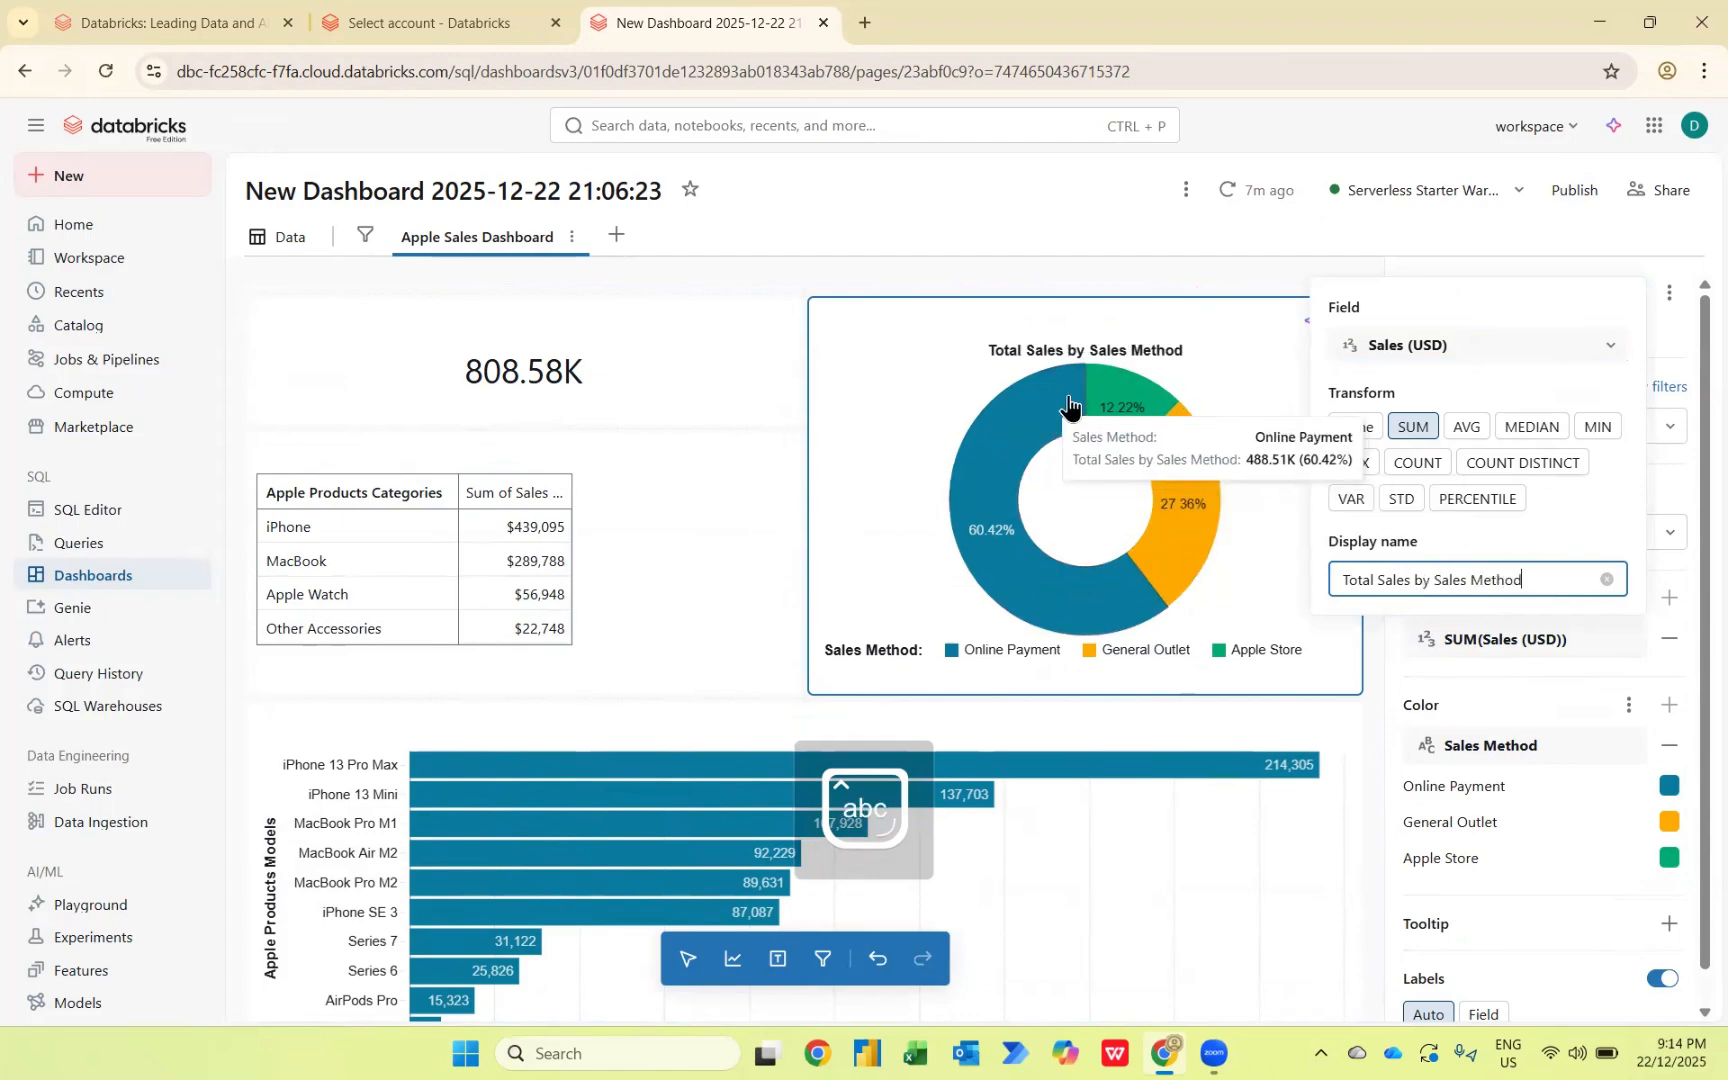
{"action": "type", "text": "od"}
{"action": "key", "text": "Caps_Lock"}
{"action": "type", "text": "(USD"}
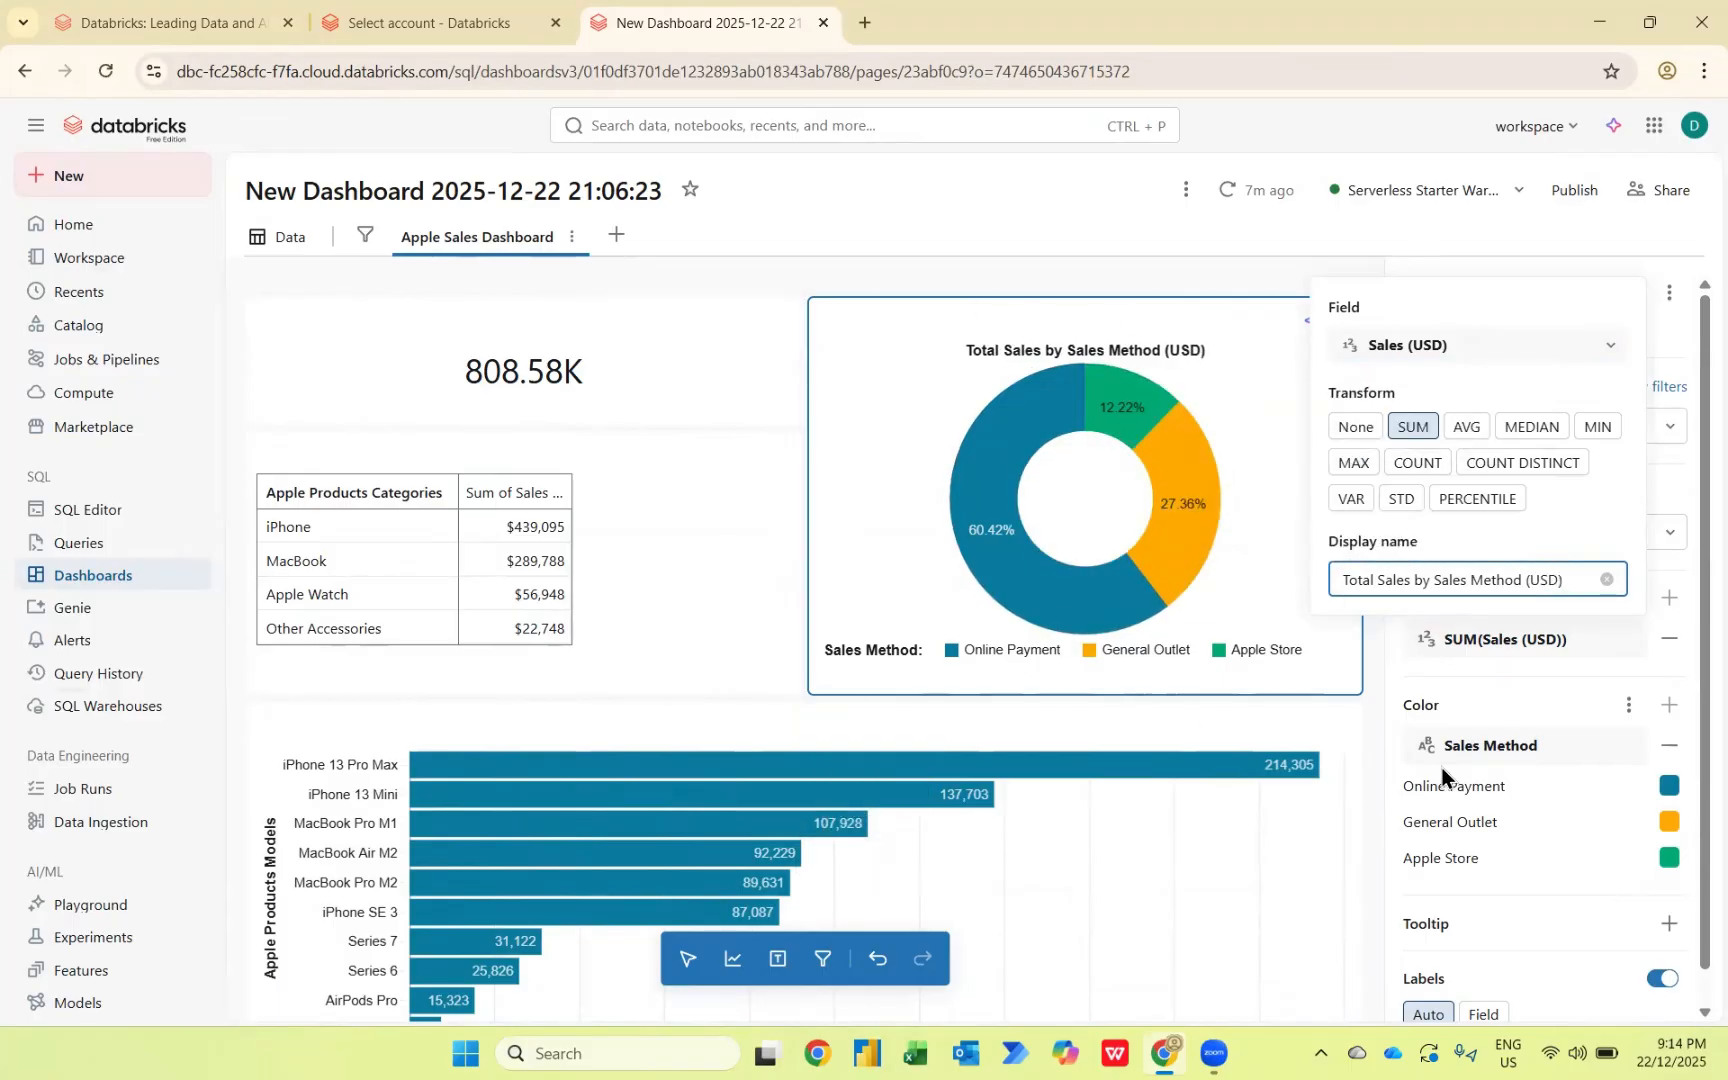
Step: Set the display name of the product-model bar chart's X axis sales field to "Total Sales (USD)"
{"action": "left_click", "coordinate": [1255, 738]}
{"action": "scroll", "coordinate": [764, 798], "scroll_direction": "down", "scroll_amount": 1}
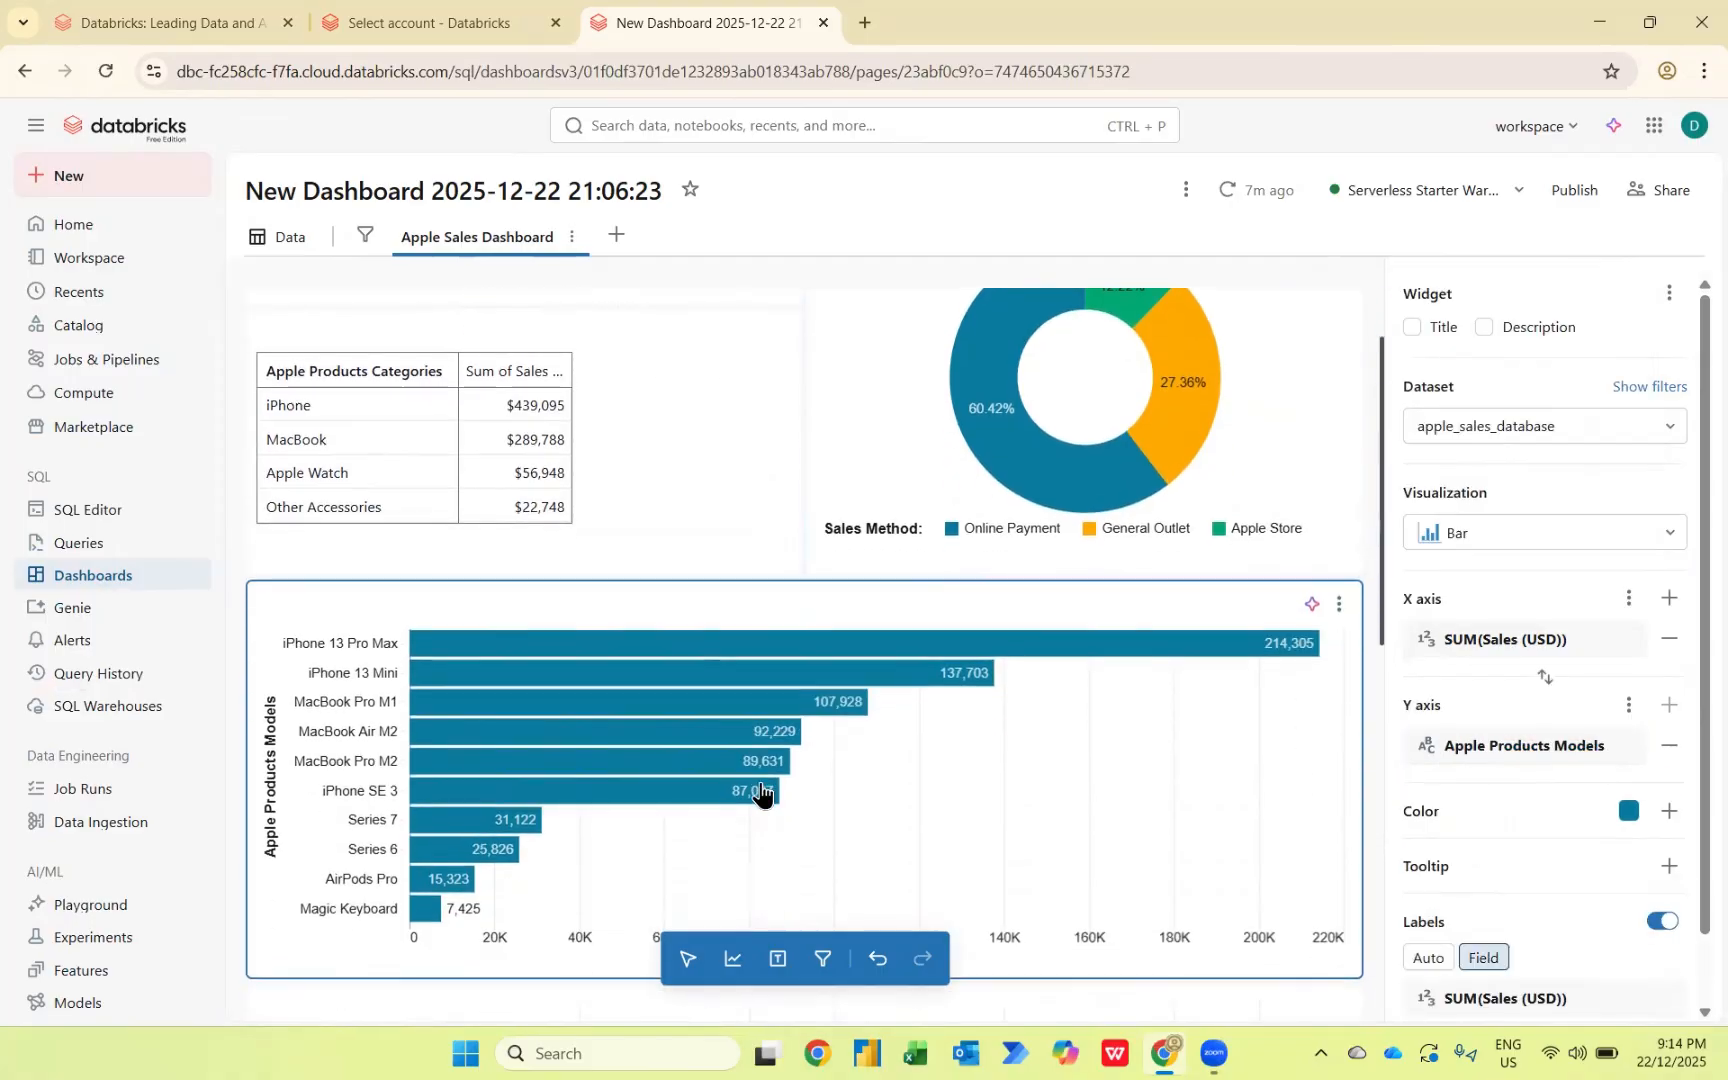
{"action": "scroll", "coordinate": [691, 832], "scroll_direction": "down", "scroll_amount": 1}
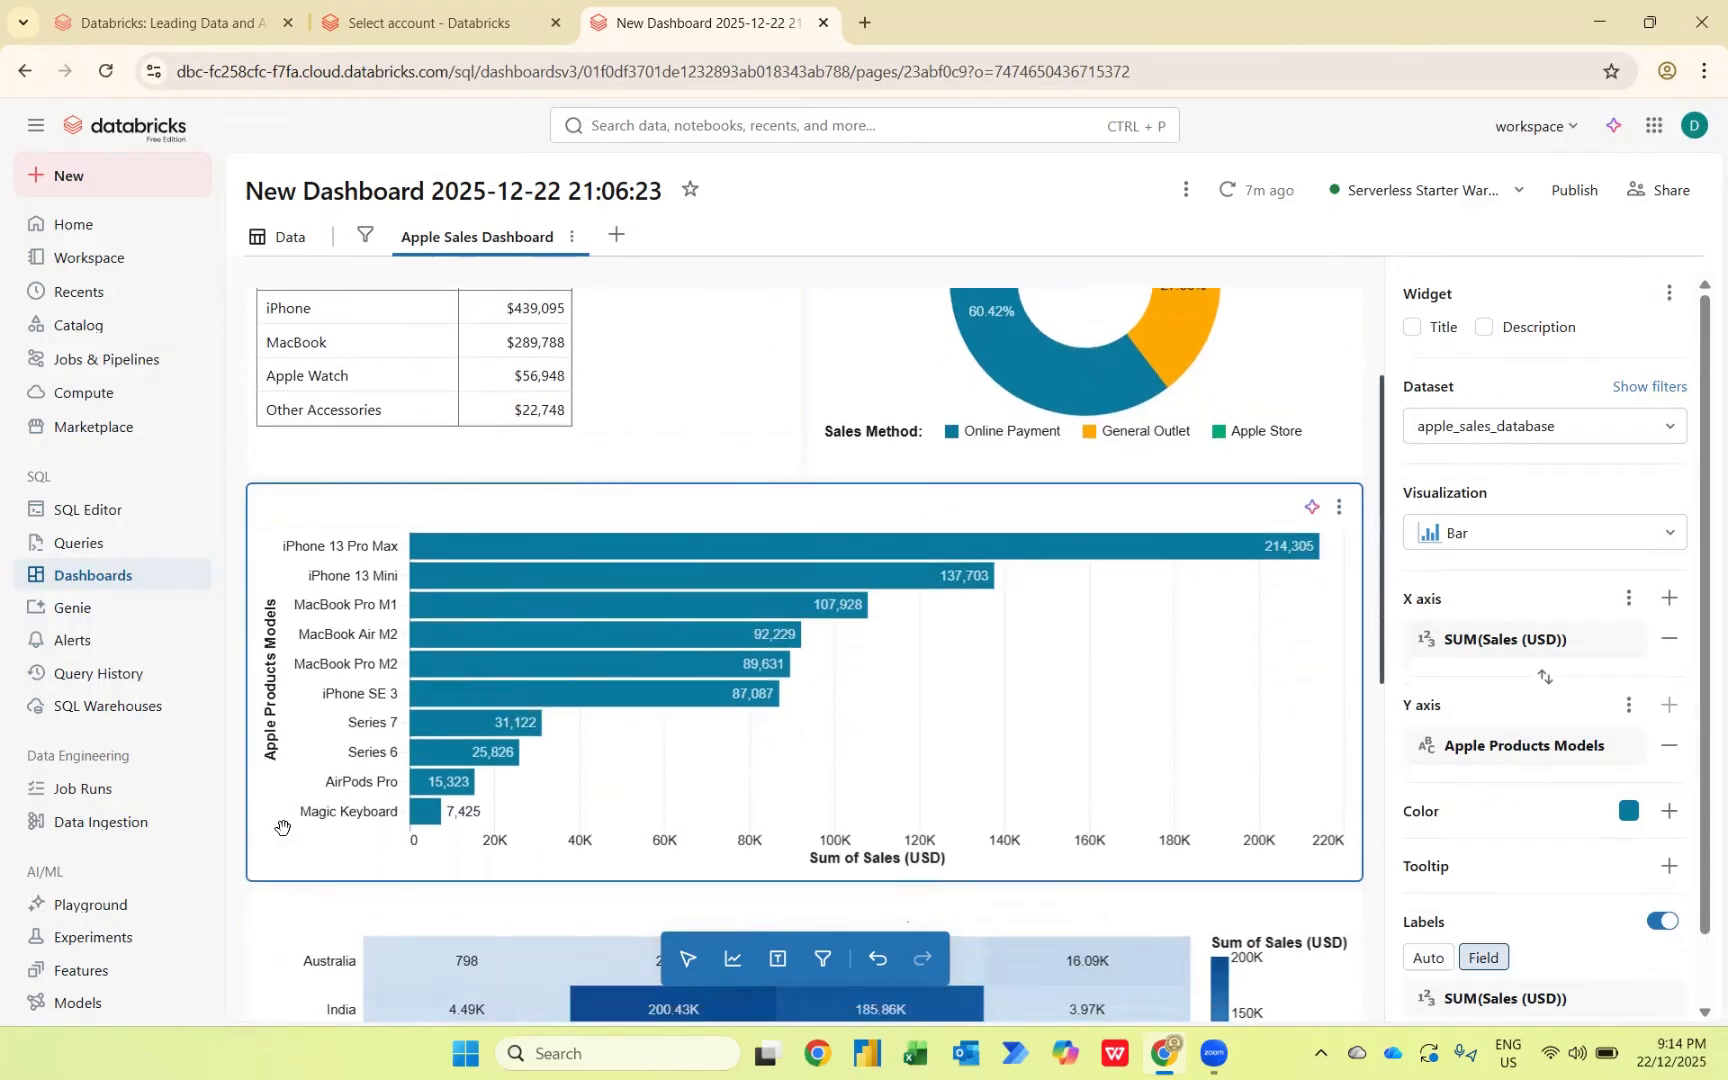
{"action": "left_click", "coordinate": [1480, 648]}
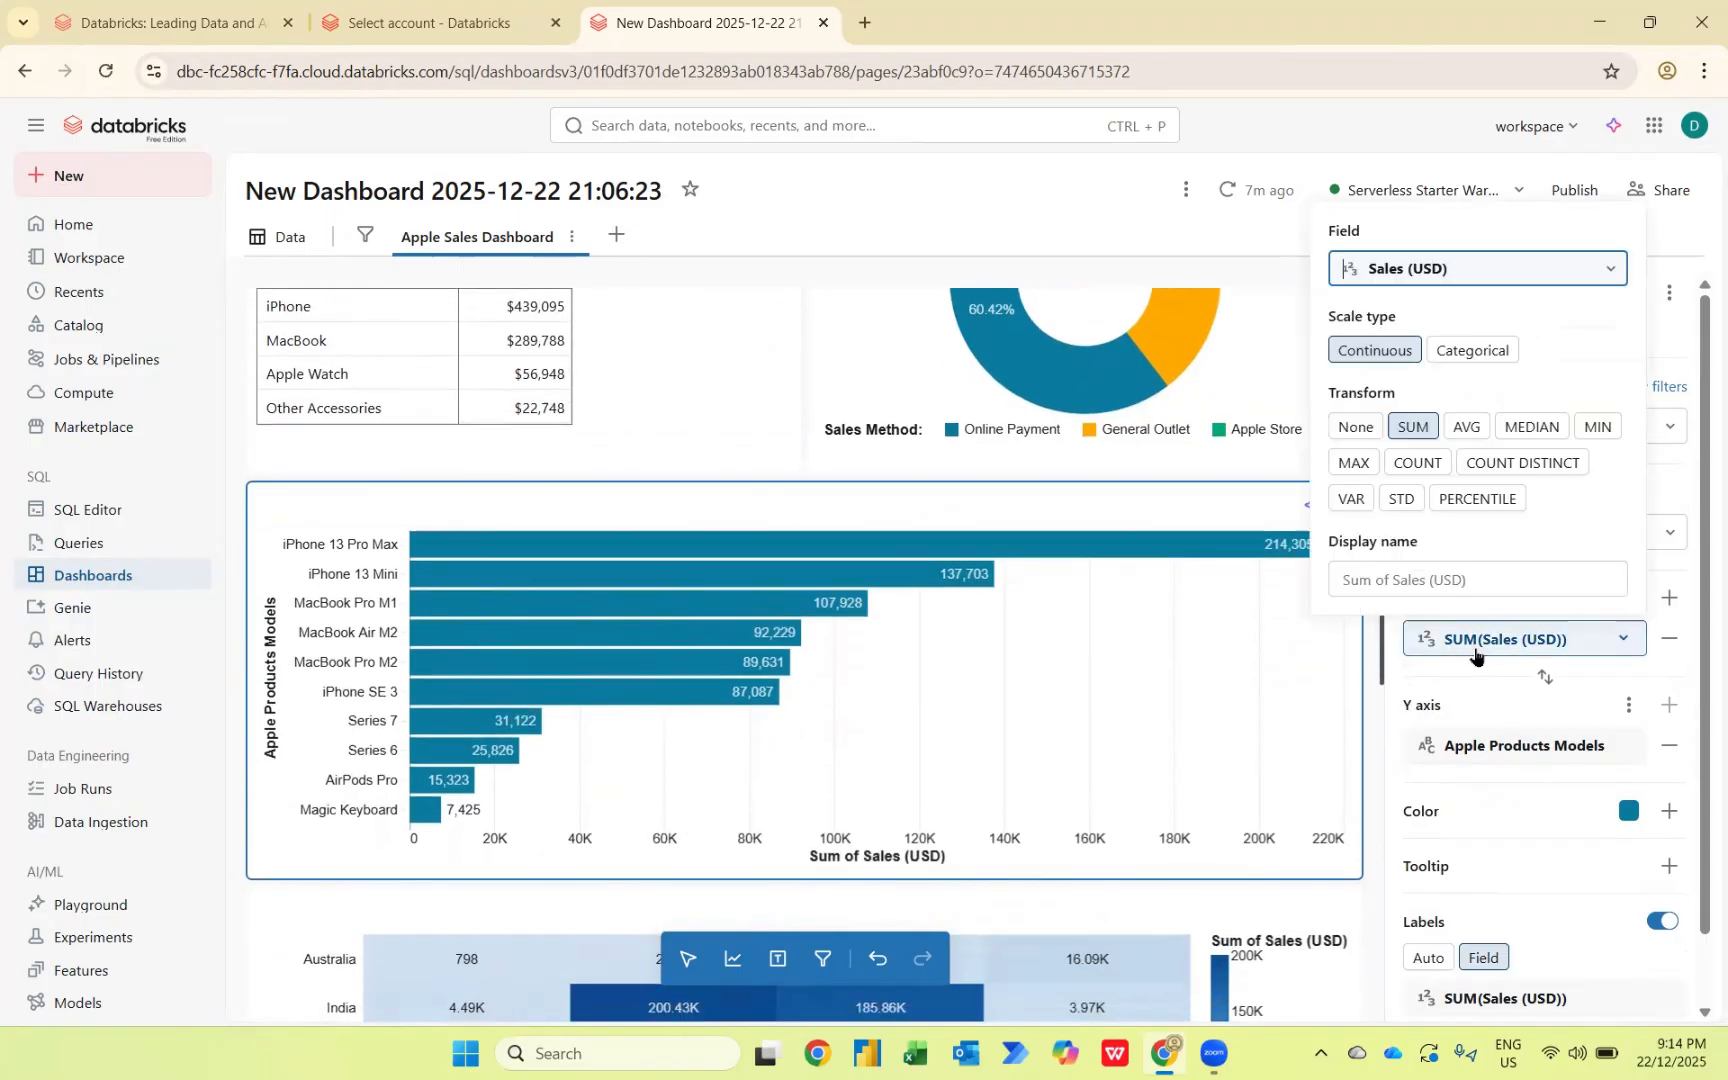
{"action": "left_click", "coordinate": [1442, 575]}
{"action": "key", "text": "Caps_Lock"}
{"action": "type", "text": "t"}
{"action": "key", "text": "Caps_Lock"}
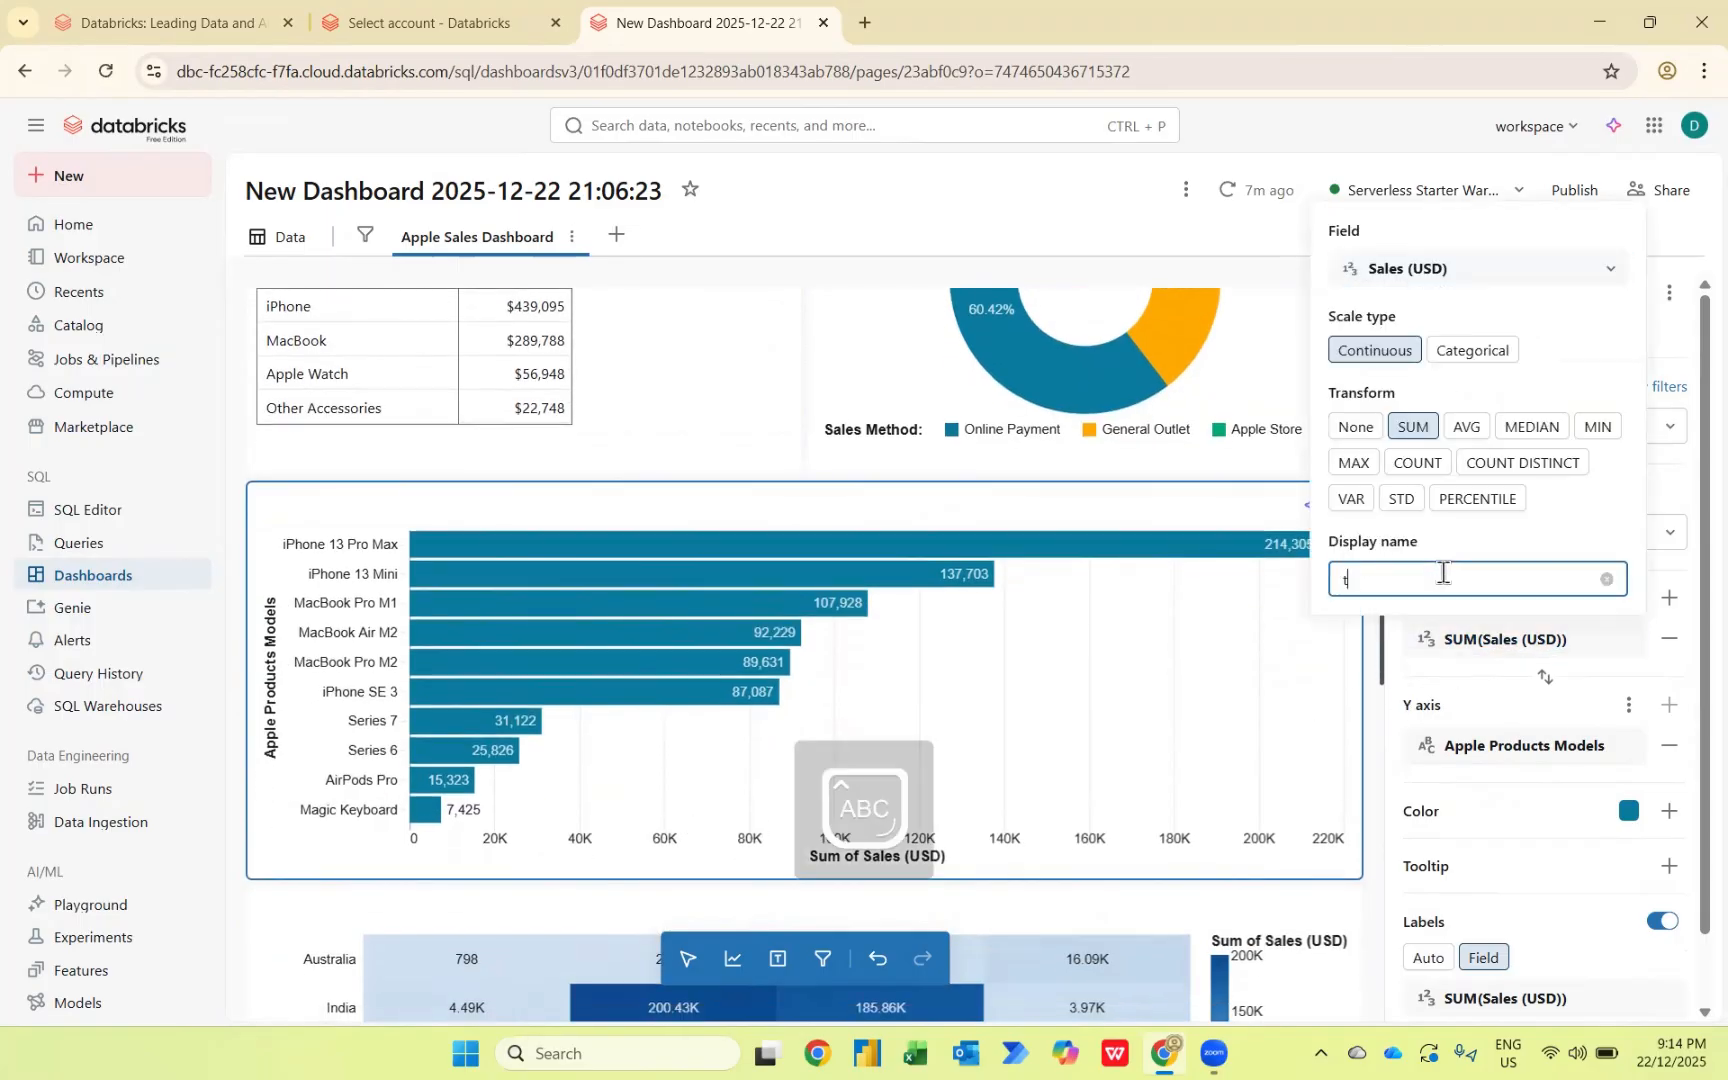
{"action": "type", "text": "OTAL"}
{"action": "key", "text": "ctrl+a"}
{"action": "type", "text": "T"}
{"action": "key", "text": "Caps_Lock"}
{"action": "type", "text": "otal S"}
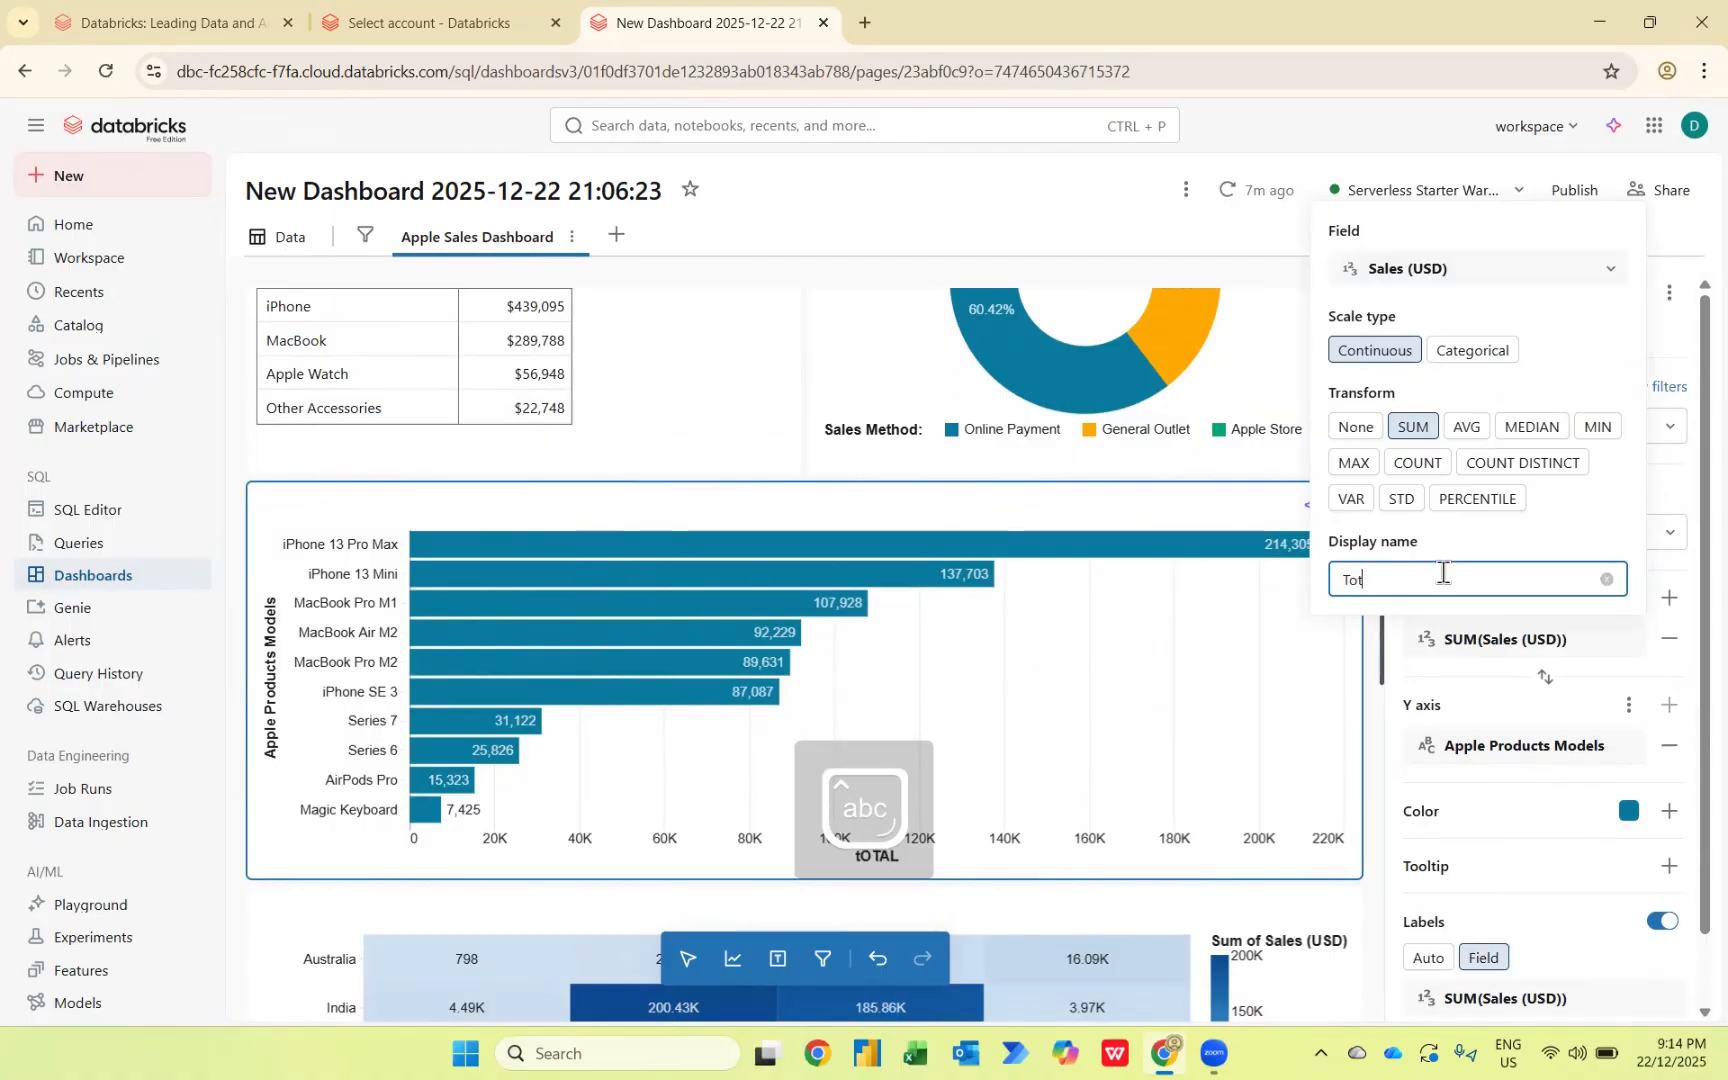
{"action": "type", "text": "ales ("}
{"action": "key", "text": "Caps_Lock"}
{"action": "type", "text": "USD"}
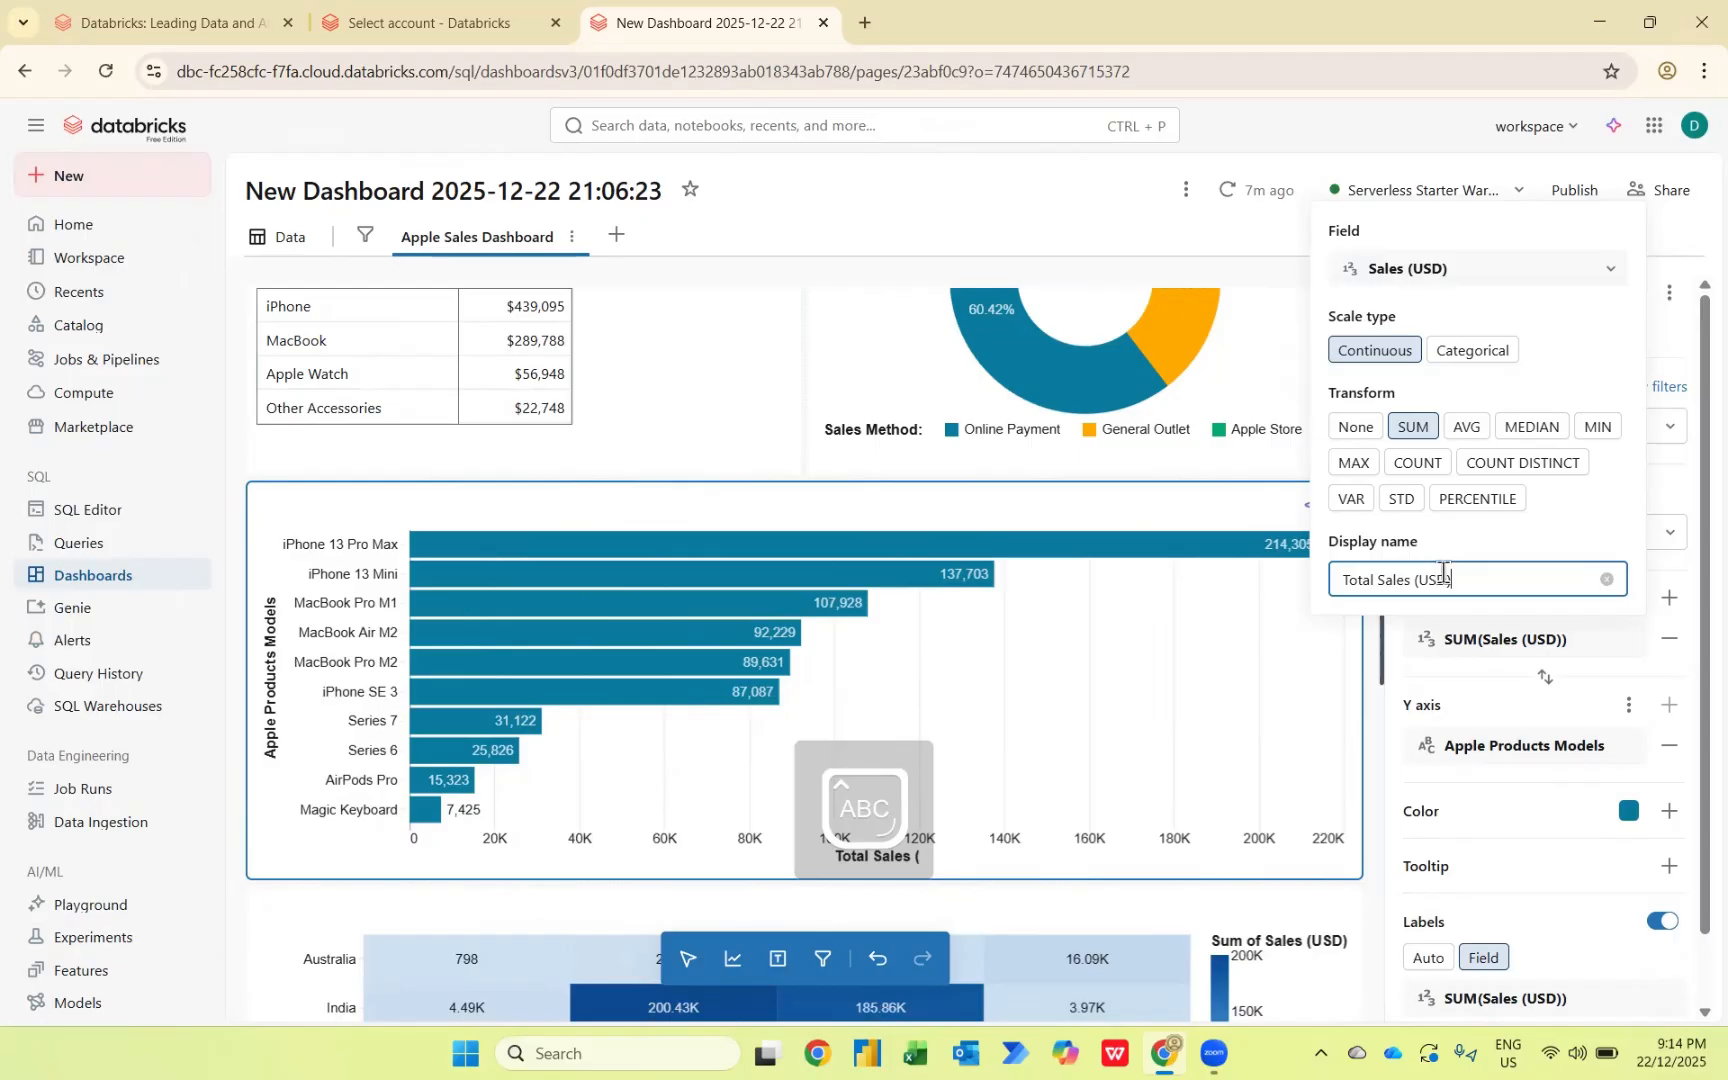
{"action": "type", "text": ")"}
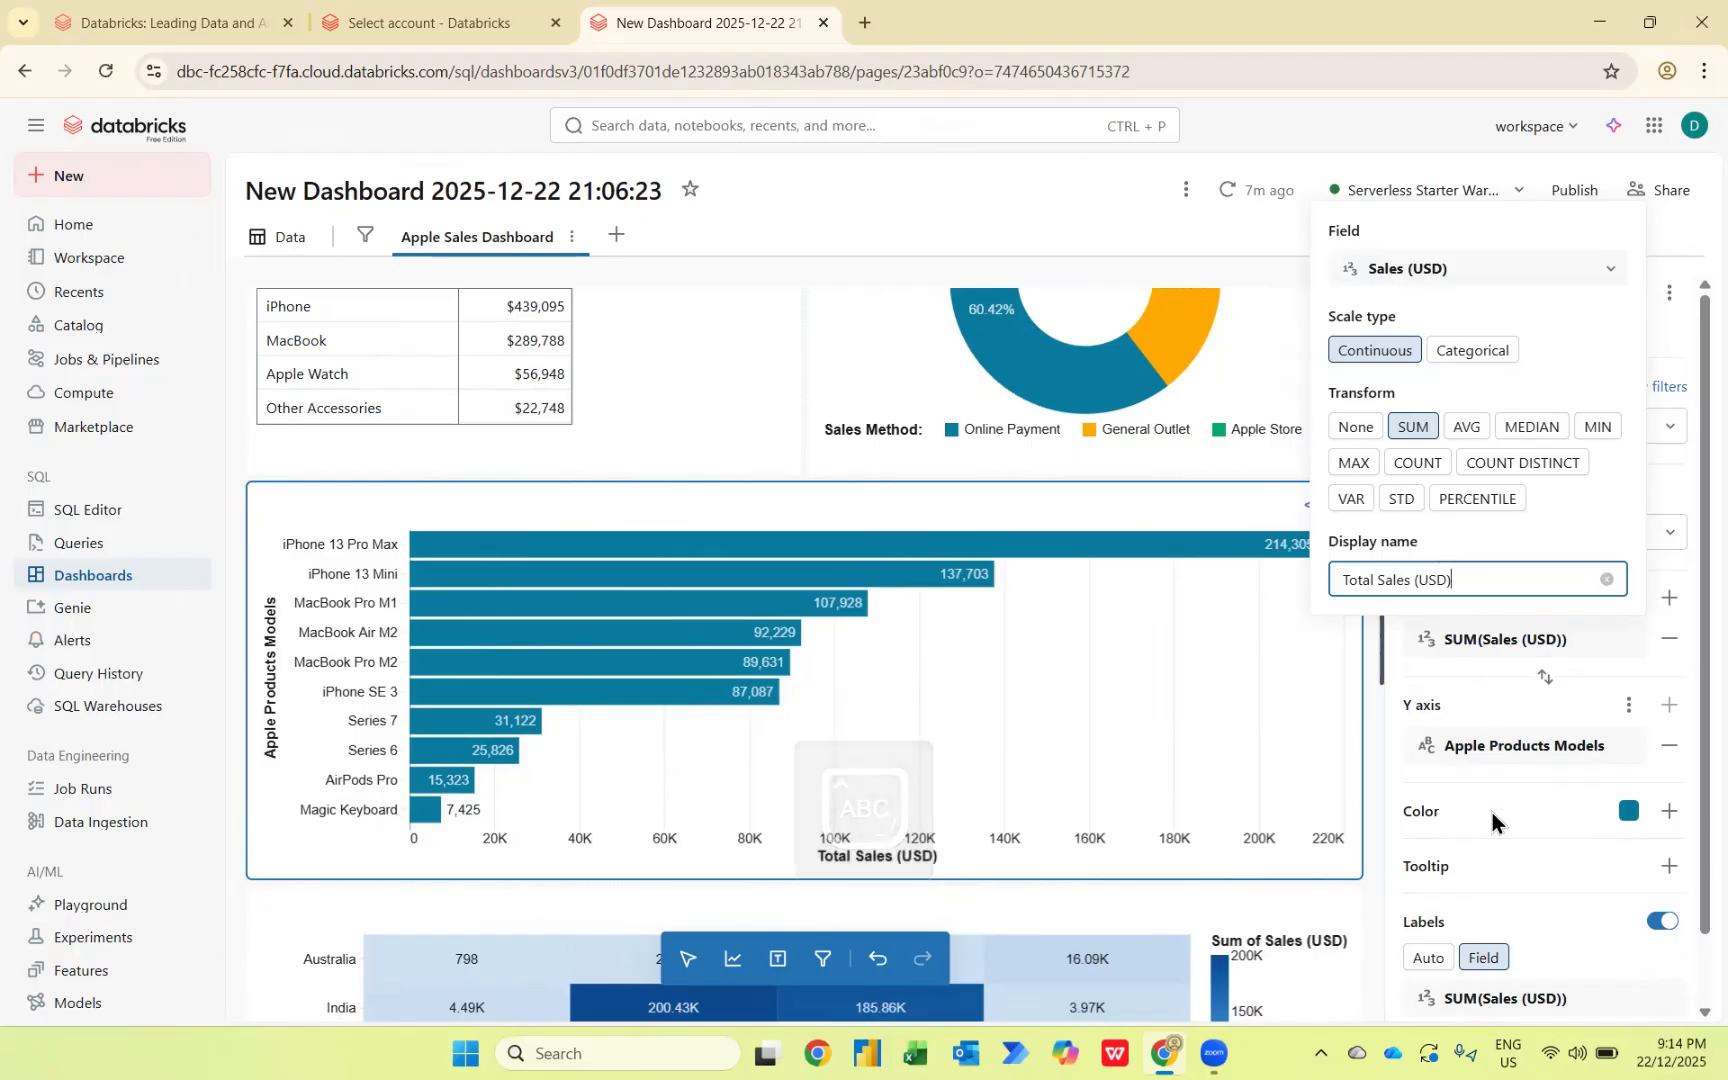
Step: Try coloring the product-model bars by Apple Products Categories and remove that color field again
{"action": "left_click", "coordinate": [1680, 814]}
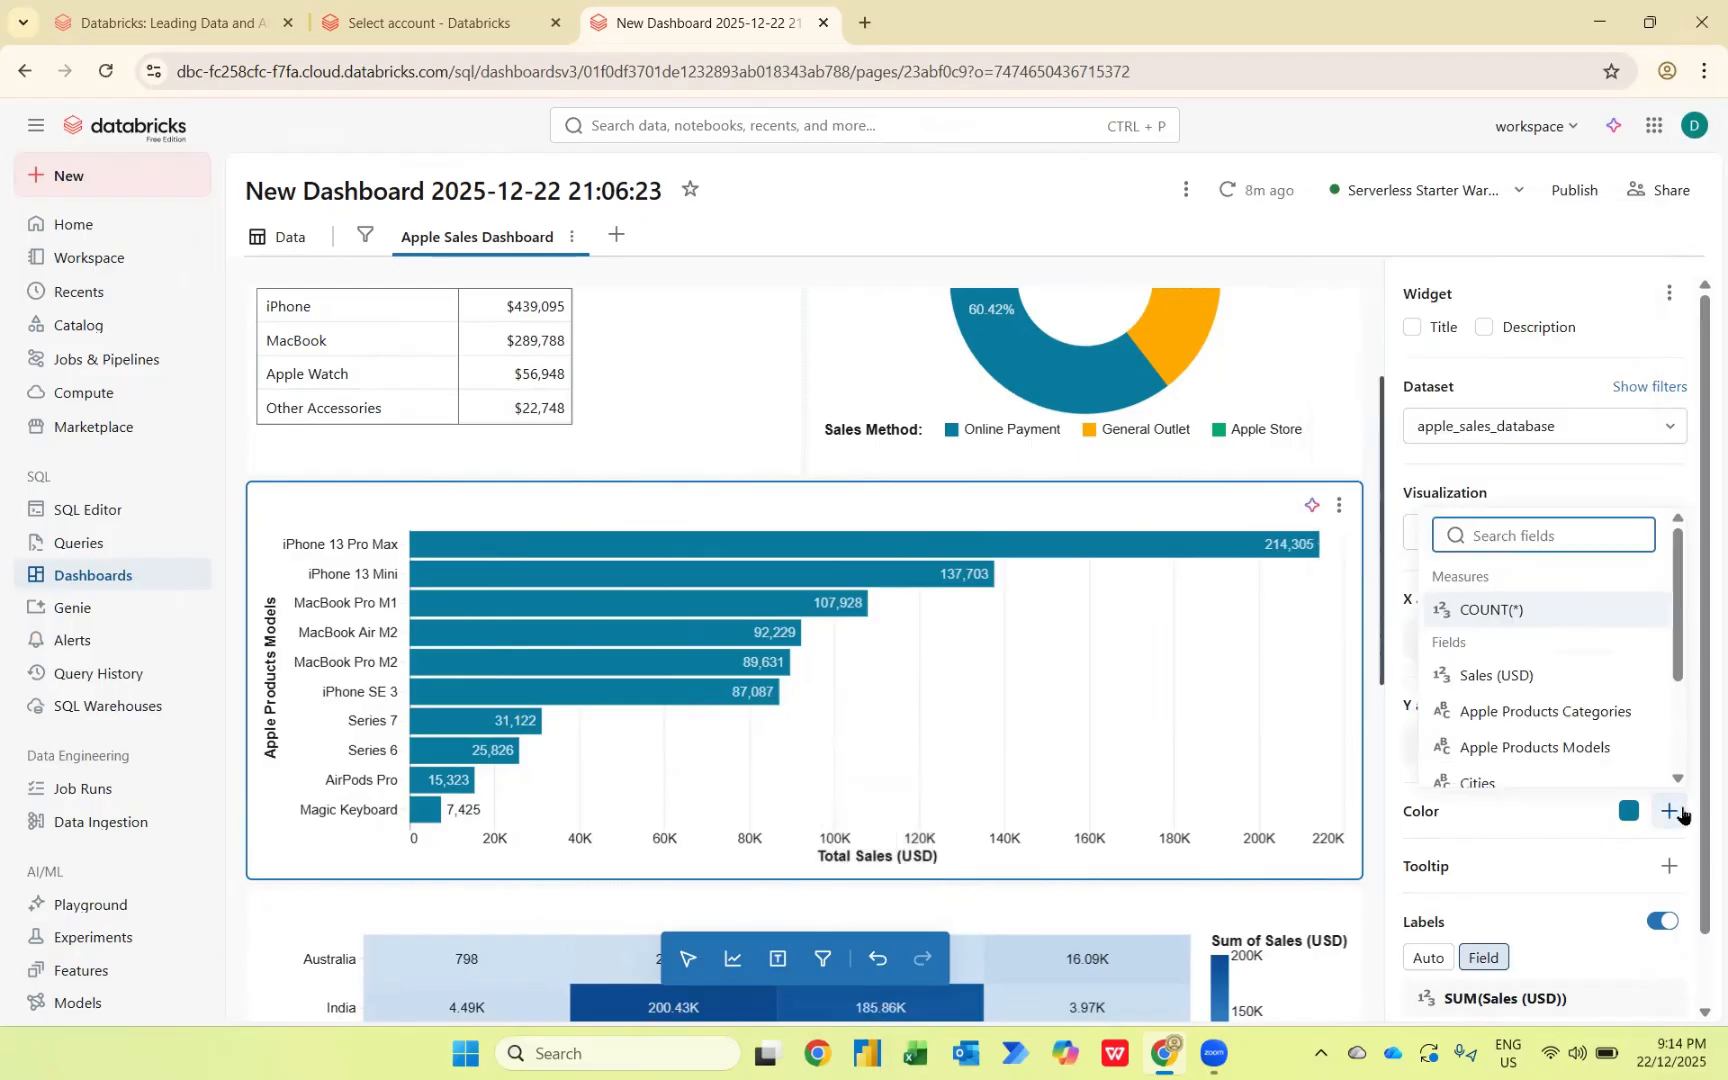
{"action": "scroll", "coordinate": [1585, 725], "scroll_direction": "down", "scroll_amount": 1}
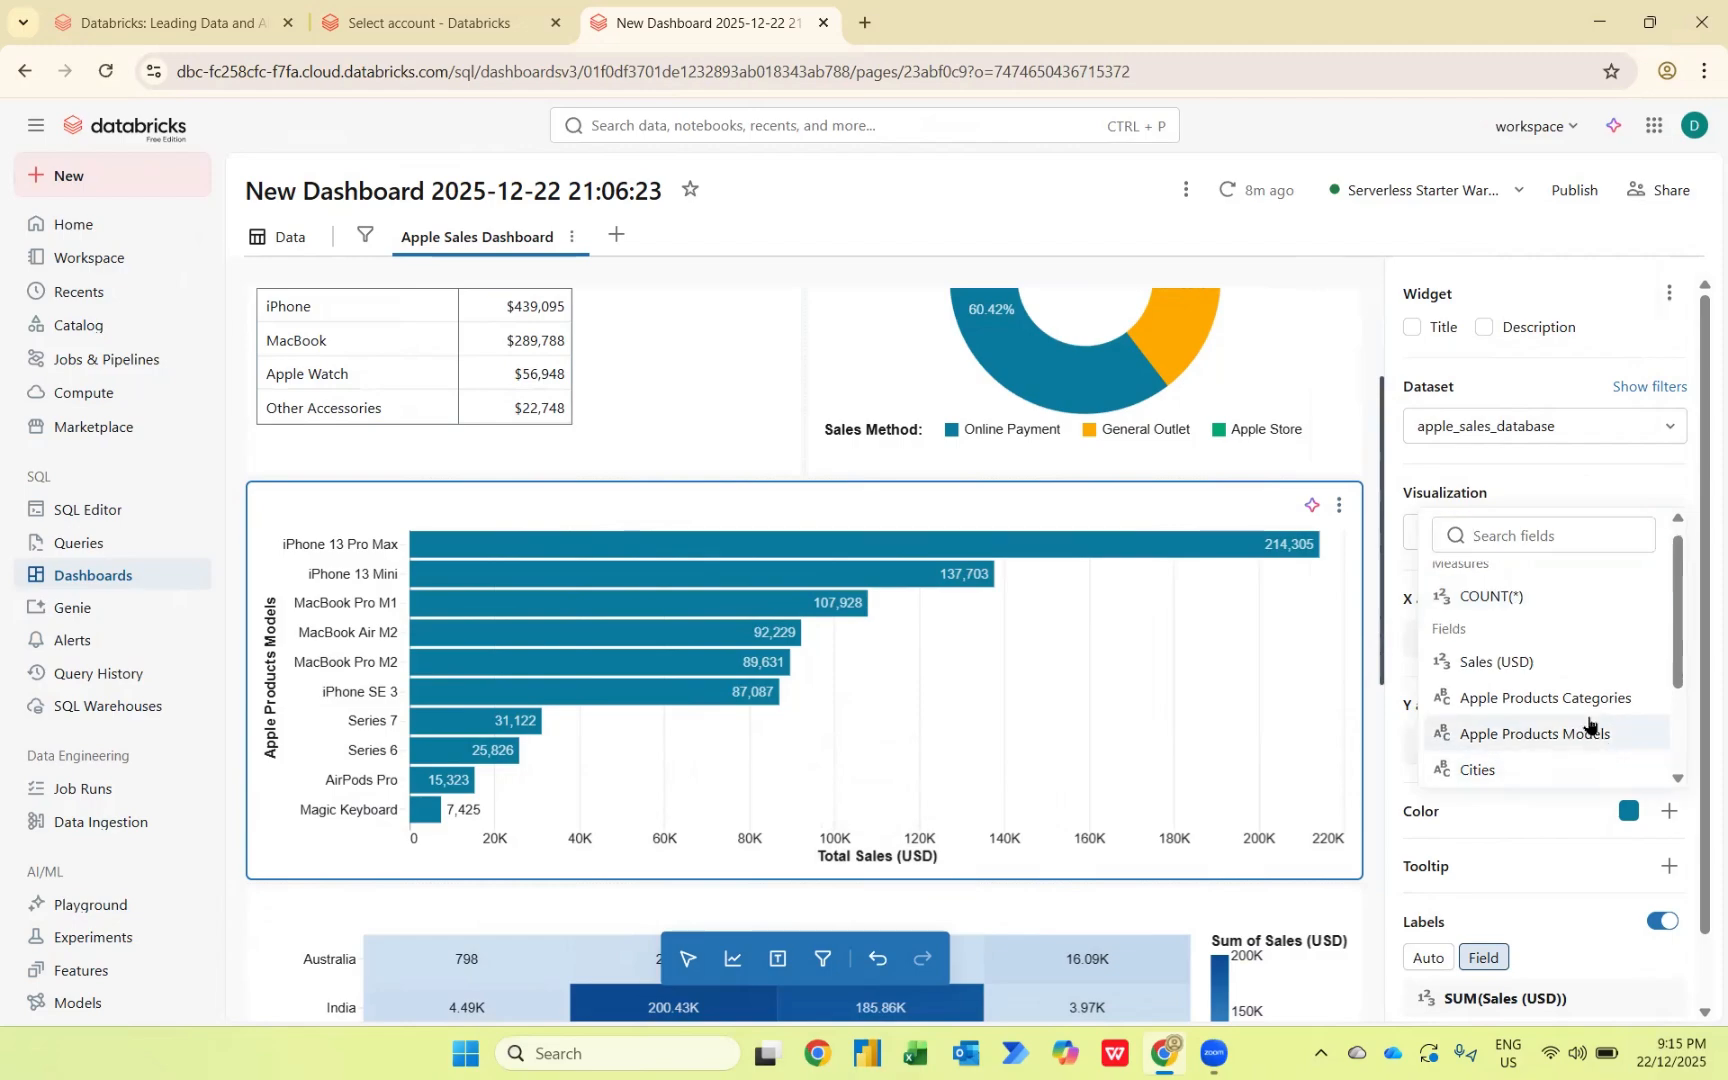
{"action": "left_click", "coordinate": [1579, 700]}
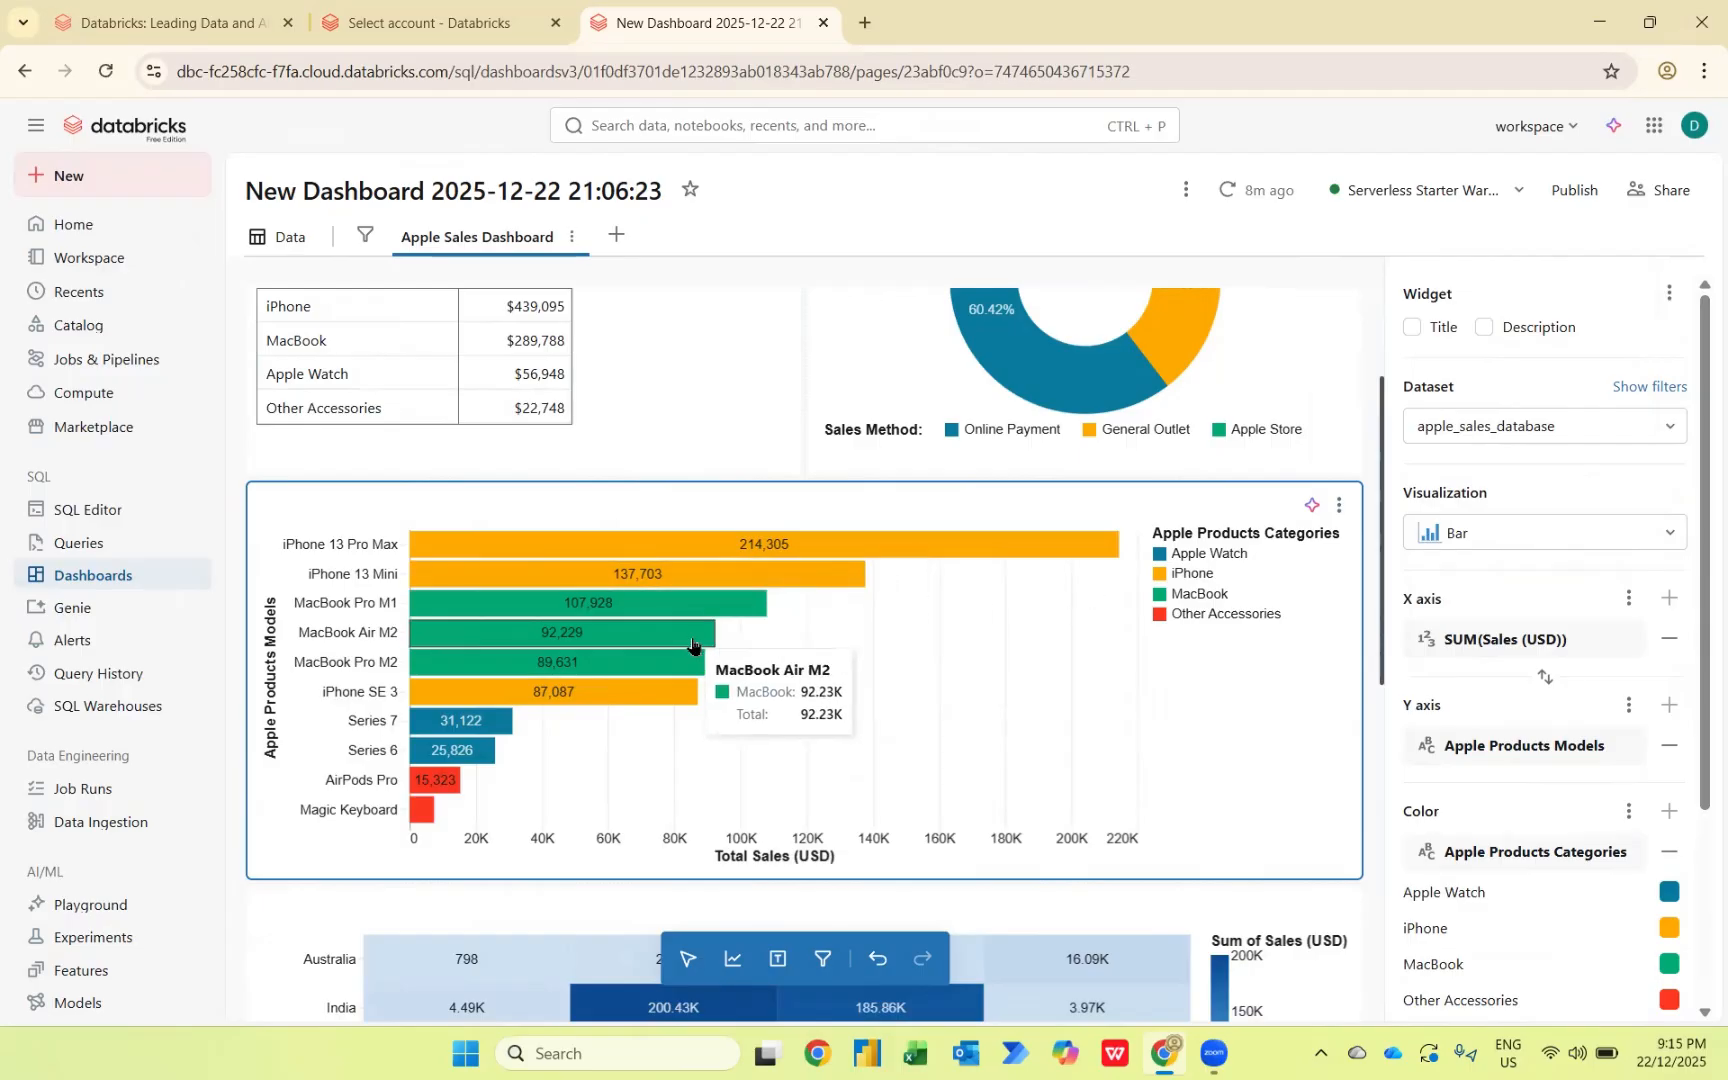
{"action": "left_click", "coordinate": [1668, 857]}
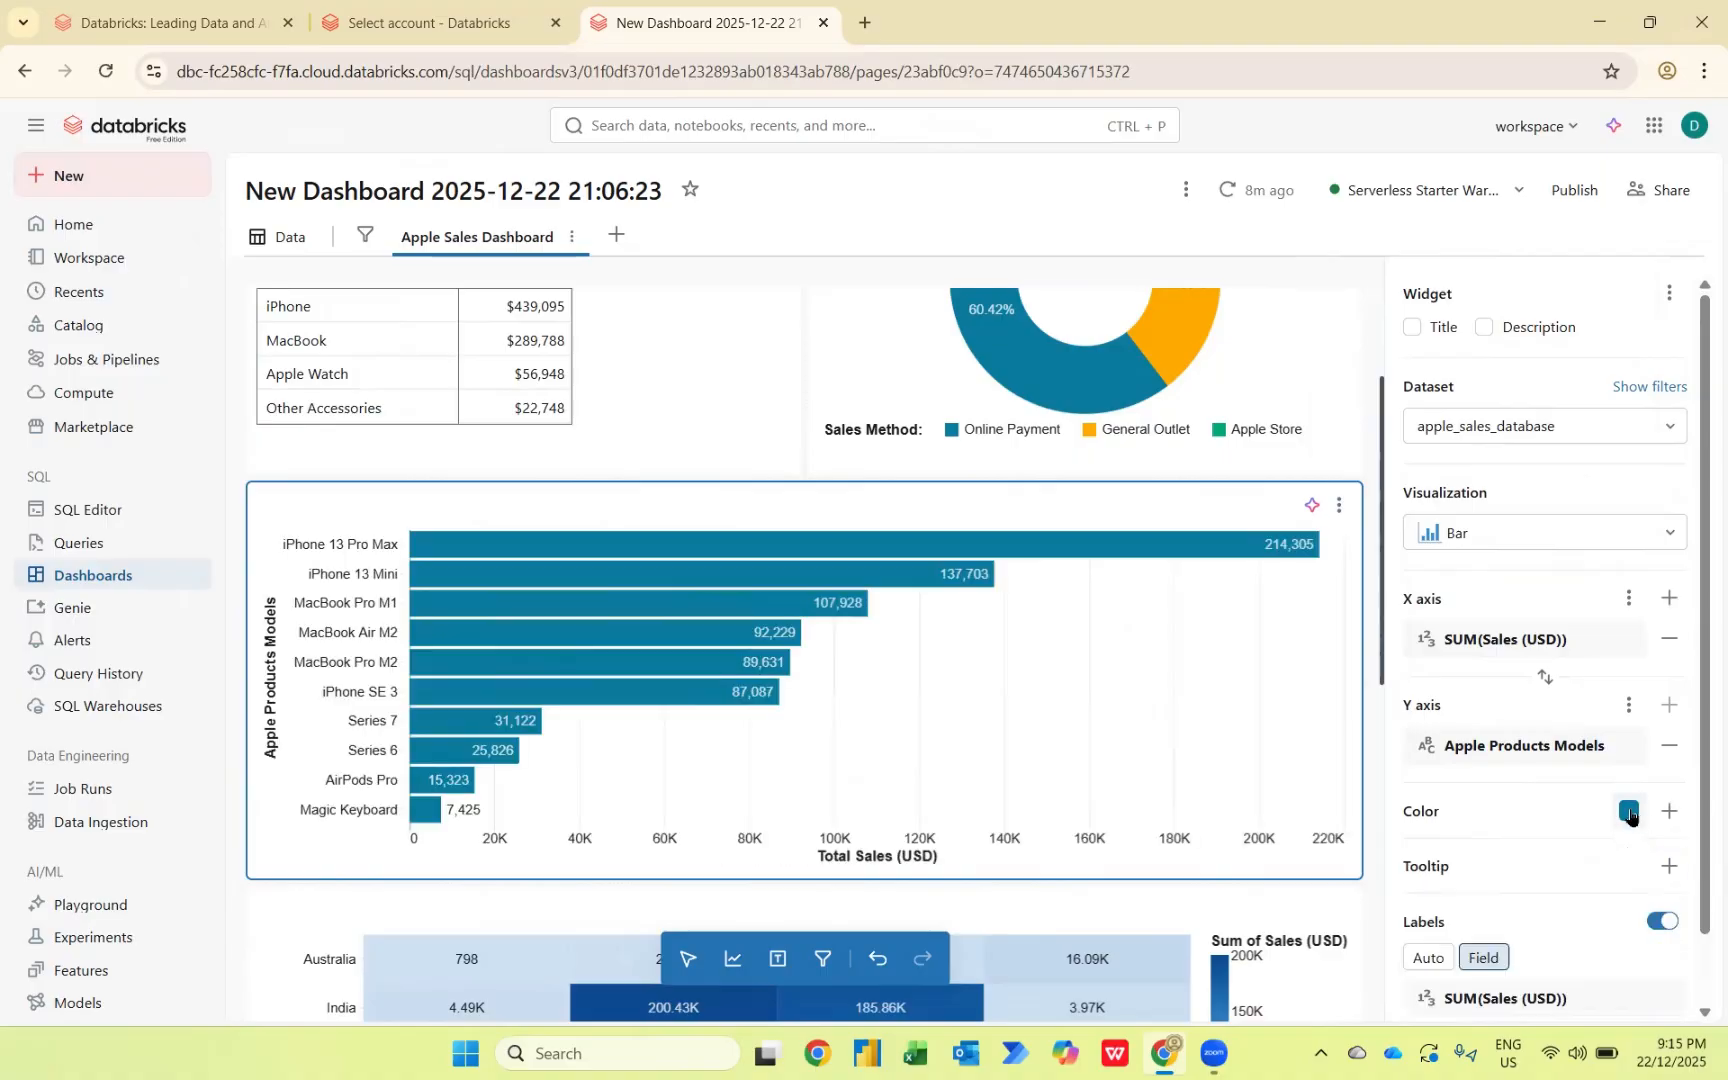
{"action": "left_click", "coordinate": [1628, 812]}
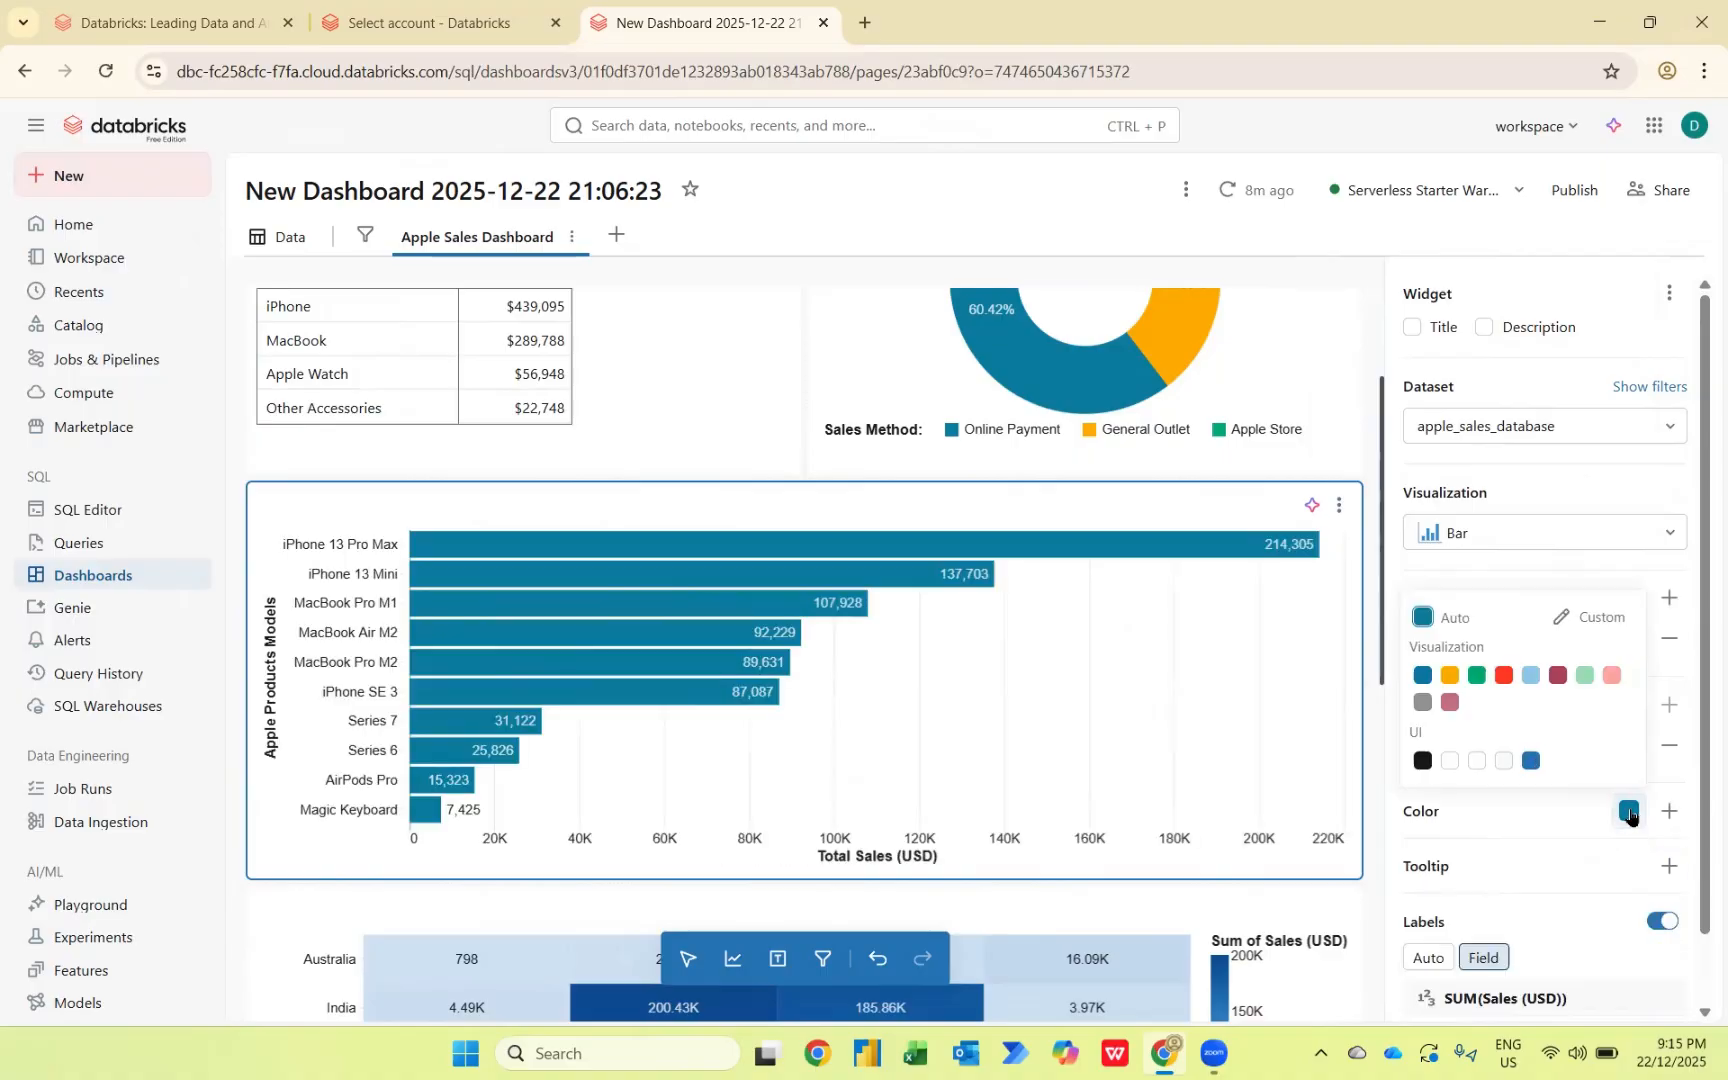
{"action": "left_click", "coordinate": [1512, 826]}
Step: Color the product-model bars by the sum of Sales (USD)
{"action": "left_click", "coordinate": [1668, 812]}
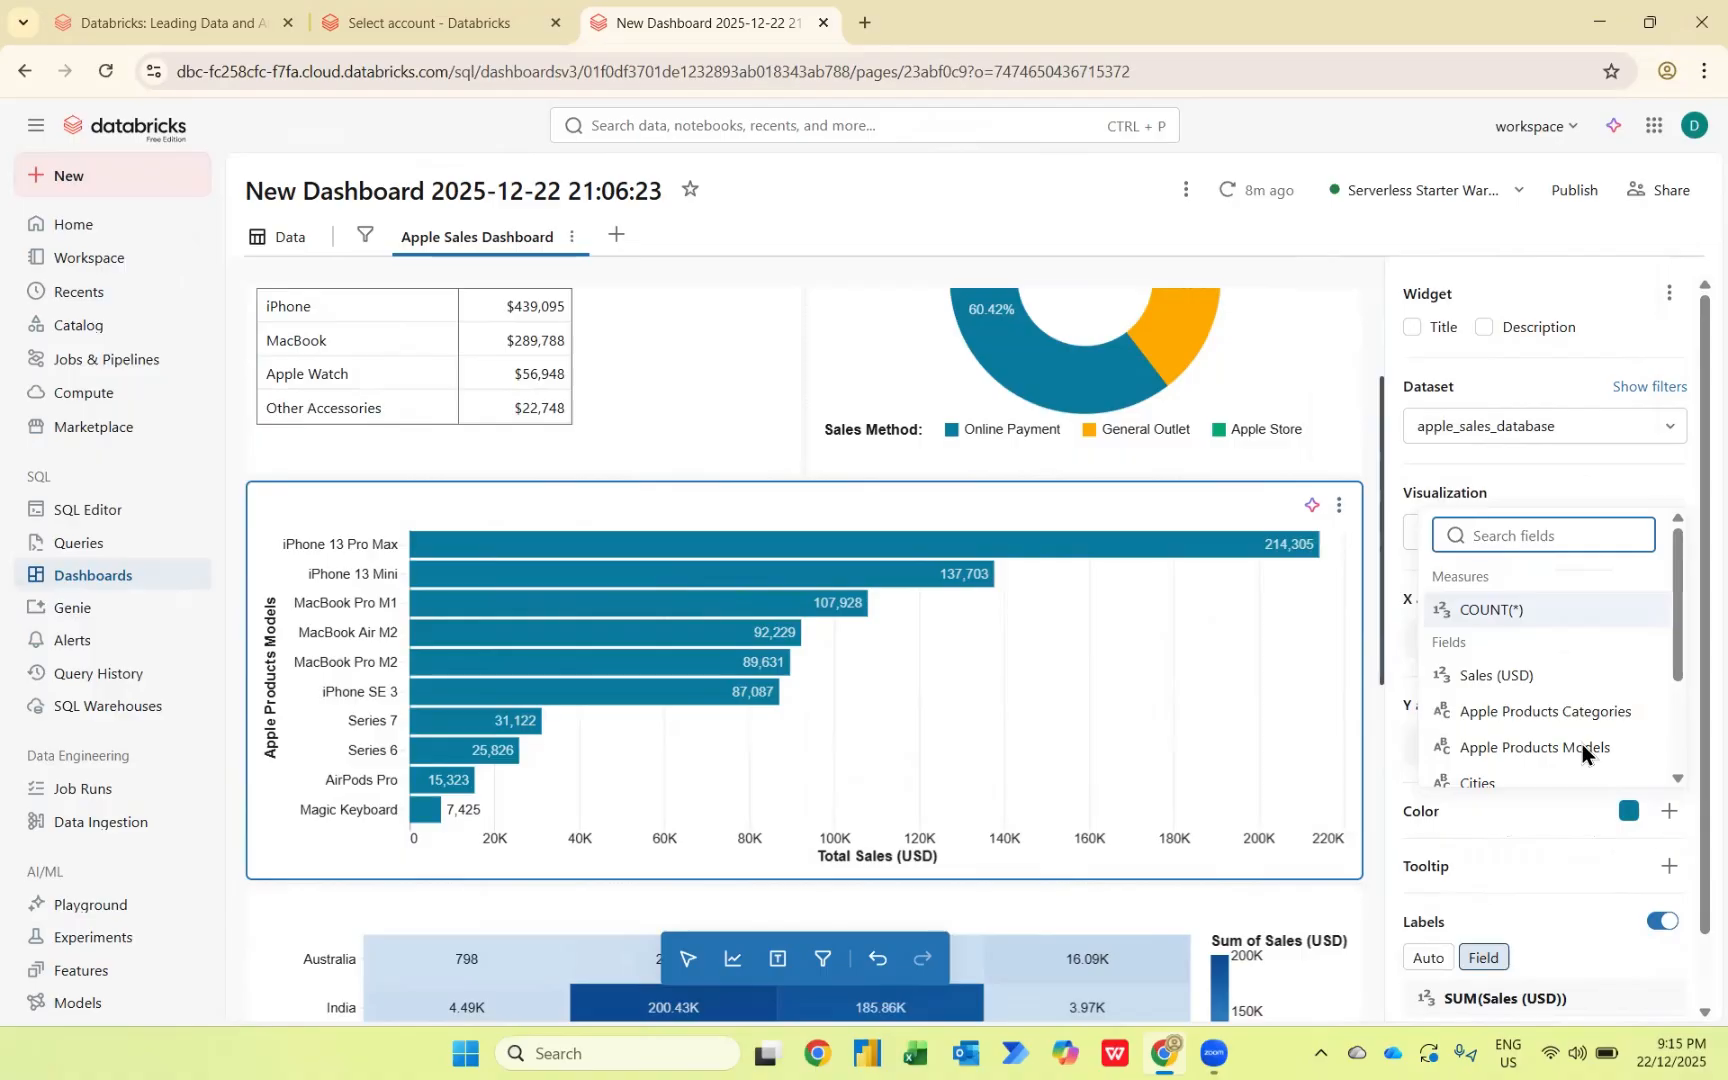
{"action": "scroll", "coordinate": [1510, 690], "scroll_direction": "down", "scroll_amount": 1}
{"action": "left_click", "coordinate": [1510, 662]}
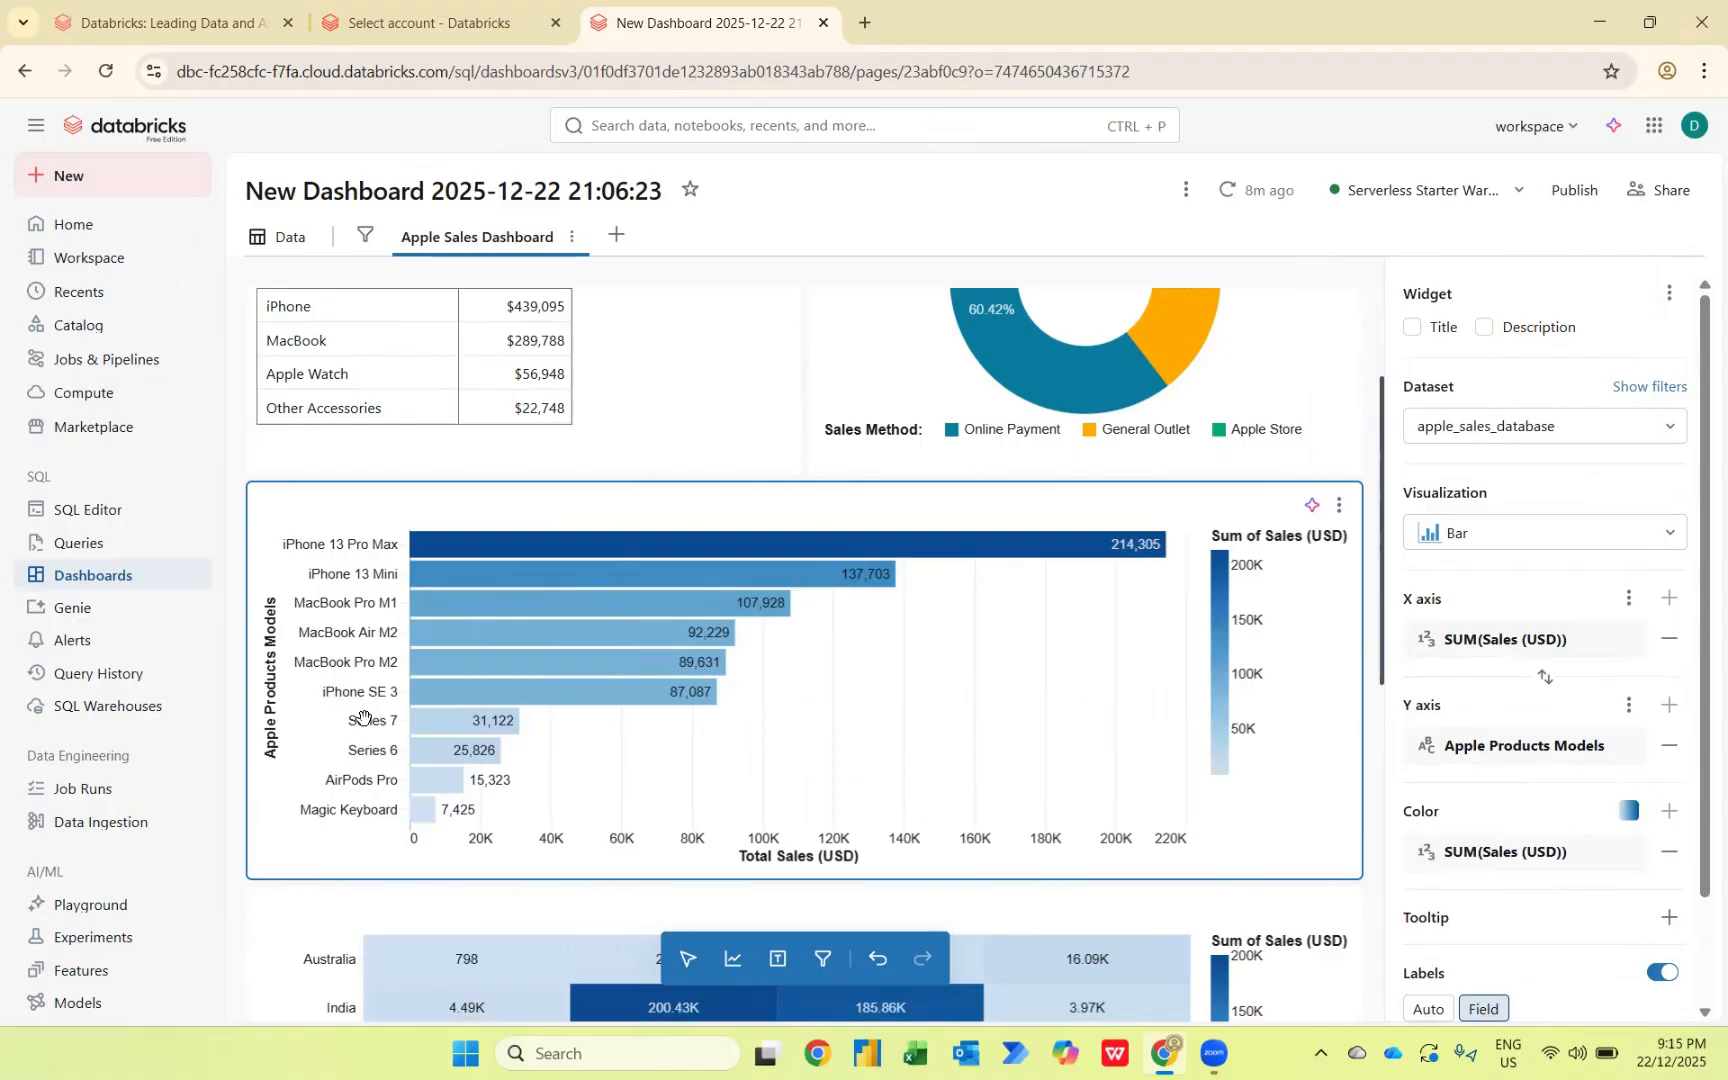
Step: Set the display name of the product-model chart's color field to "Sales (USD)"
{"action": "left_click", "coordinate": [1459, 855]}
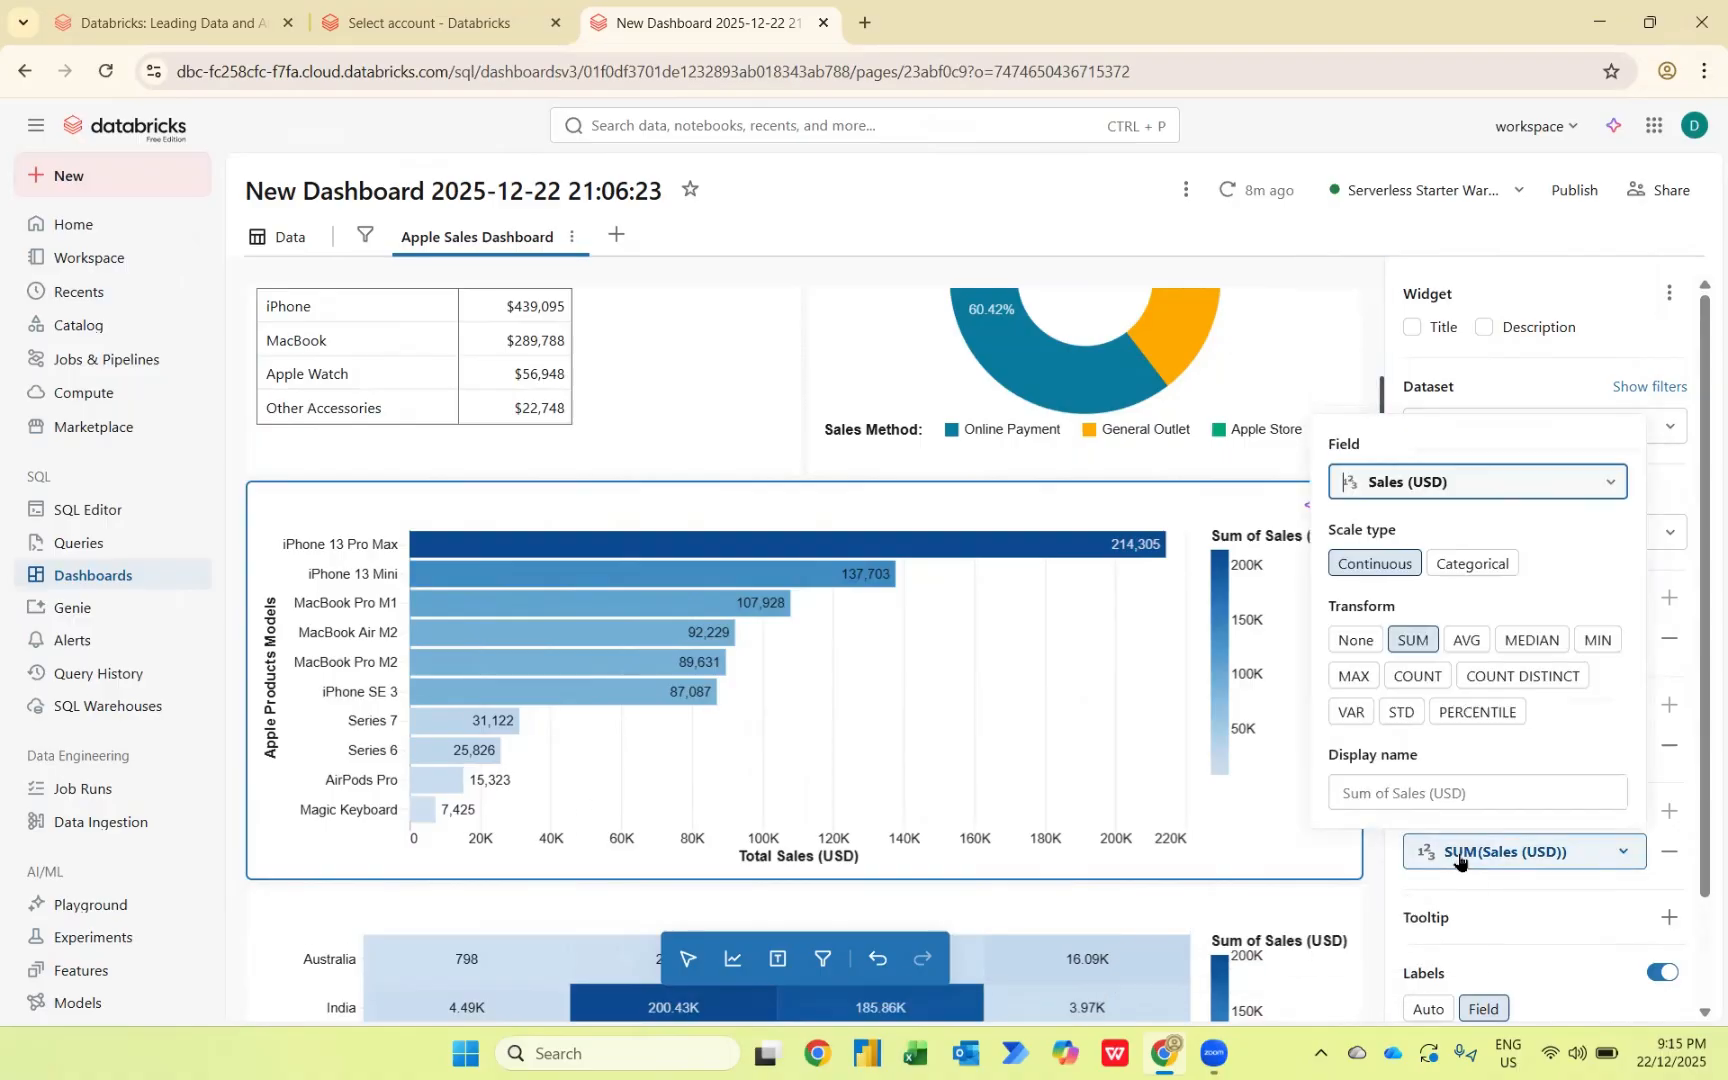
{"action": "left_click", "coordinate": [1380, 793]}
{"action": "key", "text": "Caps_Lock"}
{"action": "type", "text": "sa"}
{"action": "key", "text": "Caps_Lock"}
{"action": "key", "text": "BackSpace"}
{"action": "key", "text": "BackSpace"}
{"action": "type", "text": "S"}
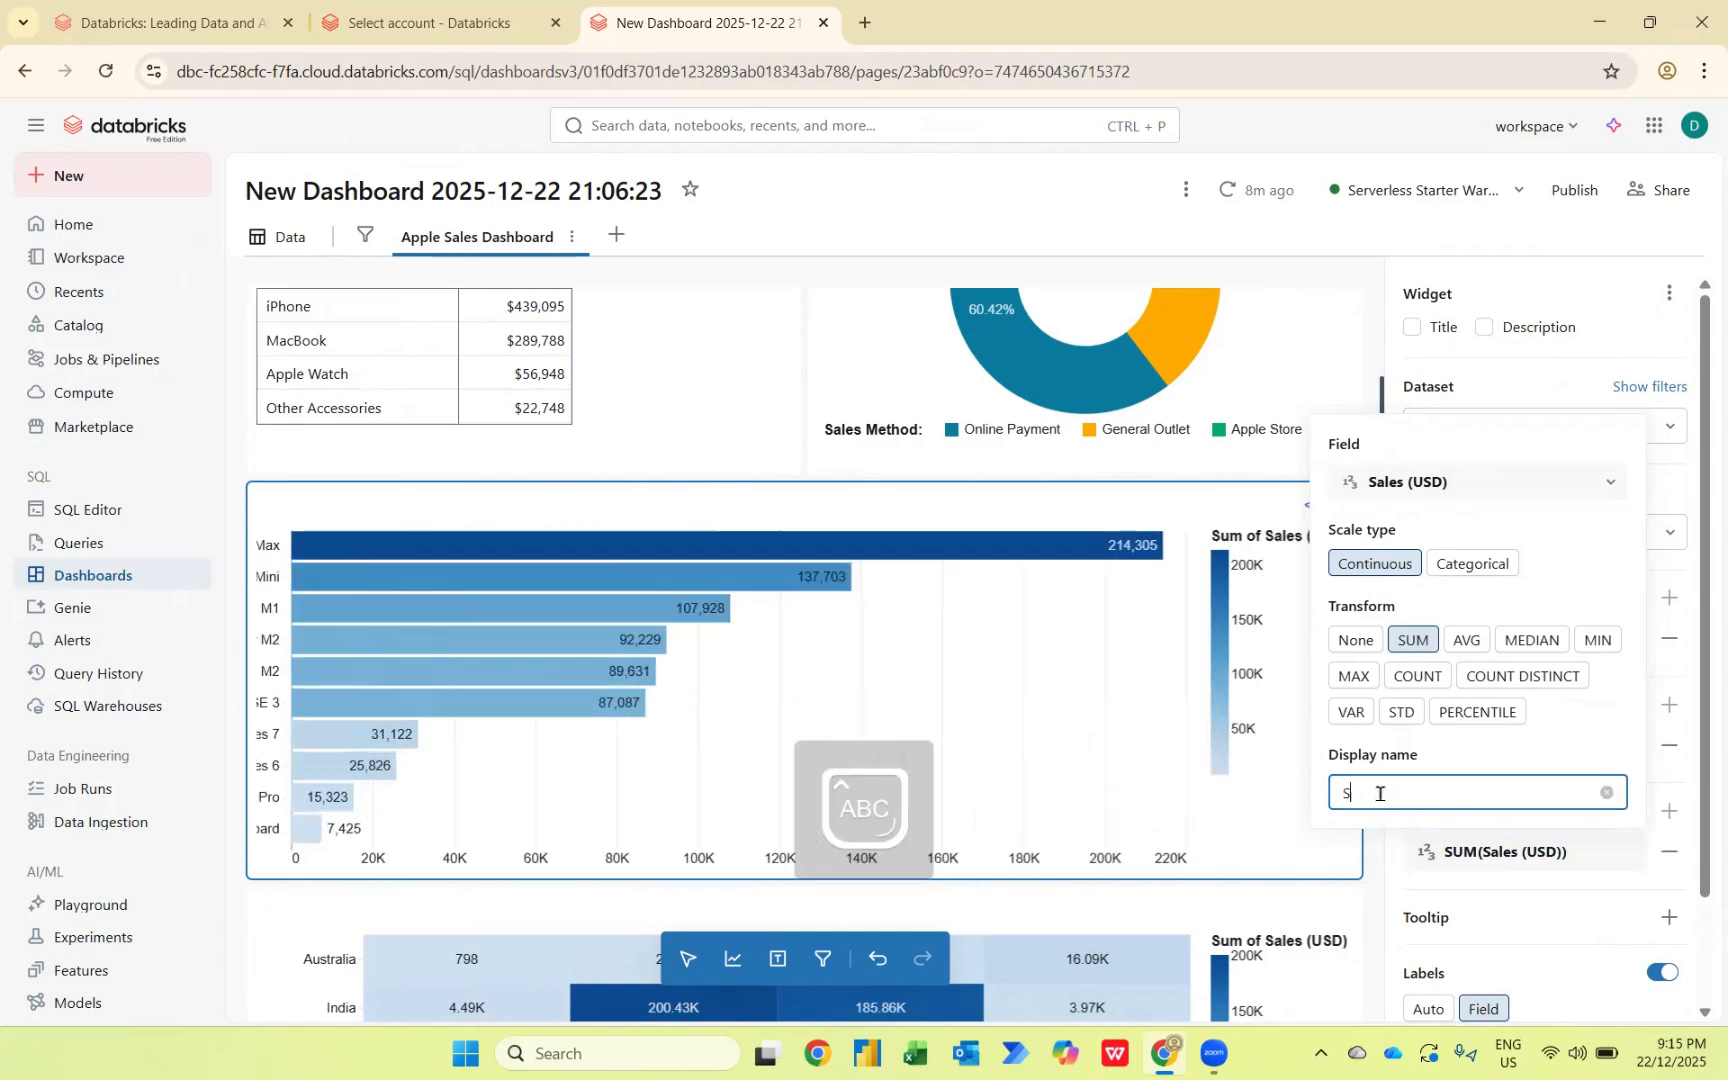
{"action": "key", "text": "Caps_Lock"}
{"action": "type", "text": "ales"}
{"action": "key", "text": "Caps_Lock"}
{"action": "type", "text": "(USD"}
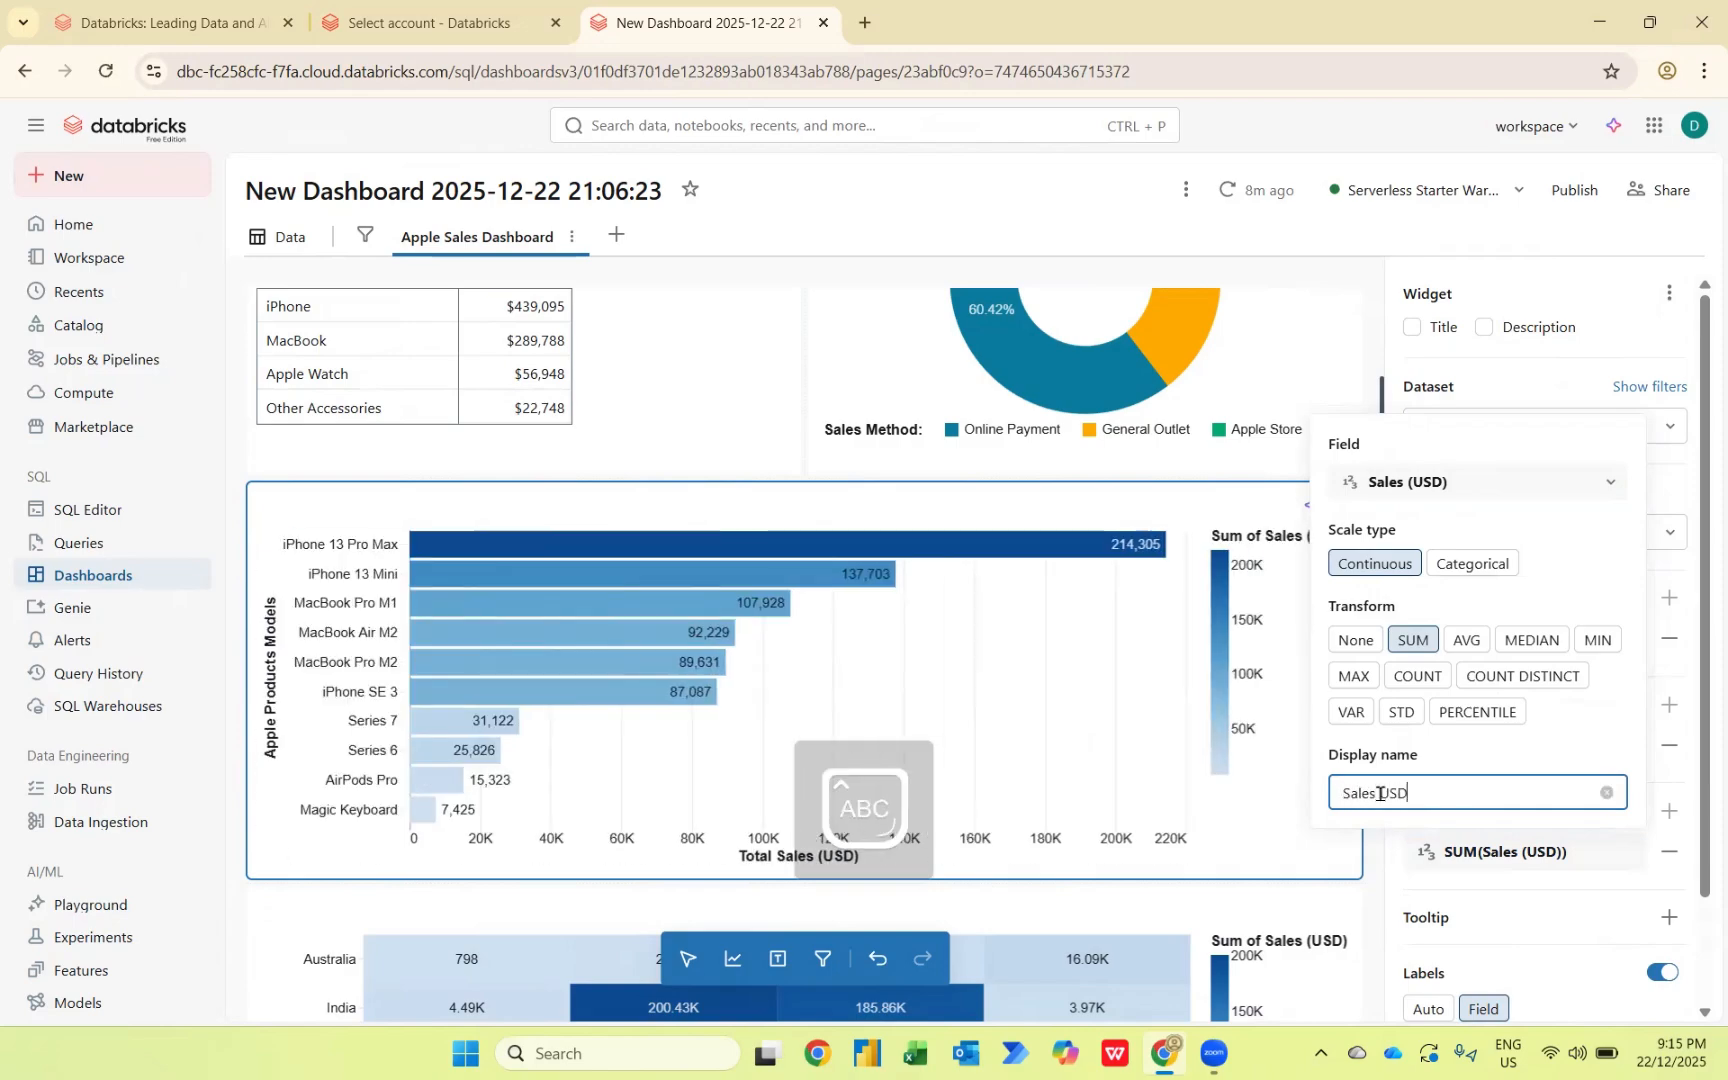
{"action": "type", "text": ")"}
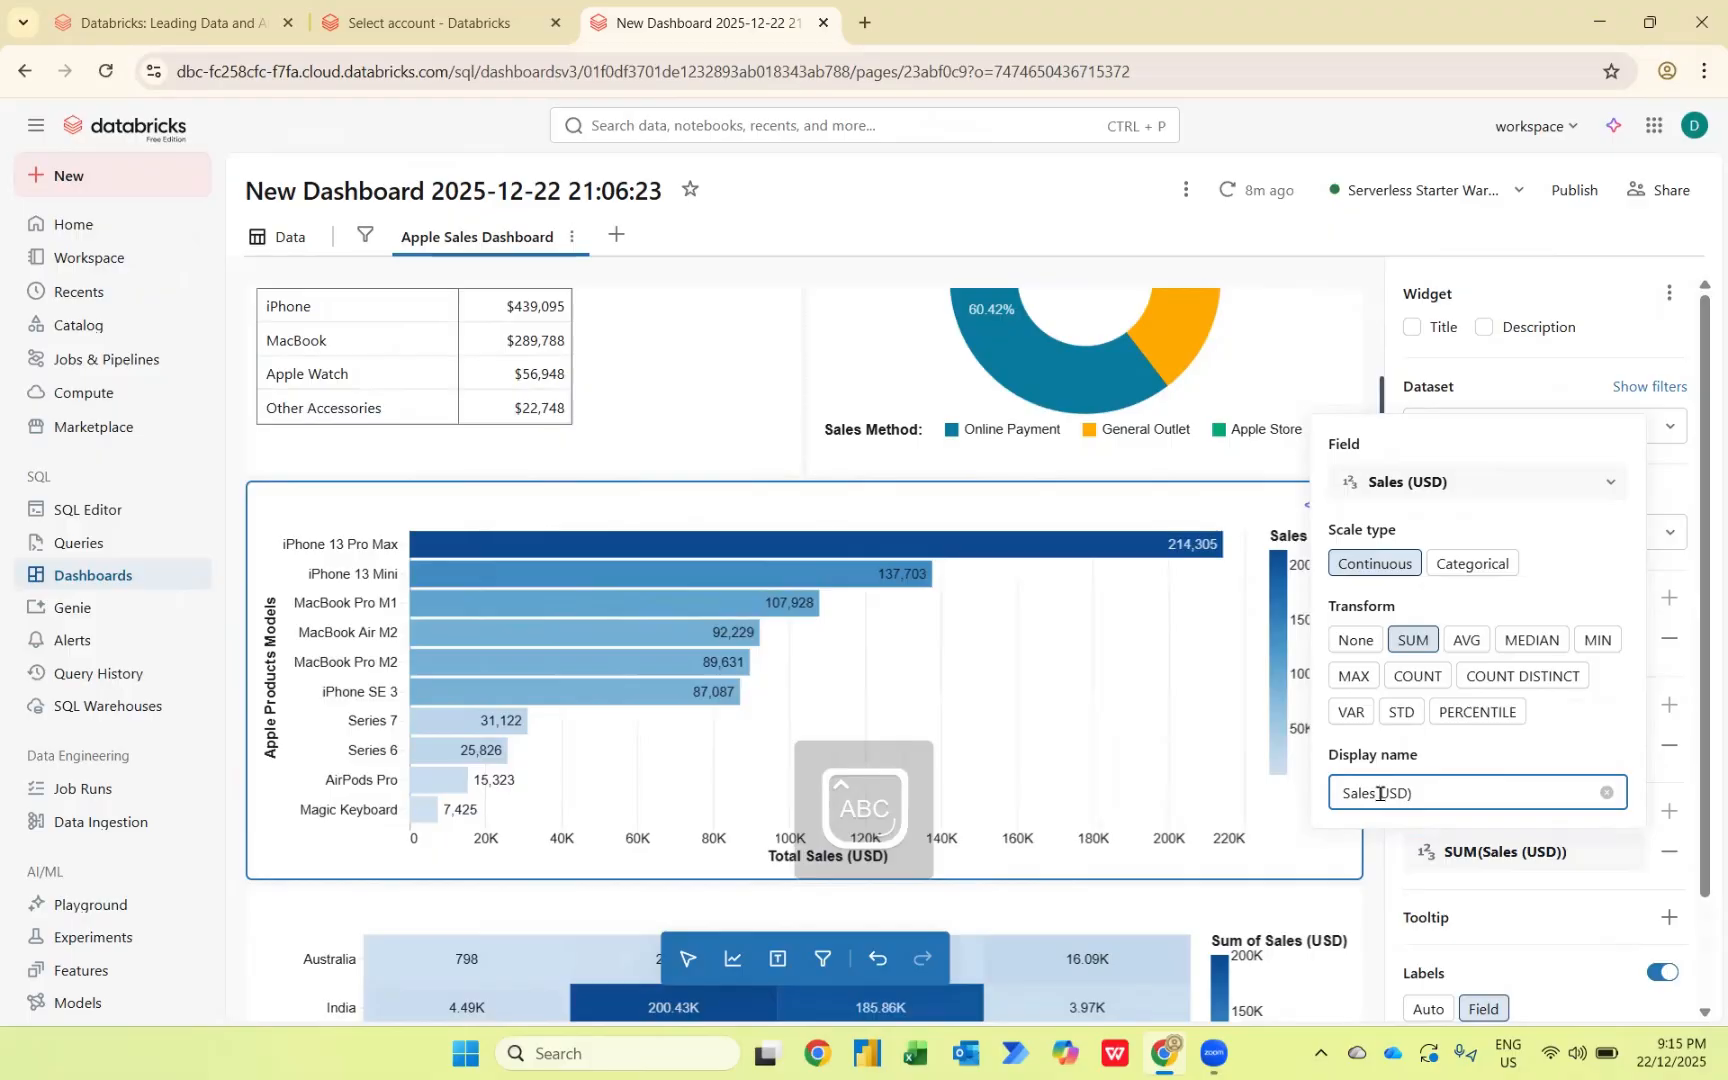
Step: Set the display name of the monthly chart's Y axis sales field to "Total Sales (USD)"
{"action": "scroll", "coordinate": [1139, 815], "scroll_direction": "down", "scroll_amount": 5}
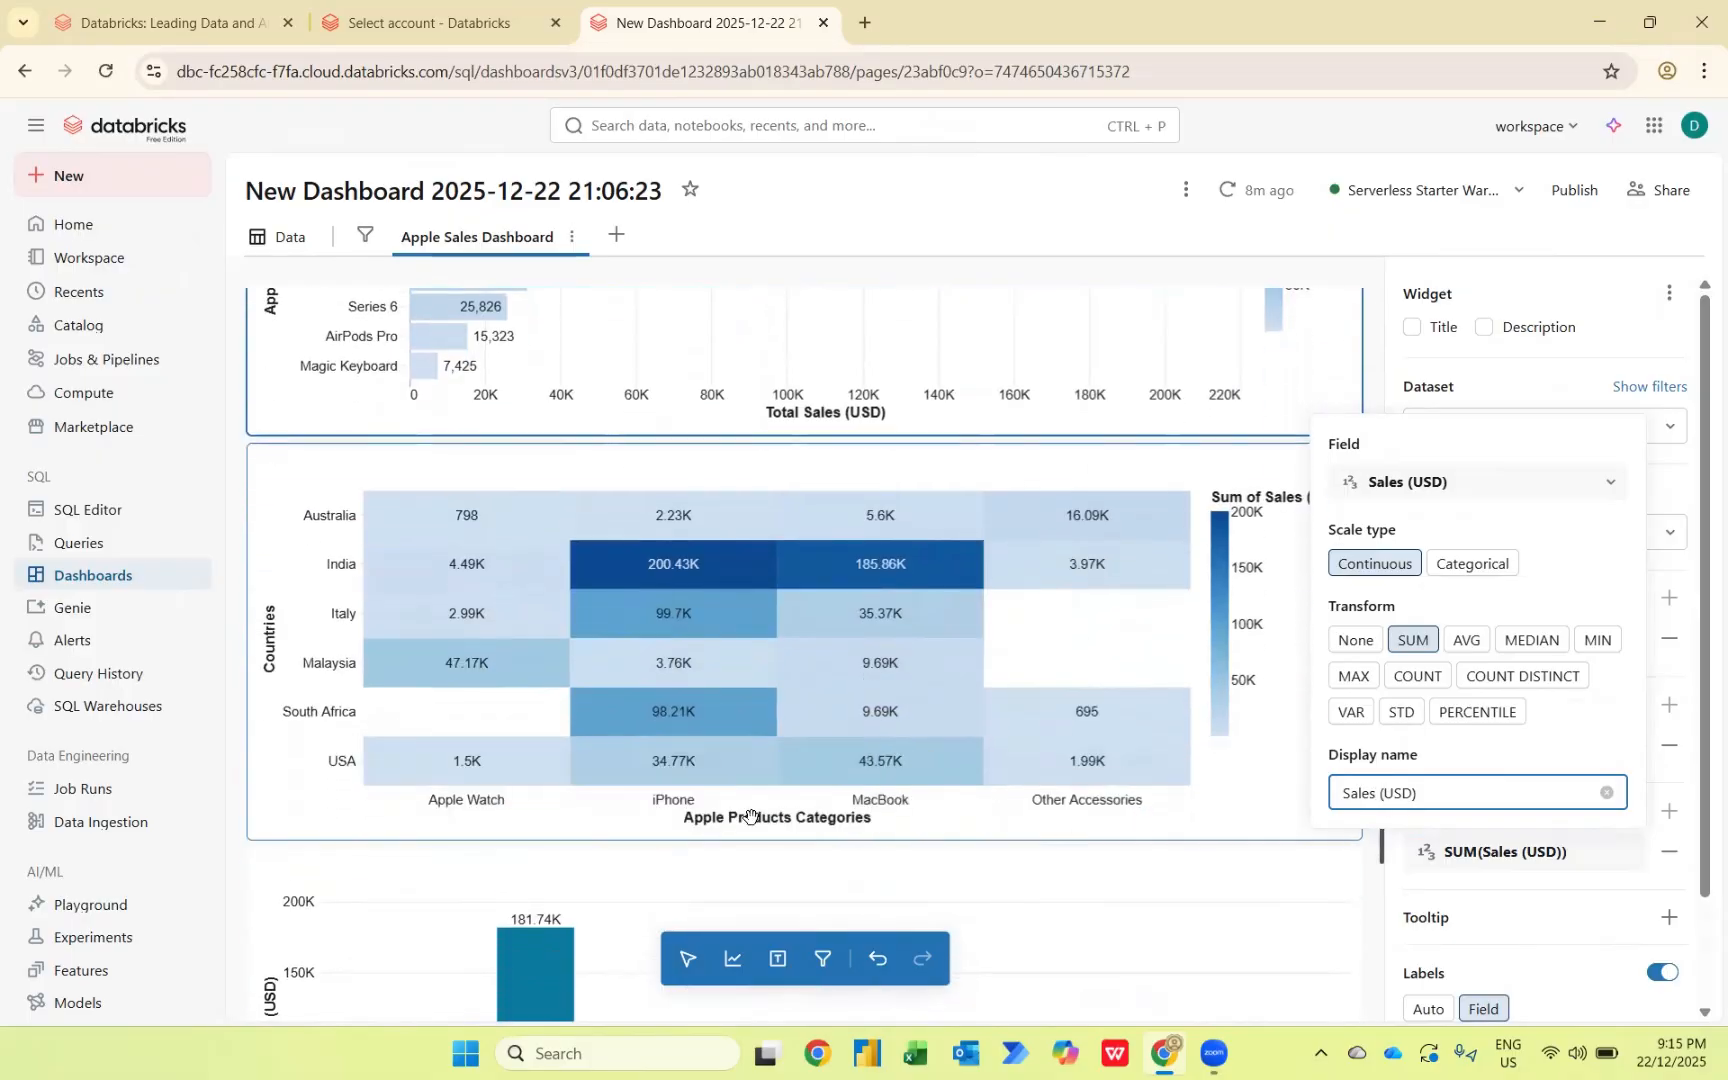
{"action": "scroll", "coordinate": [405, 714], "scroll_direction": "down", "scroll_amount": 3}
{"action": "left_click", "coordinate": [313, 990]}
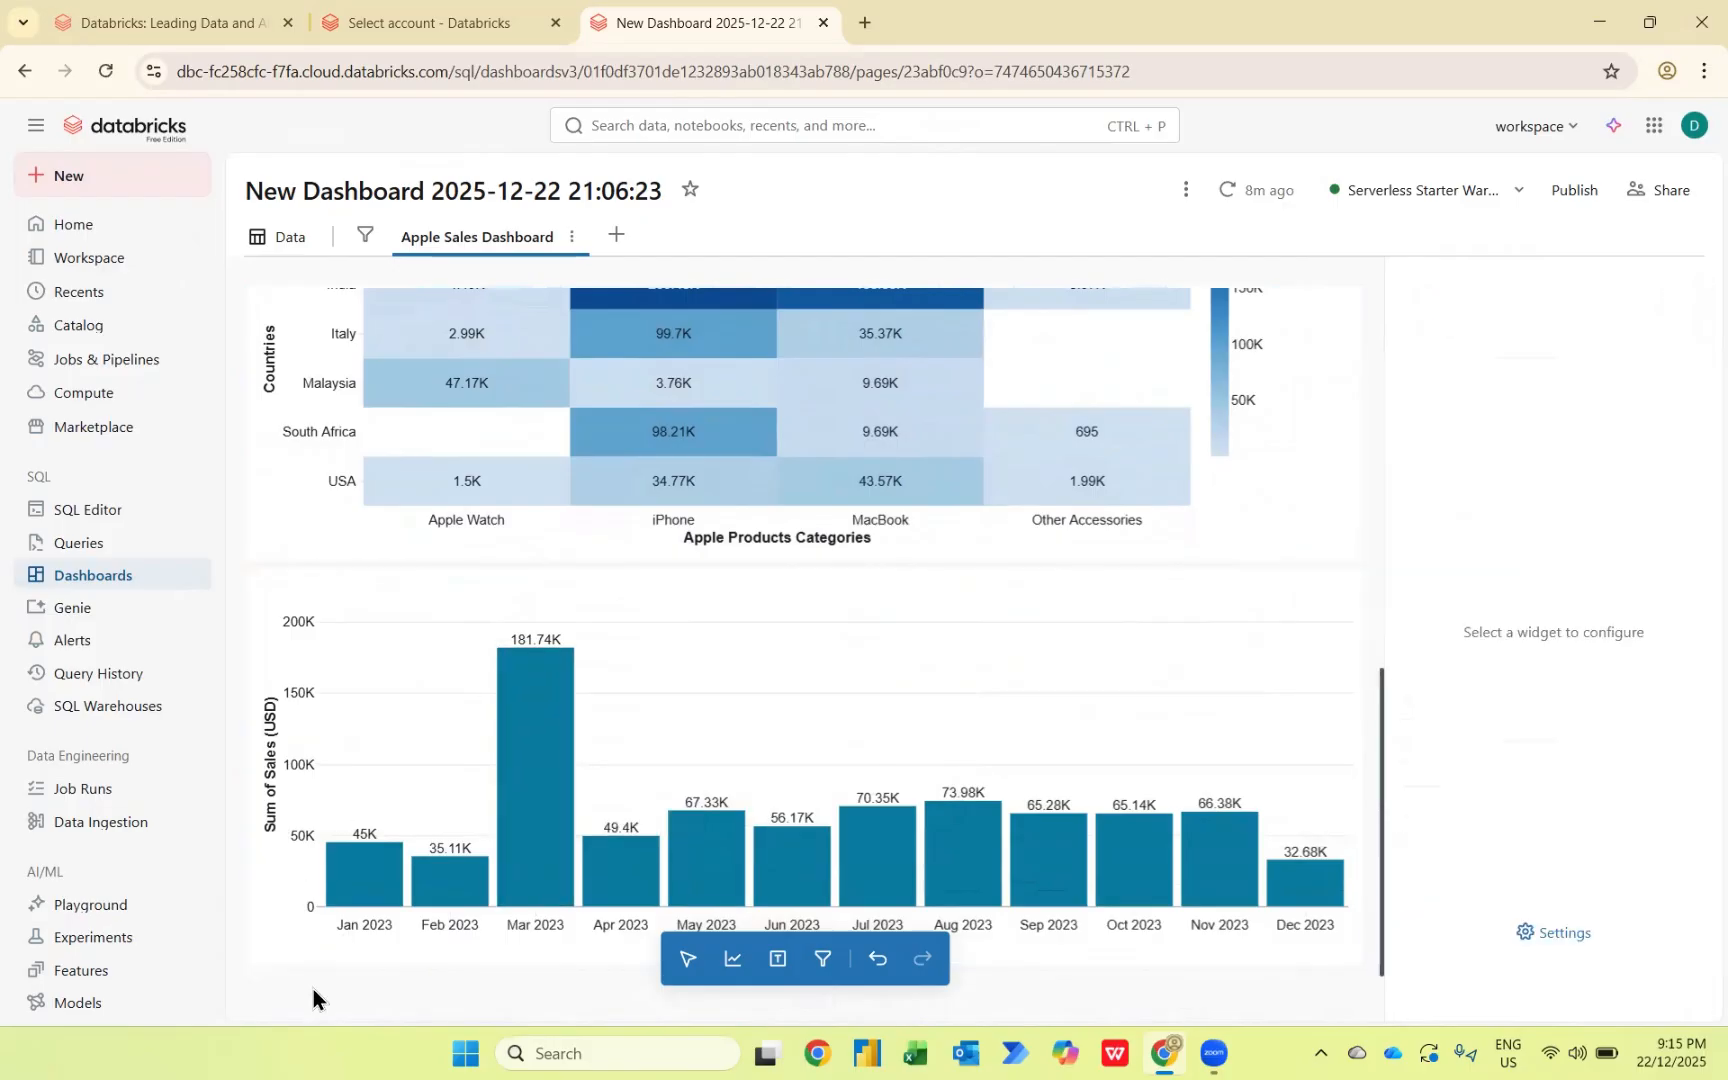
{"action": "left_click", "coordinate": [363, 642]}
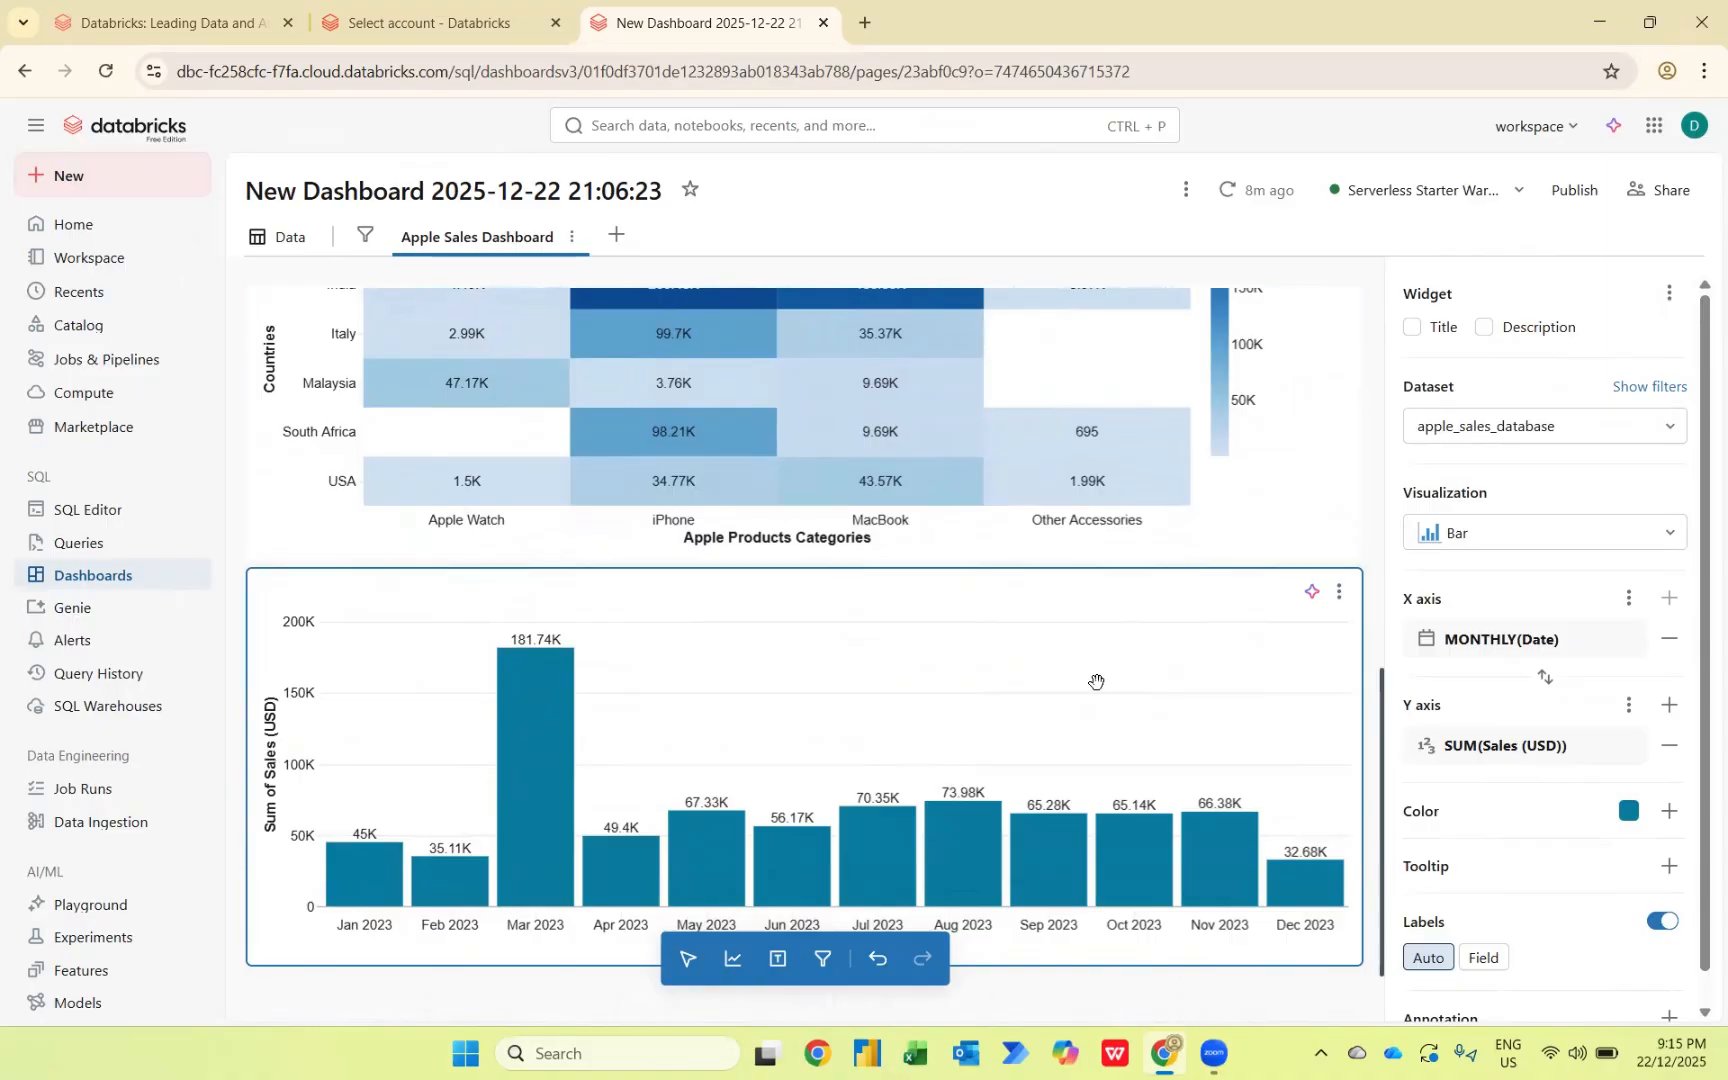
{"action": "left_click", "coordinate": [1478, 746]}
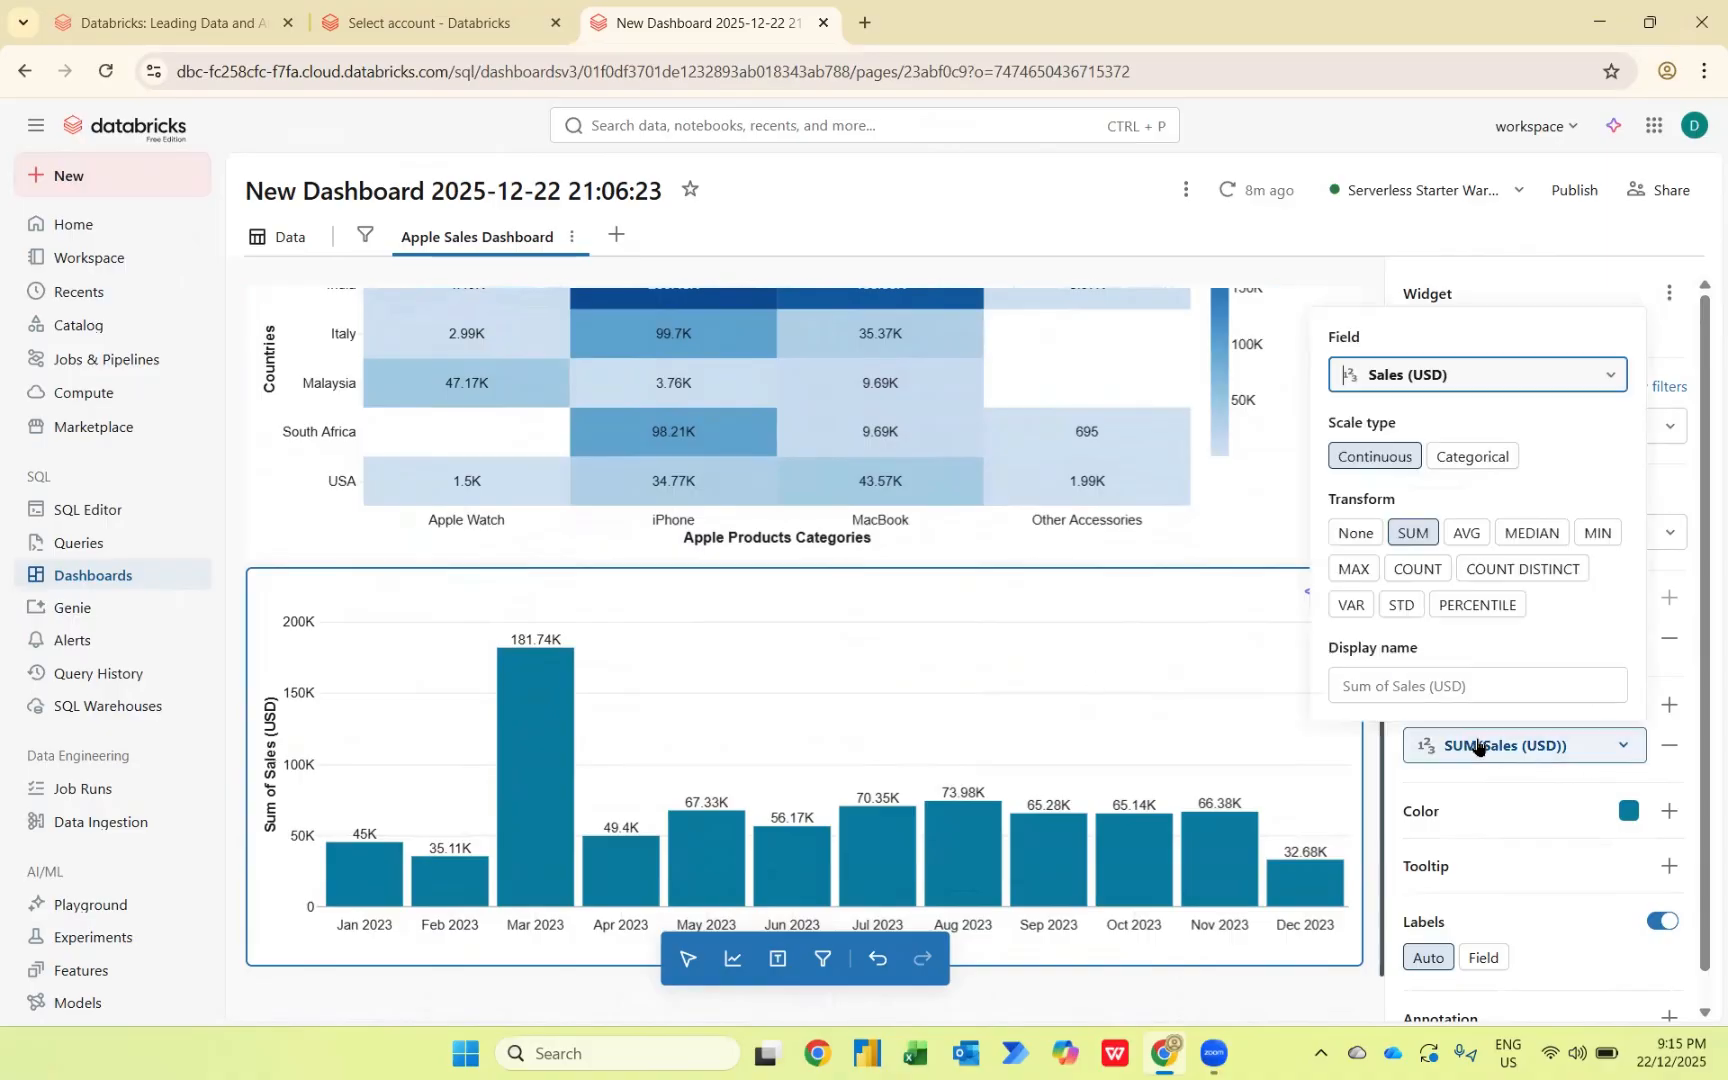
{"action": "left_click", "coordinate": [1469, 683]}
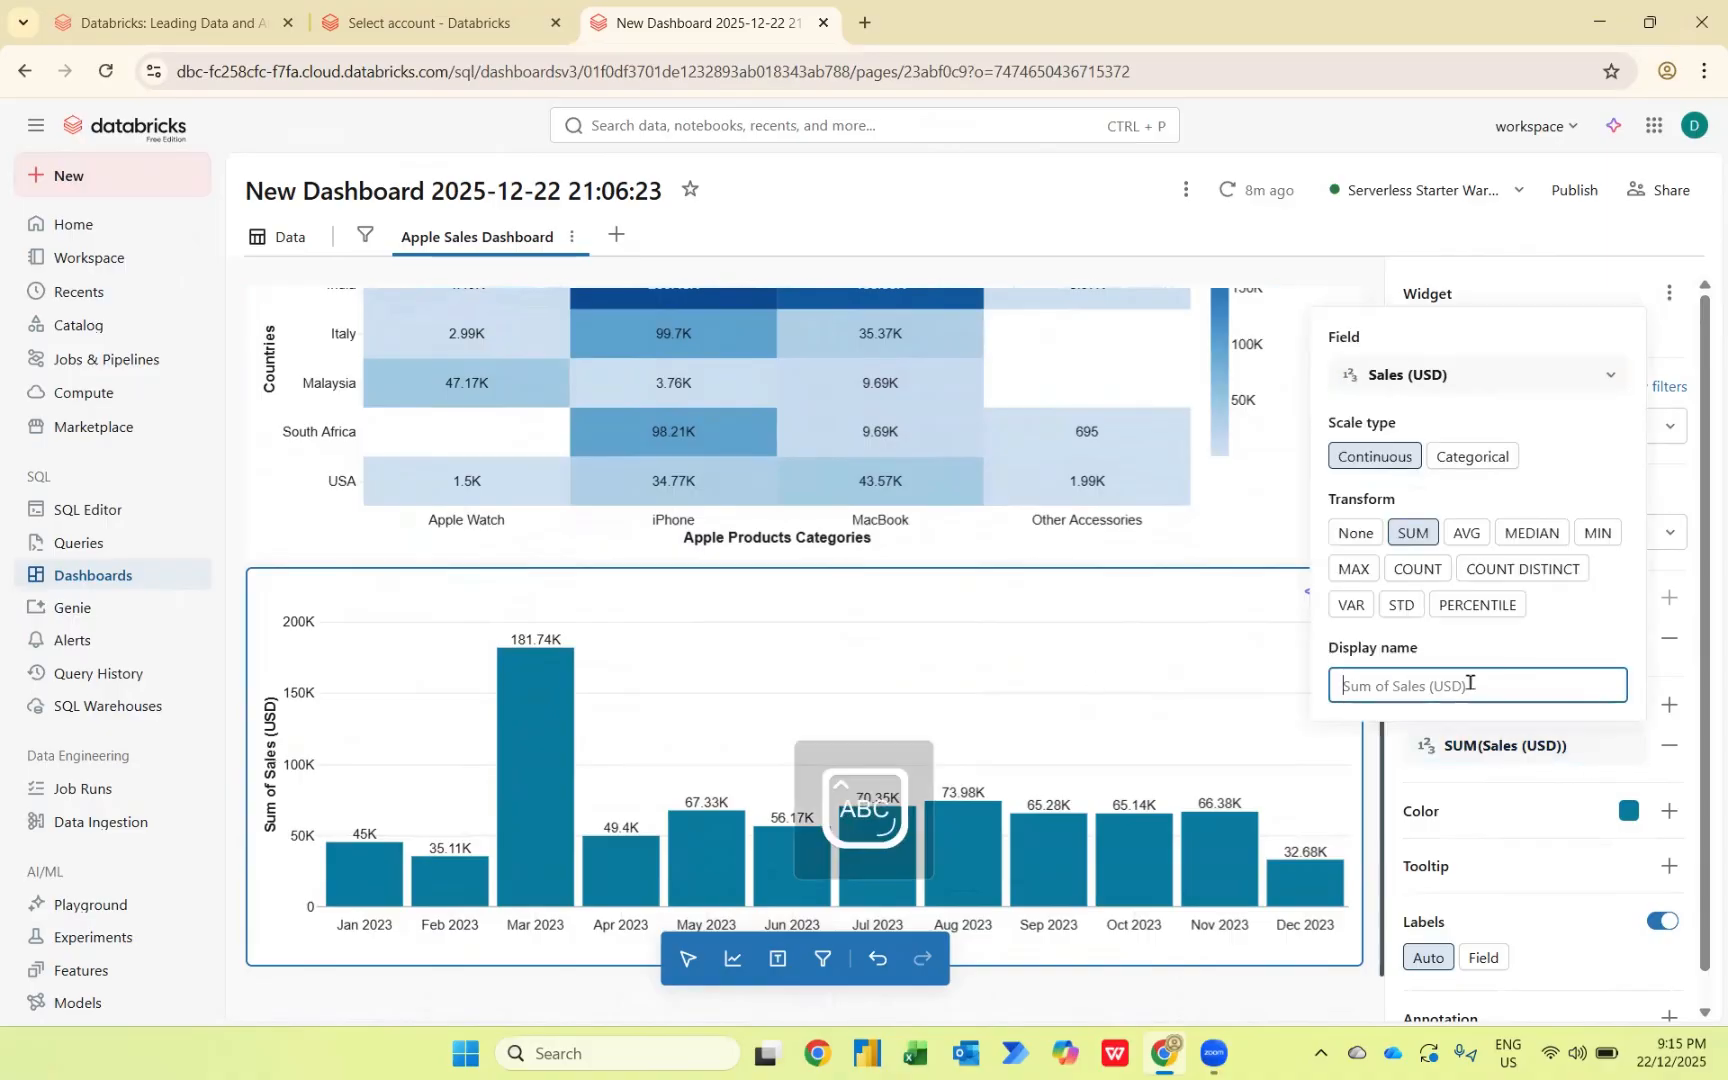
{"action": "type", "text": "Sales"}
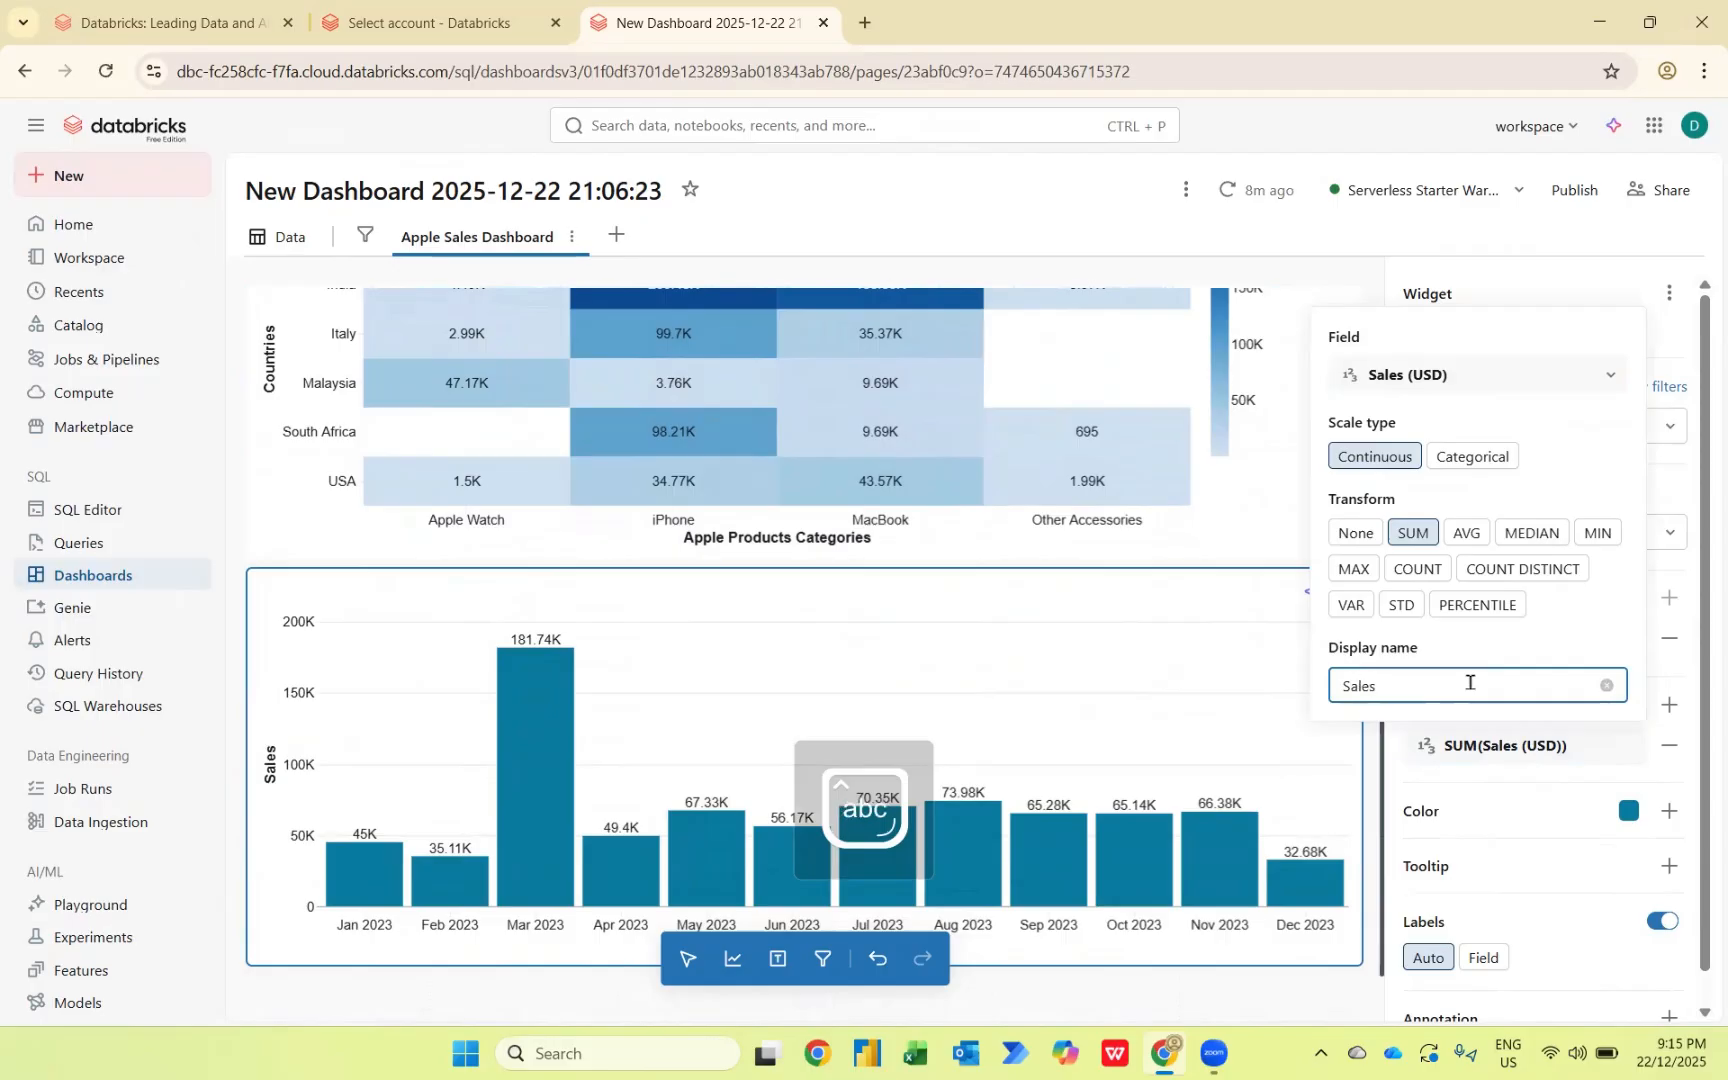
{"action": "key", "text": "Caps_Lock"}
{"action": "type", "text": "es (USD)"}
{"action": "key", "text": "Caps_Lock"}
{"action": "key", "text": "Home"}
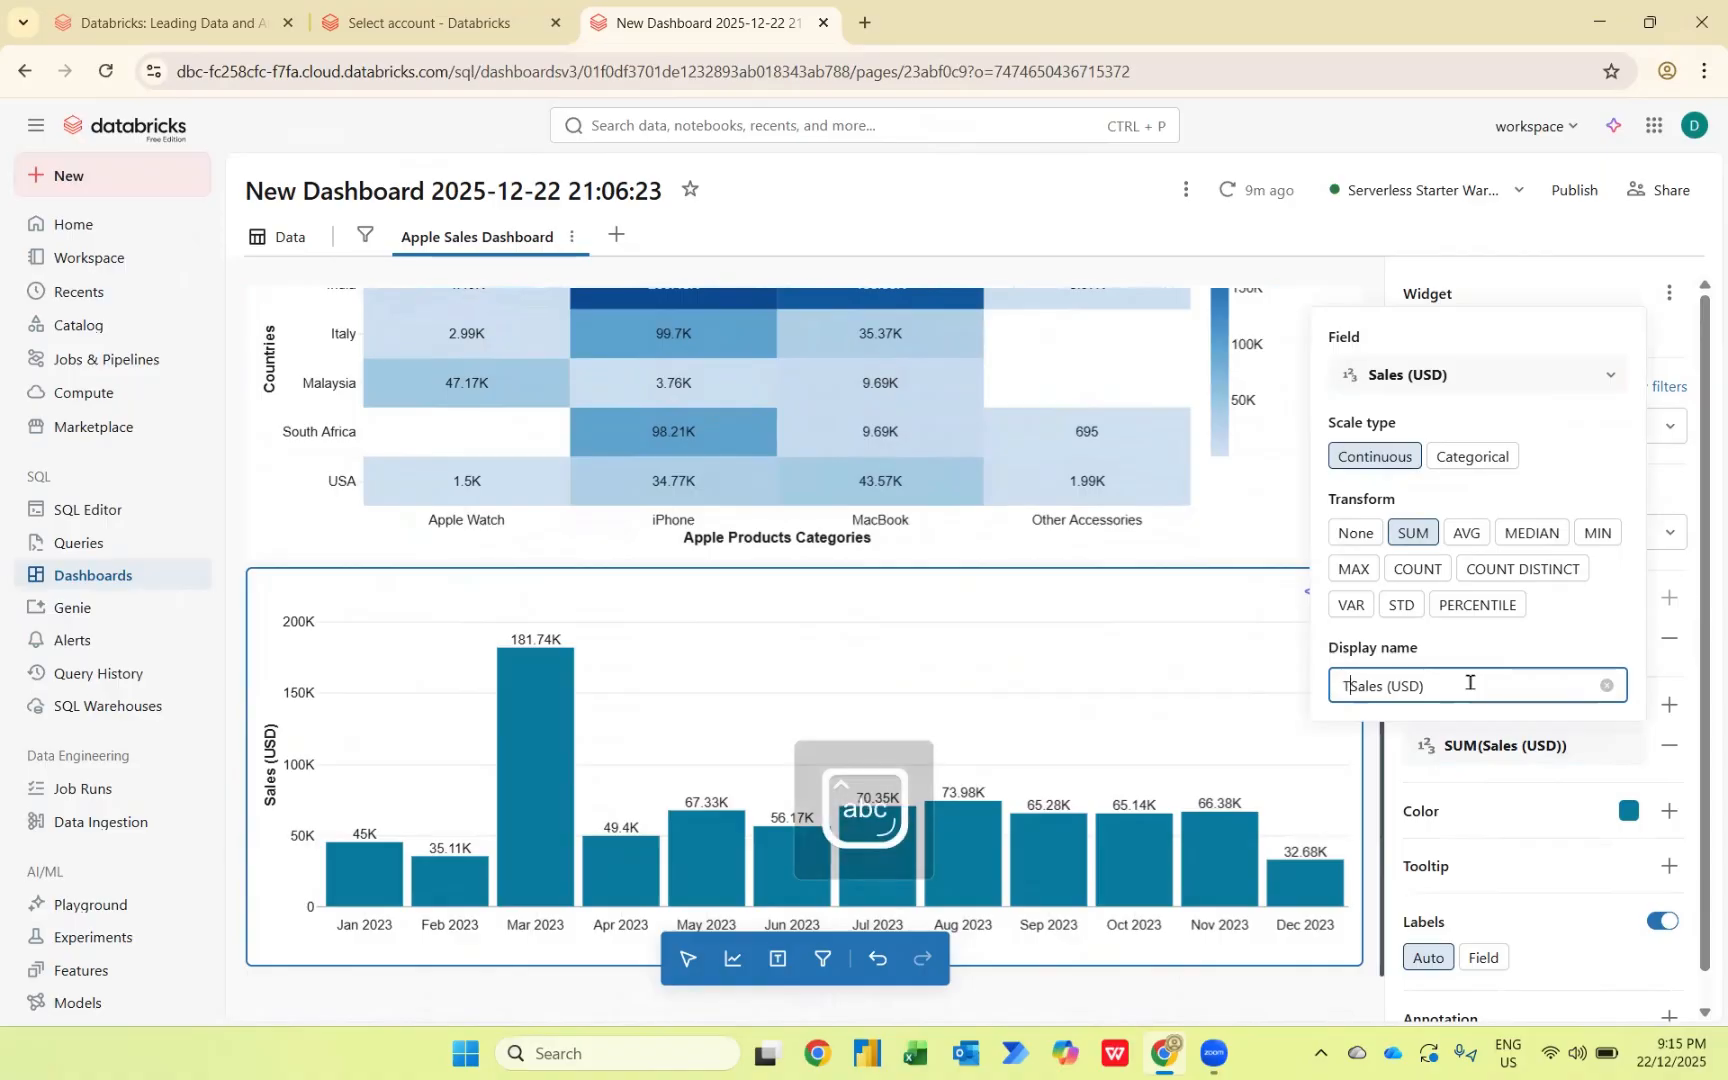
{"action": "type", "text": "Total"}
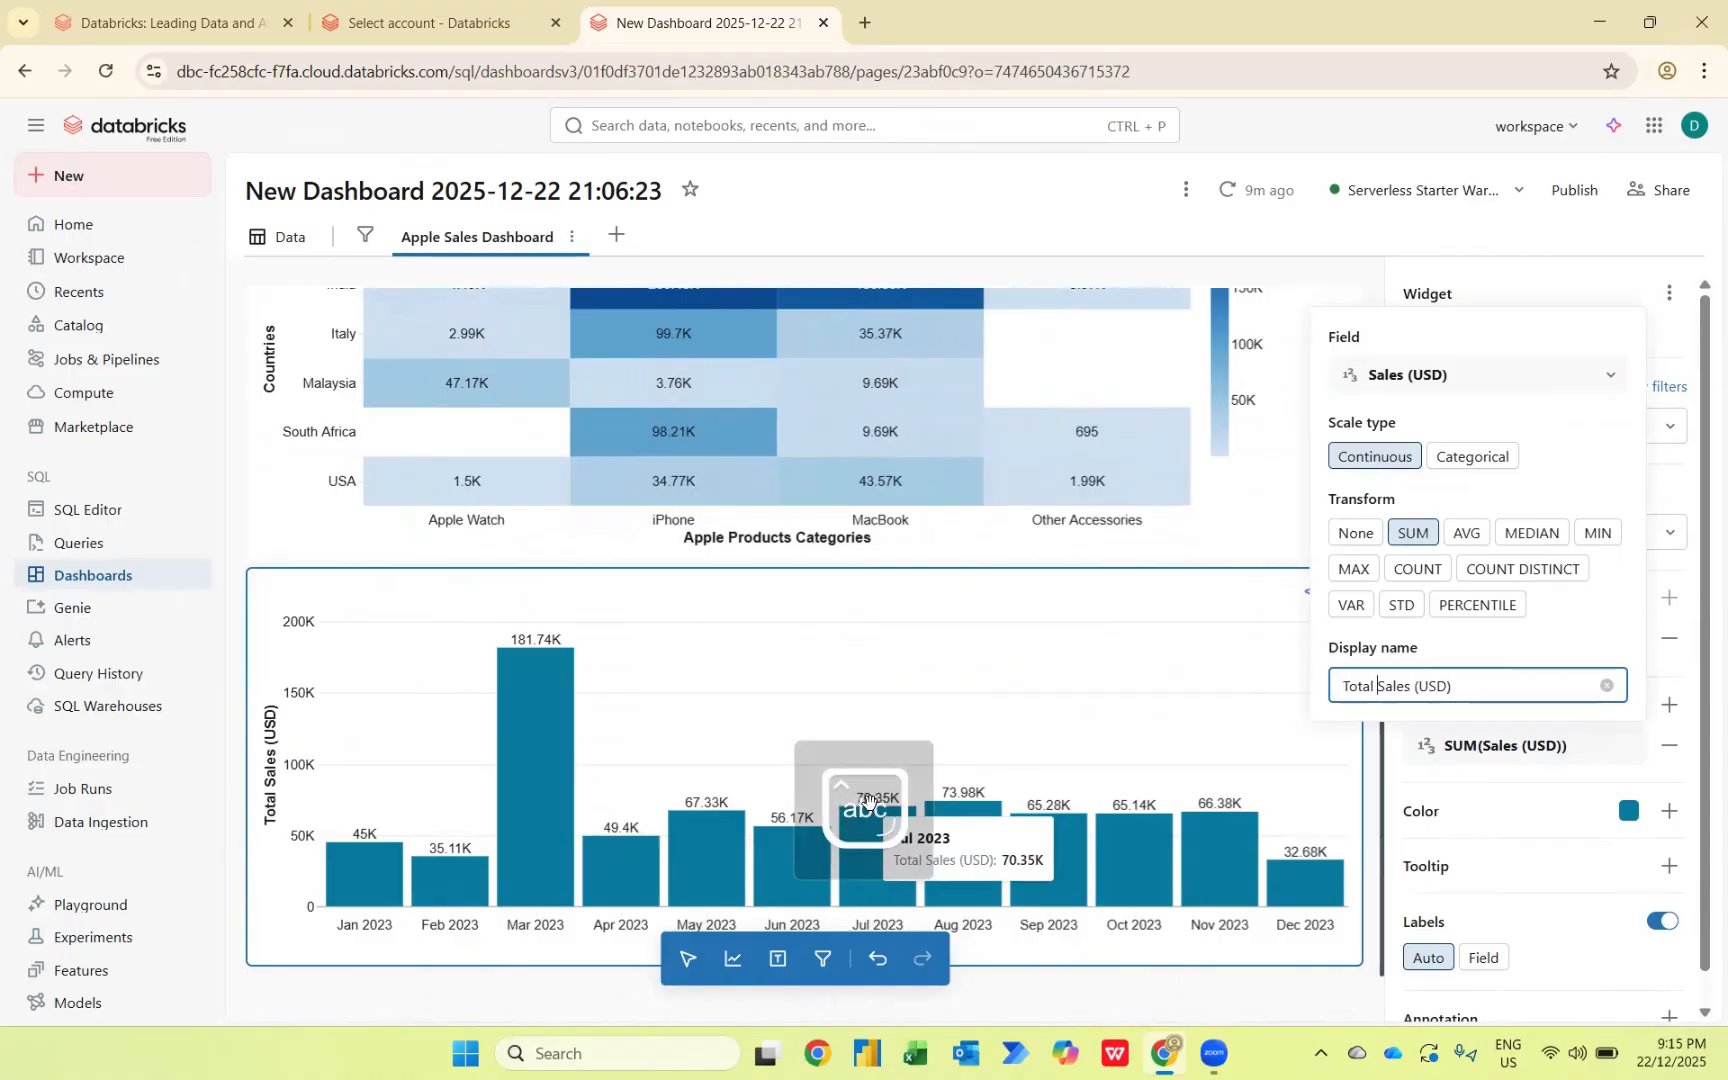
{"action": "left_click", "coordinate": [355, 988]}
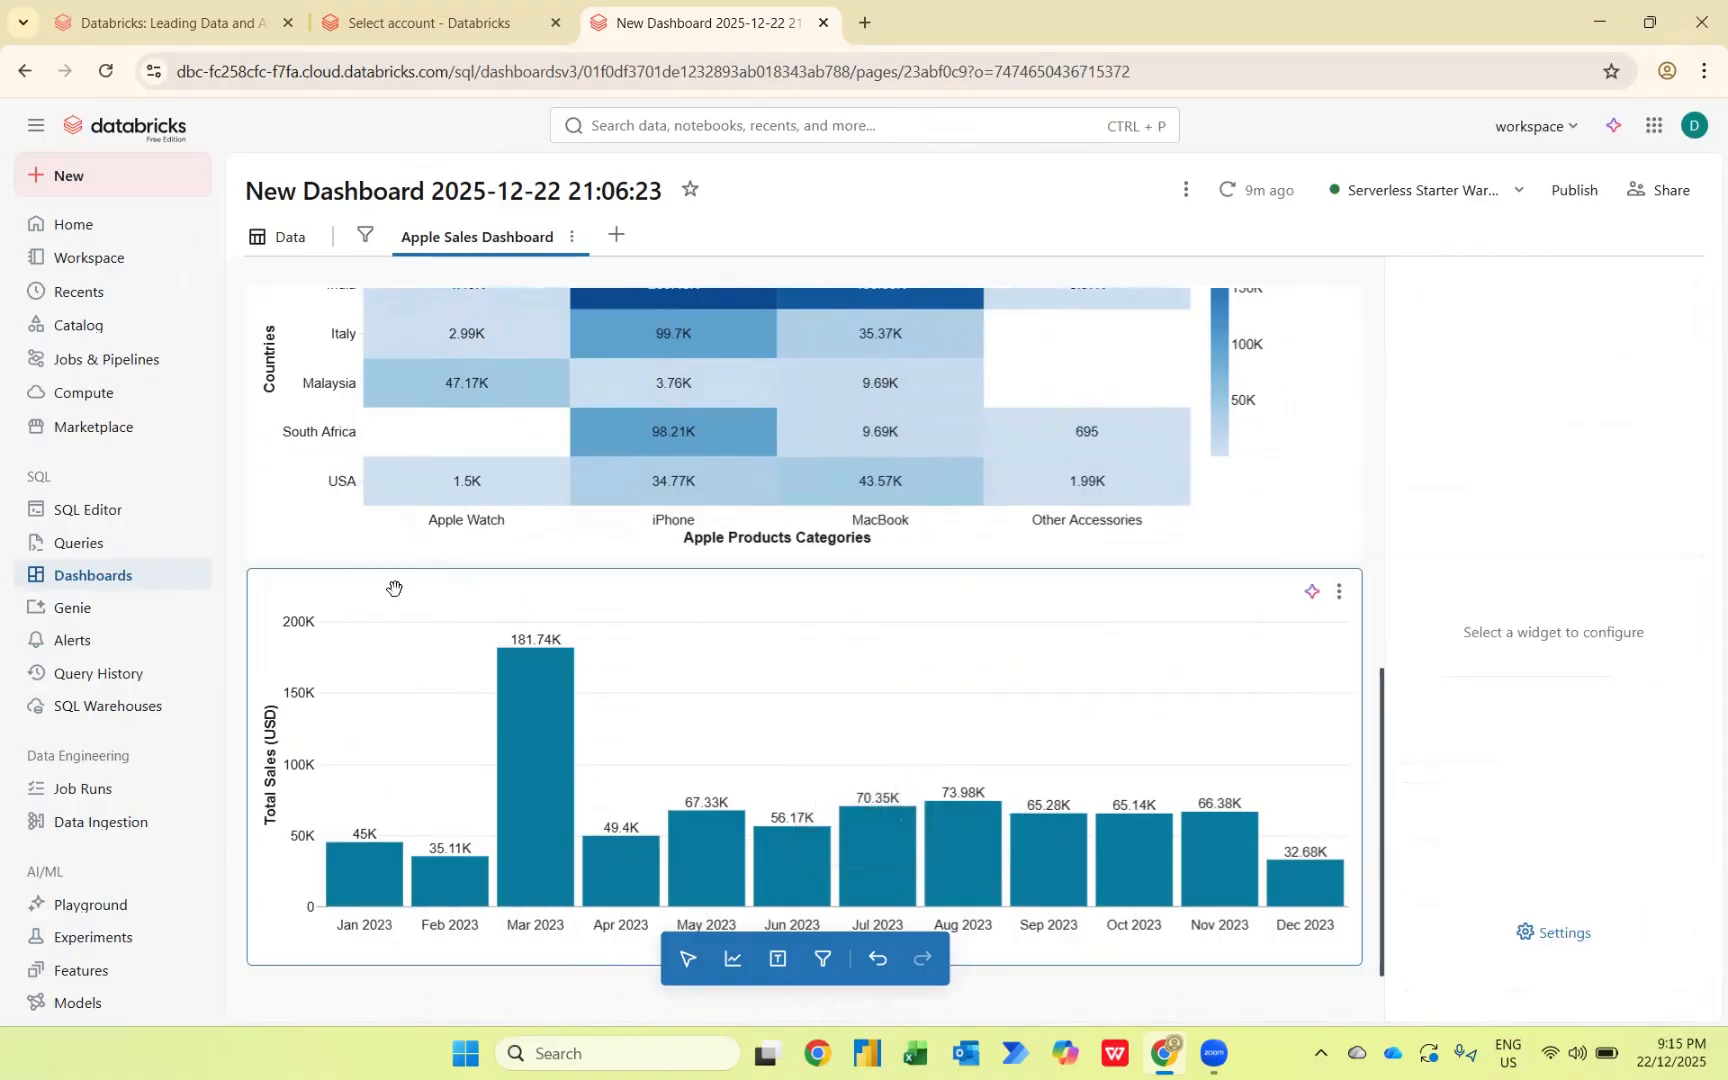
Step: Add a horizontal annotation line to the monthly Total Sales (USD) bar chart
{"action": "scroll", "coordinate": [397, 590], "scroll_direction": "up", "scroll_amount": 1}
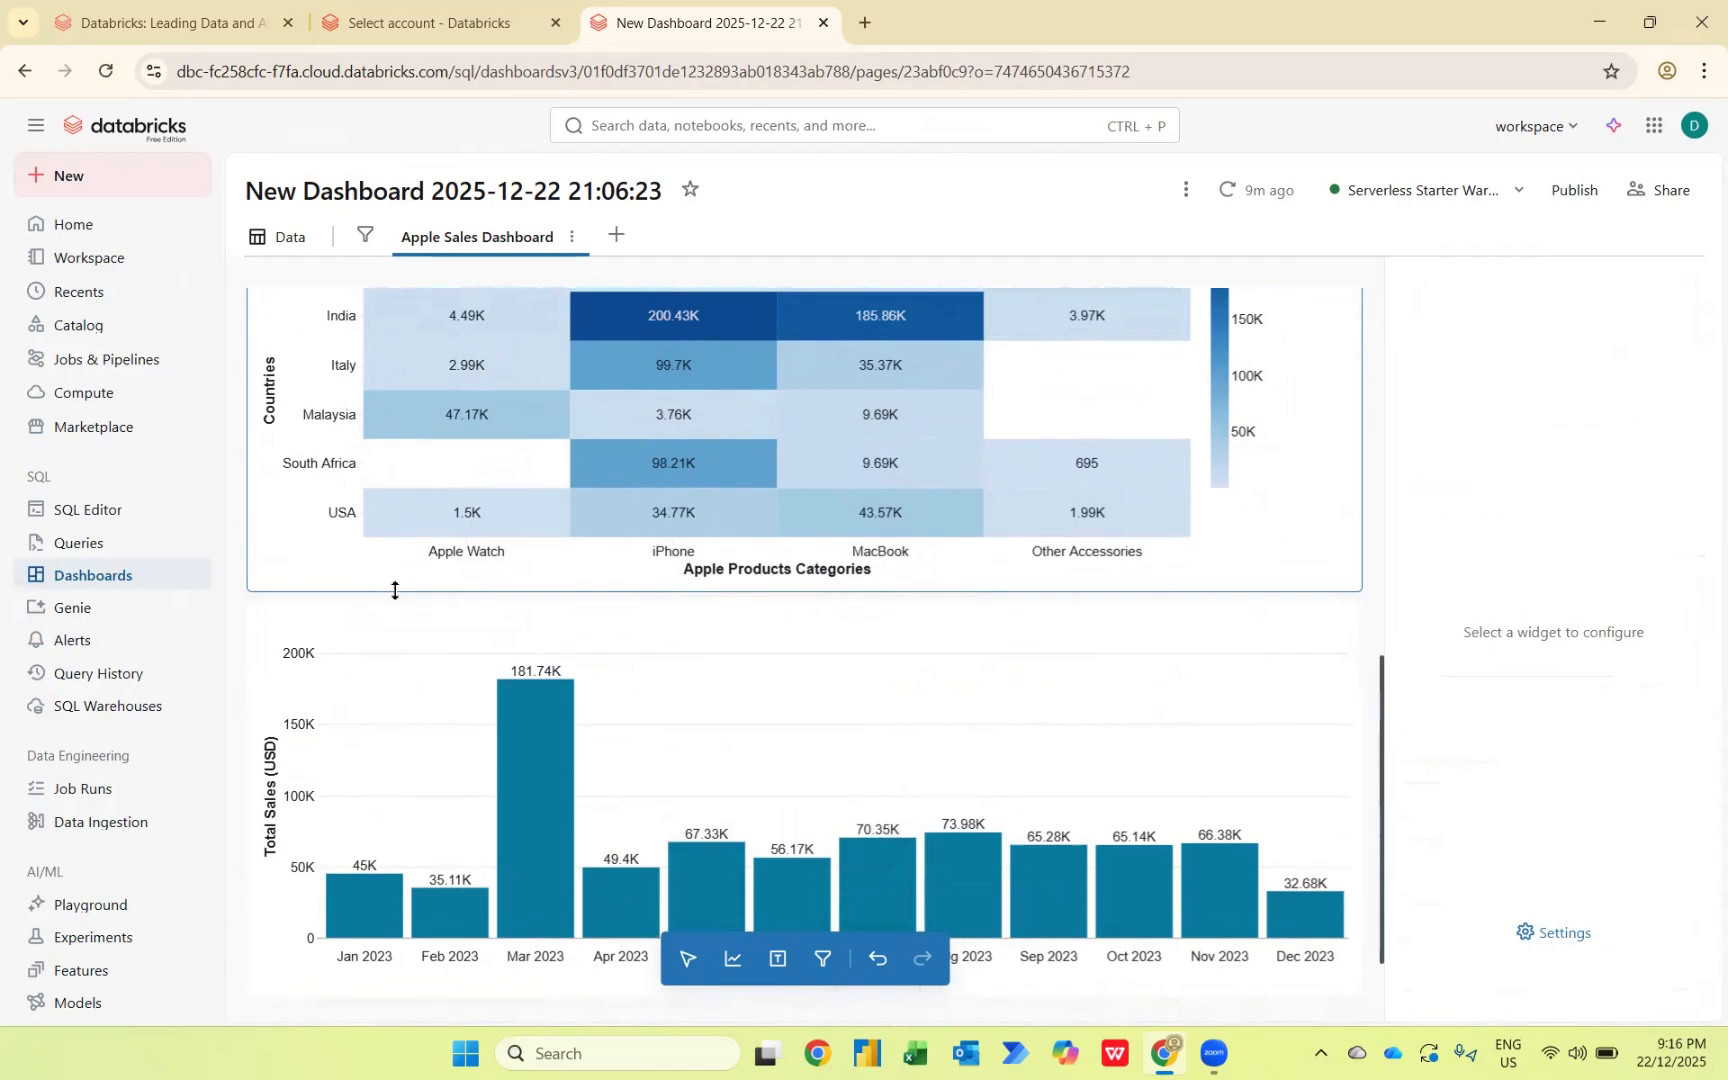
{"action": "left_click", "coordinate": [1147, 673]}
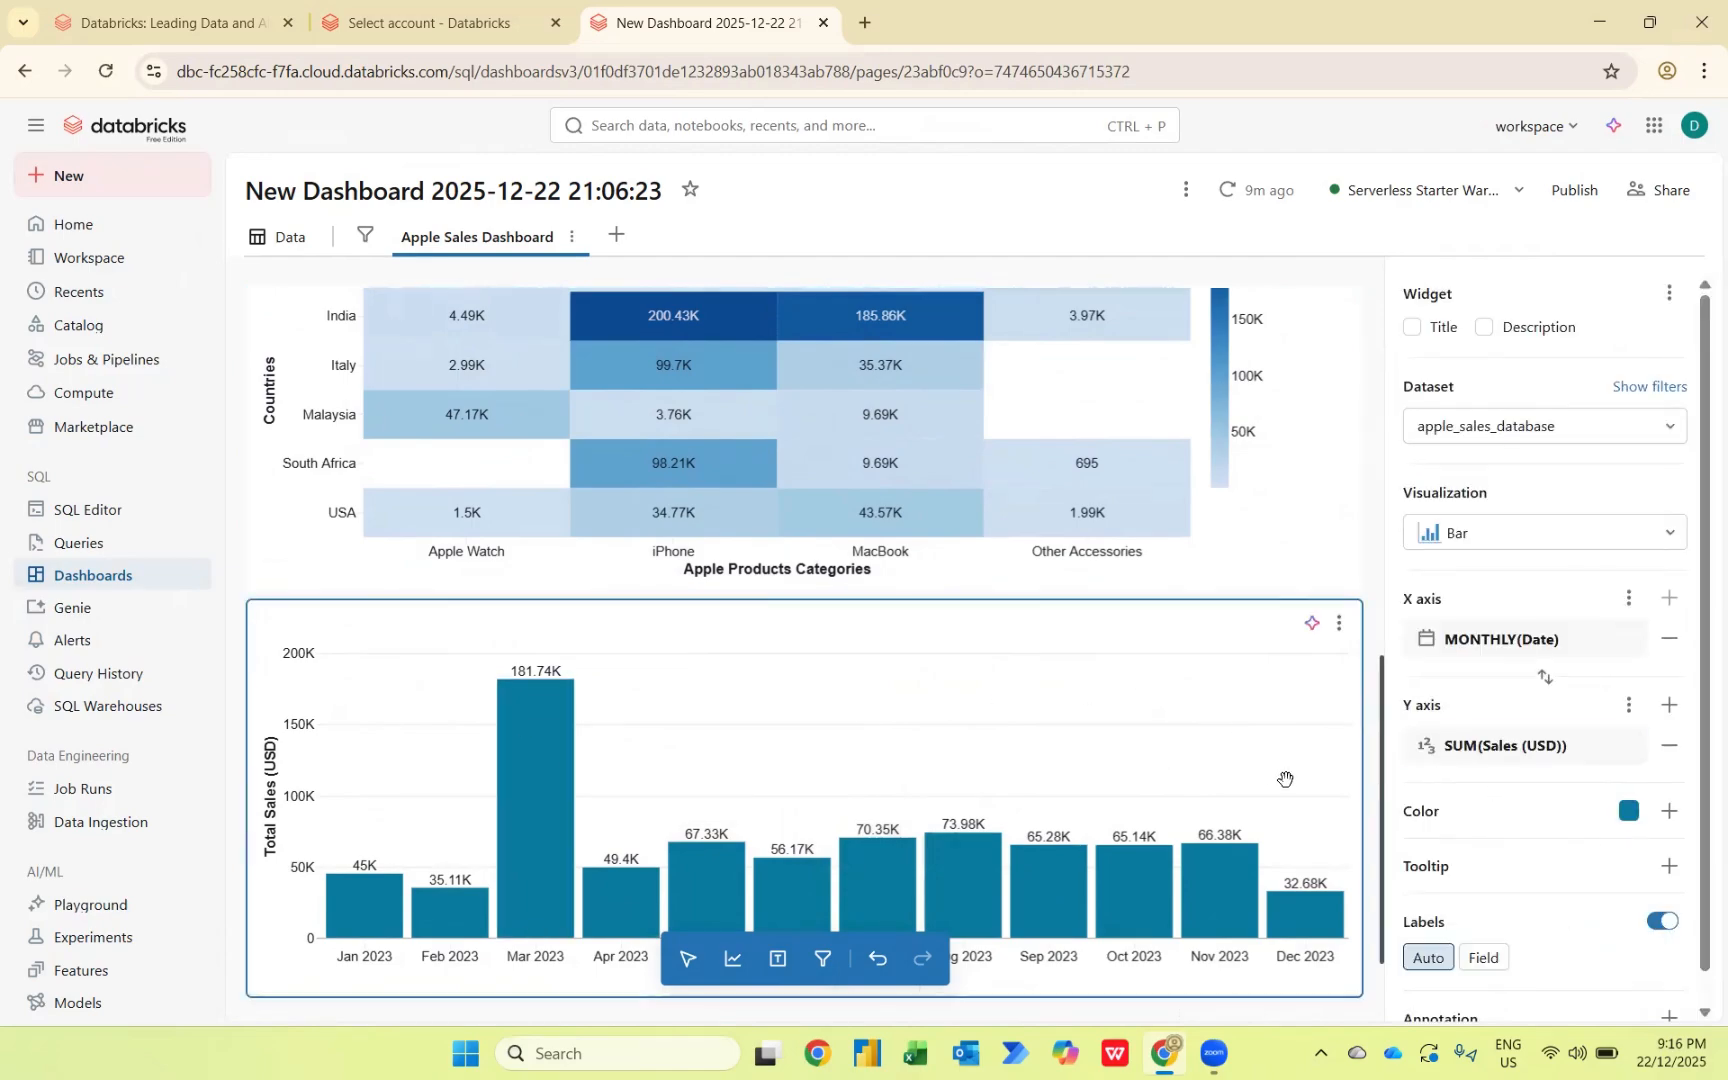
{"action": "scroll", "coordinate": [1470, 868], "scroll_direction": "down", "scroll_amount": 1}
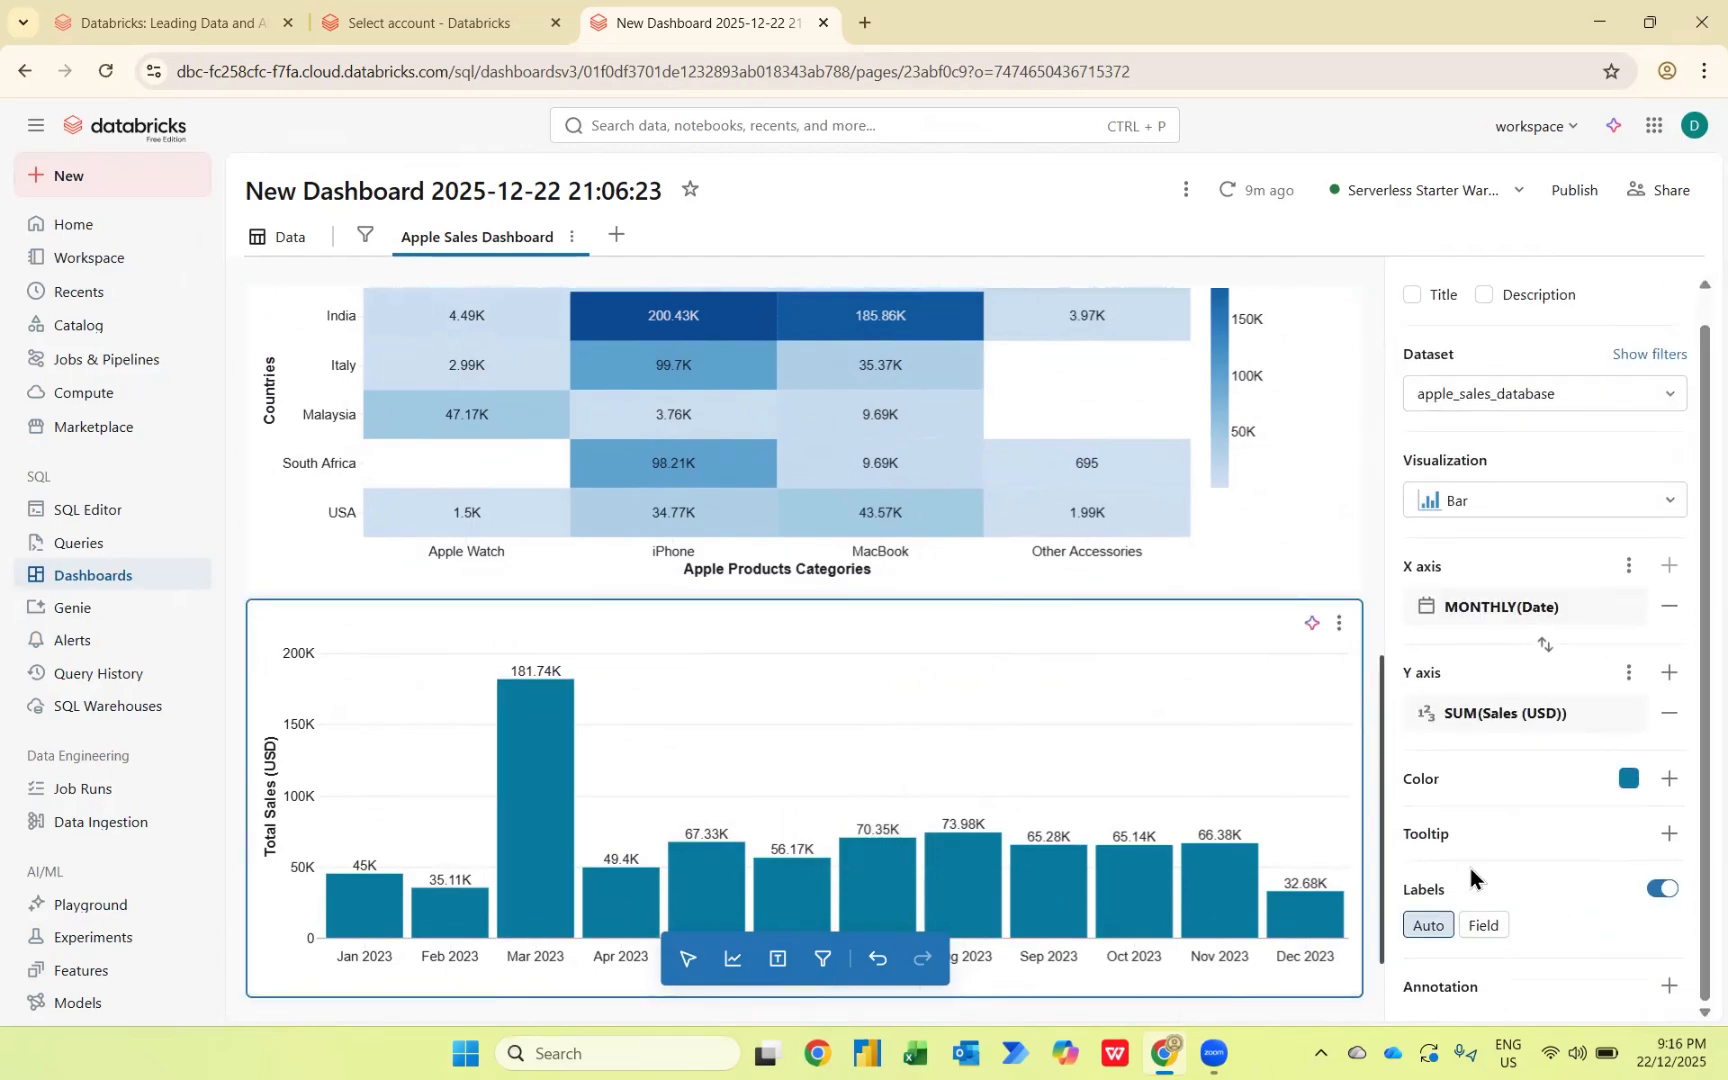
{"action": "left_click", "coordinate": [1664, 987]}
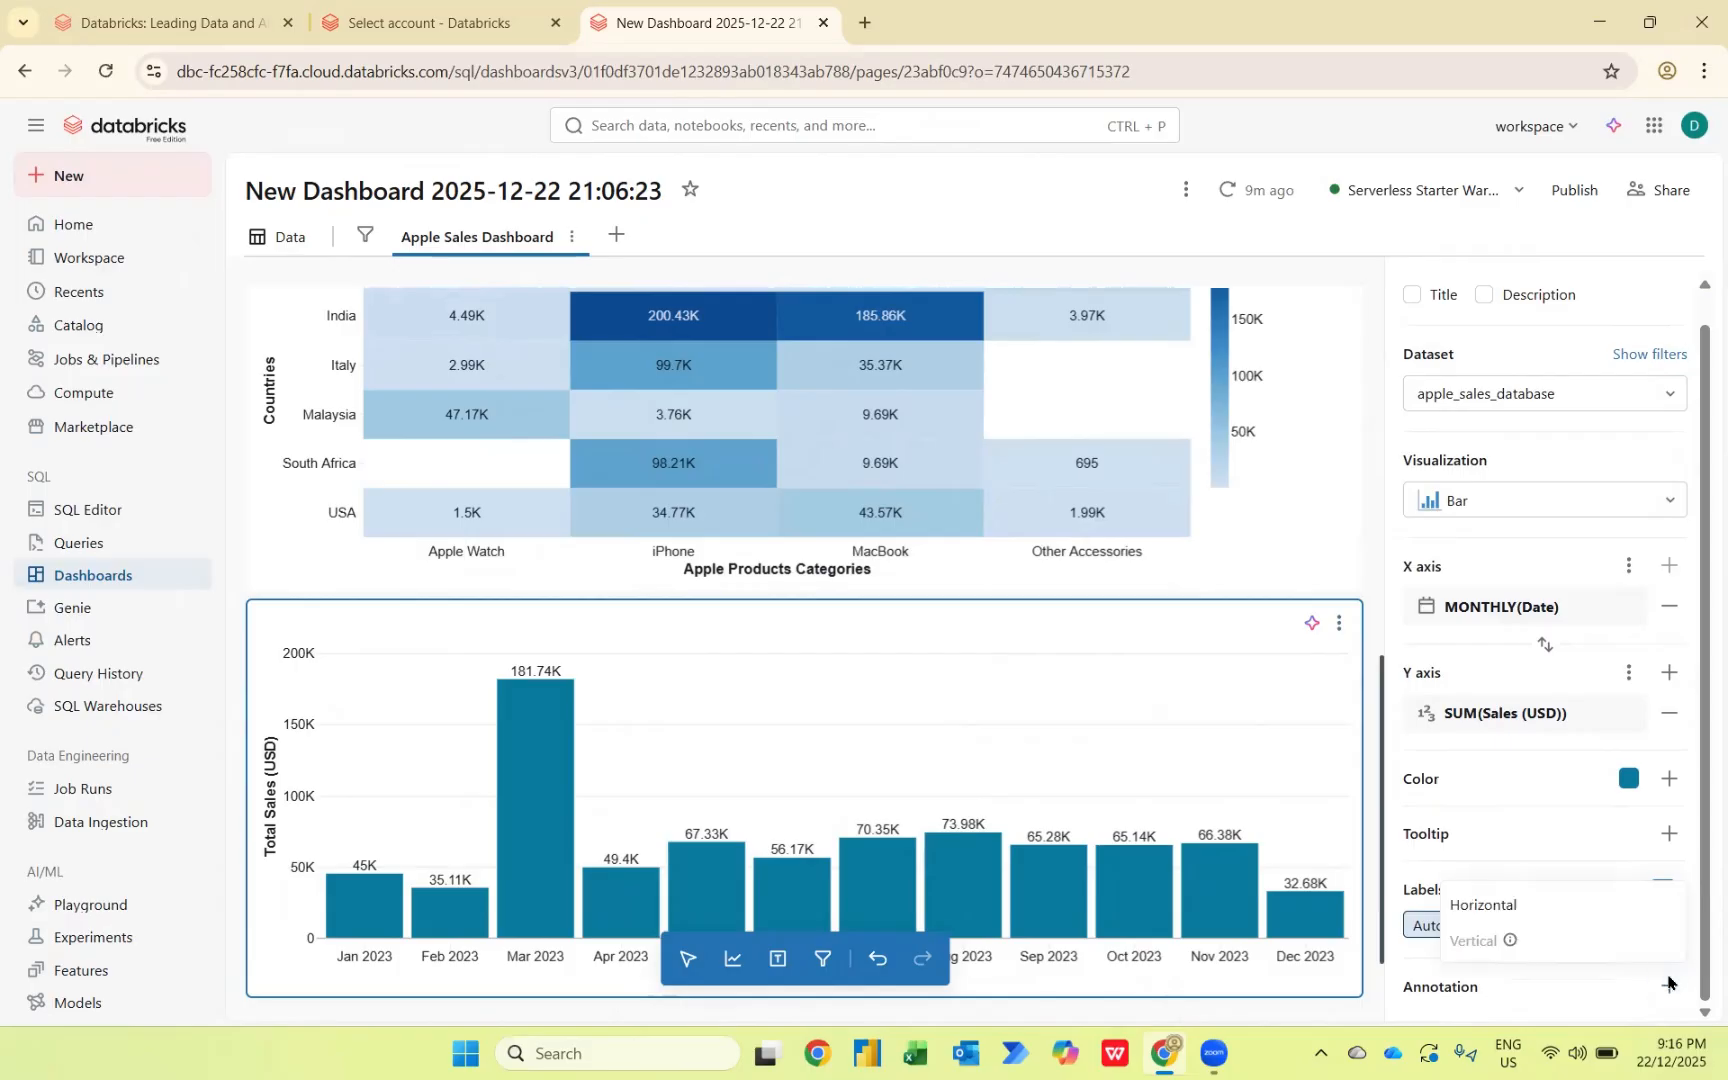
{"action": "left_click", "coordinate": [1557, 922]}
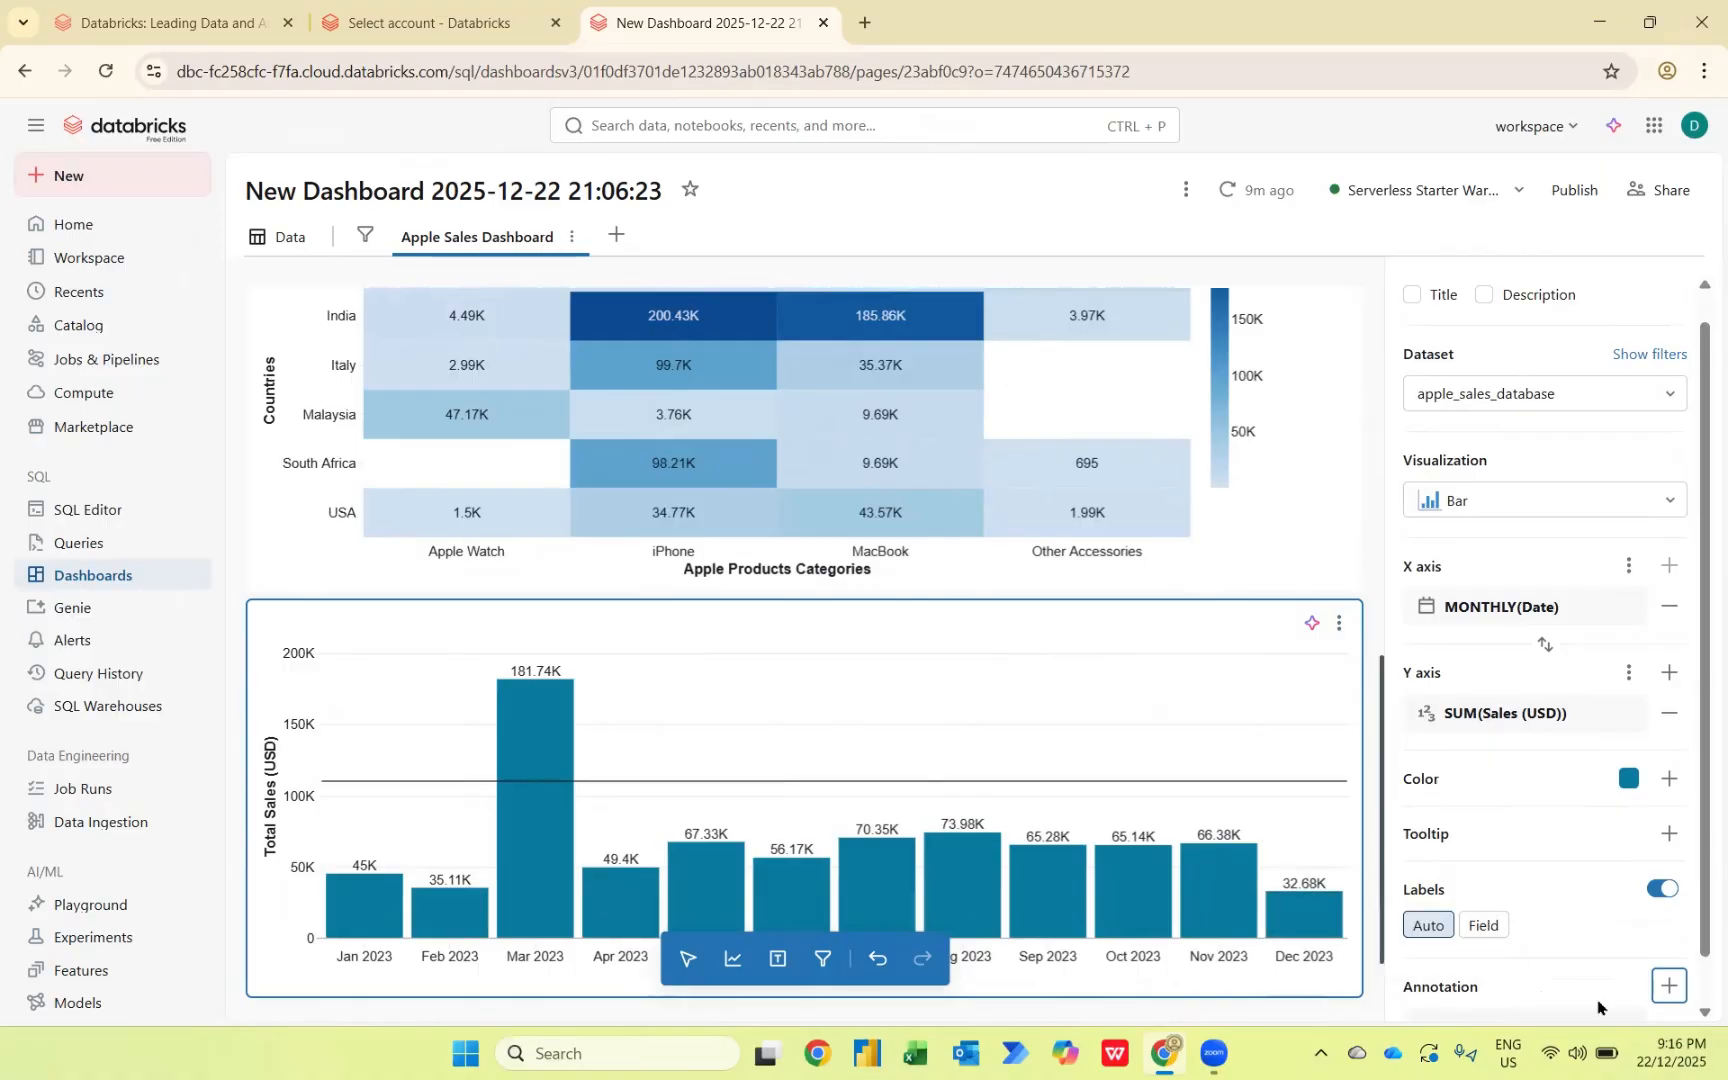
Step: Set the value of the monthly chart's horizontal annotation line to 150000
{"action": "scroll", "coordinate": [1517, 897], "scroll_direction": "down", "scroll_amount": 1}
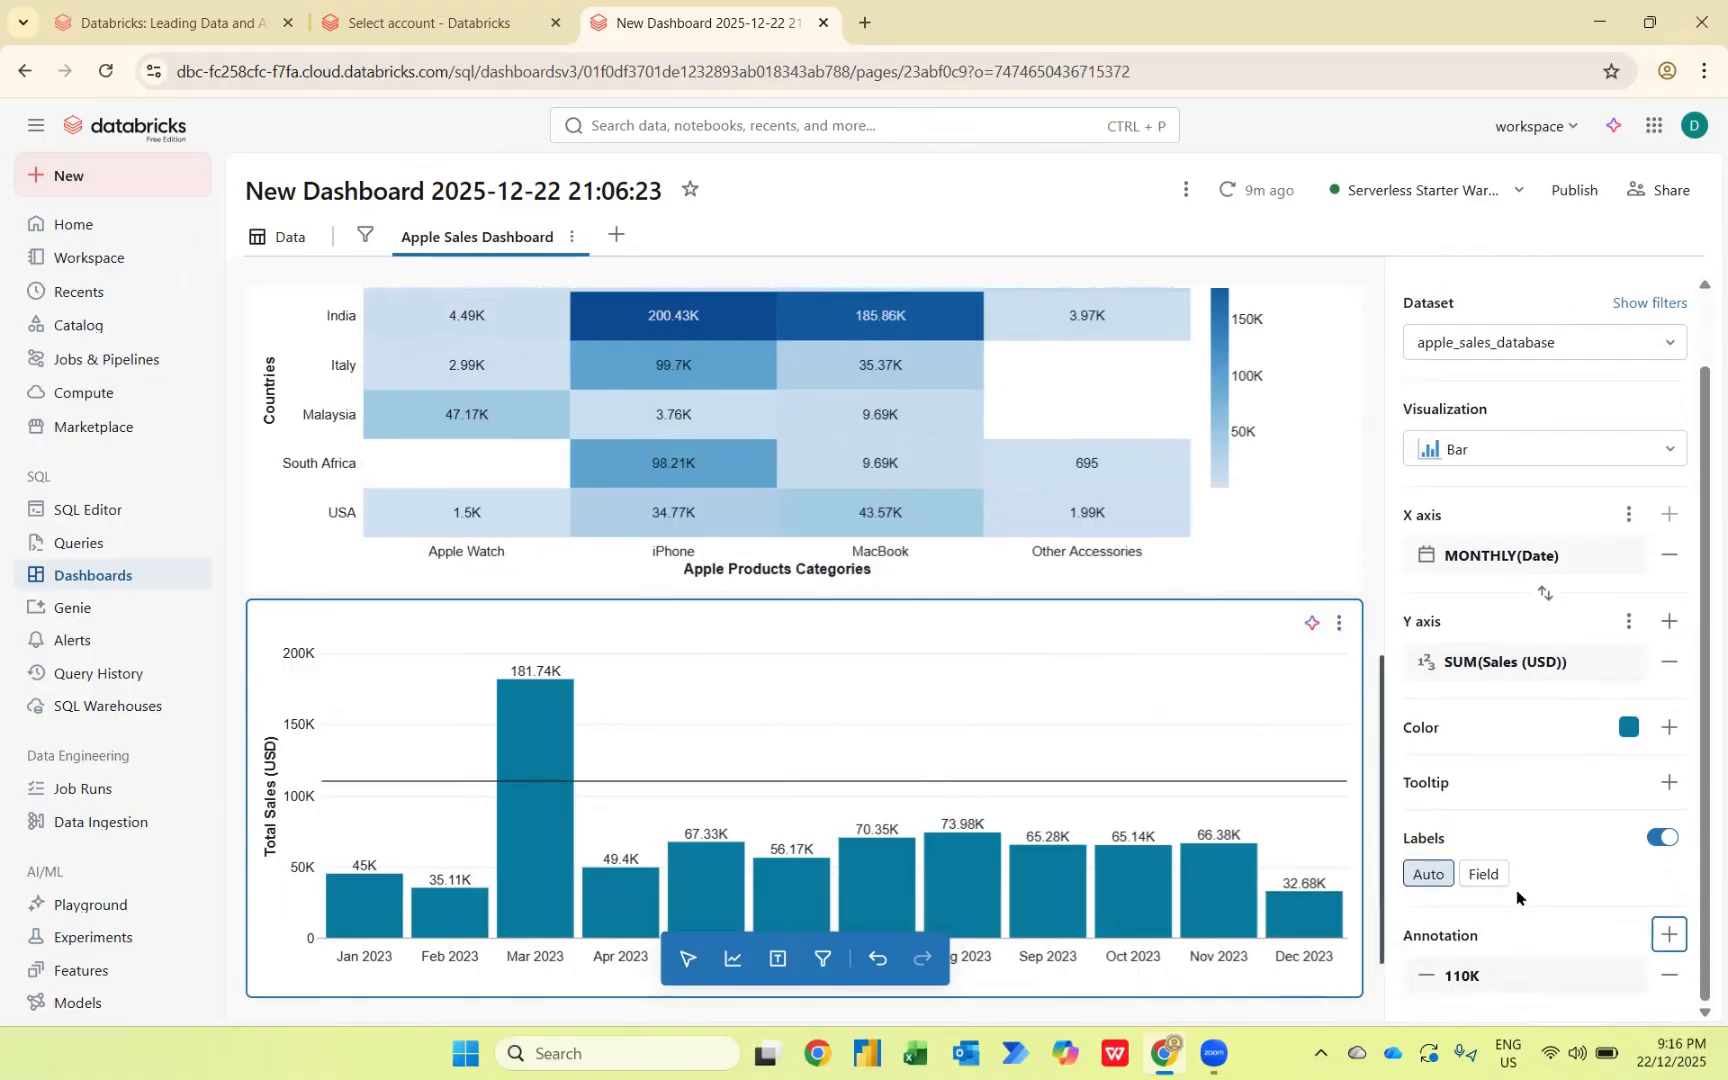
{"action": "left_click", "coordinate": [1483, 985]}
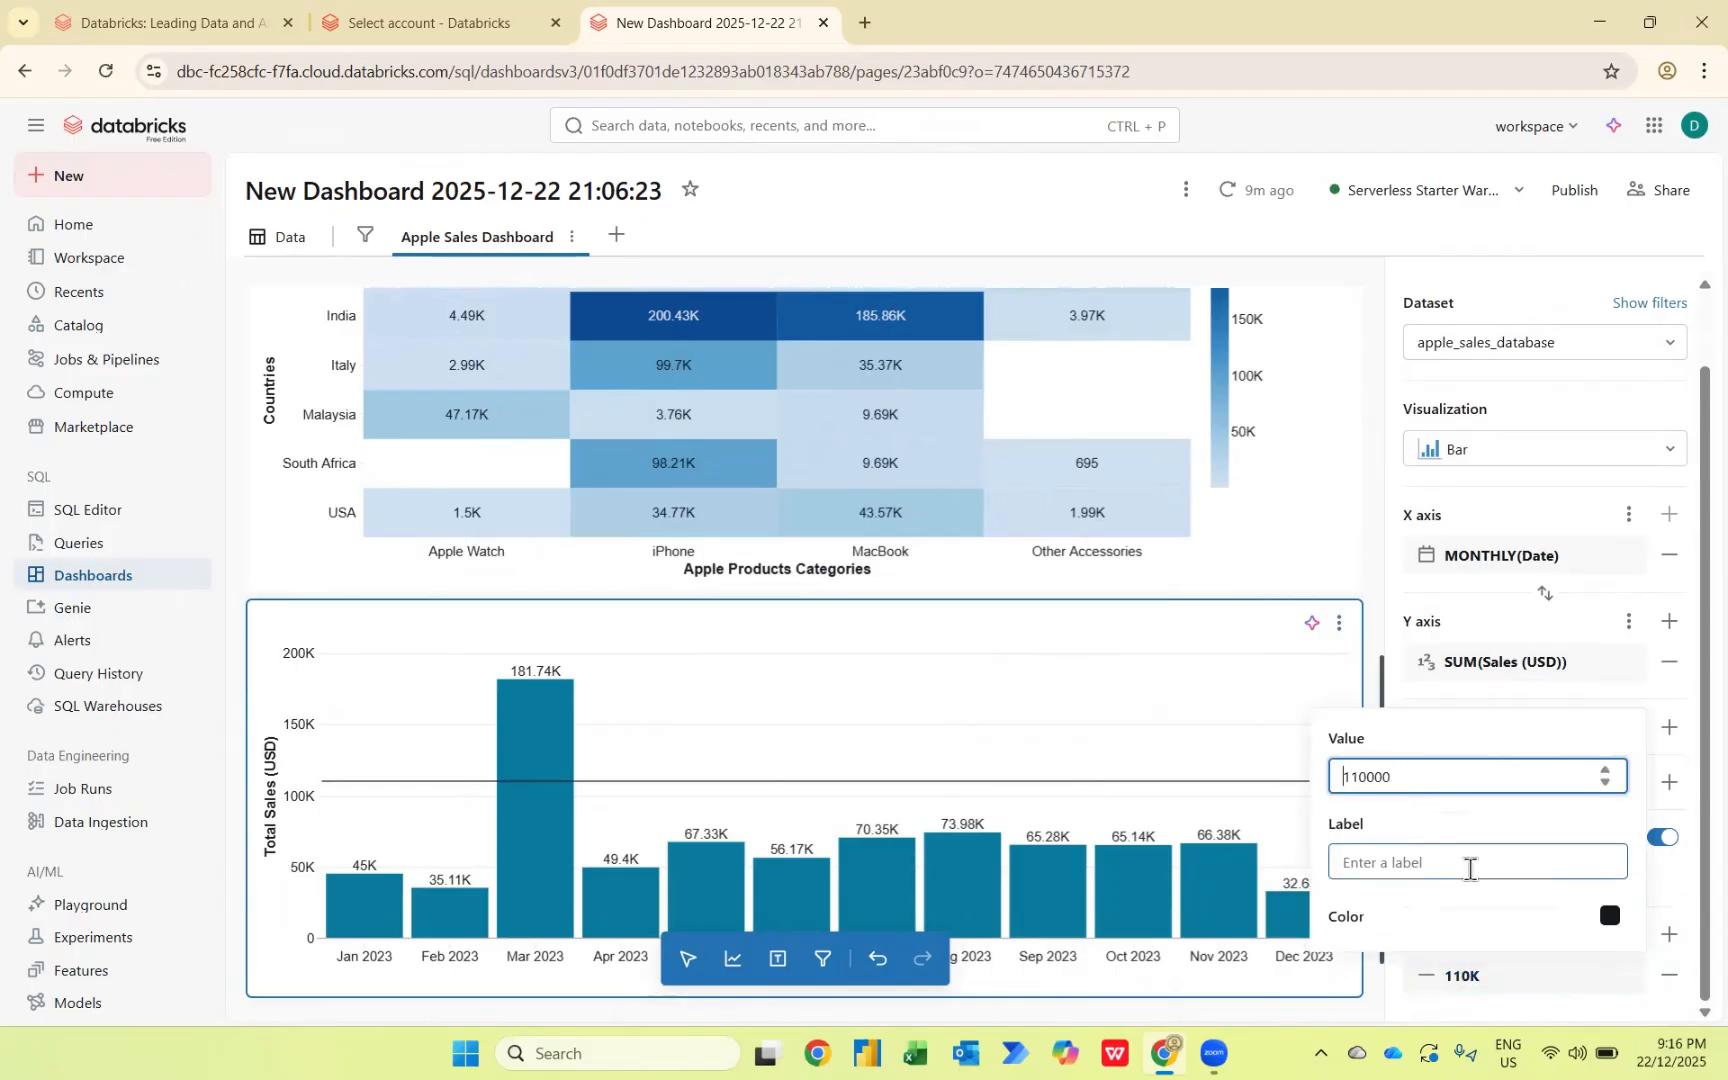
{"action": "type", "text": "5"}
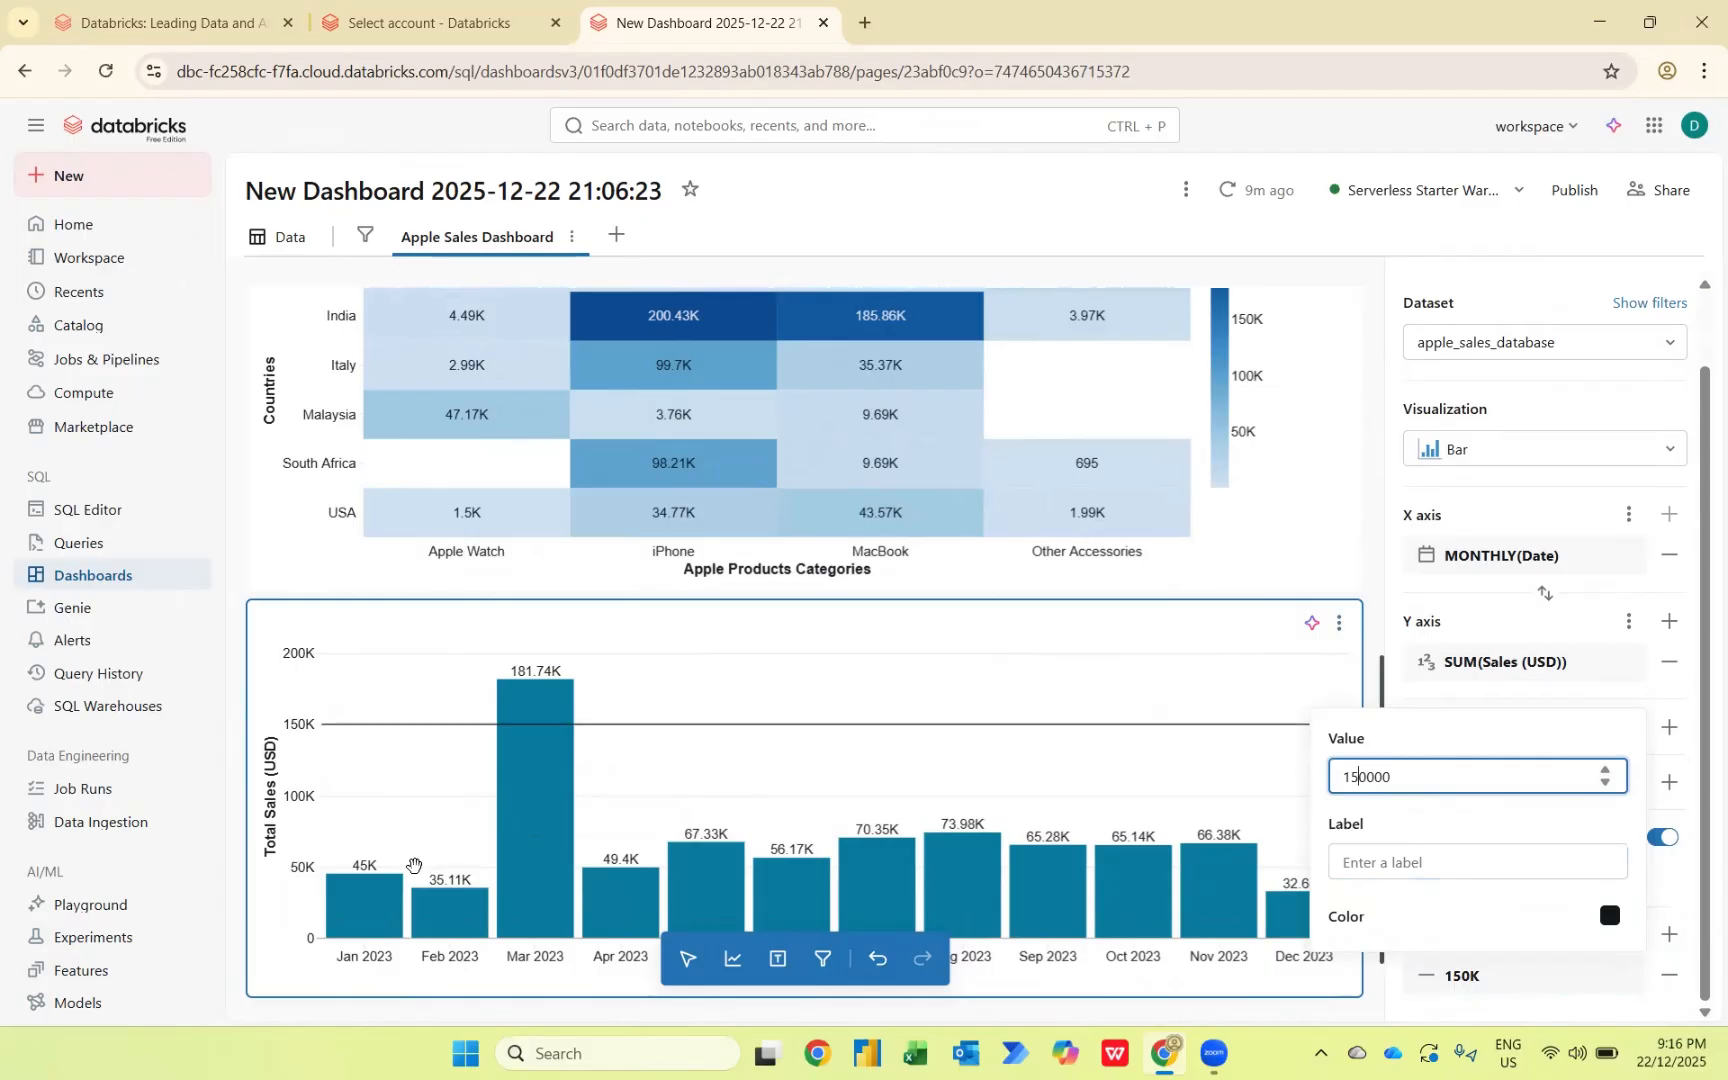
{"action": "left_click", "coordinate": [336, 1014]}
Step: Review all dashboard widgets, from the sales counter and pie chart through the heatmap to the monthly chart
{"action": "scroll", "coordinate": [416, 615], "scroll_direction": "up", "scroll_amount": 3}
{"action": "scroll", "coordinate": [416, 615], "scroll_direction": "up", "scroll_amount": 5}
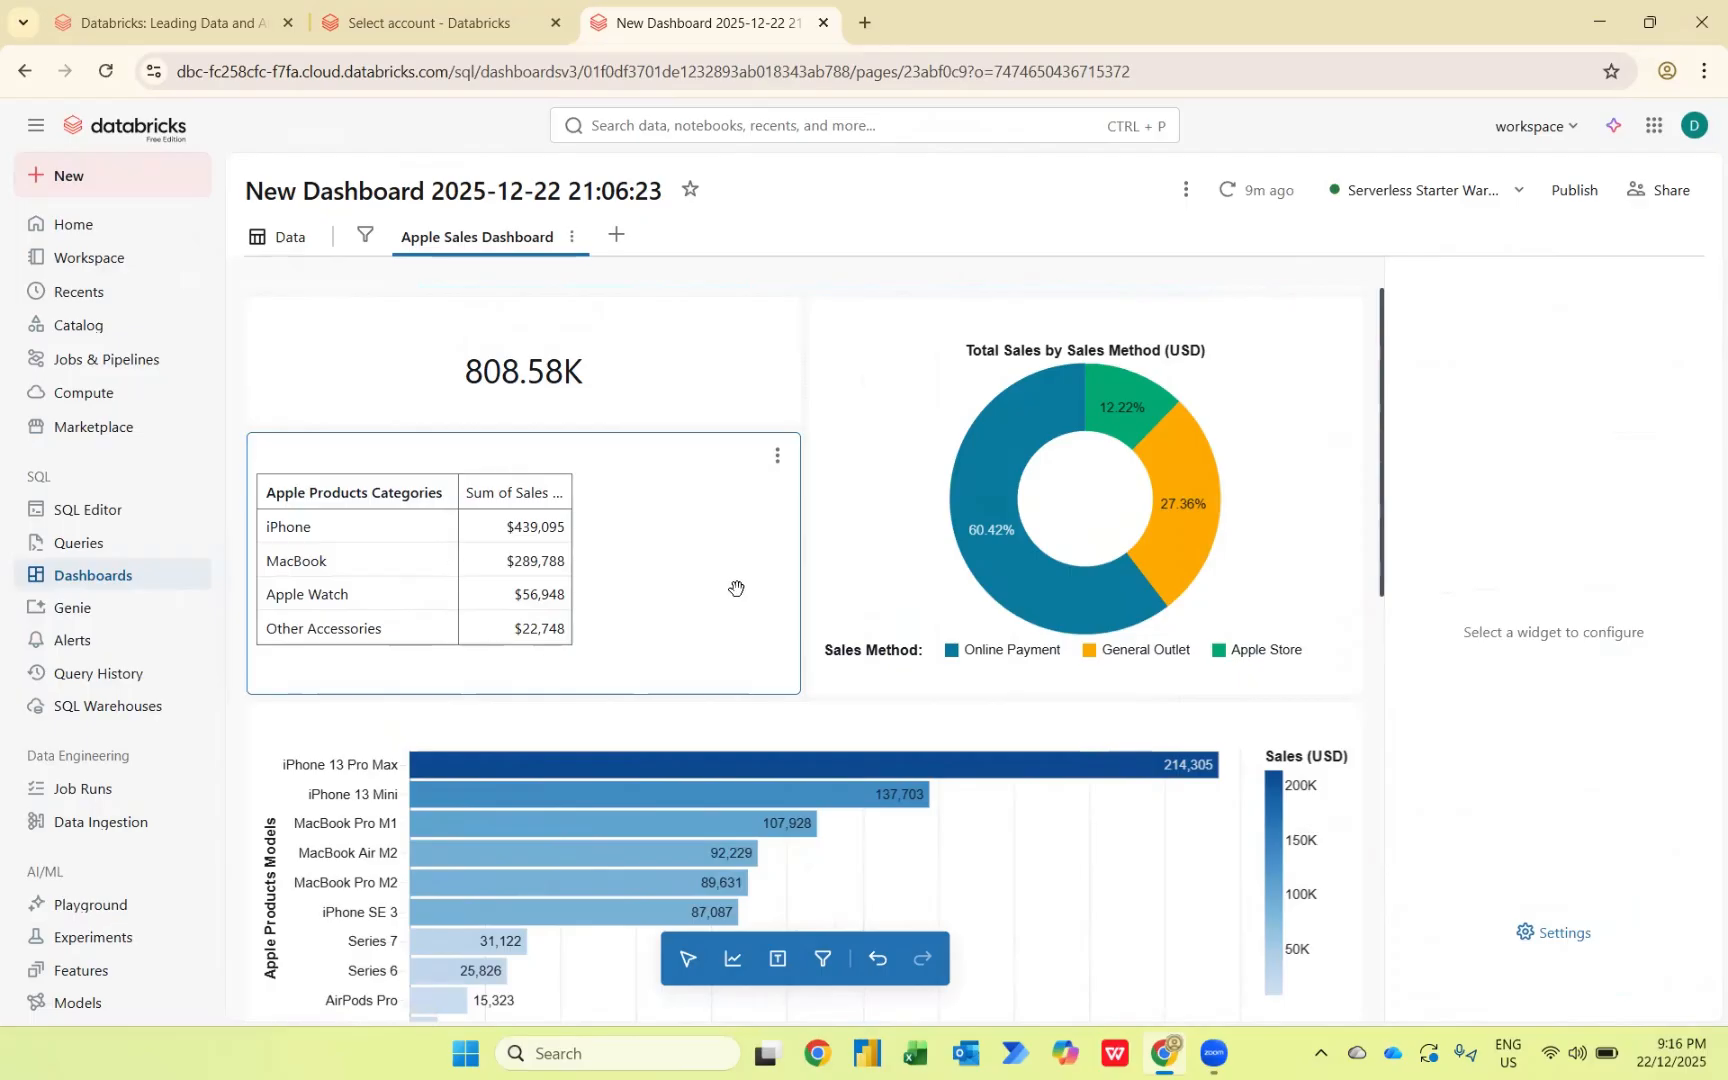
{"action": "scroll", "coordinate": [733, 590], "scroll_direction": "down", "scroll_amount": 3}
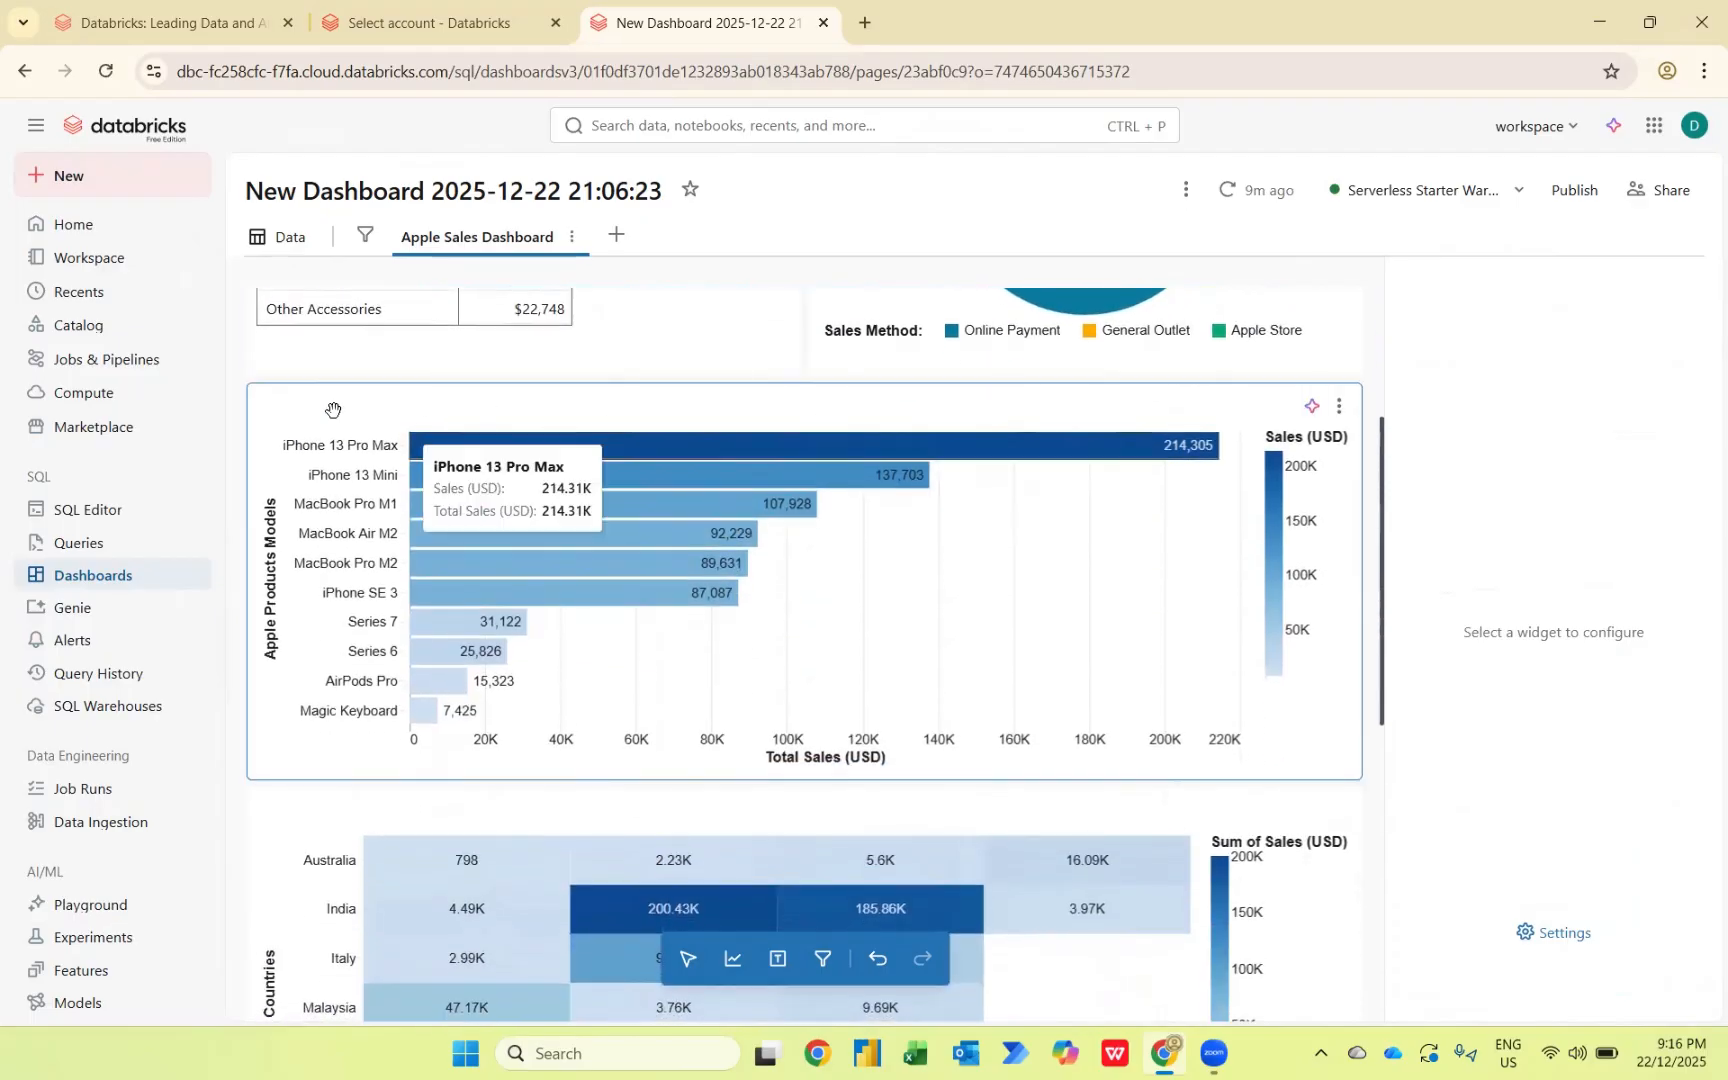
{"action": "scroll", "coordinate": [338, 590], "scroll_direction": "down", "scroll_amount": 2}
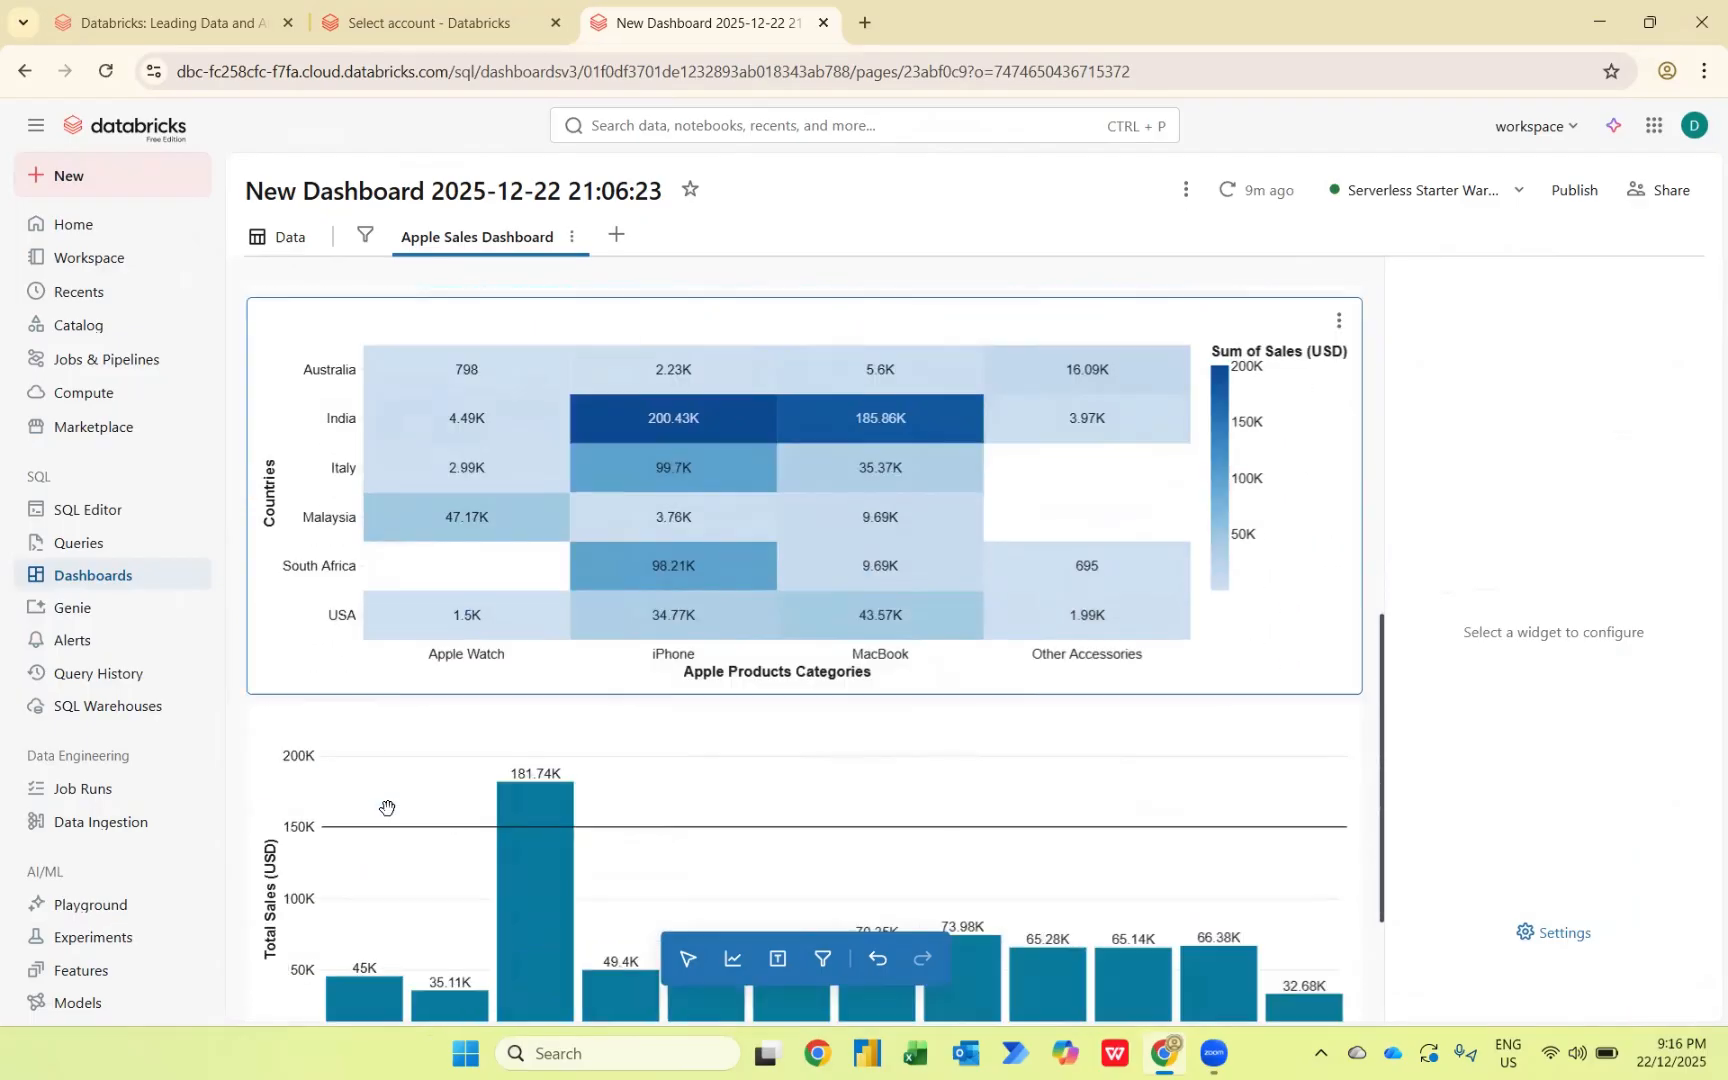
{"action": "scroll", "coordinate": [386, 806], "scroll_direction": "down", "scroll_amount": 3}
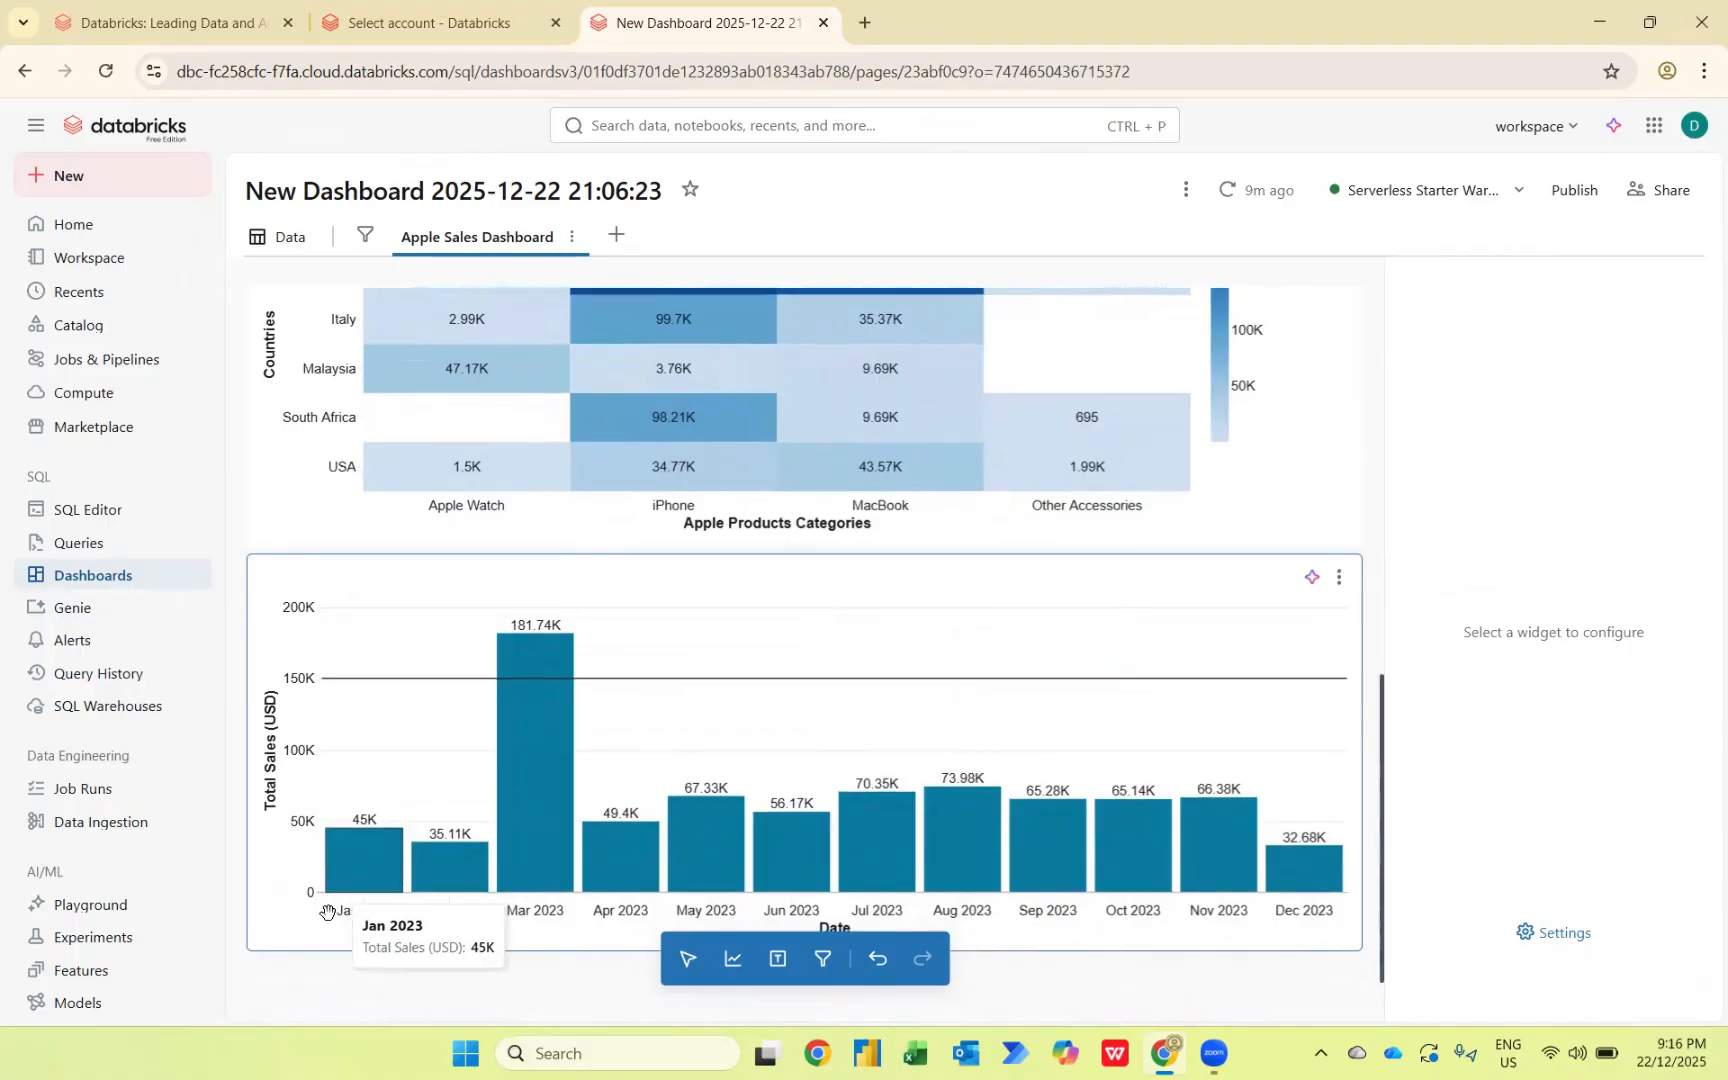
{"action": "scroll", "coordinate": [1181, 689], "scroll_direction": "up", "scroll_amount": 8}
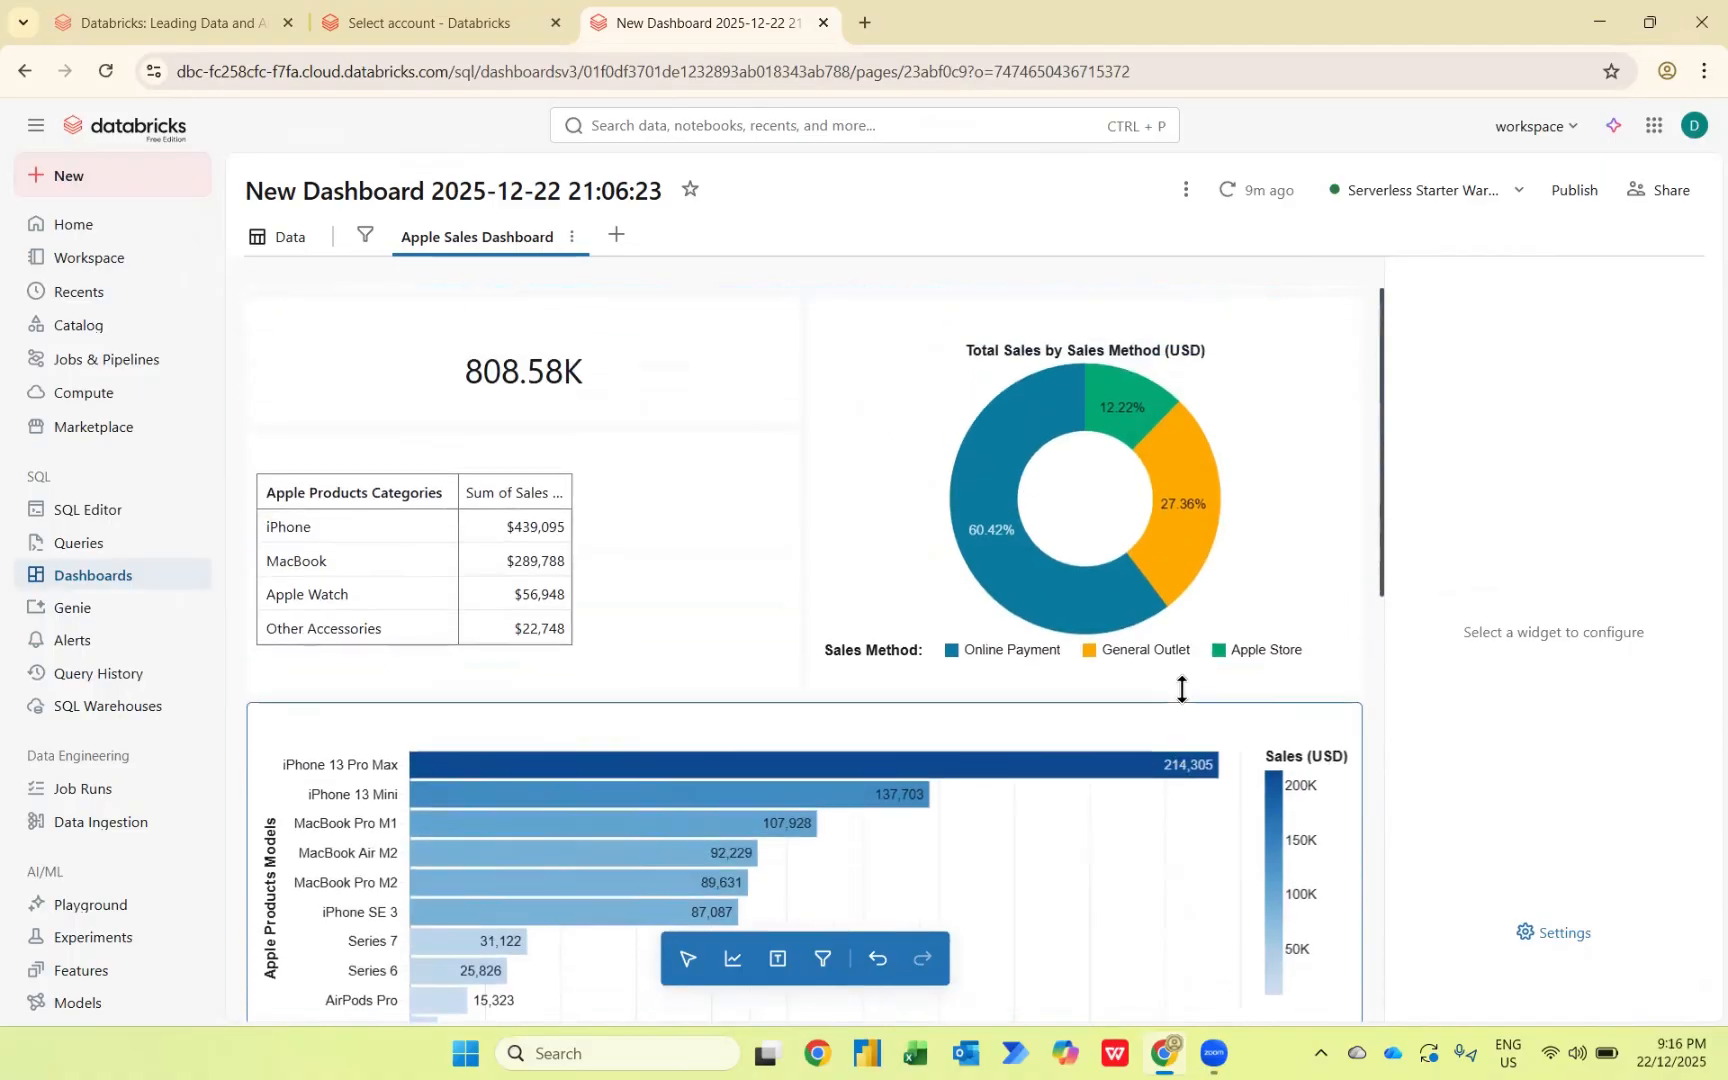